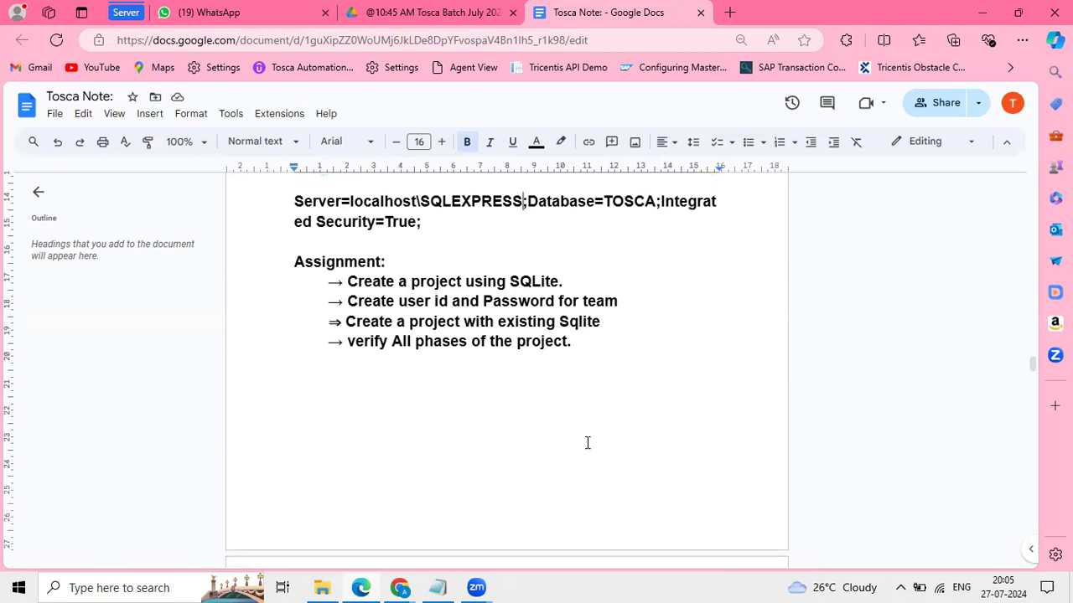
pyautogui.scroll(-5, 588, 443)
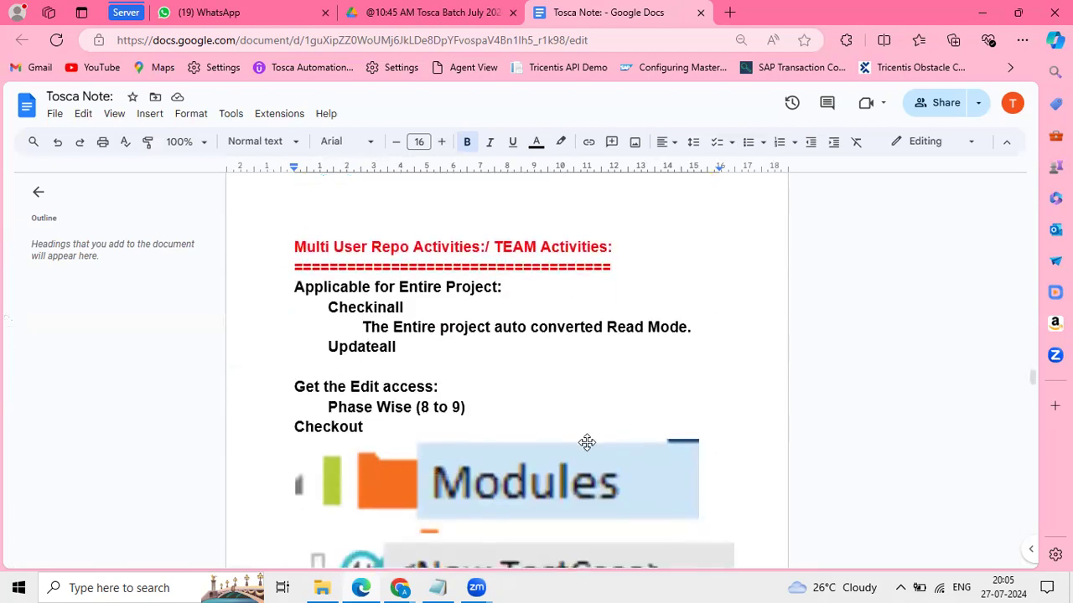
# Step: Scroll the Tosca note down to the Multi User Repo Activities heading and highlight it
pyautogui.moveTo(291, 245); pyautogui.dragTo(554, 246)
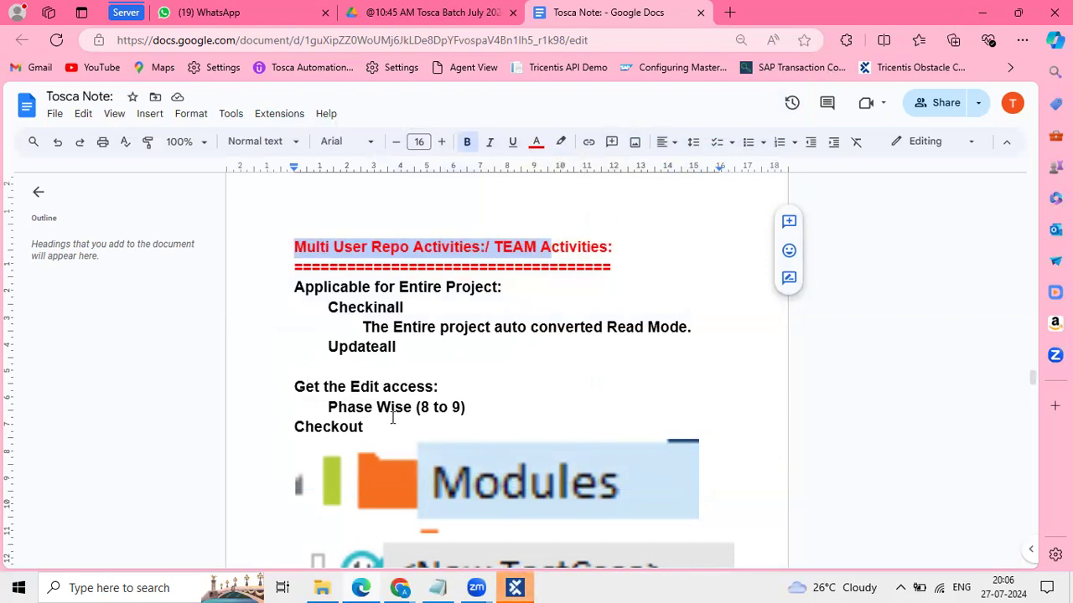
# Step: Launch Paint from the Windows search
pyautogui.click(95, 586)
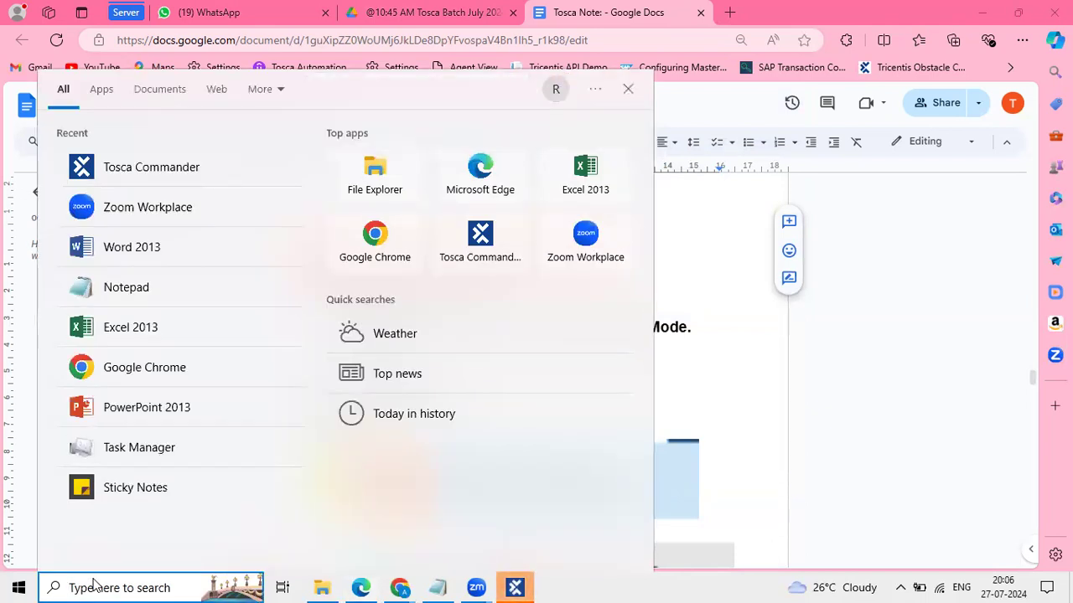
pyautogui.write('Paint')
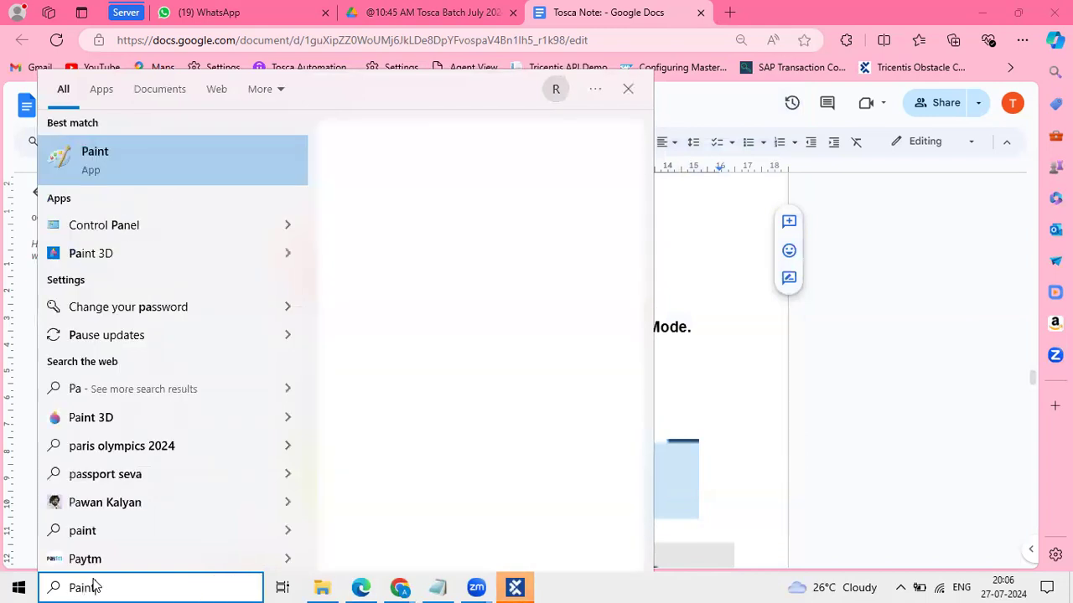
pyautogui.press('Return')
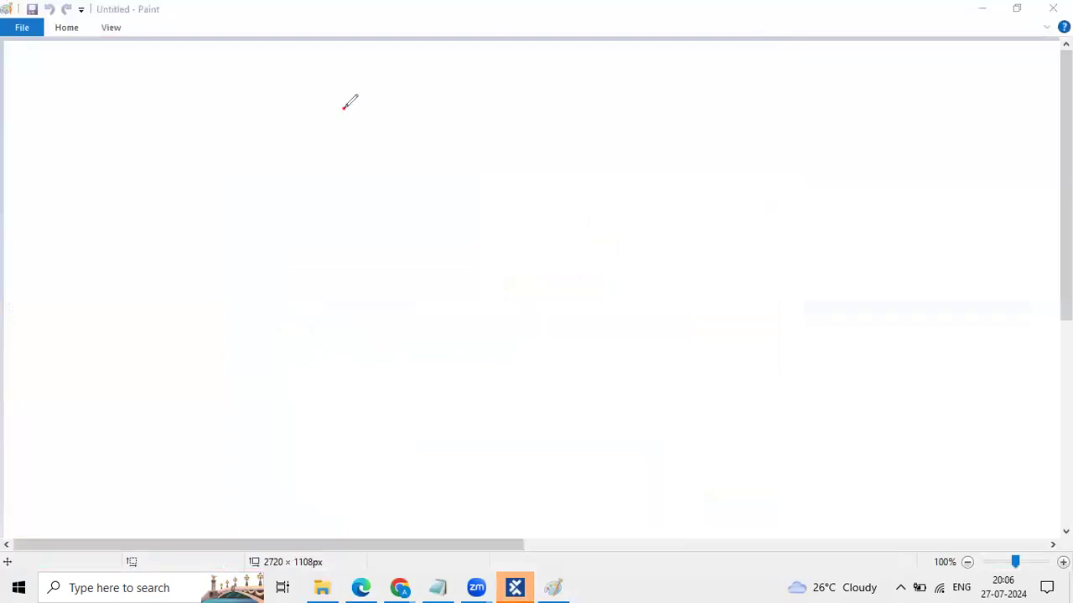
# Step: Sketch a red loop with arrows numbered 1, 2 and 3 pointing into it
pyautogui.moveTo(344, 108)
pyautogui.mouseDown()
pyautogui.moveTo(435, 160)
pyautogui.moveTo(449, 65)
pyautogui.moveTo(363, 72)
pyautogui.moveTo(350, 104)
pyautogui.mouseUp()
pyautogui.moveTo(215, 255)
pyautogui.mouseDown()
pyautogui.moveTo(229, 278)
pyautogui.moveTo(341, 161)
pyautogui.moveTo(374, 142)
pyautogui.moveTo(378, 154)
pyautogui.mouseUp()
pyautogui.moveTo(467, 287)
pyautogui.mouseDown()
pyautogui.moveTo(484, 298)
pyautogui.moveTo(514, 287)
pyautogui.moveTo(467, 178)
pyautogui.moveTo(439, 147)
pyautogui.mouseUp()
pyautogui.moveTo(656, 101)
pyautogui.mouseDown()
pyautogui.moveTo(668, 112)
pyautogui.moveTo(662, 131)
pyautogui.moveTo(526, 102)
pyautogui.moveTo(508, 111)
pyautogui.moveTo(524, 112)
pyautogui.mouseUp()
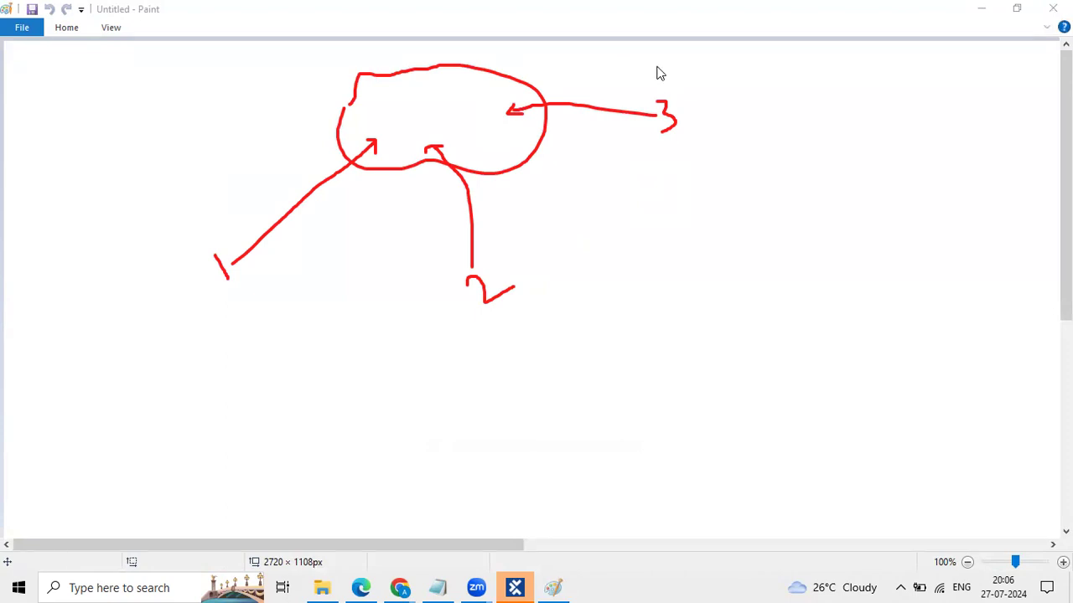
pyautogui.moveTo(263, 282)
pyautogui.mouseDown()
pyautogui.moveTo(435, 310)
pyautogui.moveTo(441, 301)
pyautogui.moveTo(432, 319)
pyautogui.moveTo(304, 330)
pyautogui.moveTo(250, 299)
pyautogui.mouseUp()
pyautogui.moveTo(658, 121)
pyautogui.mouseDown()
pyautogui.moveTo(642, 159)
pyautogui.moveTo(518, 276)
pyautogui.moveTo(535, 271)
pyautogui.mouseUp()
pyautogui.moveTo(662, 104)
pyautogui.mouseDown()
pyautogui.moveTo(465, 379)
pyautogui.moveTo(238, 297)
pyautogui.moveTo(224, 318)
pyautogui.moveTo(241, 295)
pyautogui.mouseUp()
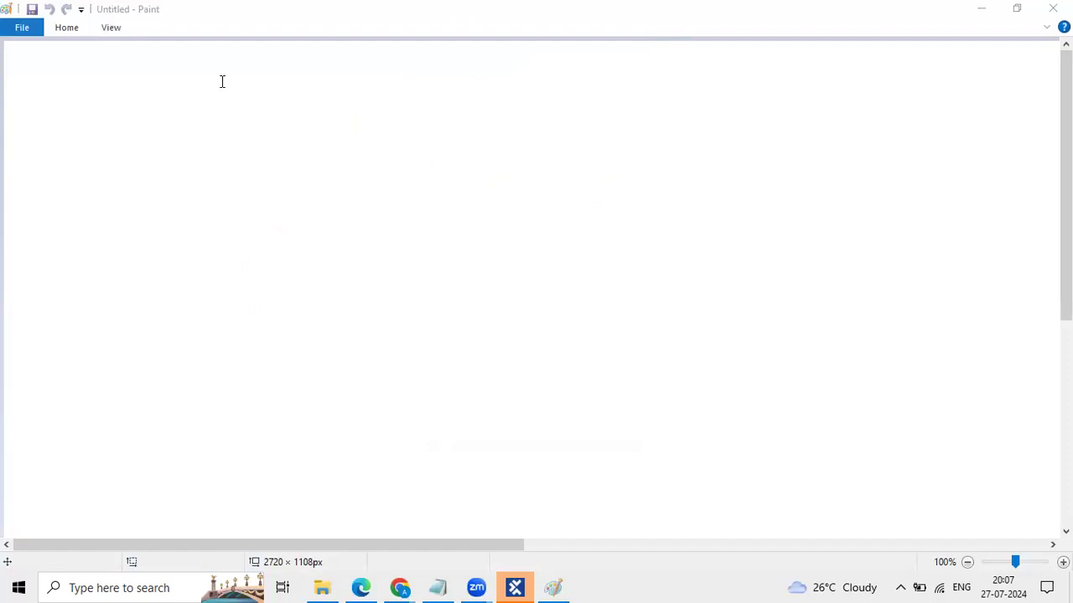
# Step: Write the notes CheckinAll, UPdate ALL, Checkout and CheckoutTree on the canvas
pyautogui.click(61, 89)
pyautogui.write('CheckinAll')
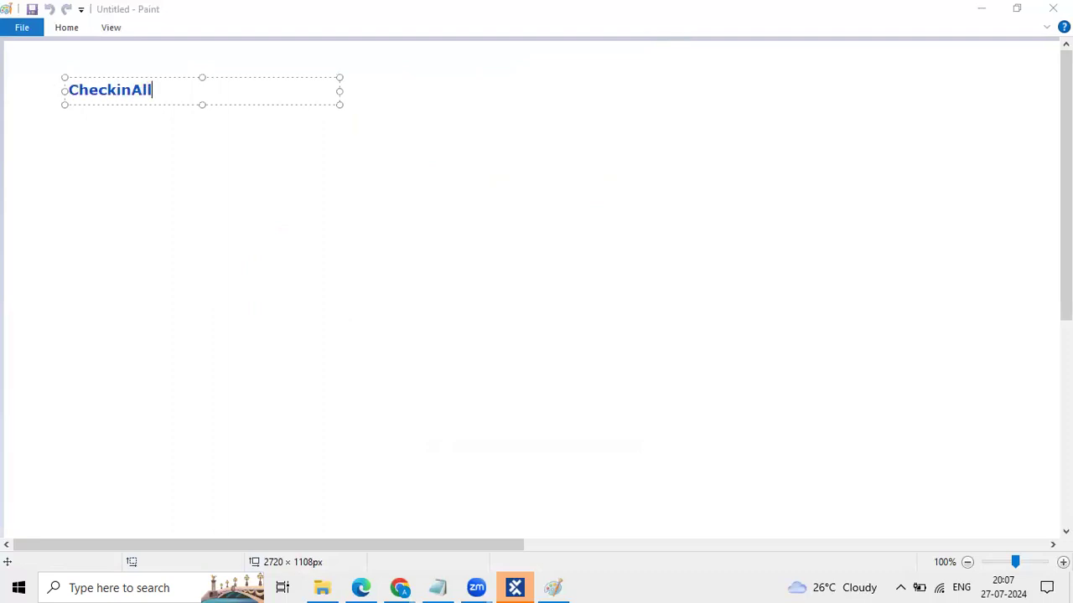
pyautogui.press('Return')
pyautogui.write('UPdate ALL')
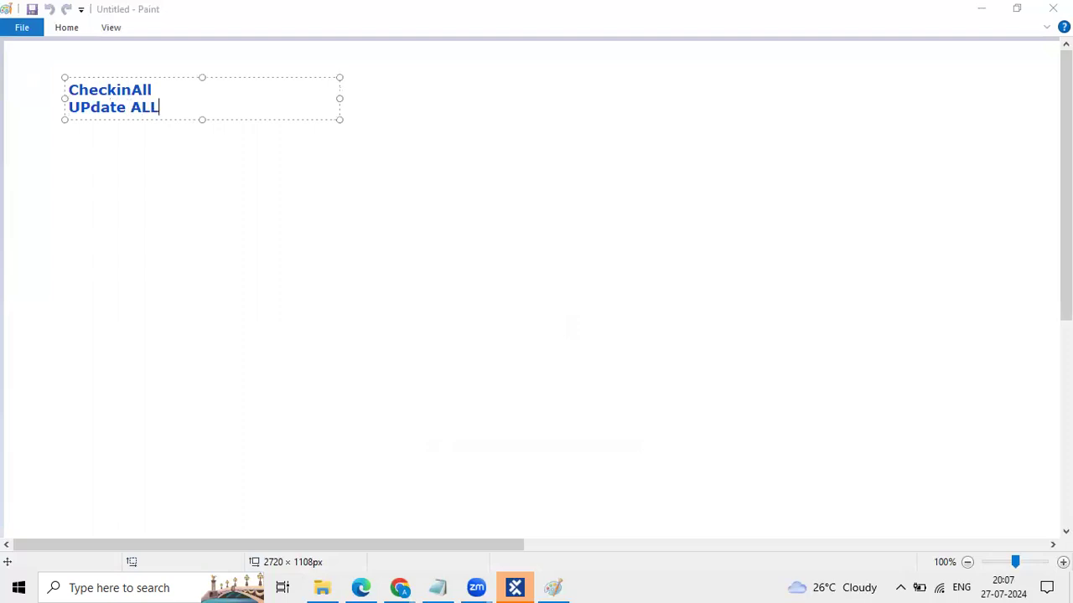
pyautogui.press('Return')
pyautogui.press('Return')
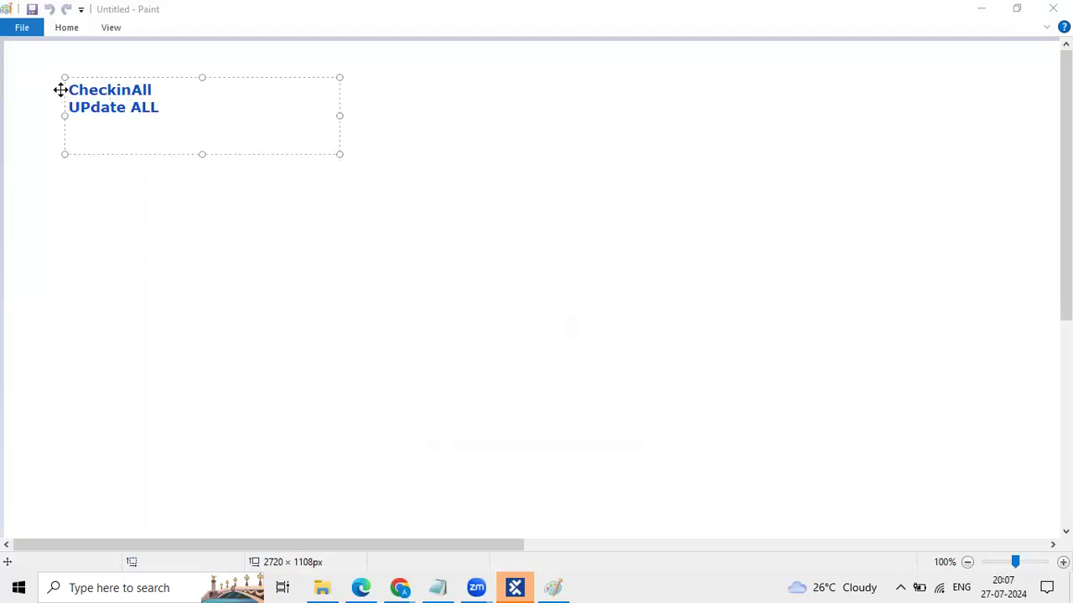
pyautogui.press('Return')
pyautogui.press('Return')
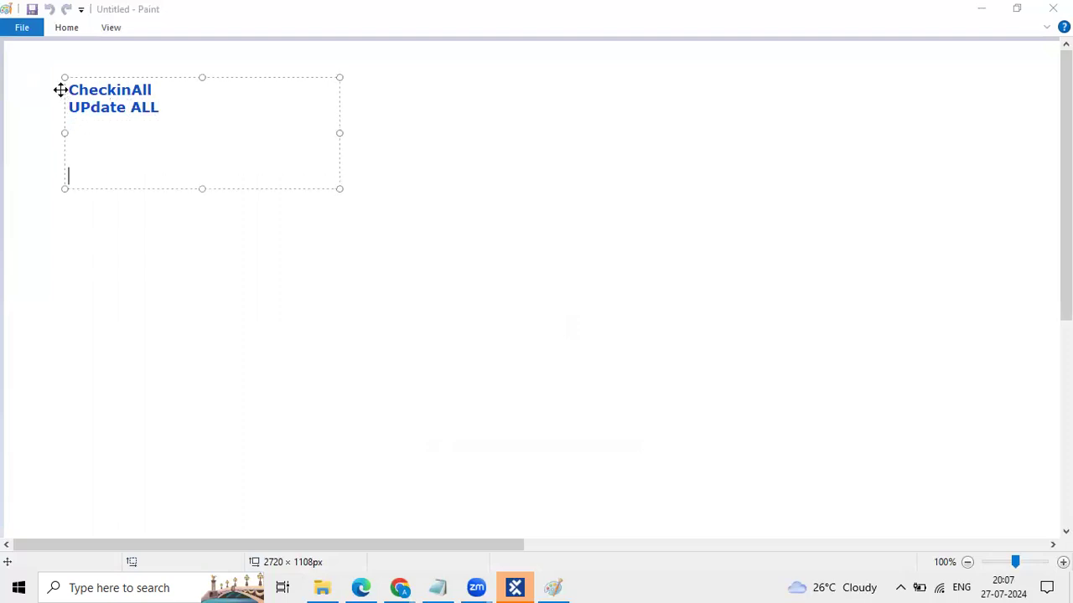
pyautogui.write('Checkout')
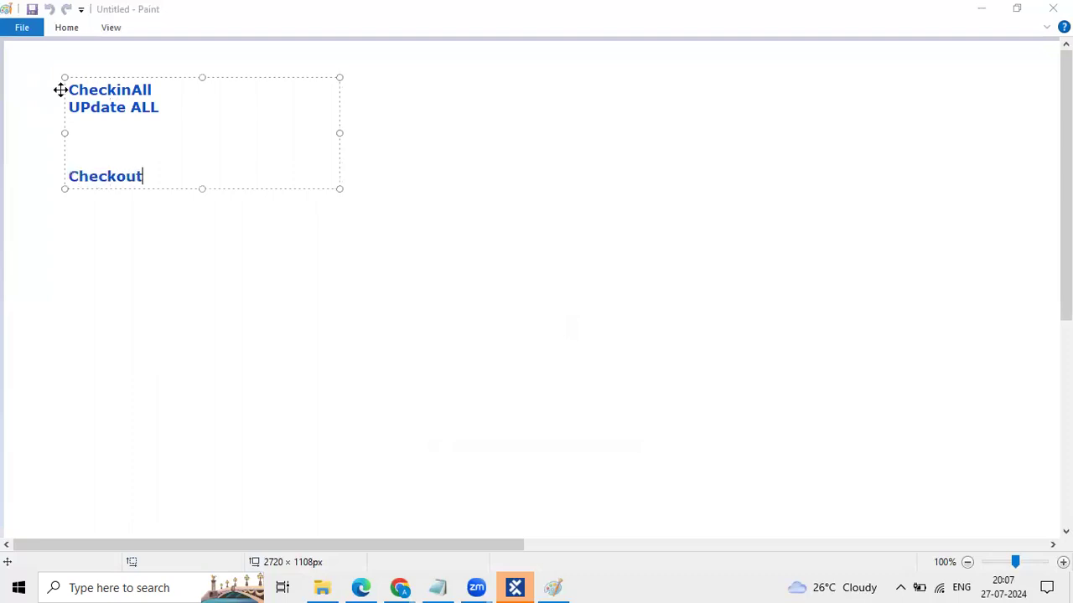
pyautogui.press('Return')
pyautogui.write('Checko')
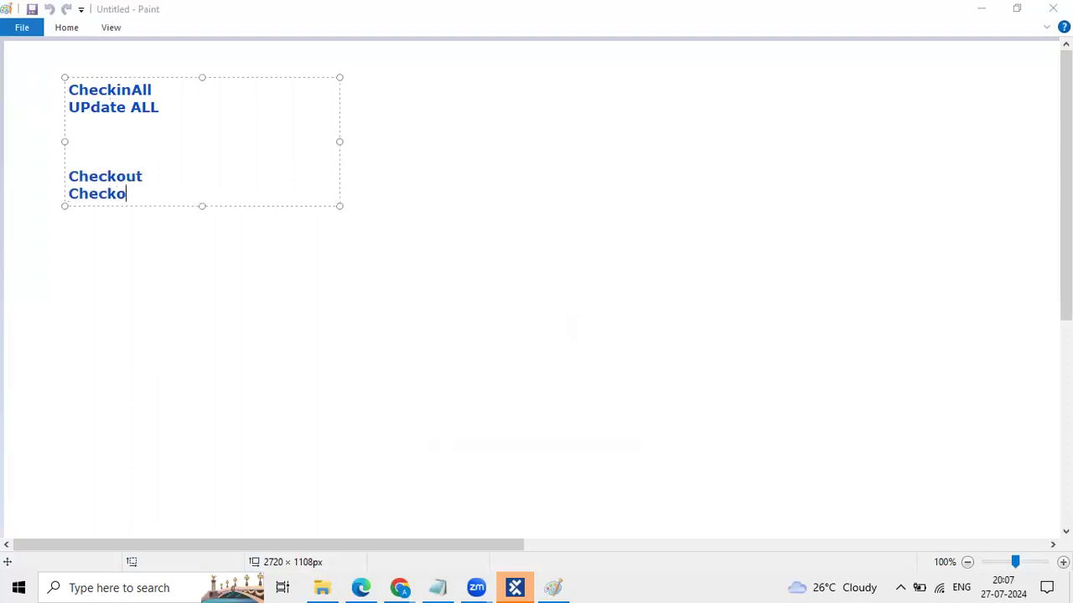
pyautogui.write('utTree')
pyautogui.click(297, 255)
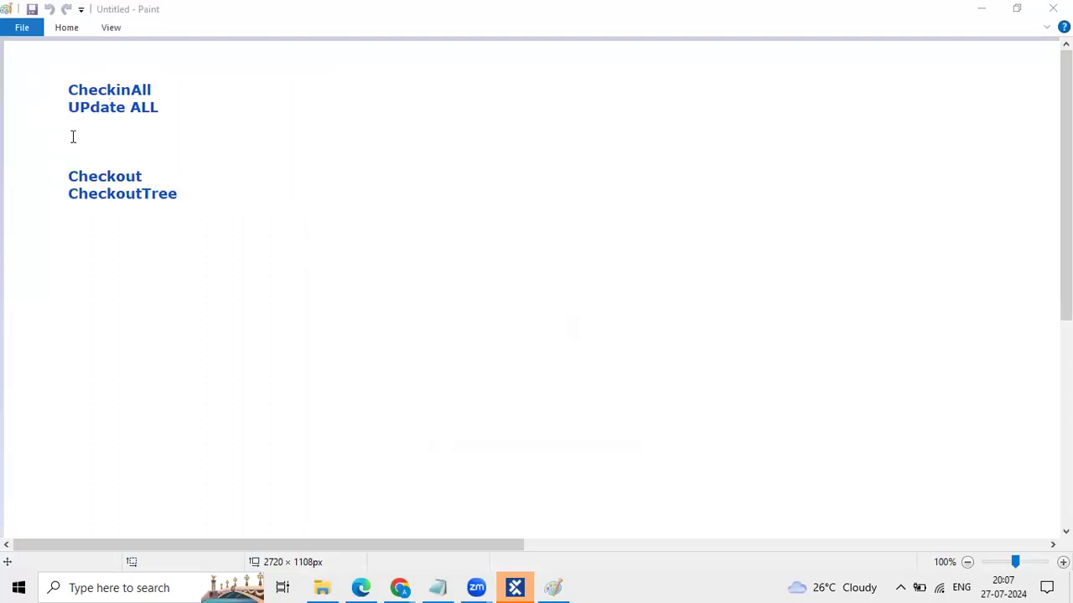
# Step: Add the headings 'Entire Project' and 'to get edit permission', then wipe the canvas
pyautogui.click(71, 65)
pyautogui.write('Entire Project')
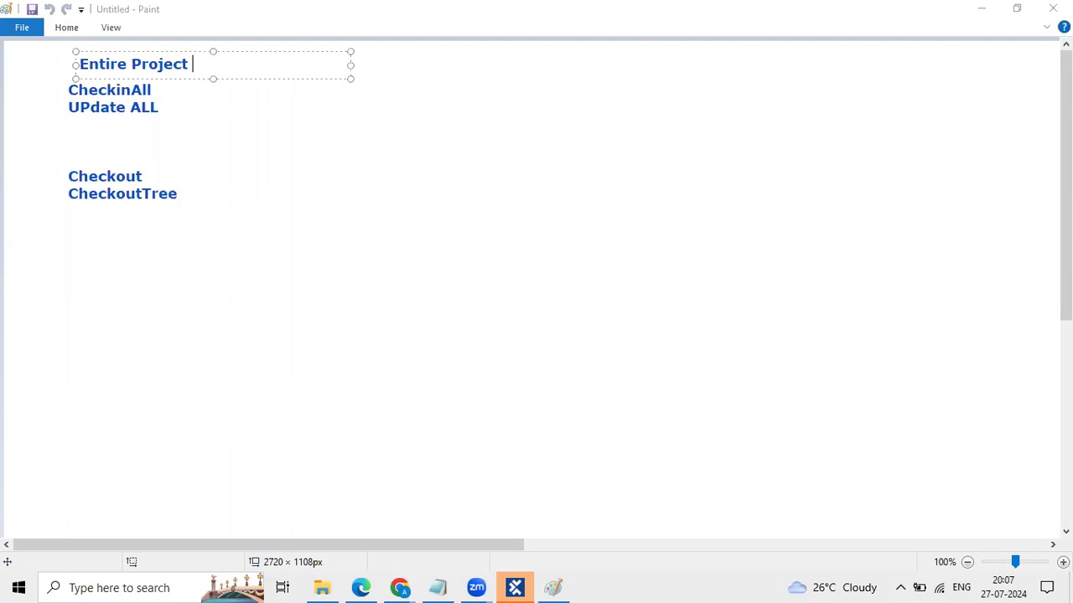
pyautogui.click(74, 160)
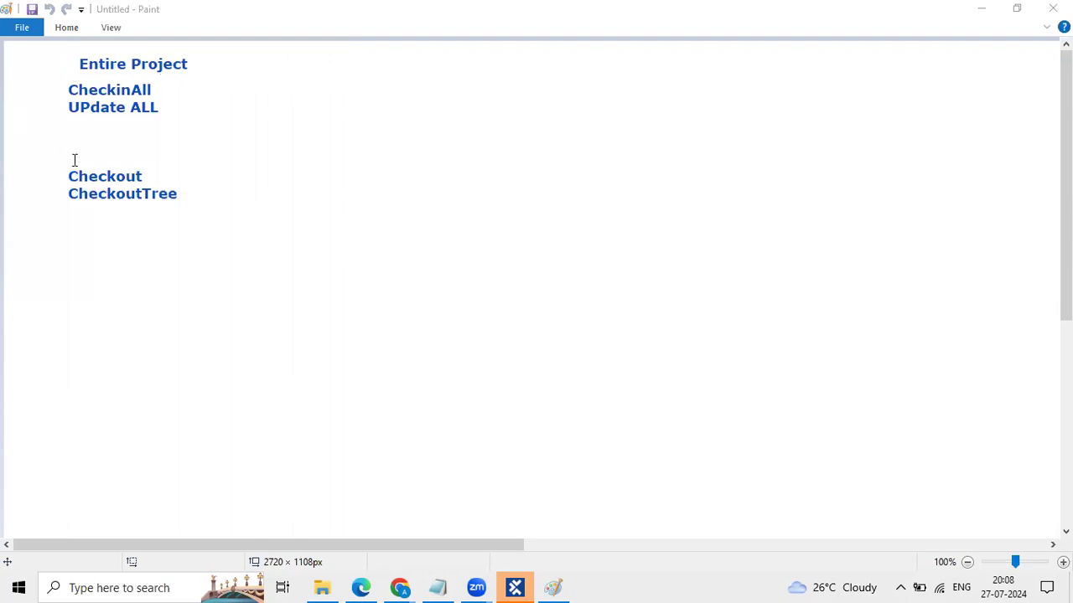
pyautogui.click(75, 160)
pyautogui.click(62, 159)
pyautogui.click(71, 155)
pyautogui.write('Par')
pyautogui.press('BackSpace')
pyautogui.press('BackSpace')
pyautogui.press('BackSpace')
pyautogui.write('to get edit ')
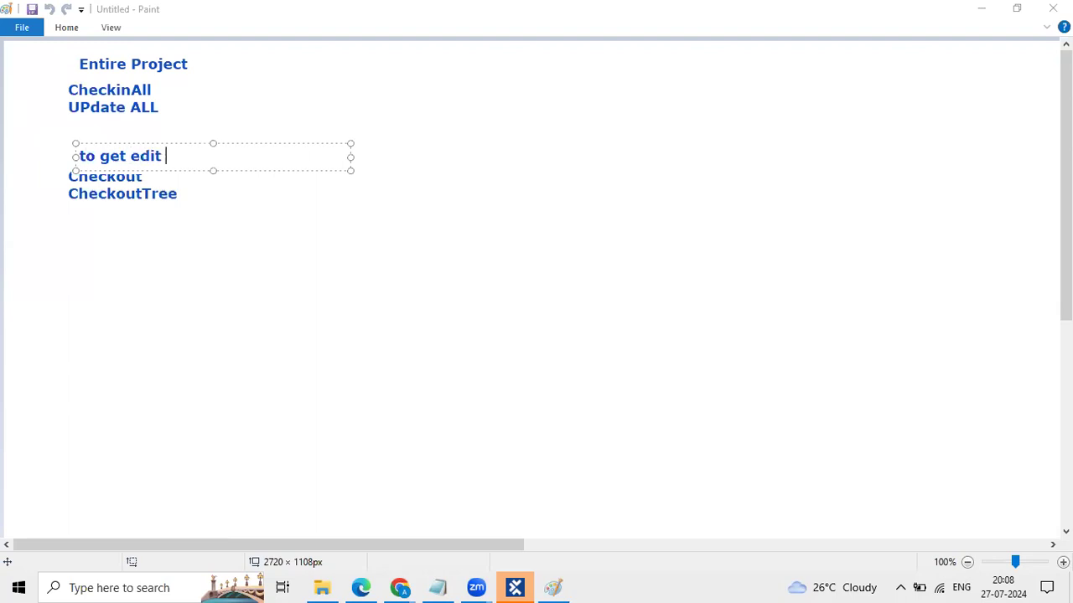
pyautogui.write('permission')
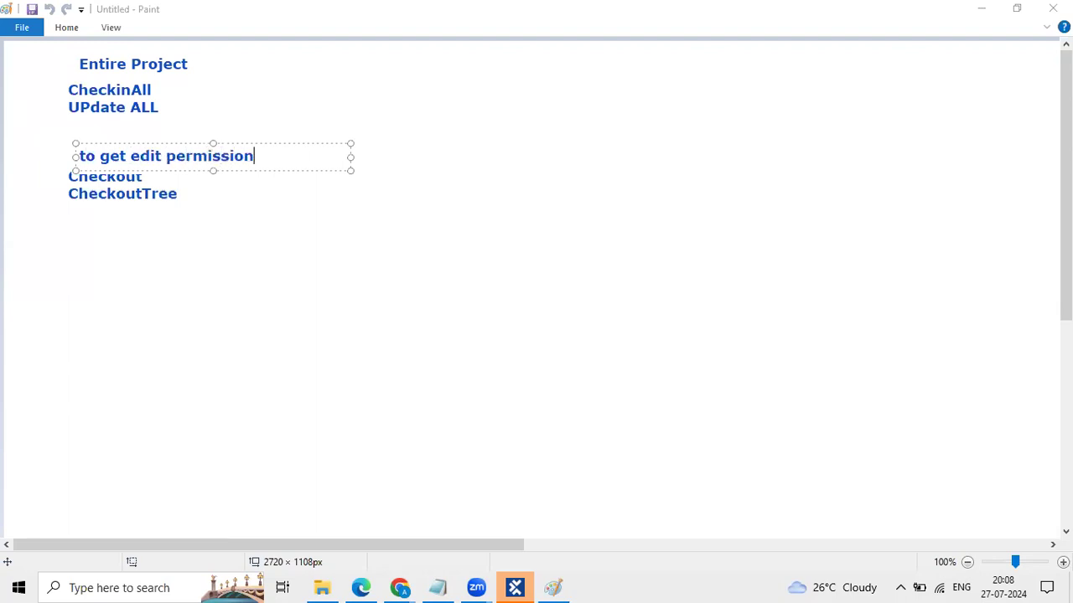
pyautogui.click(144, 234)
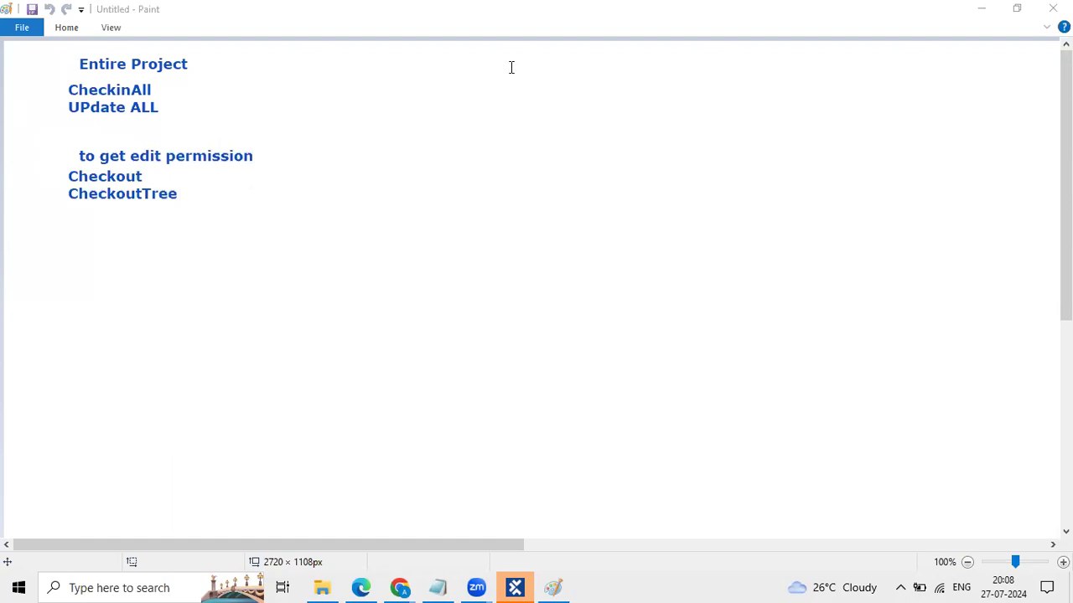
pyautogui.hotkey('ctrl', 'a')
pyautogui.press('Delete')
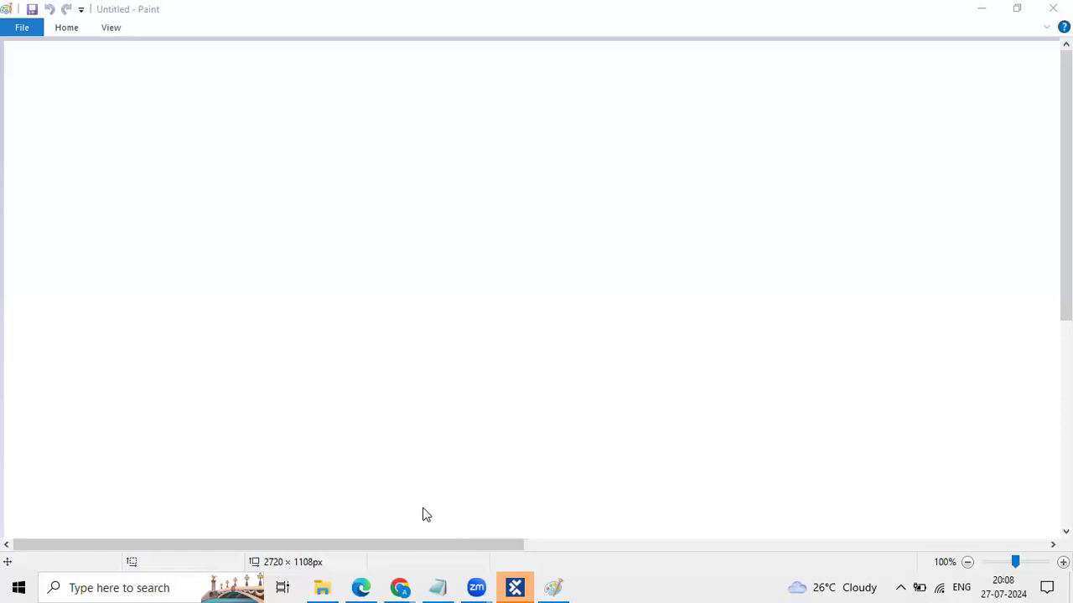
# Step: Open the Tosca_Repo project in Tosca Commander and enter the team member's username
pyautogui.hotkey('alt', 'Tab')
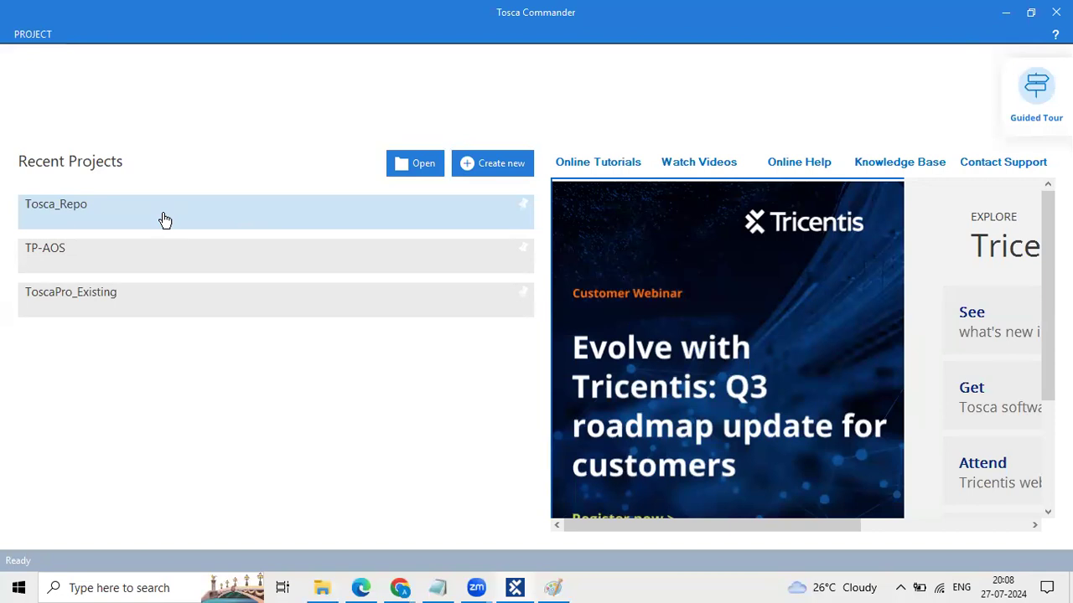
pyautogui.click(165, 220)
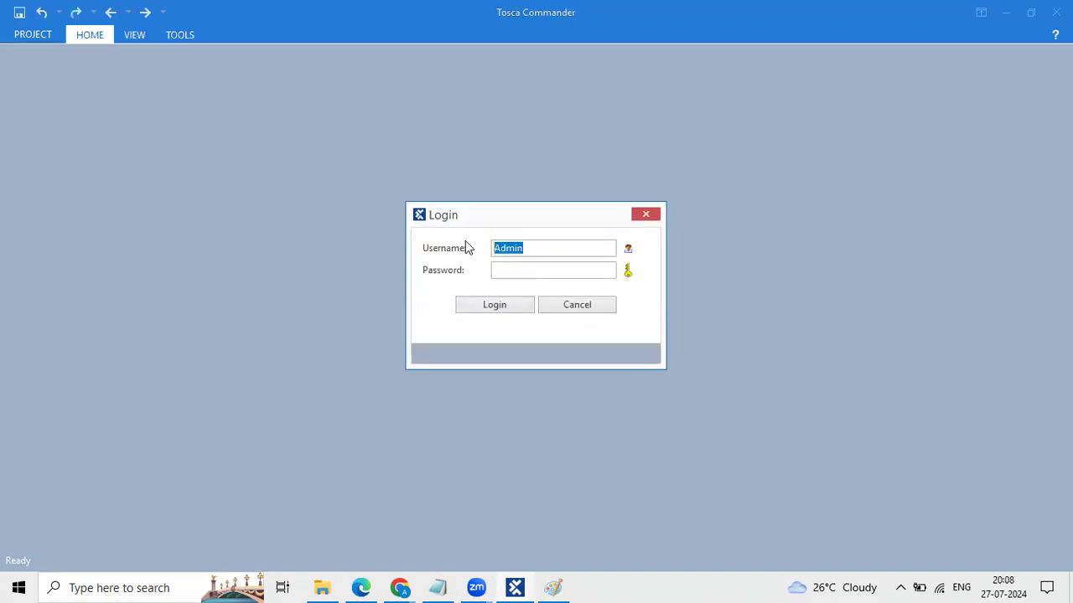
pyautogui.write('Anusha')
# Step: Enter the account password and log in to Tosca_Repo
pyautogui.click(501, 268)
pyautogui.write('**********')
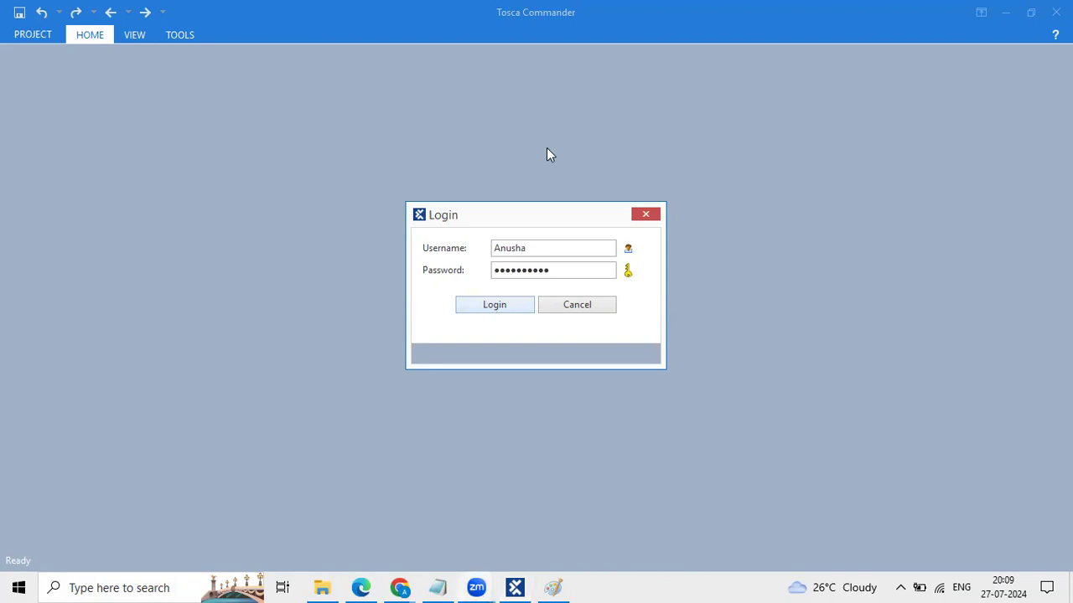
pyautogui.click(494, 305)
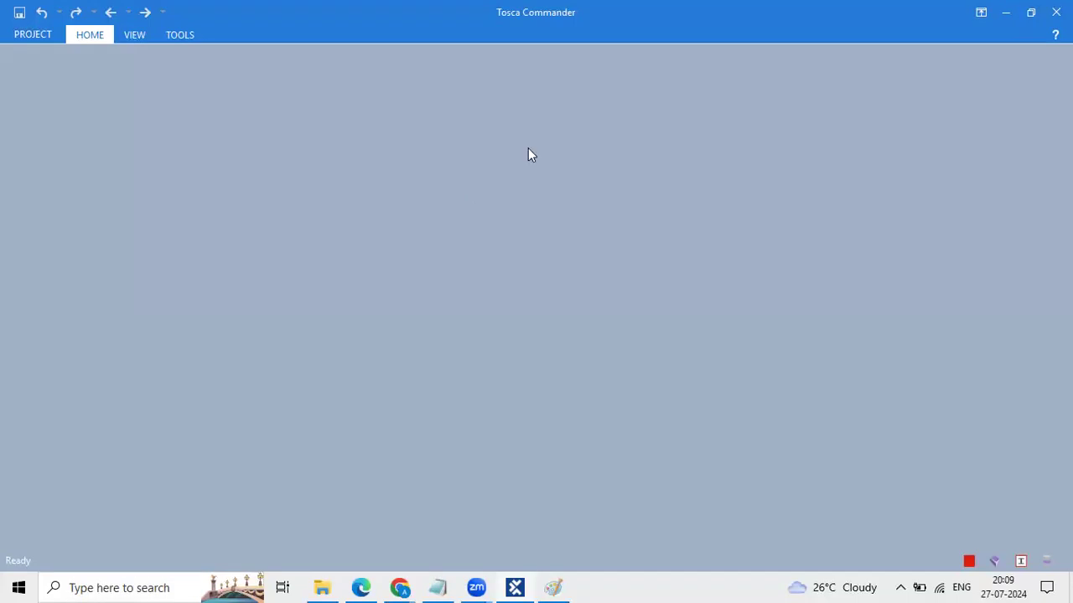
pyautogui.click(169, 587)
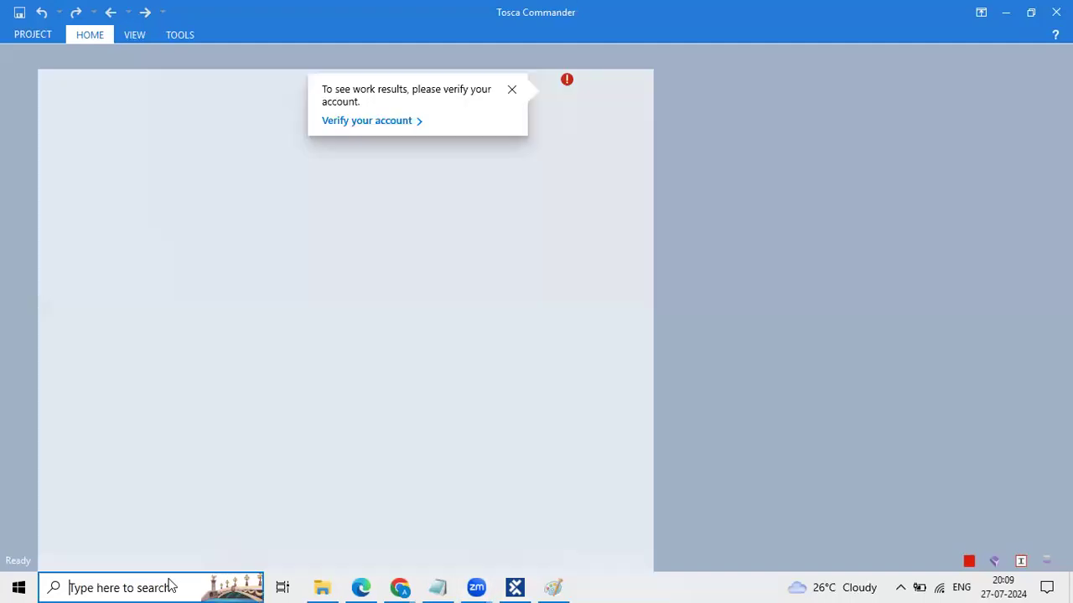
# Step: Launch a second Tosca Commander window and open ToscaPro_Existing from Recent Projects
pyautogui.write('Tosca')
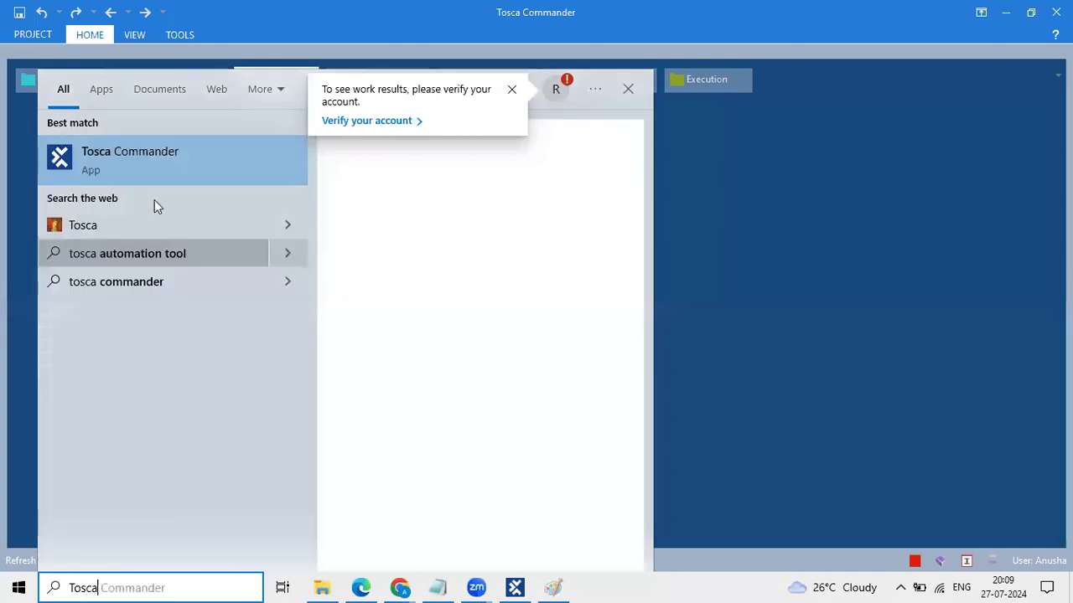
pyautogui.click(140, 169)
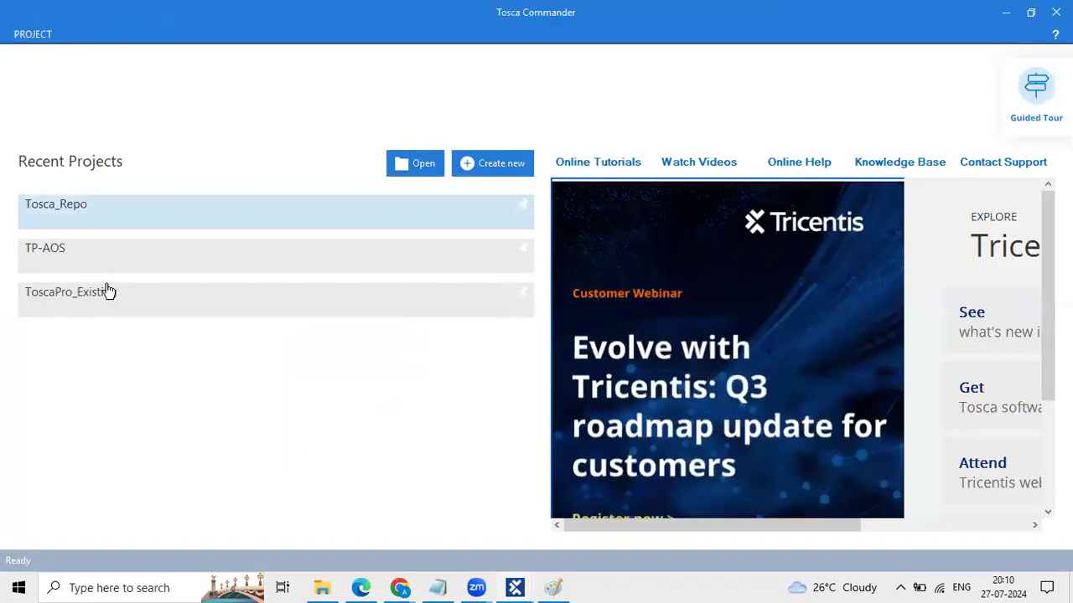
pyautogui.click(140, 305)
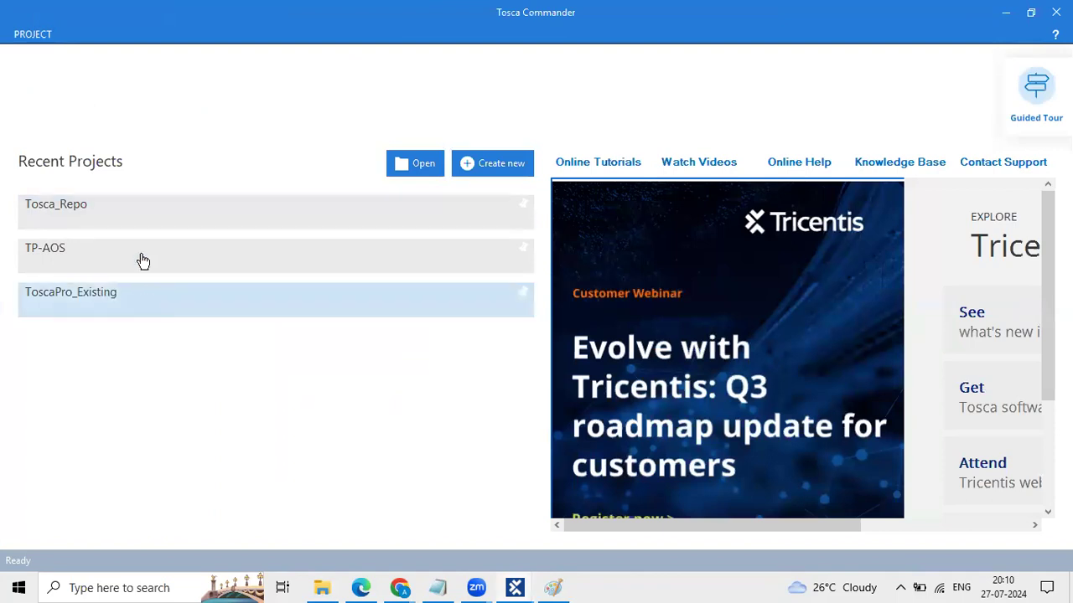
pyautogui.click(123, 305)
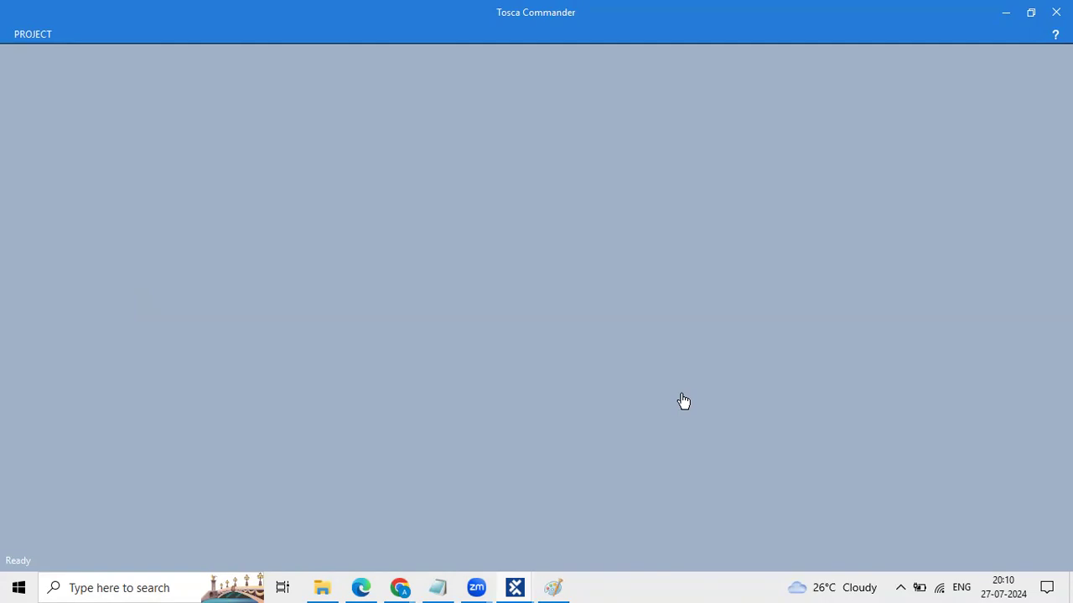
# Step: Replace the username with another team member's and try their password
pyautogui.click(536, 249)
pyautogui.hotkey('ctrl', 'a')
pyautogui.write('Si')
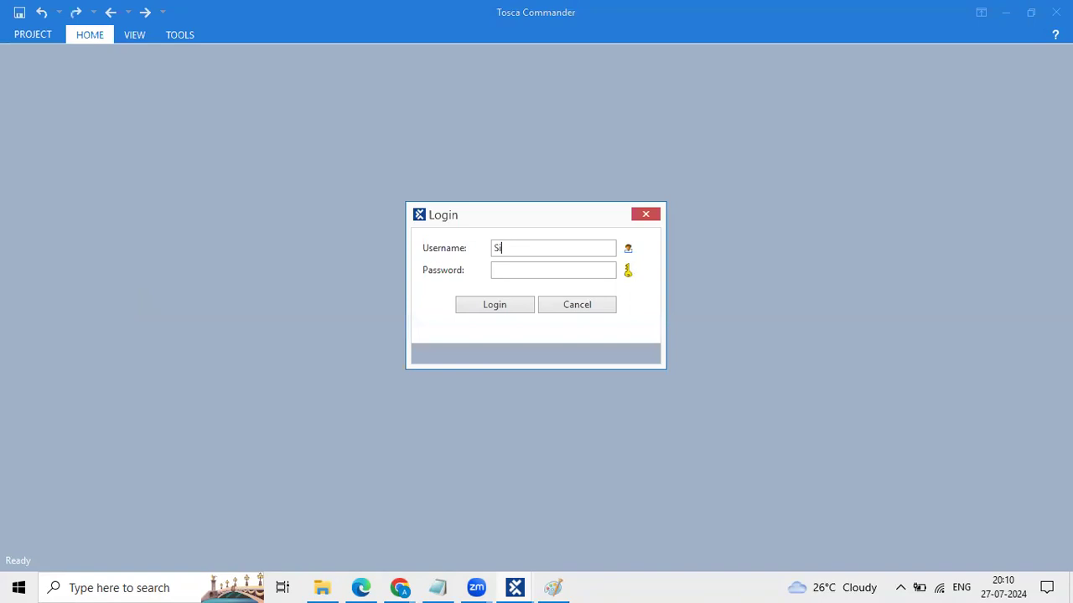
pyautogui.write('ri')
pyautogui.press('Tab')
pyautogui.write('********')
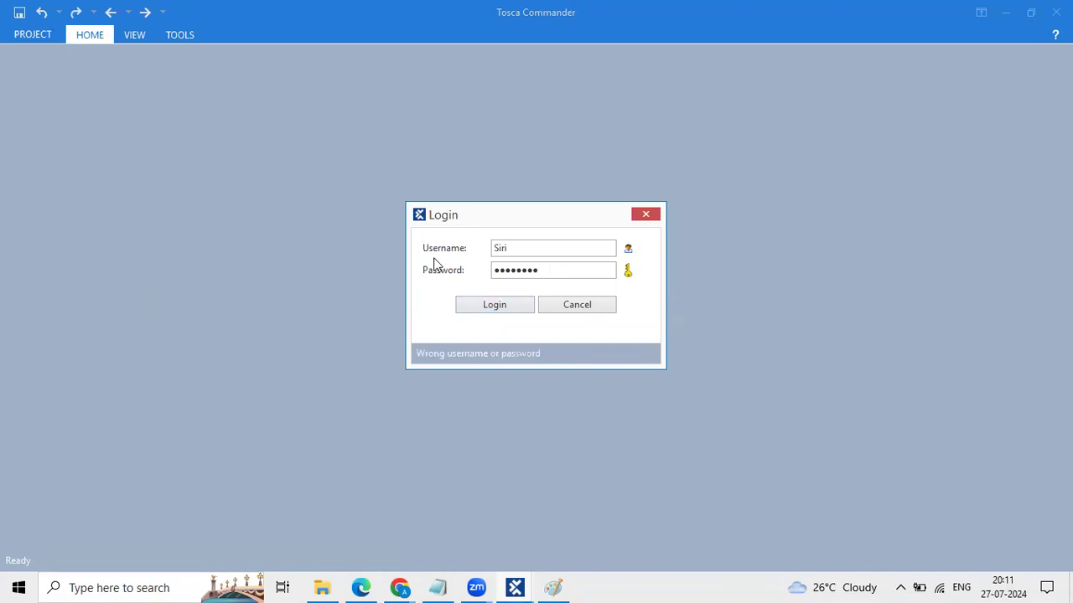
pyautogui.press('BackSpace')
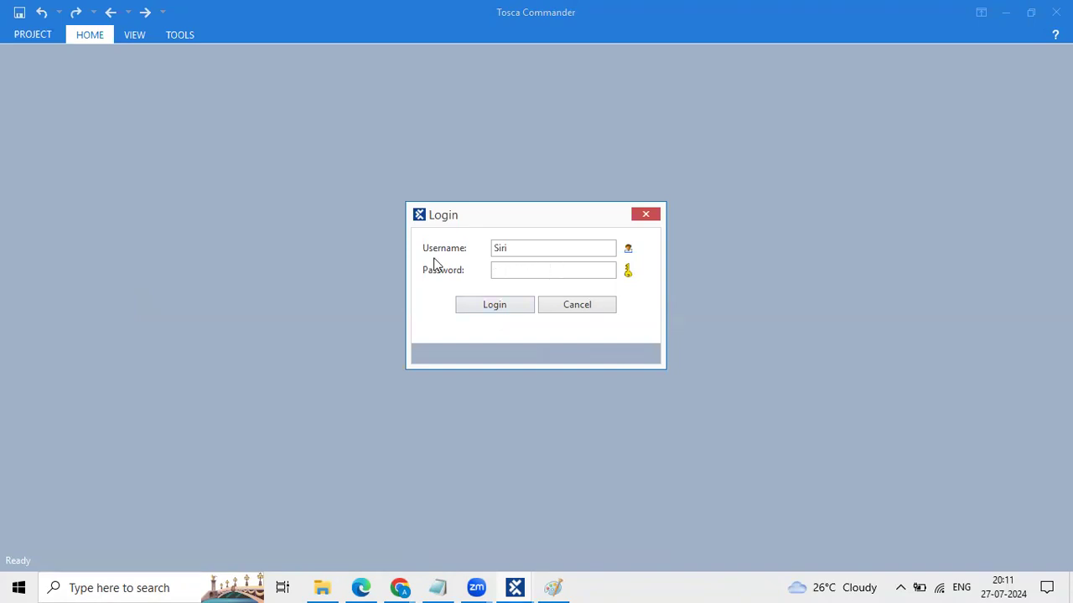
pyautogui.write('****')
pyautogui.press('BackSpace')
pyautogui.press('BackSpace')
pyautogui.press('BackSpace')
pyautogui.press('BackSpace')
# Step: Attempt a login with the 'test' username and its password
pyautogui.hotkey('shift', 'Tab')
pyautogui.press('BackSpace')
pyautogui.write('test')
pyautogui.press('Tab')
pyautogui.write('test12')
pyautogui.press('Return')
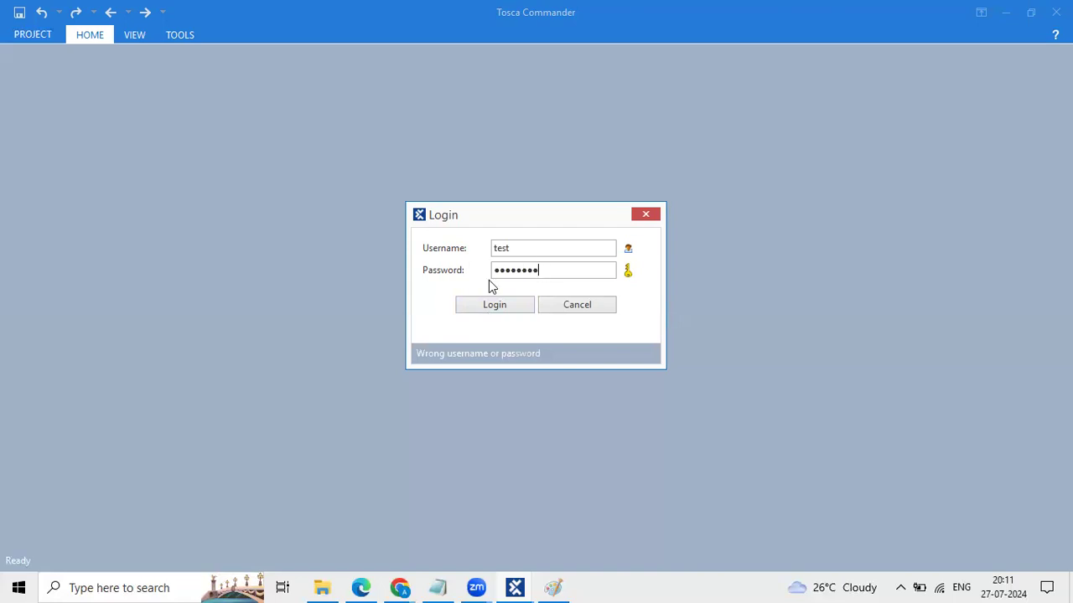
# Step: Clear the rejected password and log in with the Admin username
pyautogui.hotkey('ctrl', 'a')
pyautogui.press('BackSpace')
pyautogui.hotkey('shift', 'Tab')
pyautogui.write('Admin')
pyautogui.press('Return')
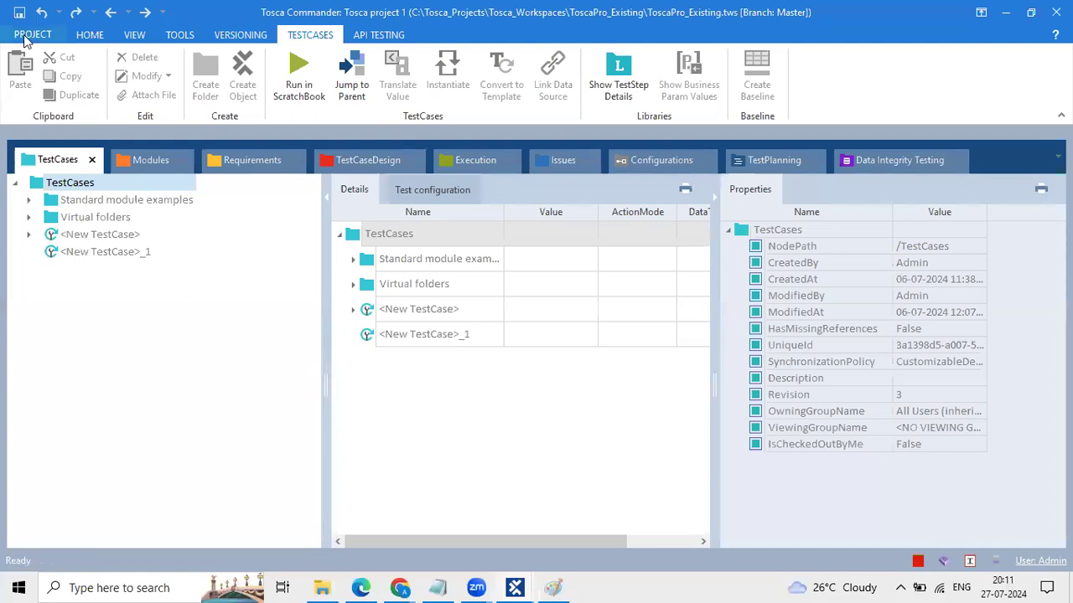
# Step: Close ToscaPro_Existing from the PROJECT backstage, then switch through the Tosca windows to Paint
pyautogui.click(32, 38)
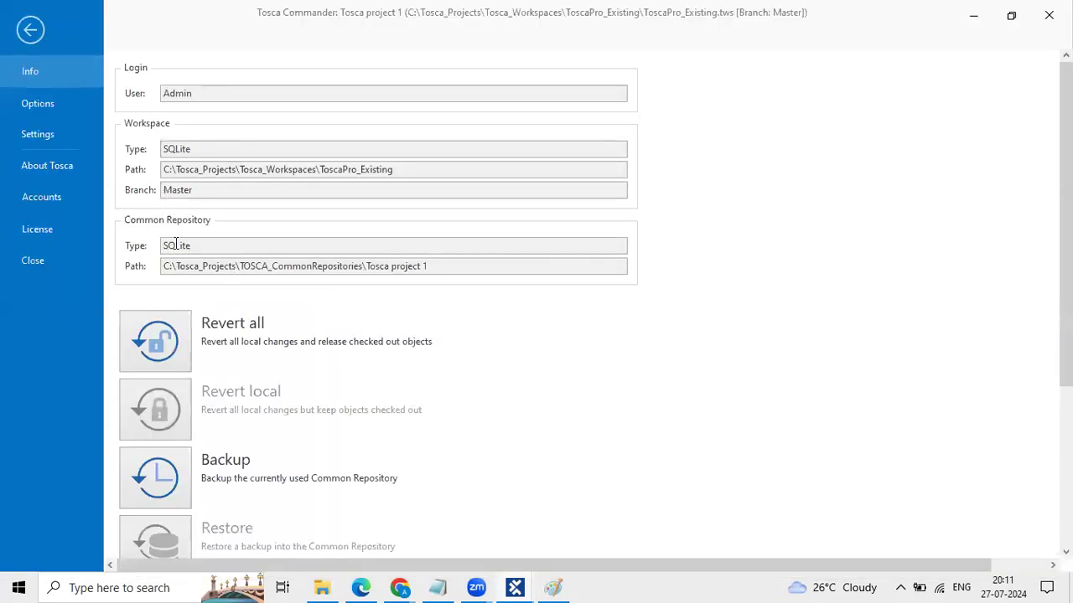
pyautogui.click(54, 273)
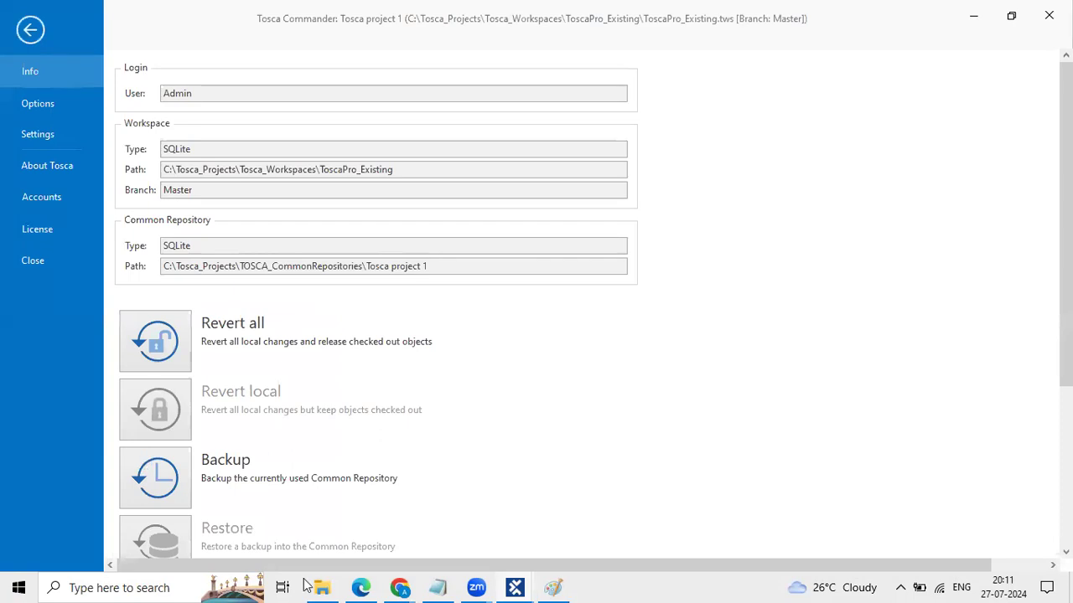
pyautogui.click(515, 588)
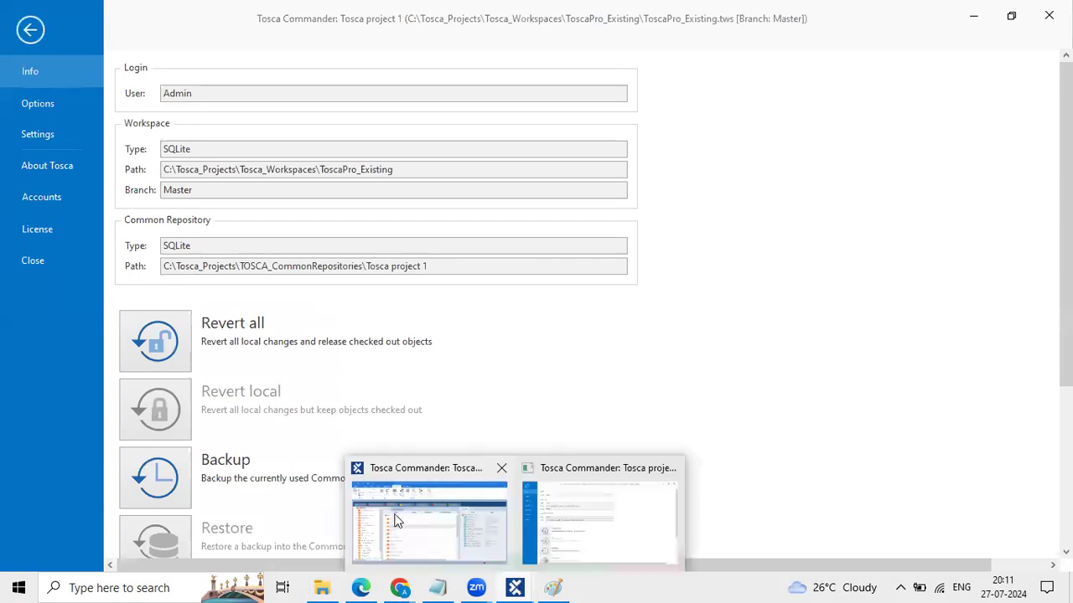
pyautogui.click(397, 521)
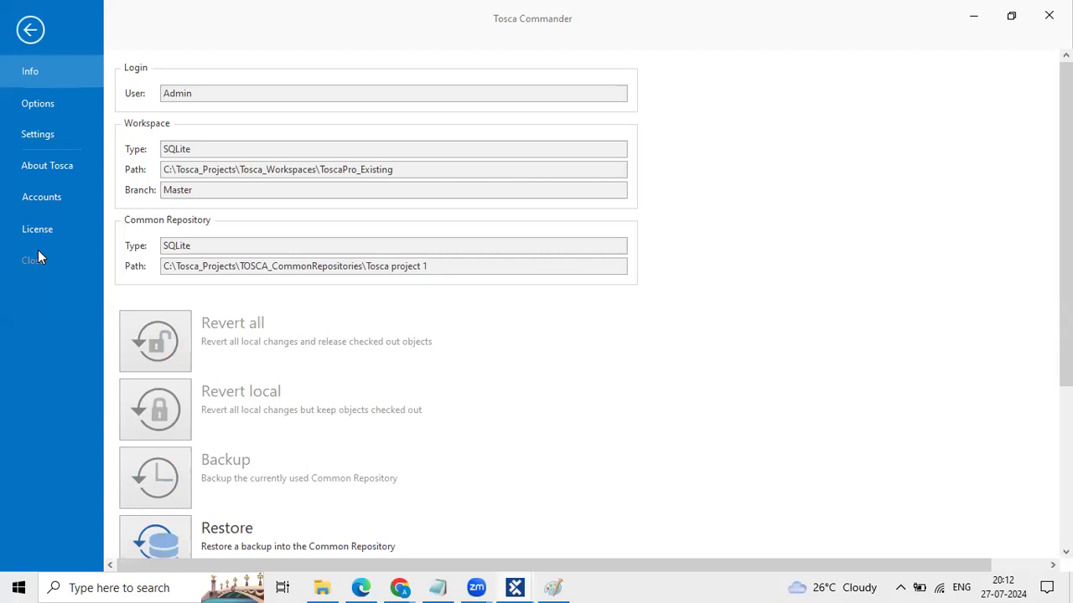
pyautogui.click(34, 260)
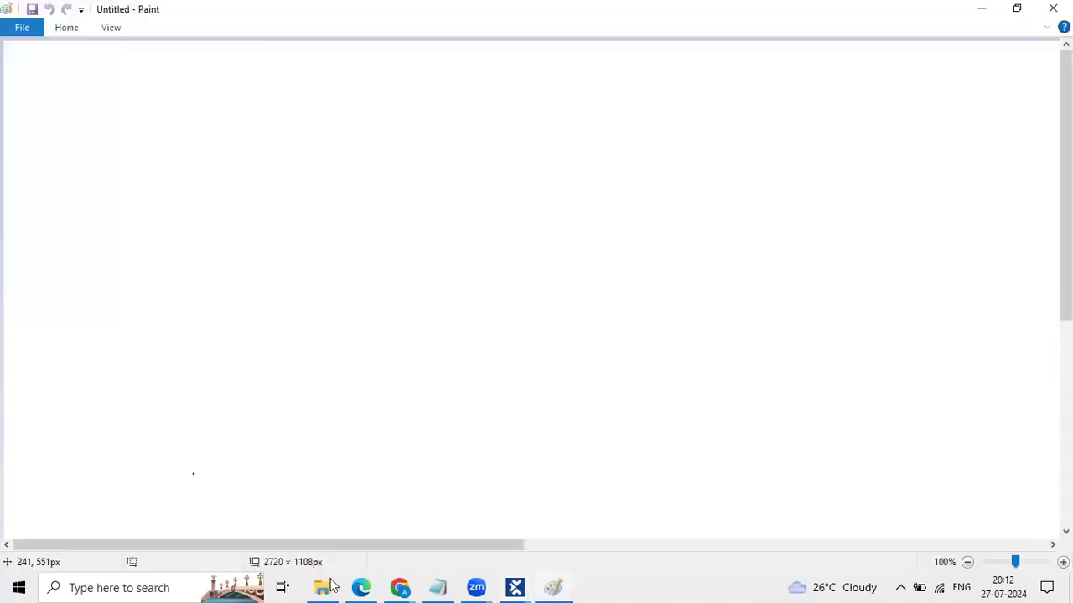
# Step: Return to the Tosca Commander start page and begin a new workspace with Create new
pyautogui.click(517, 587)
pyautogui.click(572, 478)
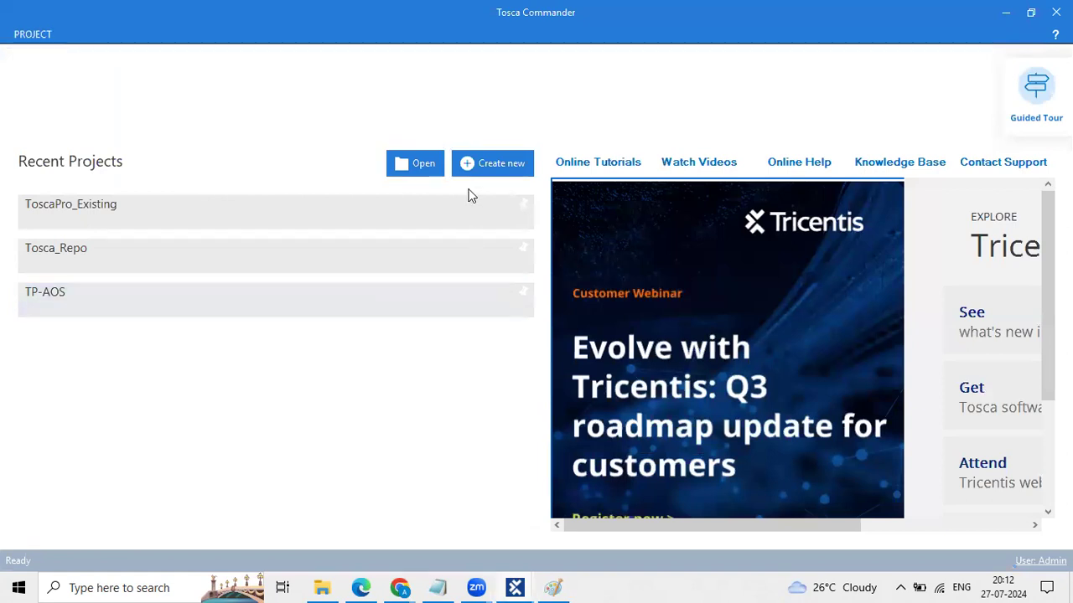
pyautogui.click(511, 170)
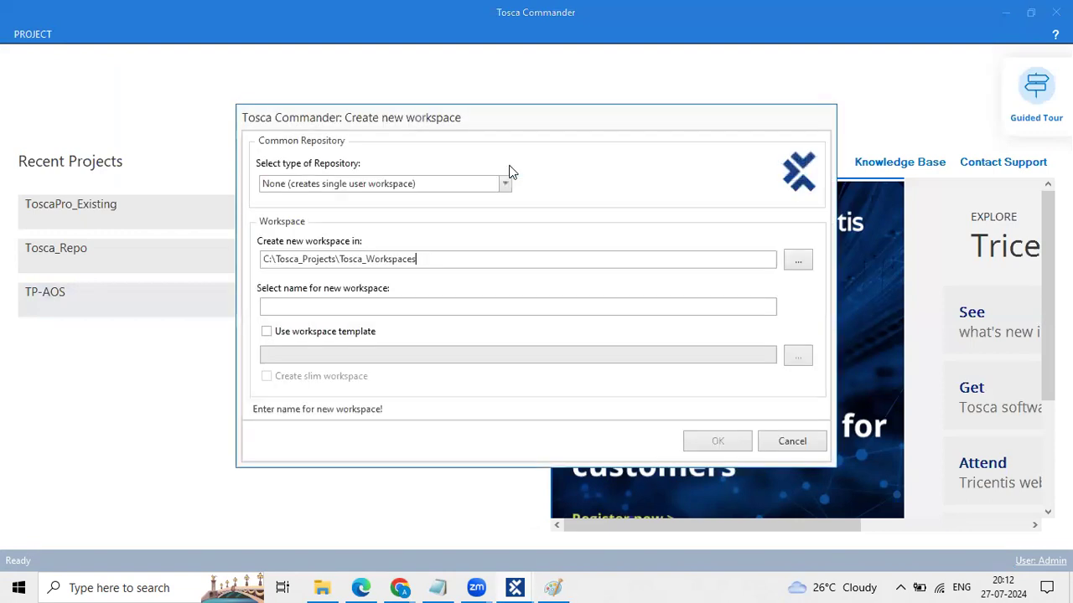
# Step: Cancel the new workspace and mark Tosca_Repo with a check on the start page
pyautogui.click(779, 441)
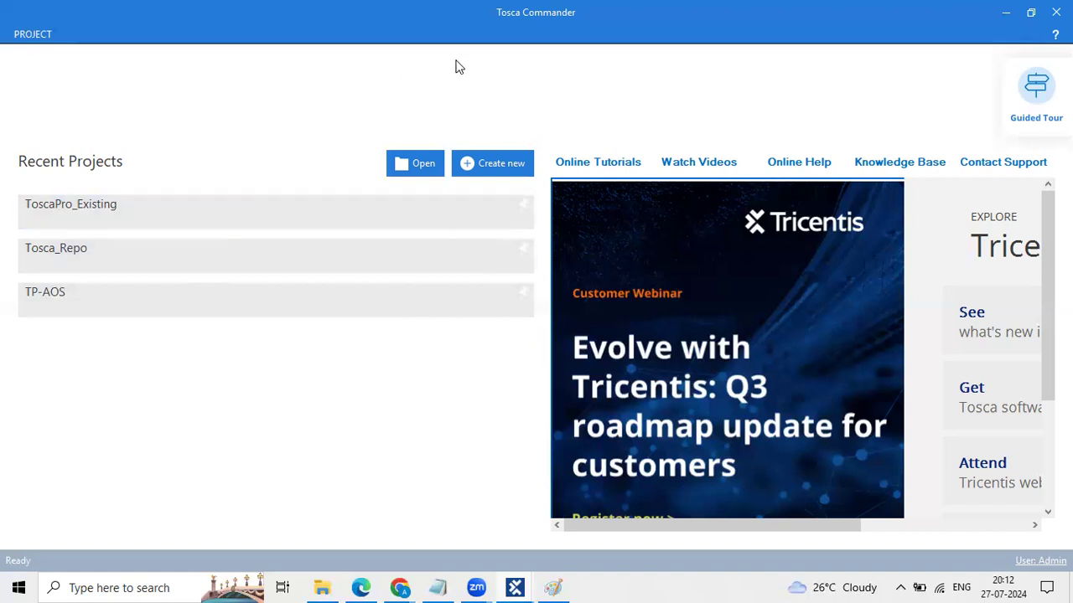
pyautogui.moveTo(90, 248)
pyautogui.mouseDown()
pyautogui.moveTo(141, 227)
pyautogui.moveTo(188, 233)
pyautogui.mouseUp()
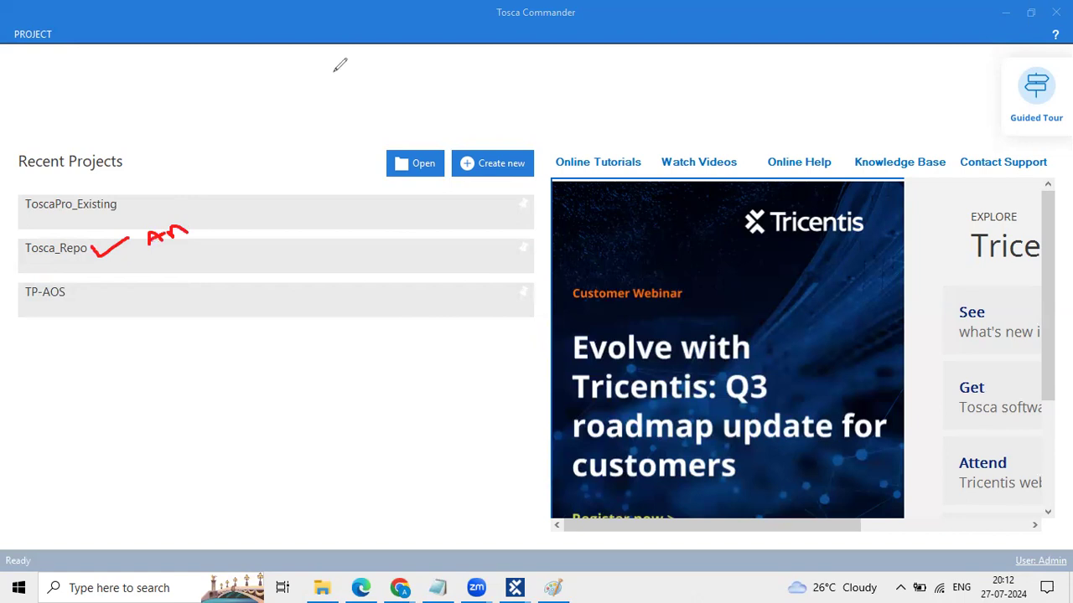
# Step: Pick the Tosca_Repo entry in the Recent Projects list
pyautogui.click(114, 260)
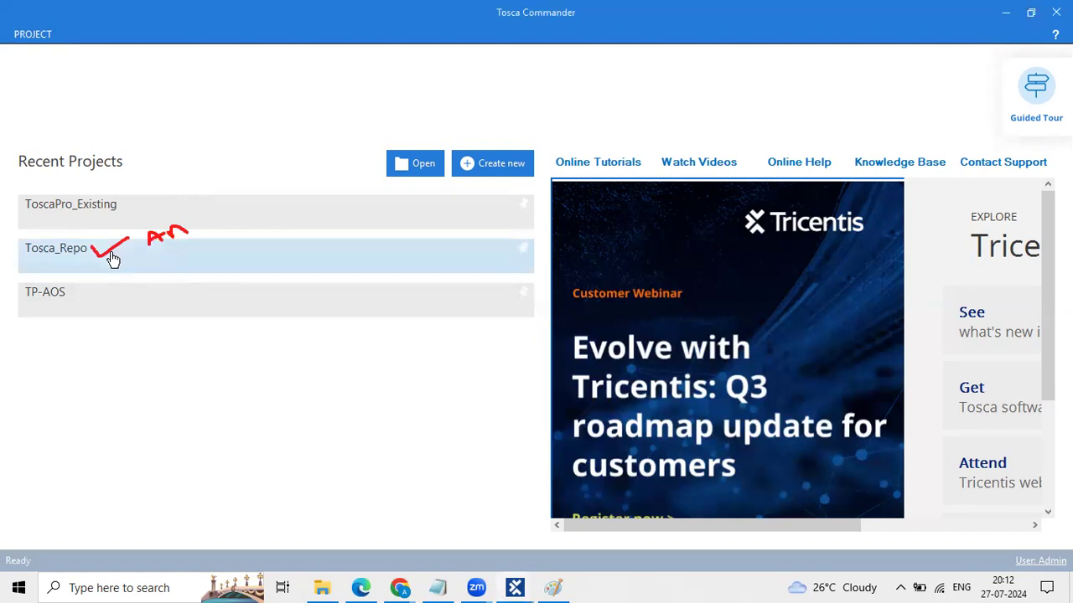
# Step: Try opening Tosca_Repo, highlight the workspace-locked message, cancel it, and retry
pyautogui.doubleClick(165, 264)
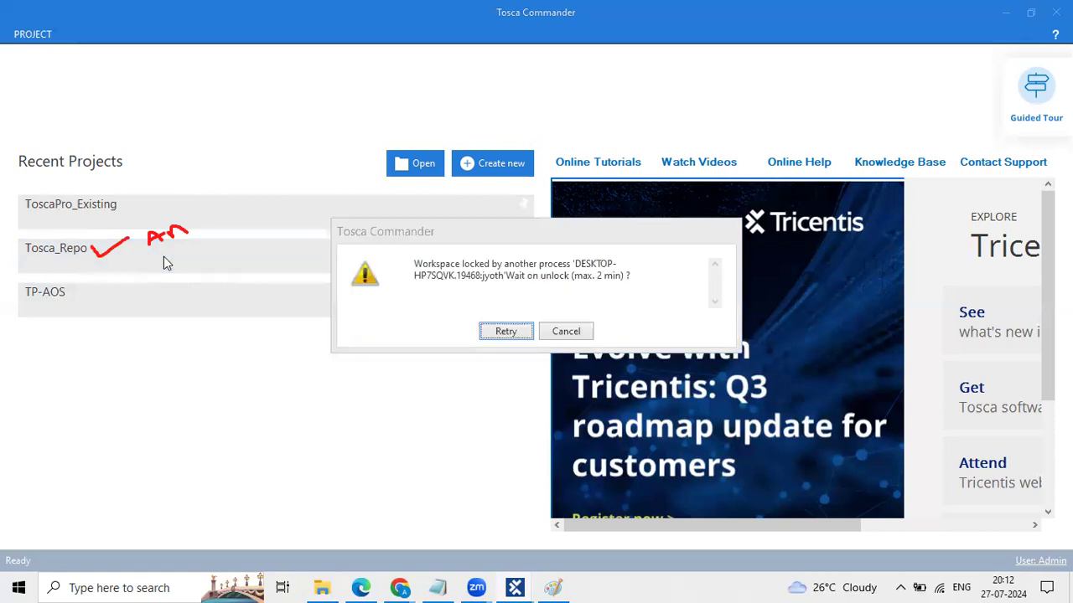
pyautogui.doubleClick(420, 273)
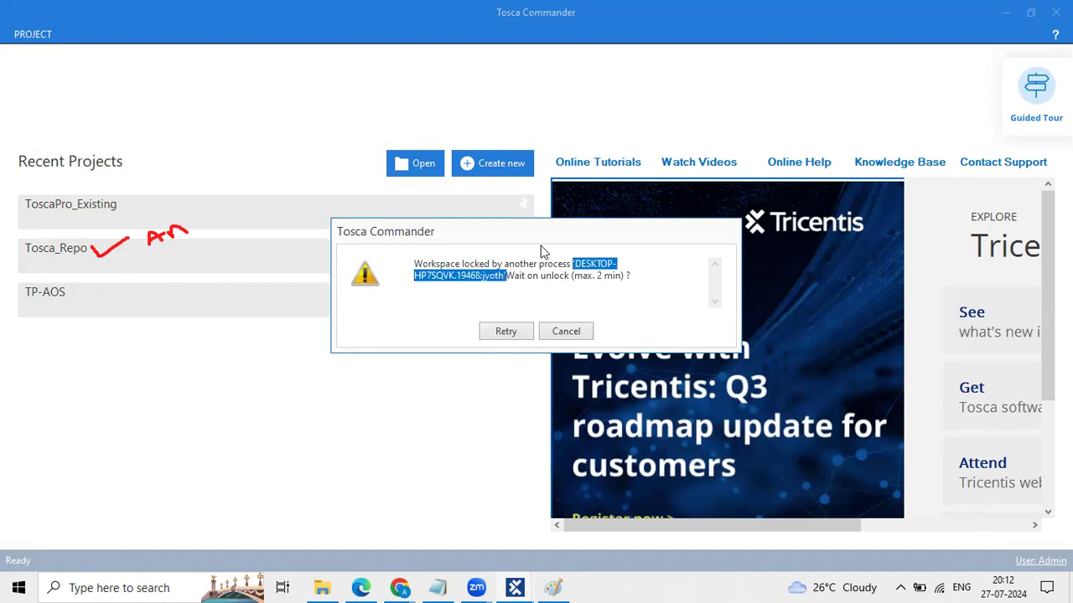
pyautogui.click(548, 275)
pyautogui.moveTo(634, 279); pyautogui.dragTo(413, 254)
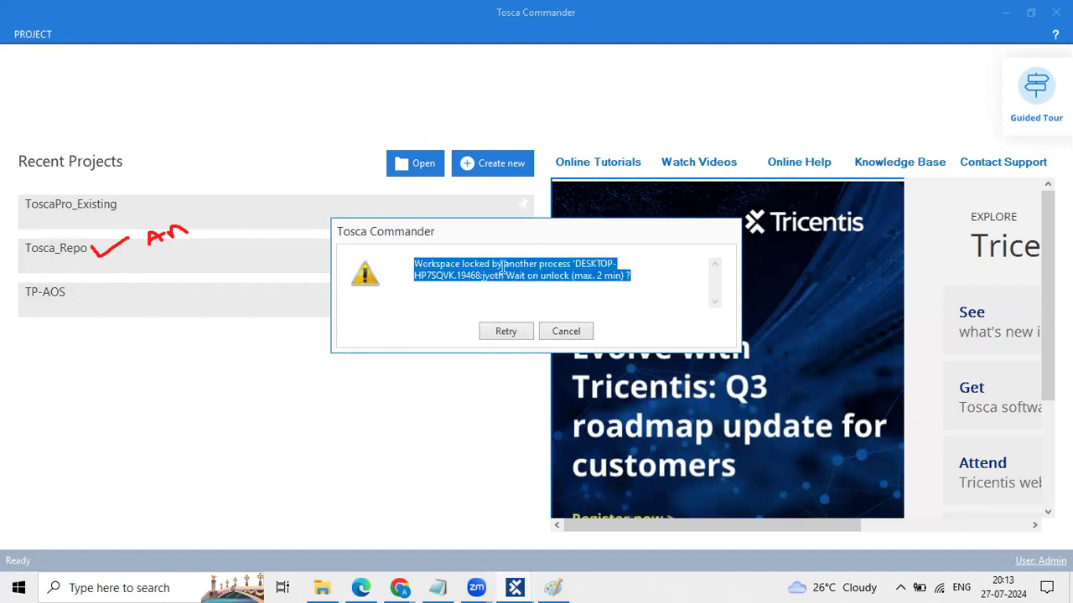
pyautogui.click(564, 331)
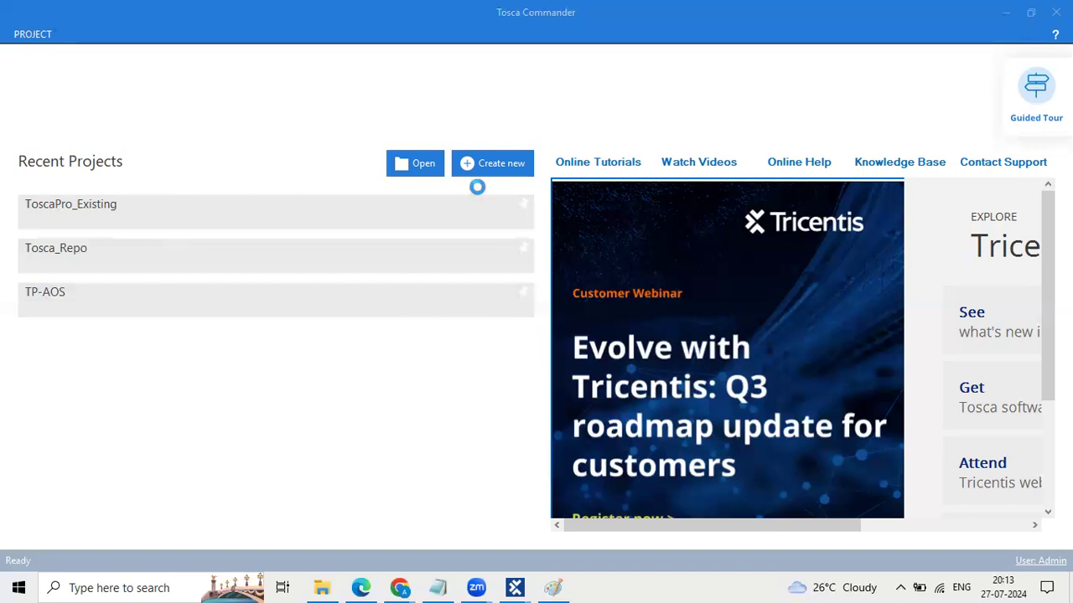
pyautogui.click(121, 251)
# Step: Start a new workspace with MS SQL Server as the repository type
pyautogui.click(496, 173)
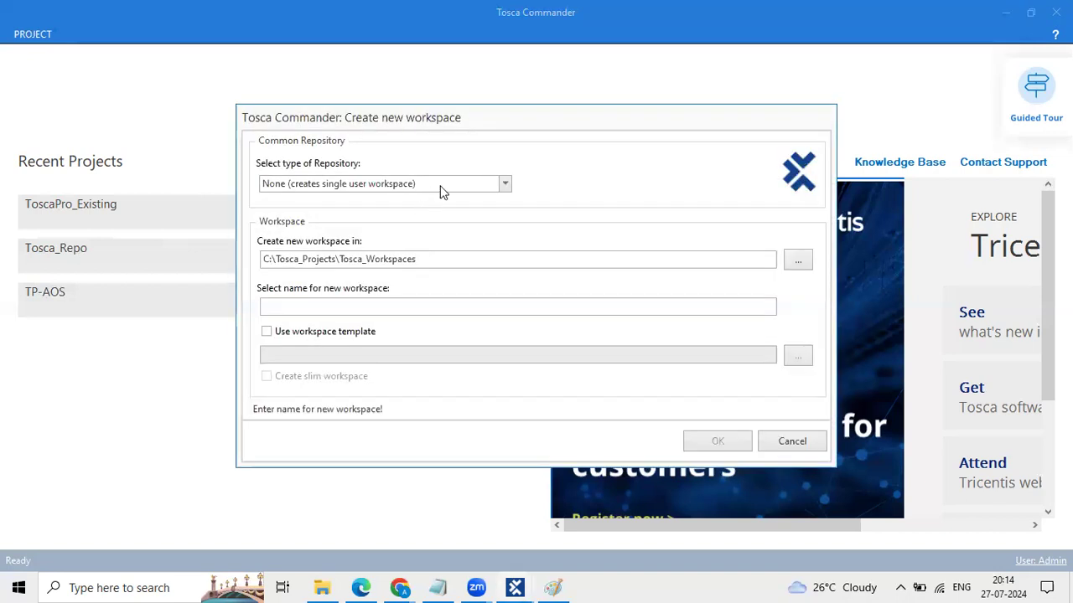
pyautogui.click(449, 183)
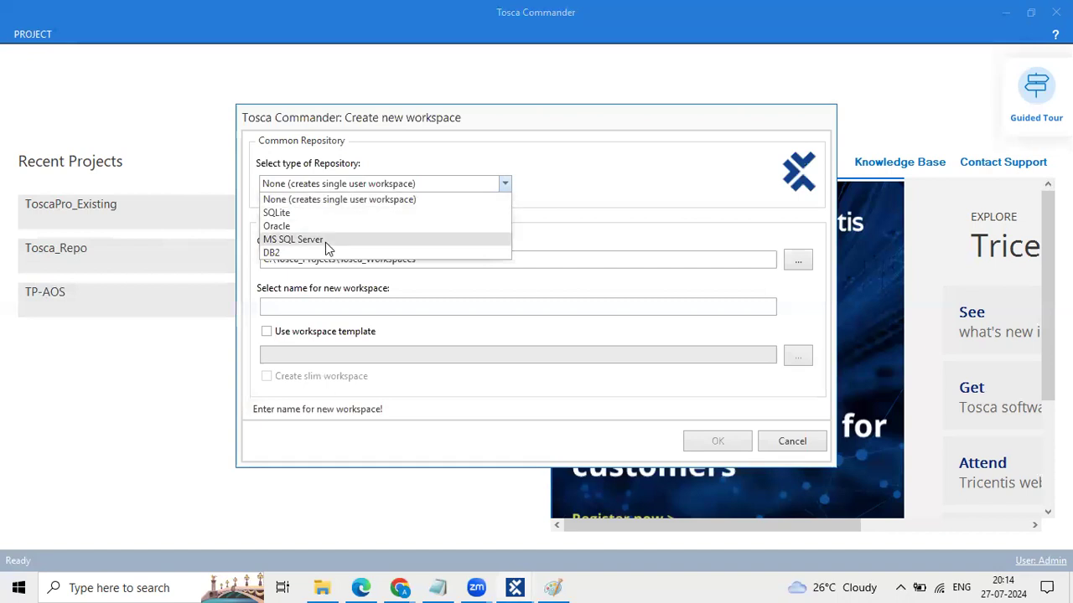
pyautogui.click(327, 240)
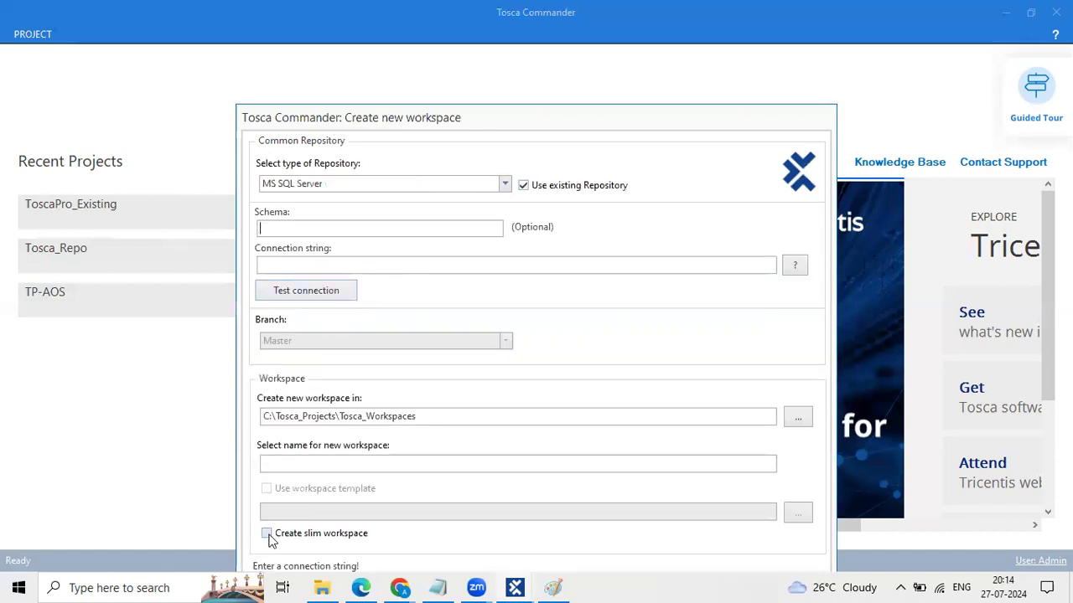
# Step: Copy the connection string from the Google Docs notes in Edge
pyautogui.click(358, 586)
pyautogui.scroll(-10, 389, 350)
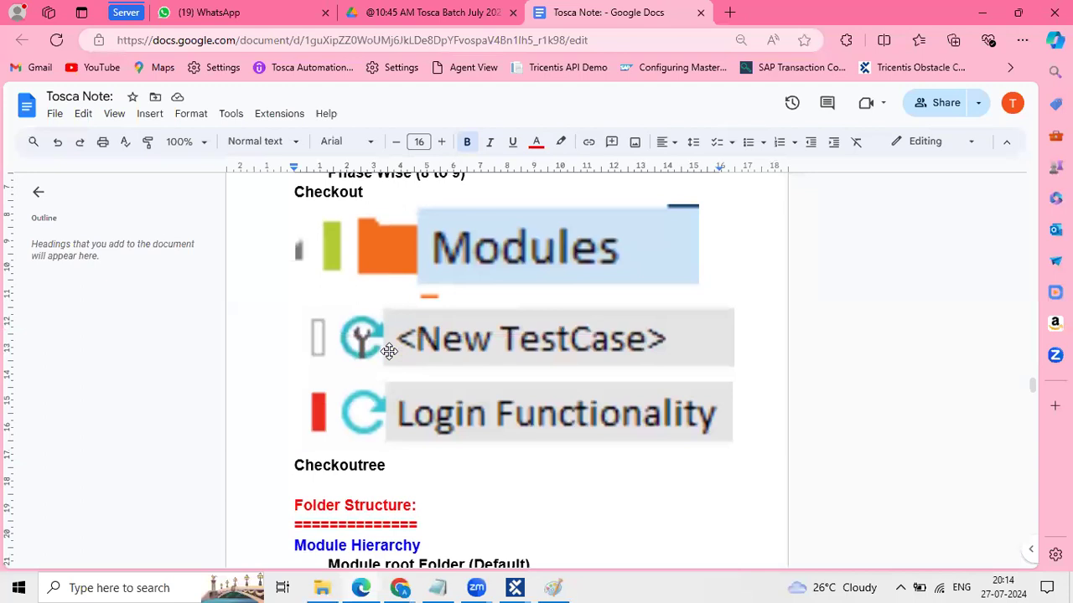
pyautogui.scroll(3, 388, 350)
pyautogui.scroll(4, 389, 350)
pyautogui.scroll(-7, 389, 350)
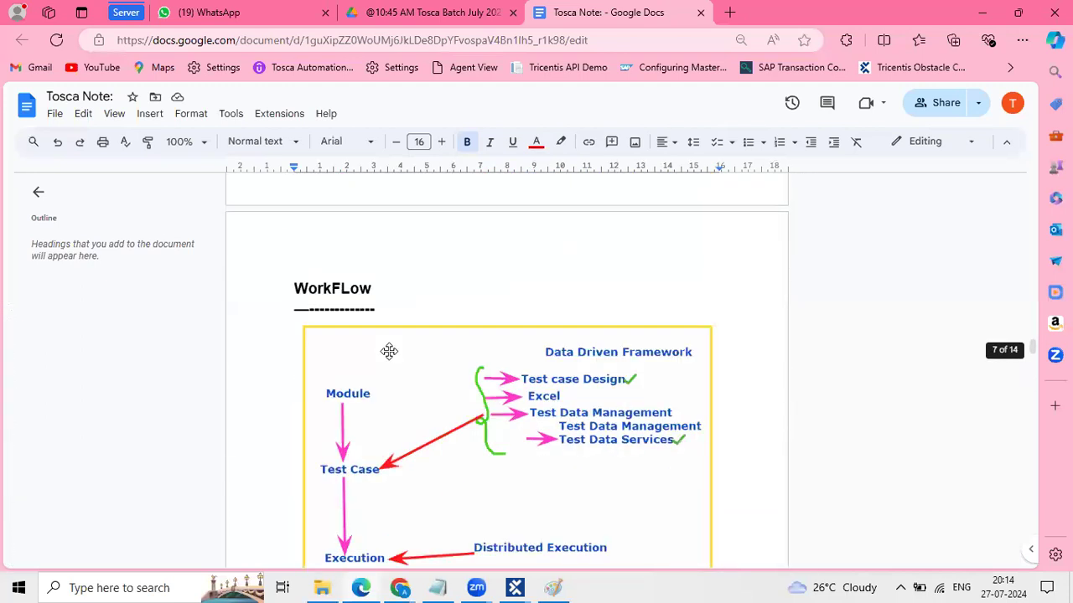
pyautogui.moveTo(421, 324); pyautogui.dragTo(287, 308)
pyautogui.hotkey('ctrl', 'c')
pyautogui.hotkey('alt', 'Tab')
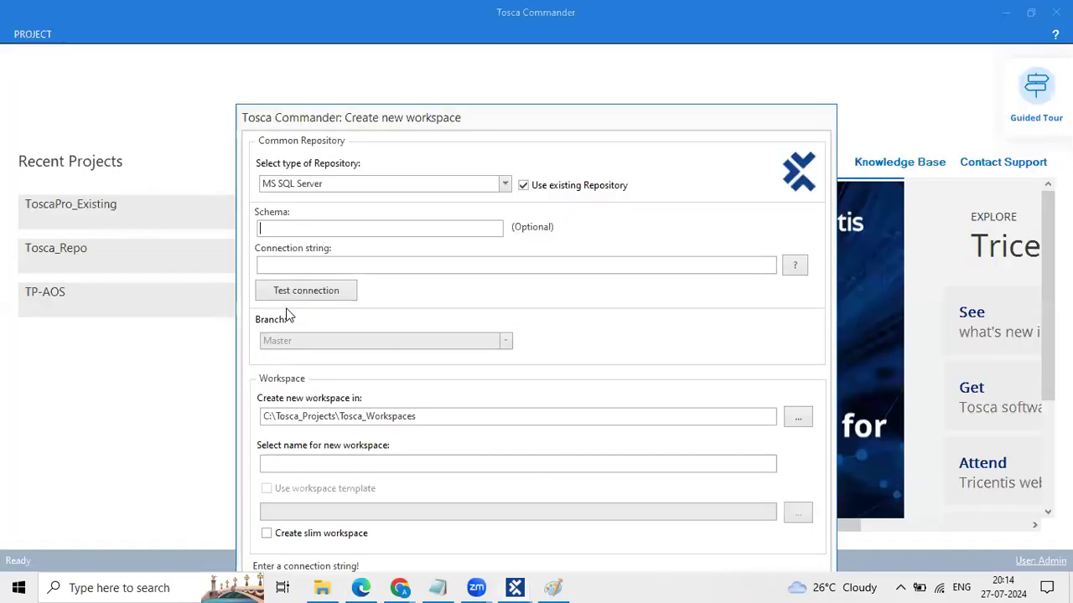
# Step: Paste the SQL Server connection string and test the connection
pyautogui.click(385, 266)
pyautogui.hotkey('ctrl', 'v')
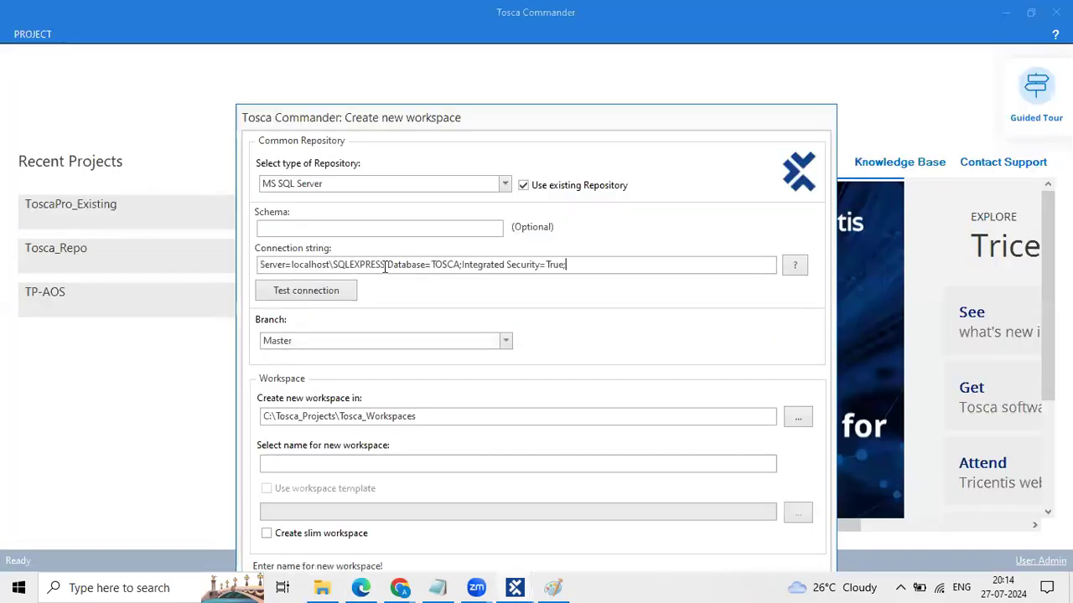
pyautogui.click(304, 291)
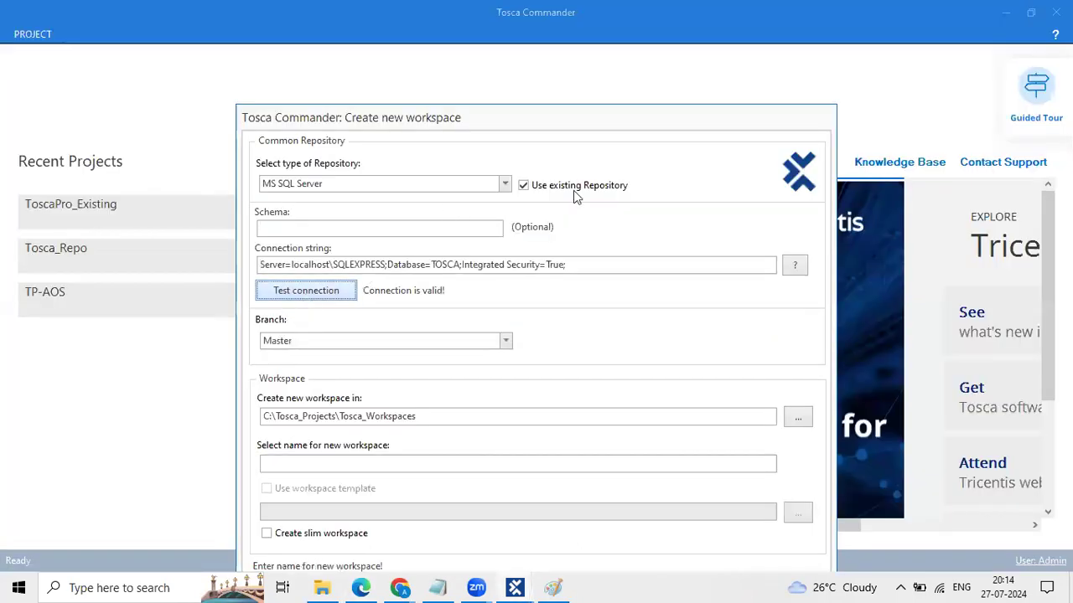
pyautogui.moveTo(573, 121); pyautogui.dragTo(573, 57)
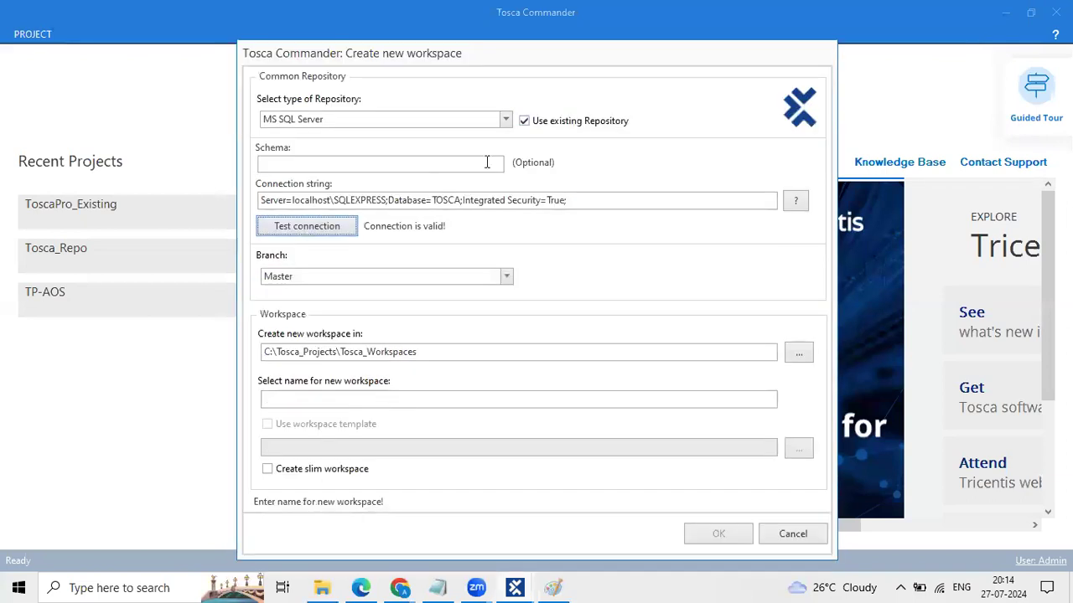
# Step: Name the workspace Tosca_Repo_Existing and create it
pyautogui.click(326, 403)
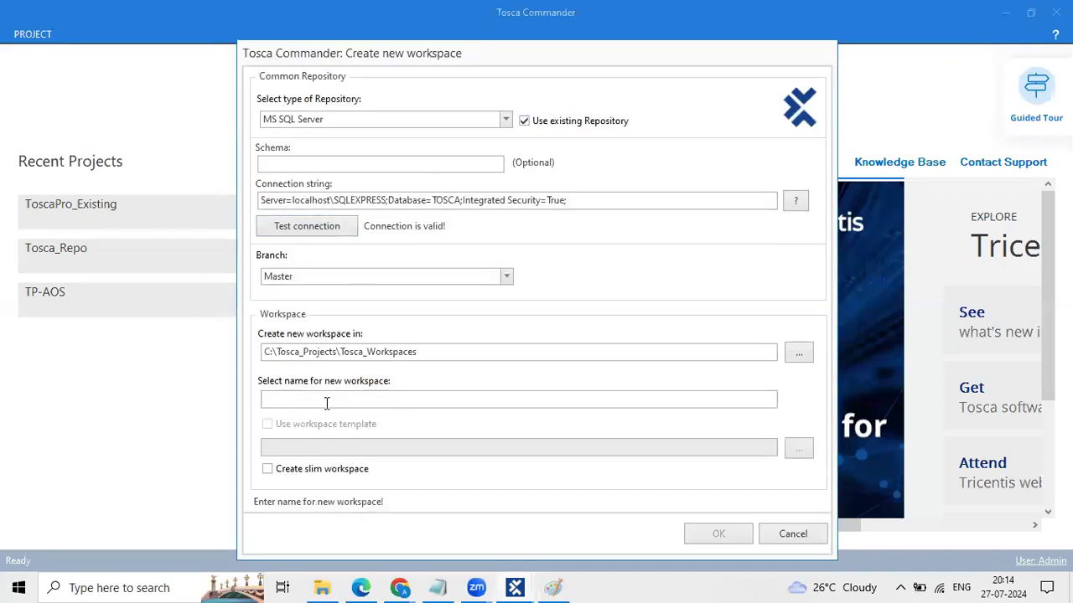
pyautogui.write('Tosca')
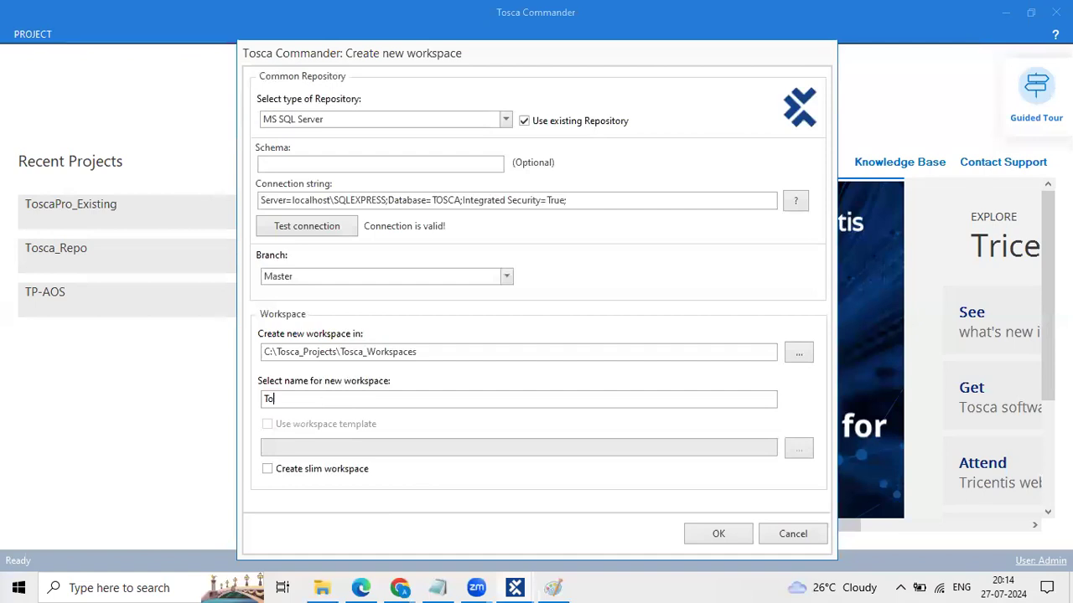
pyautogui.write('_Repo_Exist')
pyautogui.press('BackSpace')
pyautogui.write('ting')
pyautogui.click(734, 532)
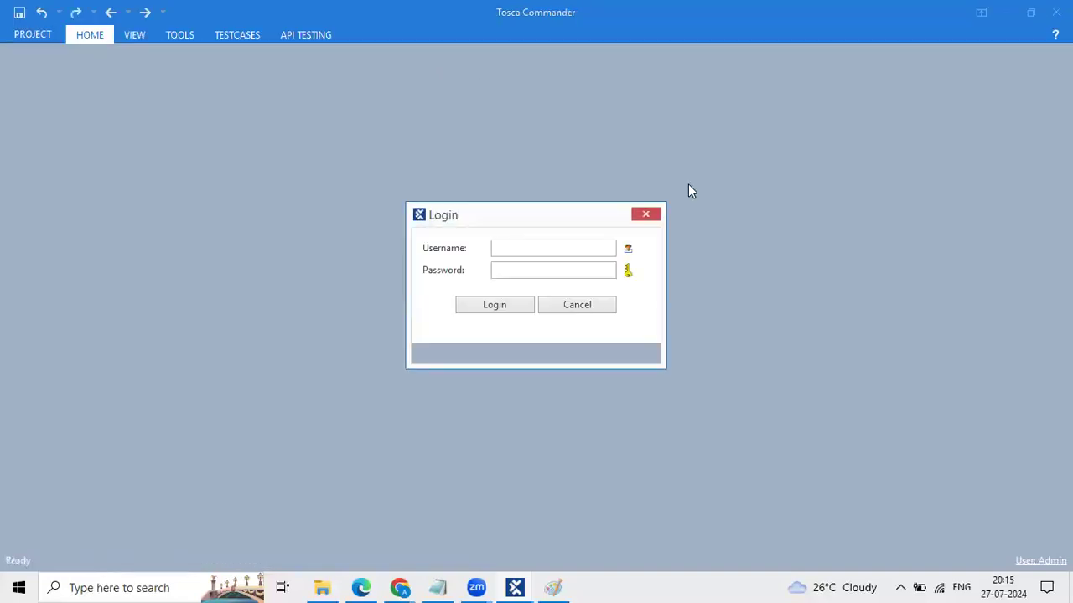
# Step: Log in with the user's username and password, then narrow the TestCases tree
pyautogui.click(532, 246)
pyautogui.write('Au')
pyautogui.press('BackSpace')
pyautogui.press('BackSpace')
pyautogui.write('Siri')
pyautogui.click(545, 270)
pyautogui.write('********')
pyautogui.press('Return')
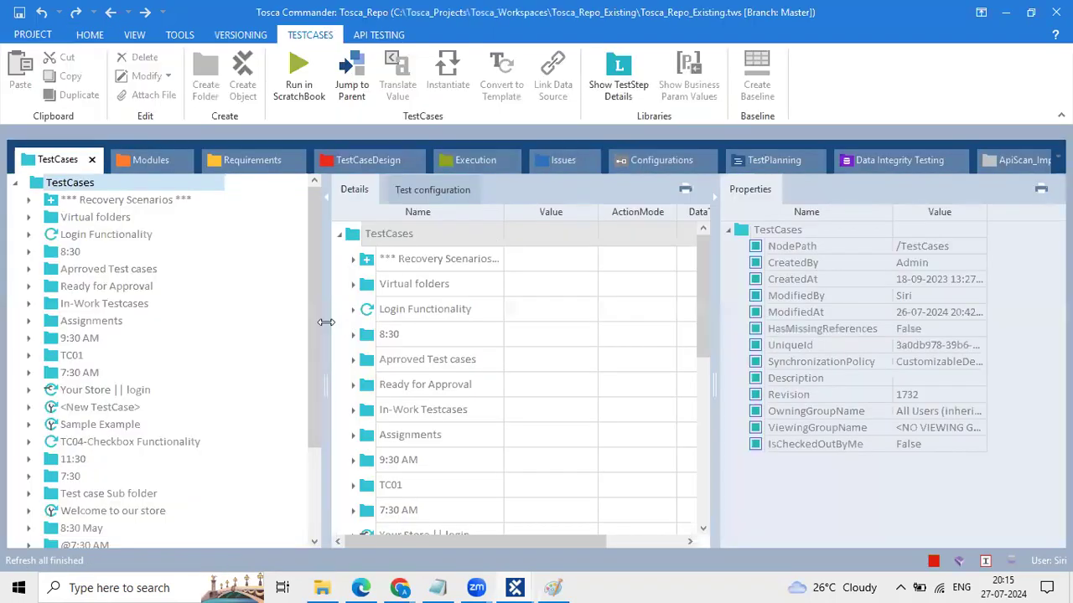
pyautogui.moveTo(326, 322); pyautogui.dragTo(254, 297)
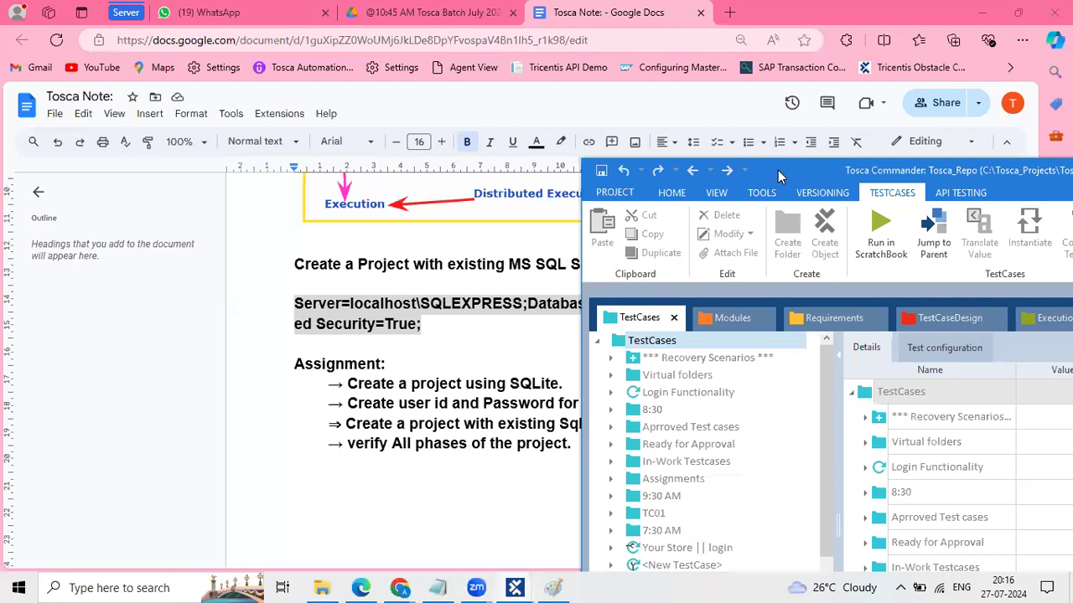
# Step: Snap both windows side by side, check each login in Project Info, and draw a red divider
pyautogui.press('super+Right')
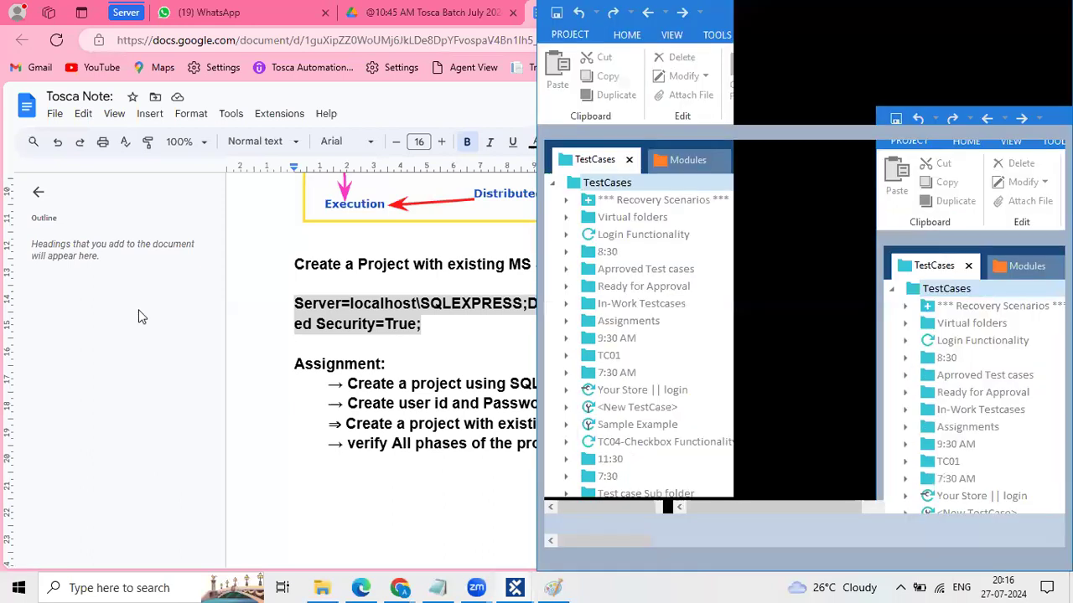
pyautogui.hotkey('alt', 'Tab')
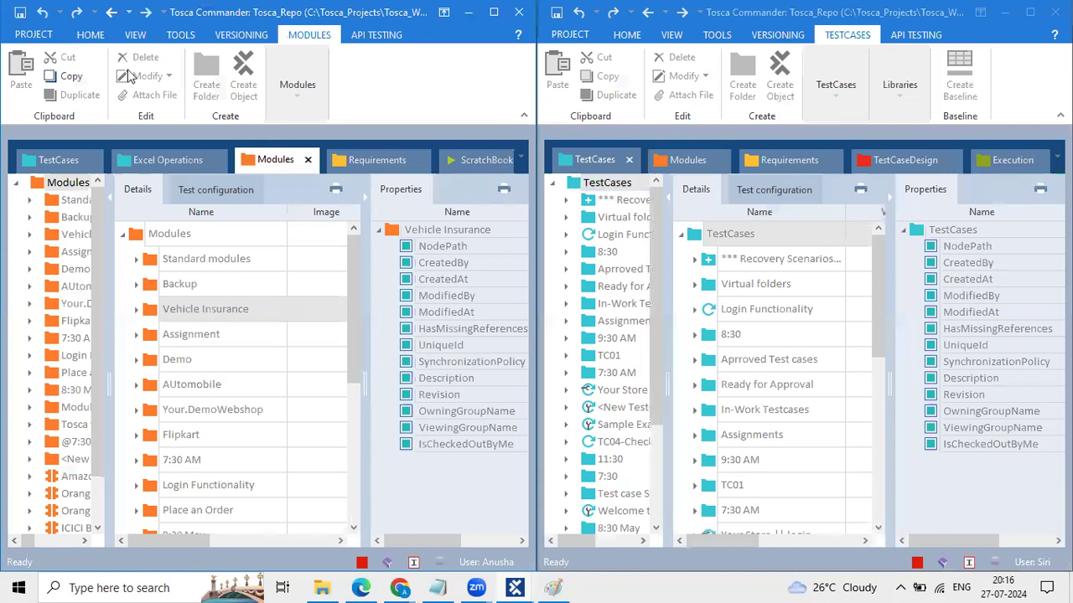
pyautogui.click(90, 35)
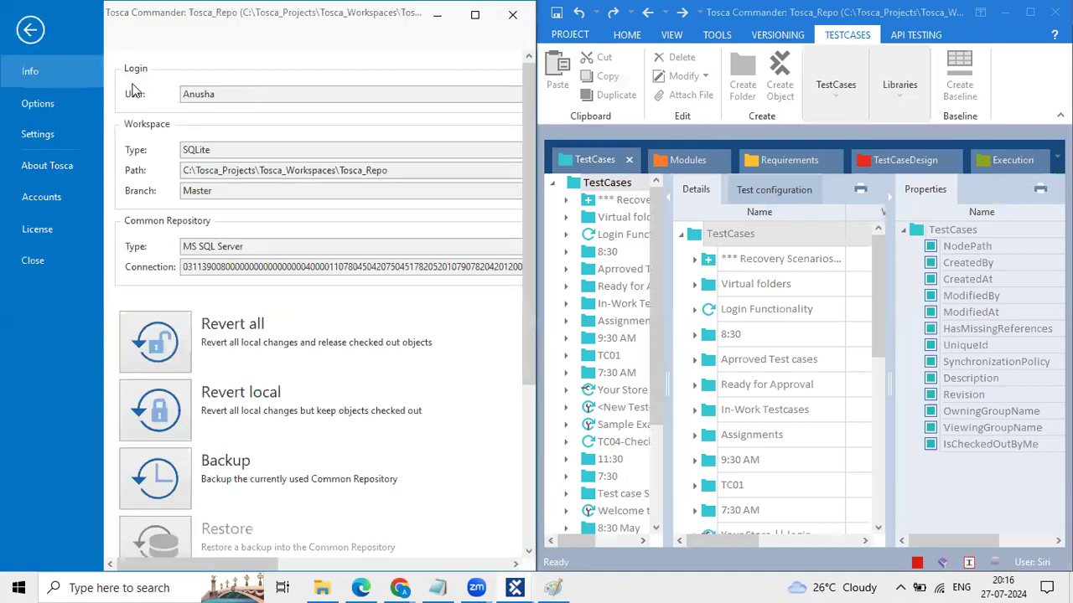
pyautogui.click(30, 31)
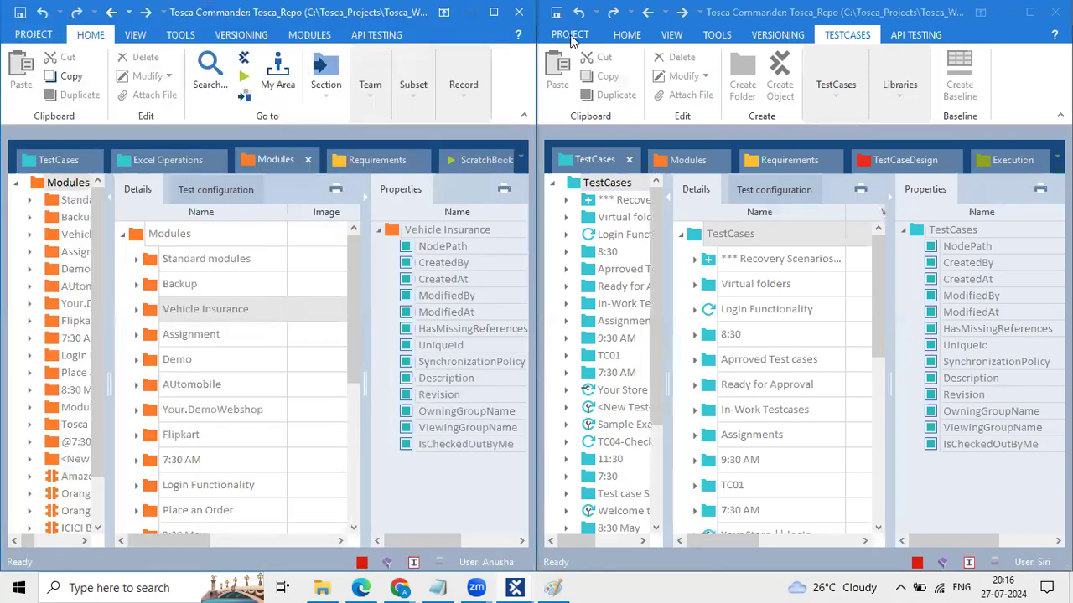
pyautogui.click(570, 35)
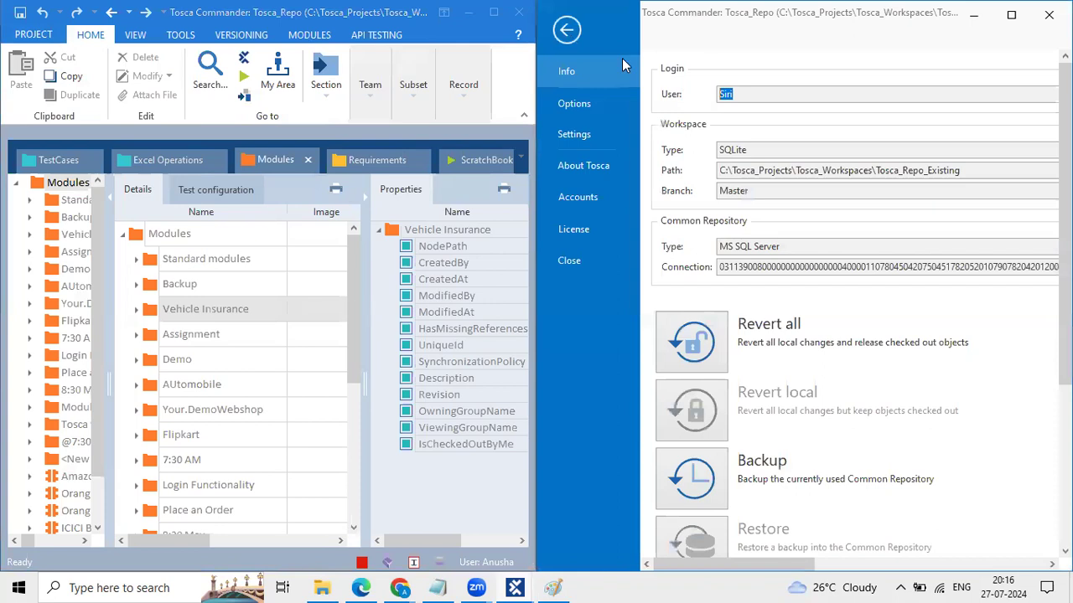
pyautogui.click(567, 31)
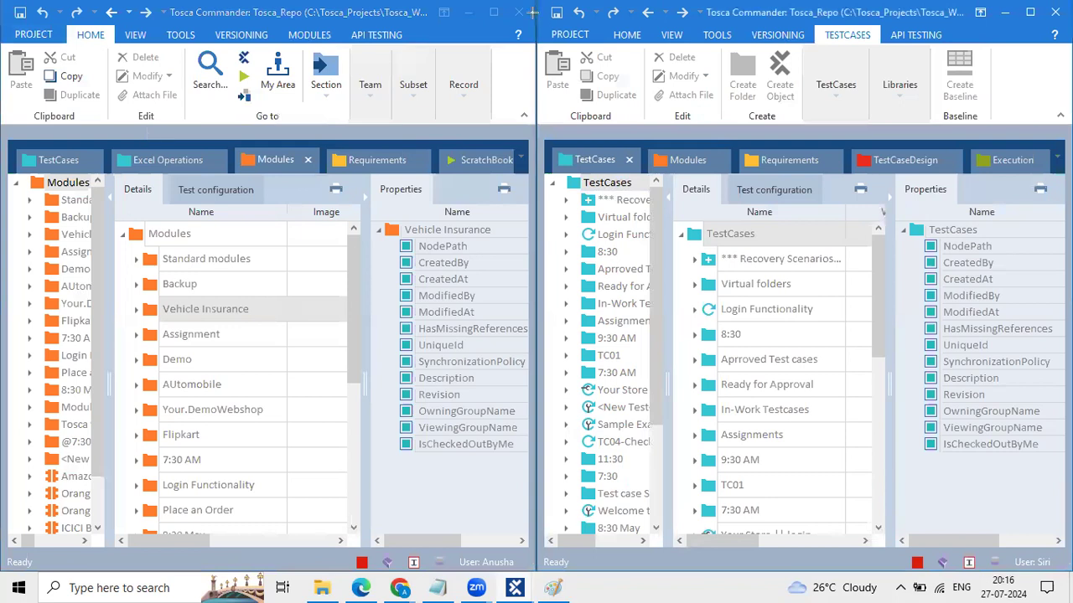
pyautogui.moveTo(531, 12); pyautogui.dragTo(545, 541)
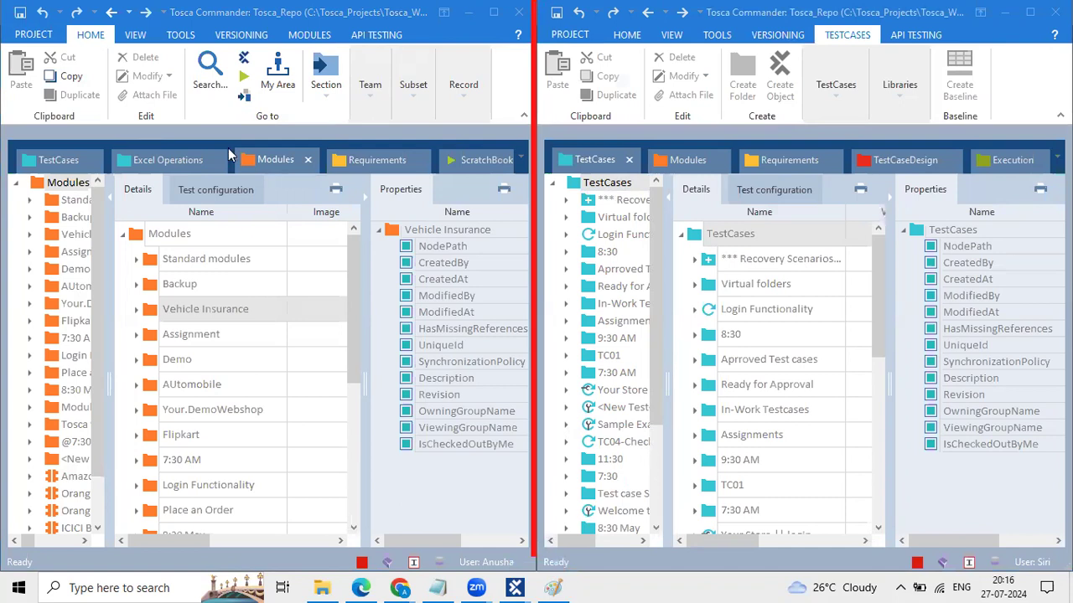
# Step: Label each window with its user's name using text annotations
pyautogui.click(156, 94)
pyautogui.write('Anusha')
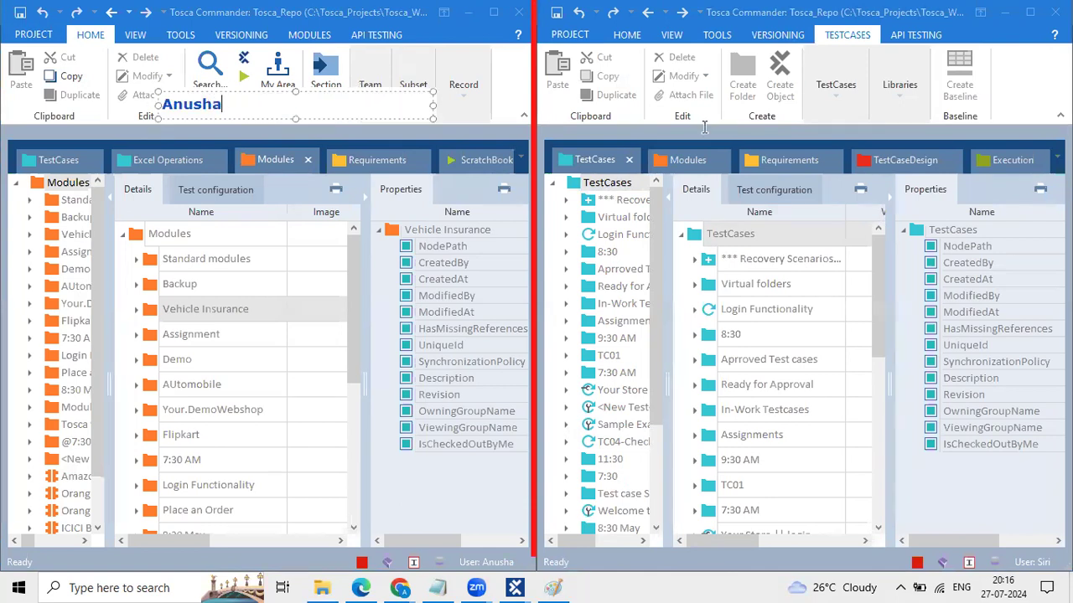
pyautogui.click(695, 102)
pyautogui.click(695, 102)
pyautogui.write('Siri')
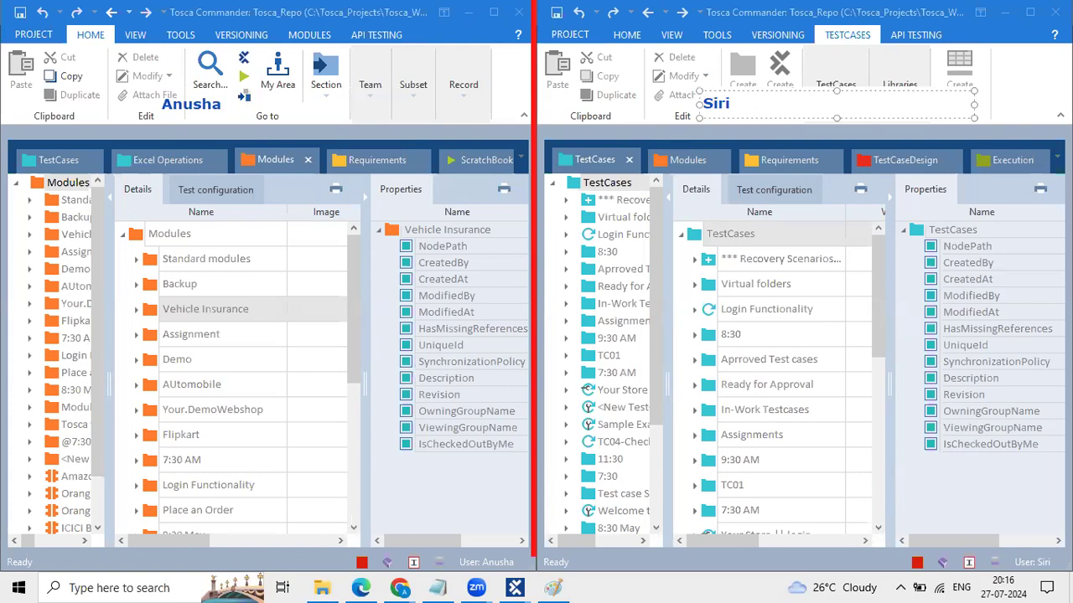
pyautogui.click(718, 205)
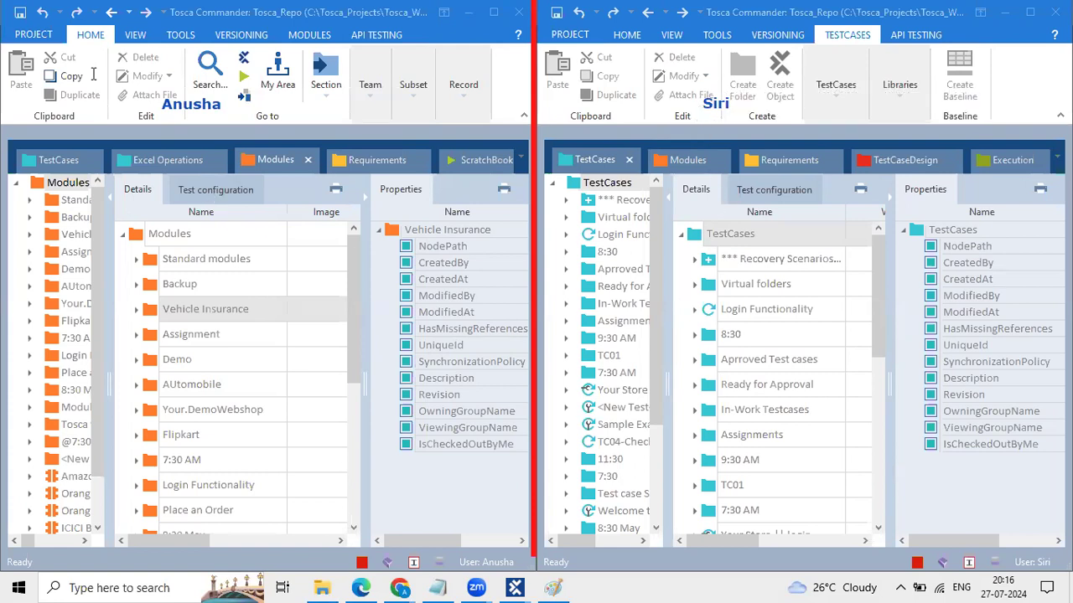
# Step: Close the Excel Operations, ScratchBook and Requirements tabs and widen the Modules tree
pyautogui.click(219, 160)
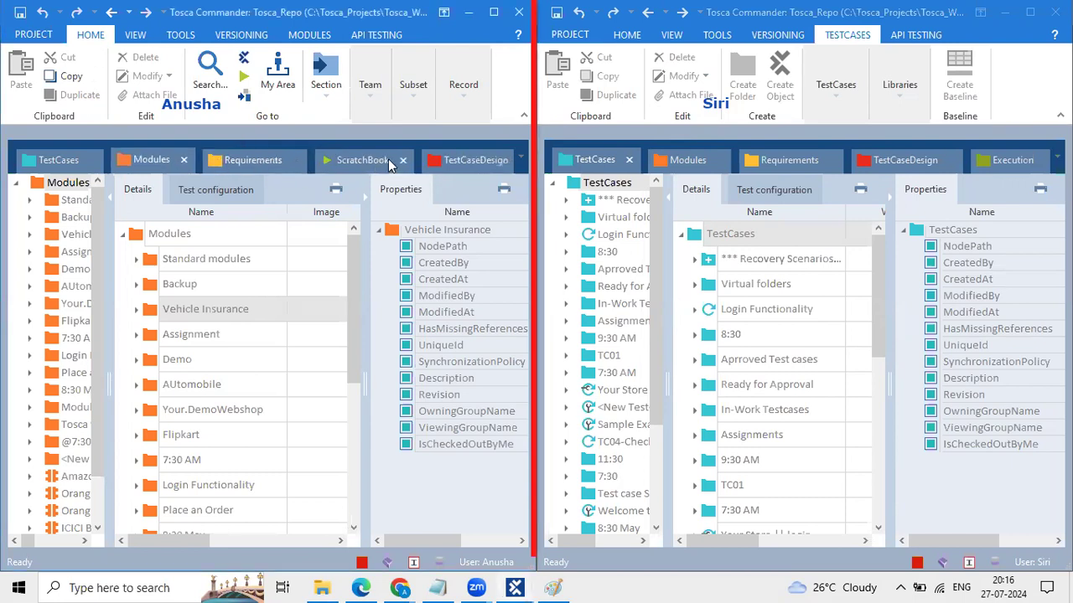
pyautogui.click(404, 160)
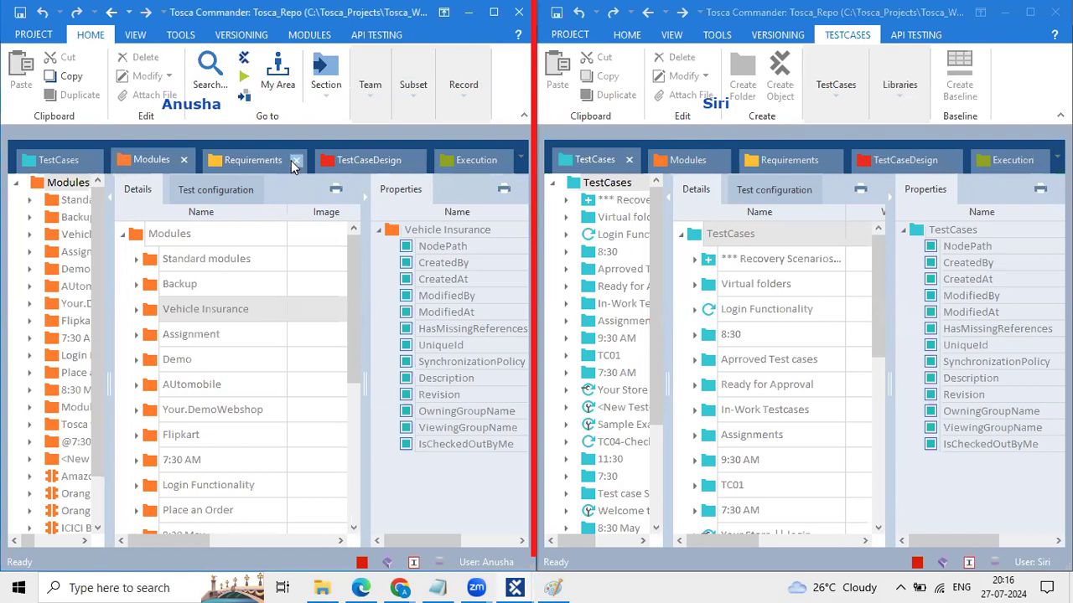
pyautogui.click(291, 160)
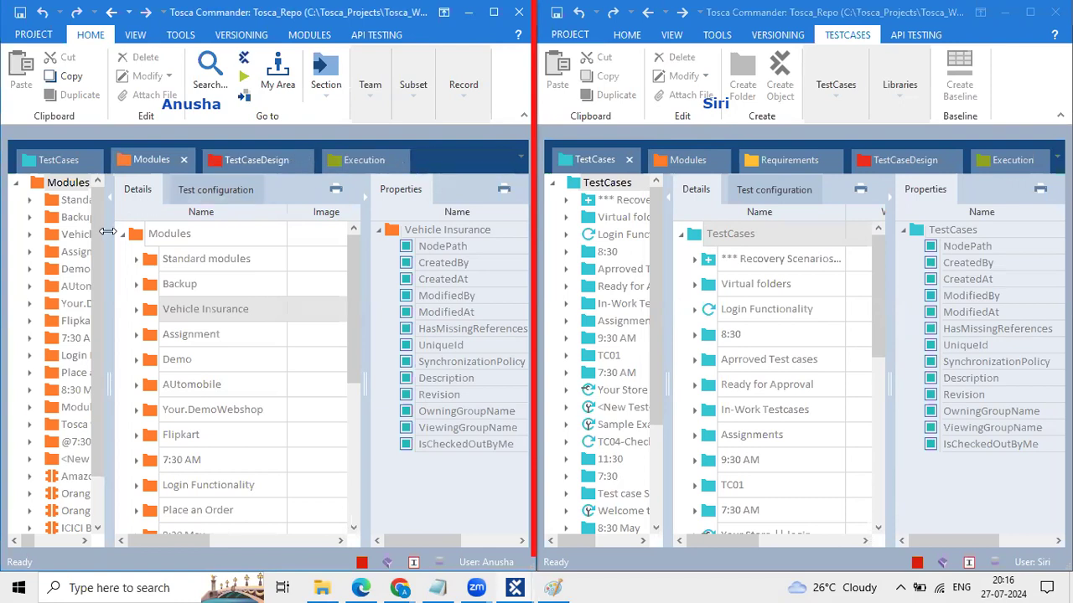
pyautogui.moveTo(109, 225); pyautogui.dragTo(185, 216)
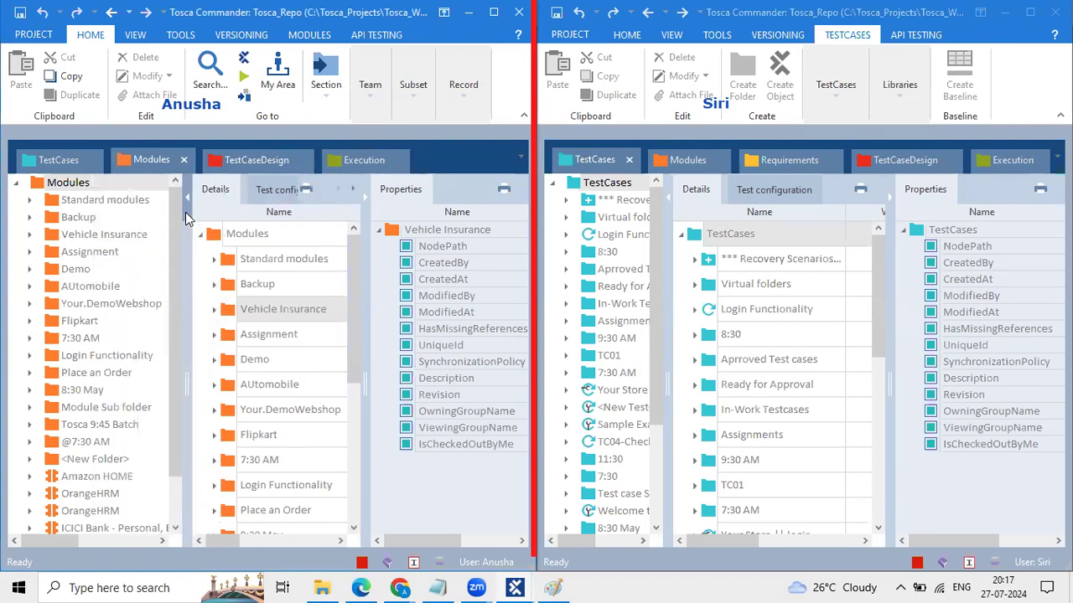
# Step: Dock the Tosca_Repo project tree as a tab in both windows
pyautogui.click(244, 58)
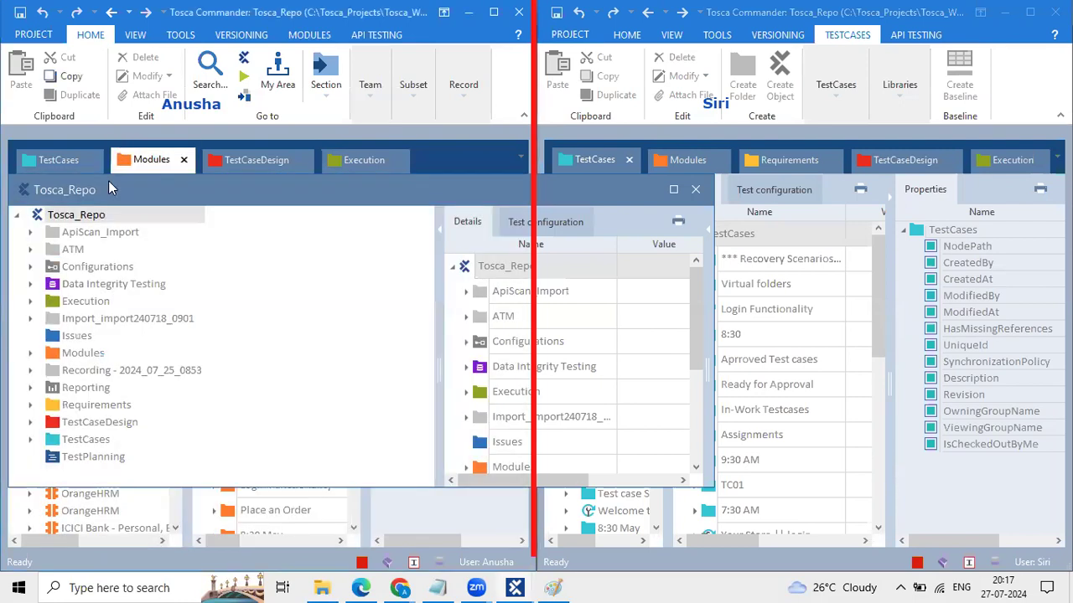
pyautogui.moveTo(108, 189); pyautogui.dragTo(86, 166)
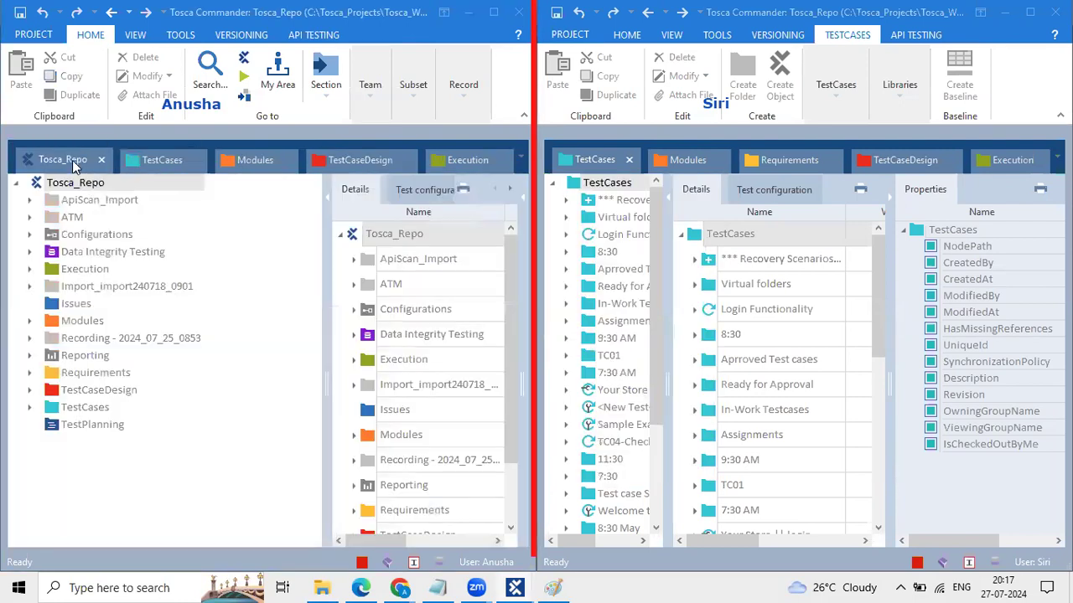
pyautogui.click(72, 160)
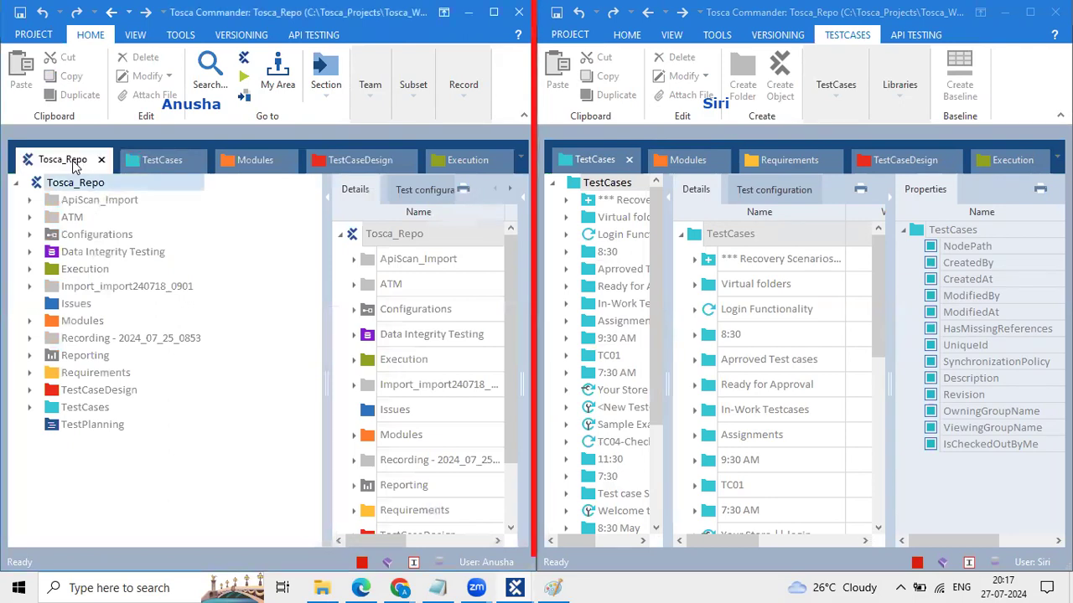
pyautogui.click(573, 35)
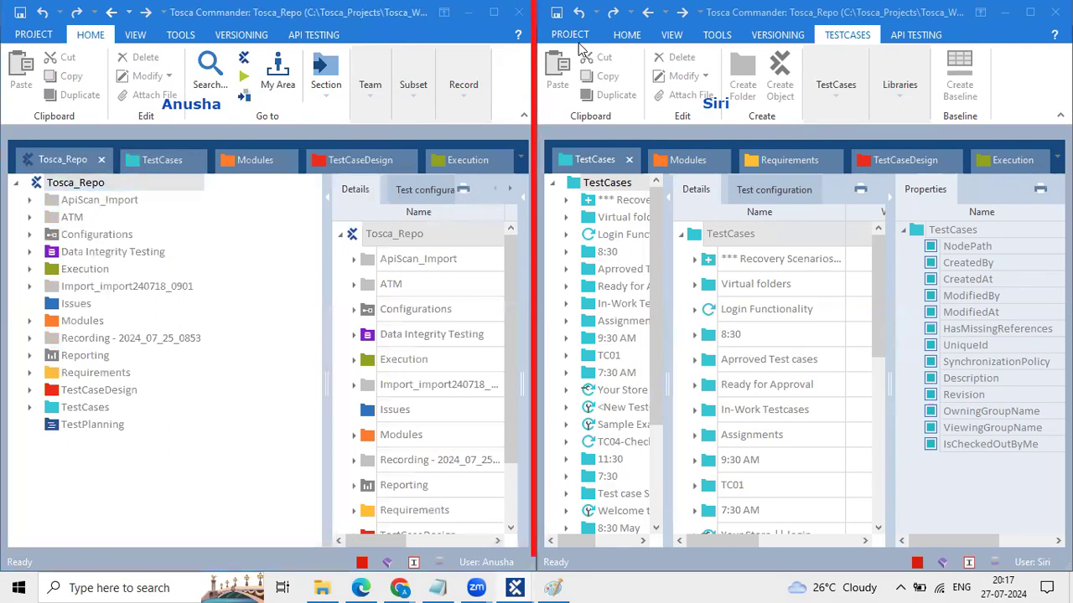
pyautogui.click(568, 34)
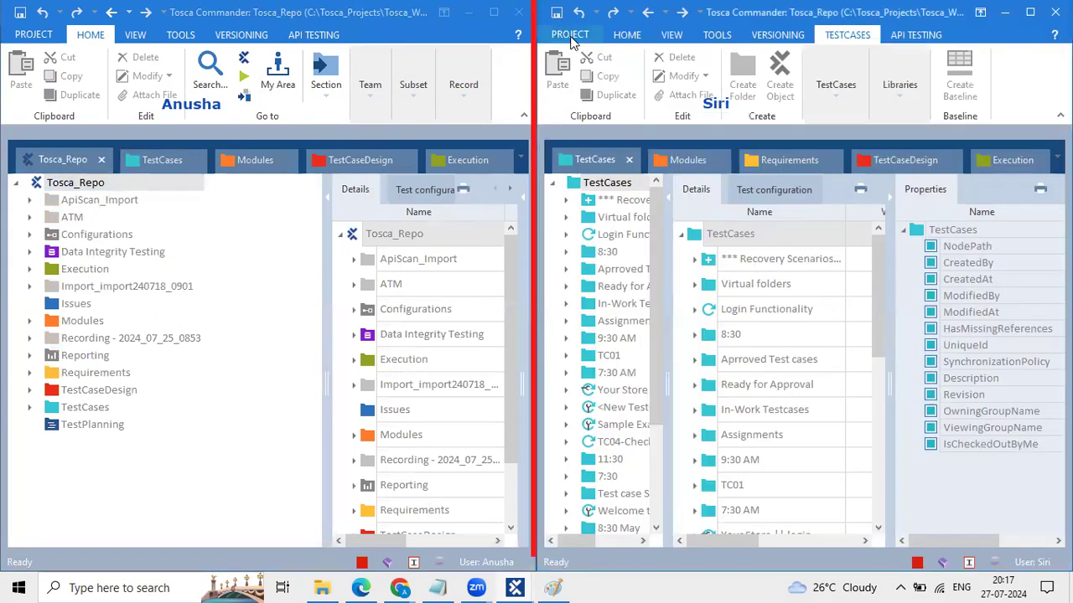
pyautogui.click(627, 34)
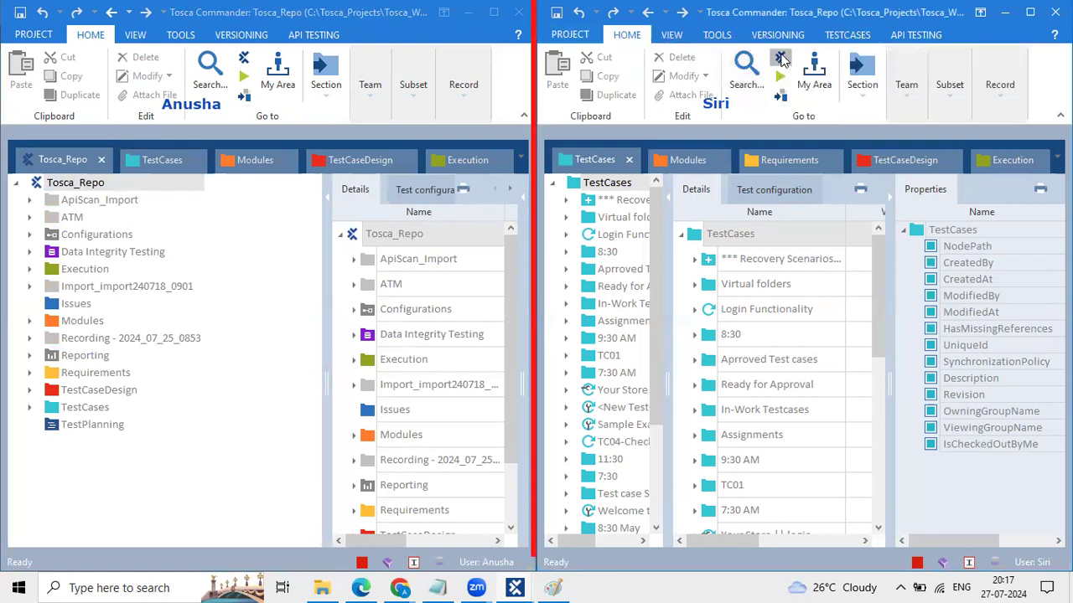
pyautogui.click(780, 59)
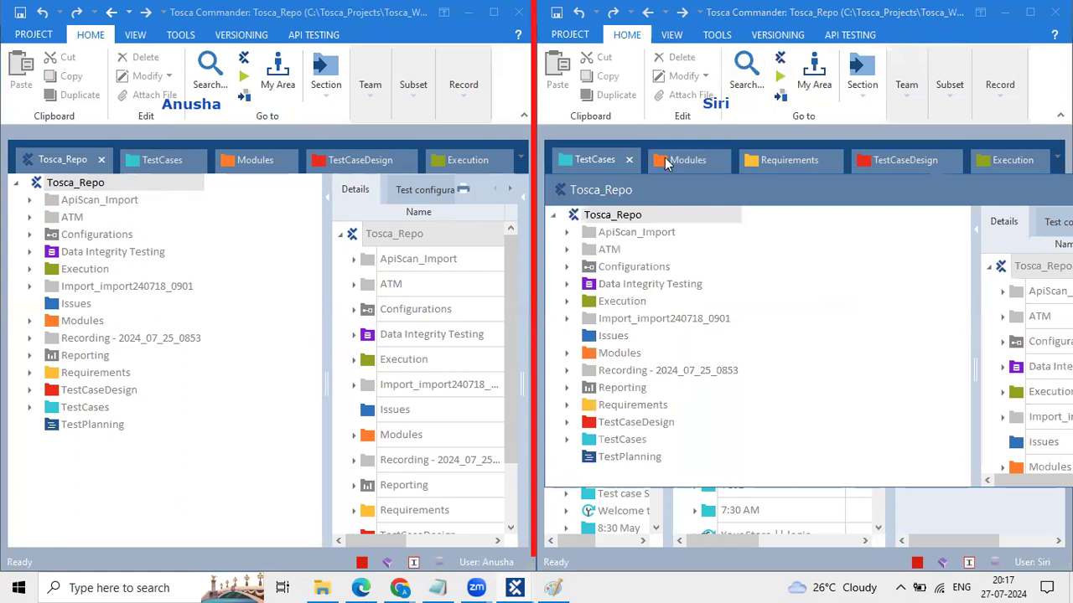
pyautogui.click(629, 173)
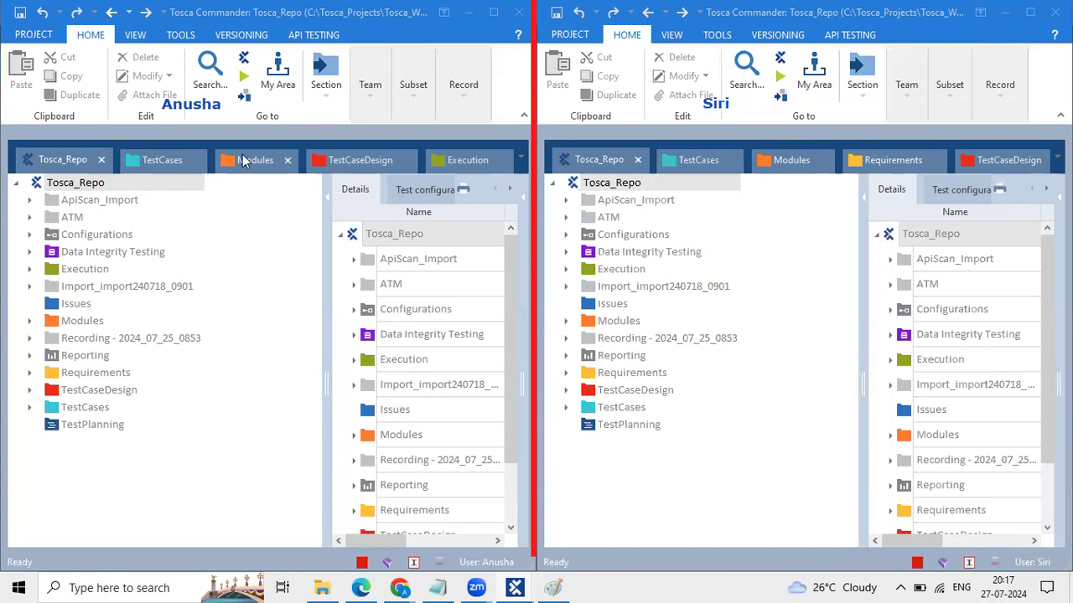
# Step: Show TestCases in the left window, collapse it, and open its context menu
pyautogui.click(144, 158)
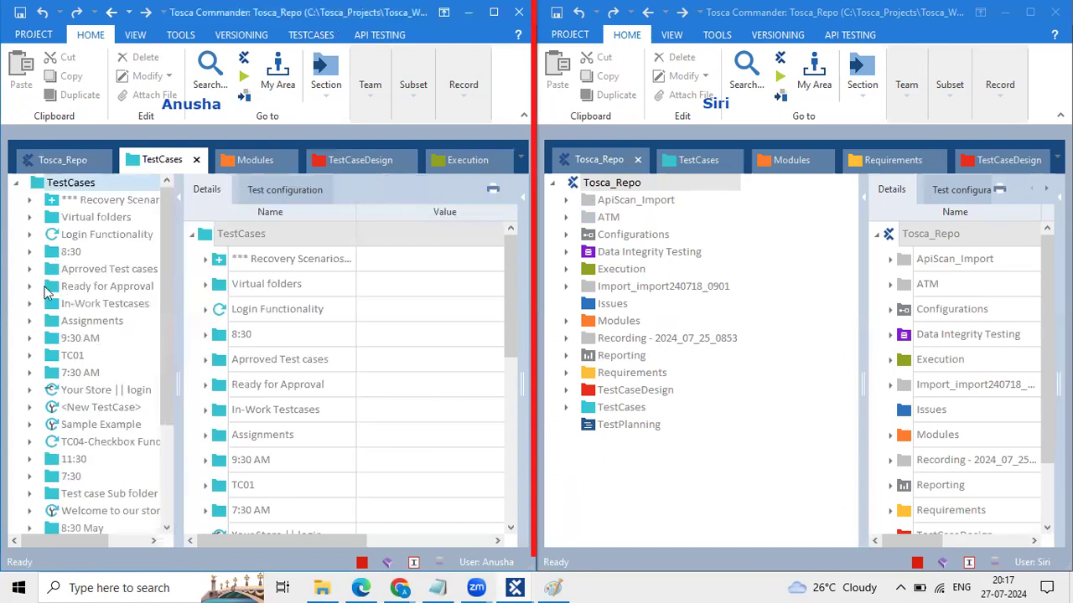
pyautogui.click(15, 182)
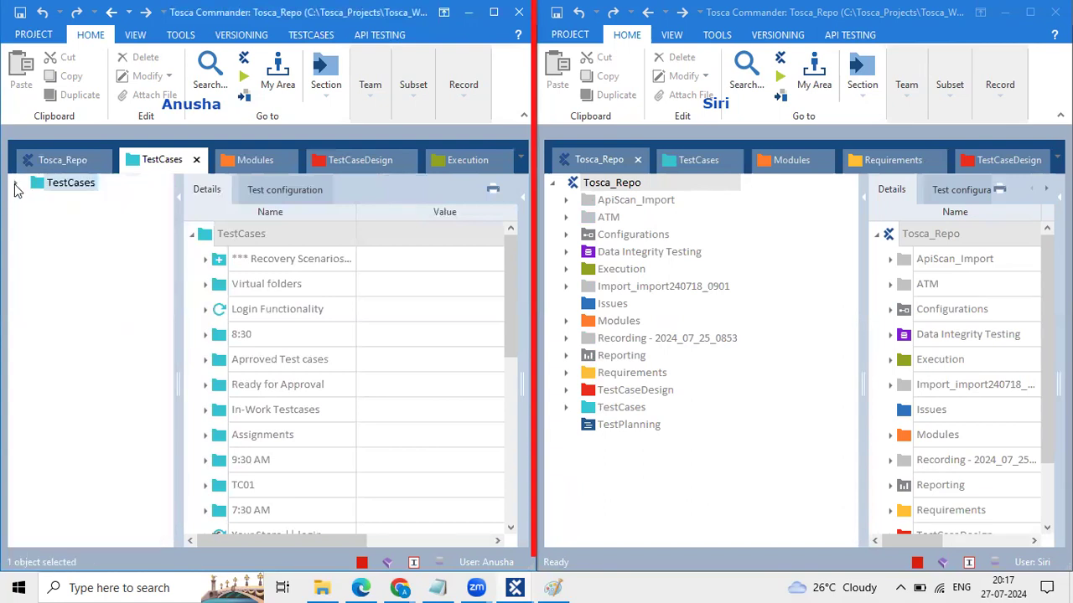
pyautogui.click(192, 234)
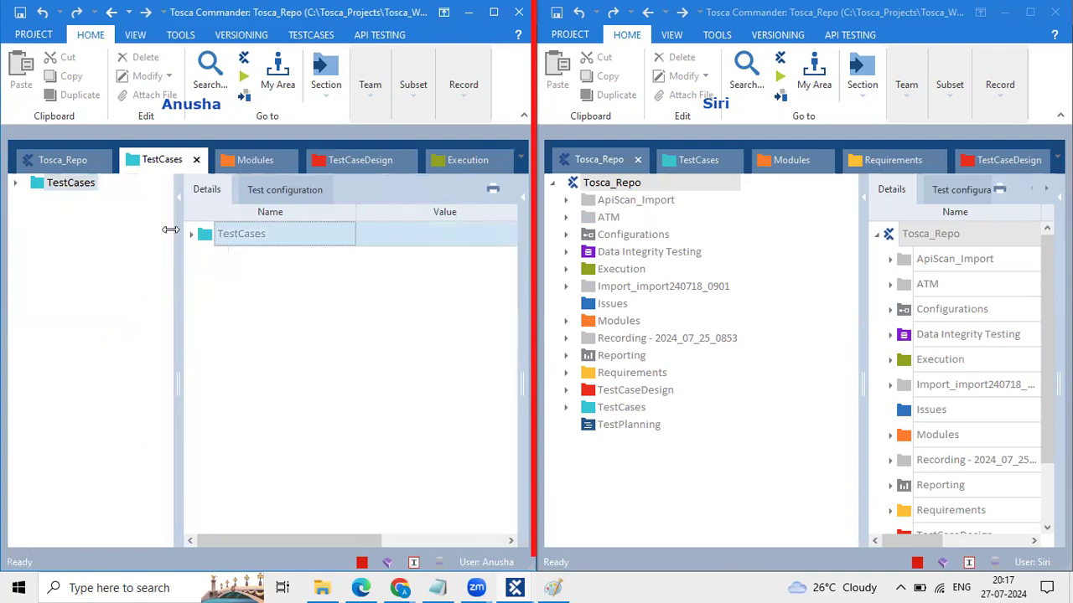
pyautogui.rightClick(49, 188)
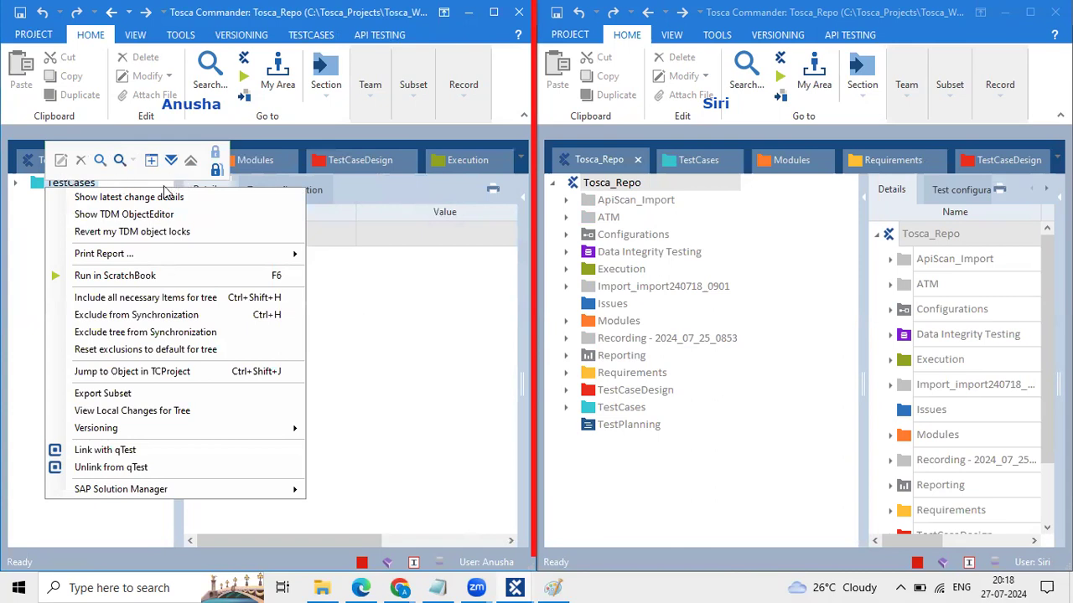
# Step: Inspect the OpenUrl step's Url parameter in Login Functionality without changing it
pyautogui.click(385, 263)
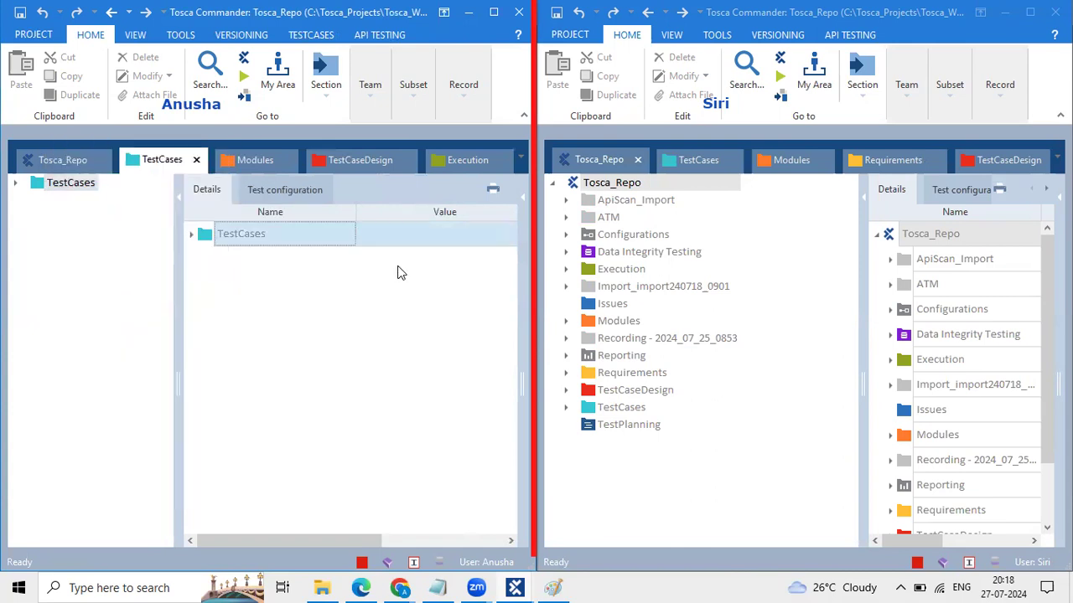
pyautogui.click(14, 184)
pyautogui.click(101, 235)
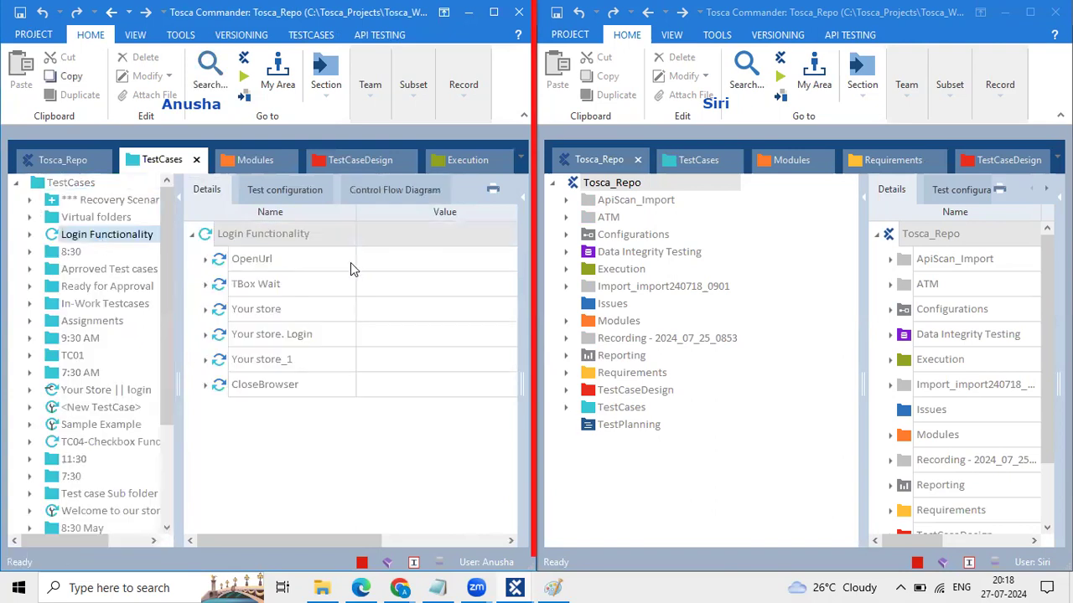
pyautogui.doubleClick(261, 263)
pyautogui.click(403, 282)
pyautogui.click(404, 282)
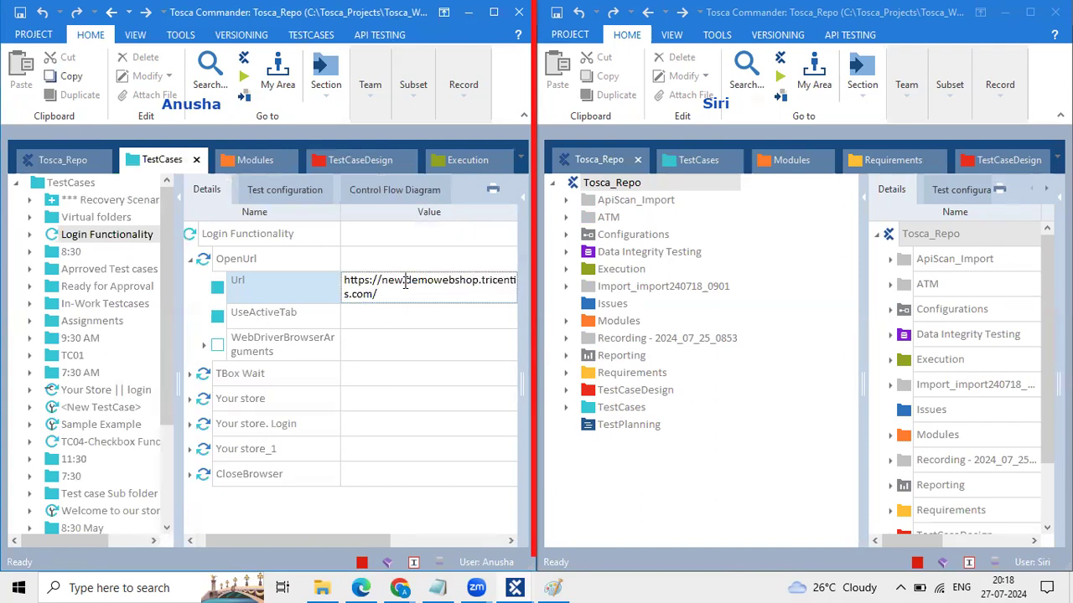
pyautogui.click(286, 300)
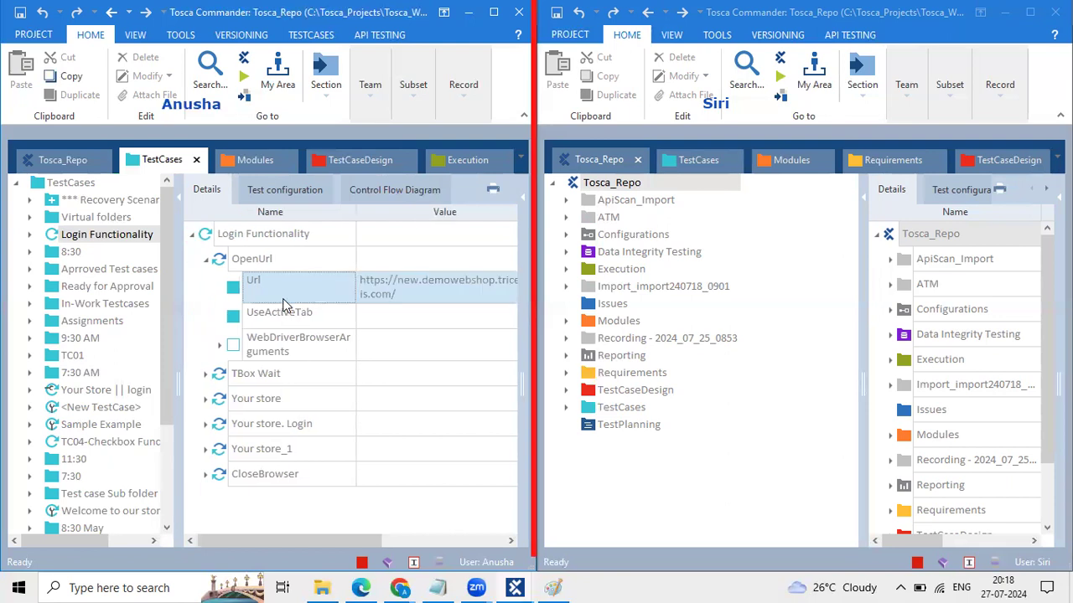
pyautogui.click(206, 259)
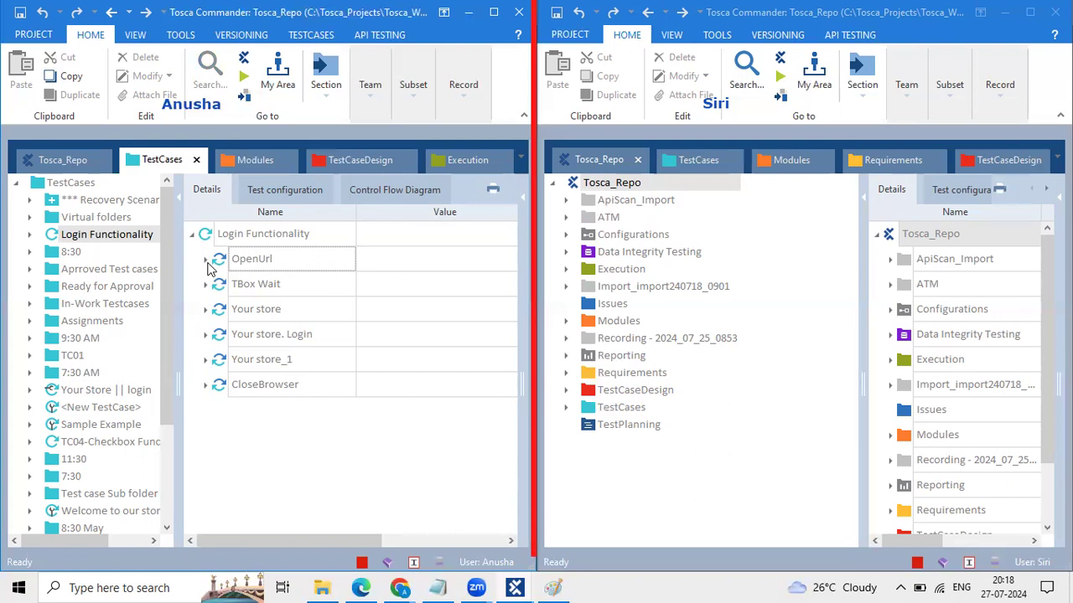
# Step: Leave the OpenUrl name unchanged and collapse TestCases to its root in tree and Details
pyautogui.click(235, 256)
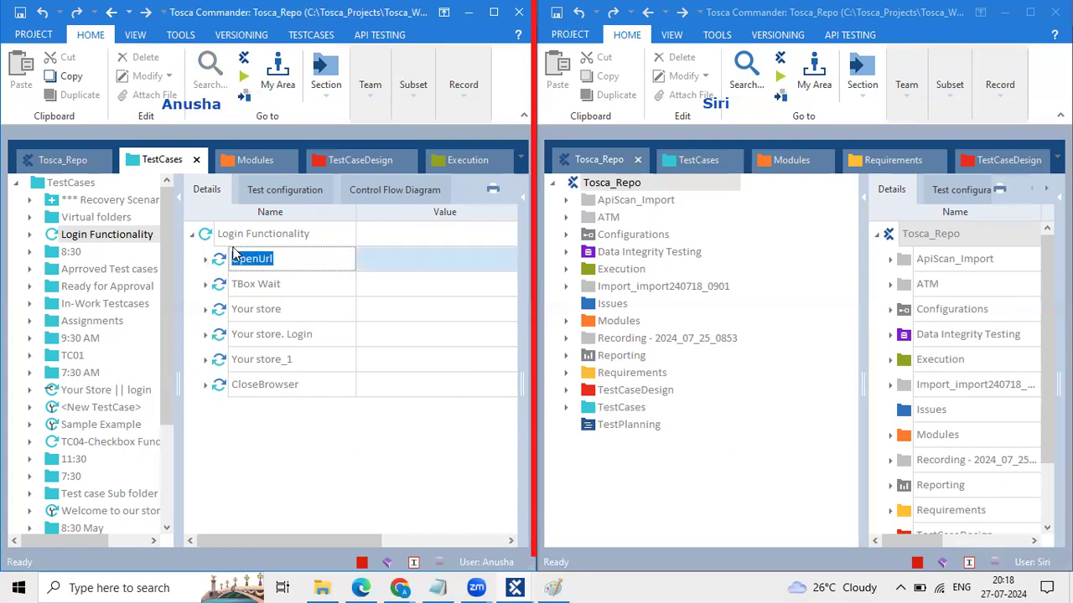
pyautogui.click(309, 258)
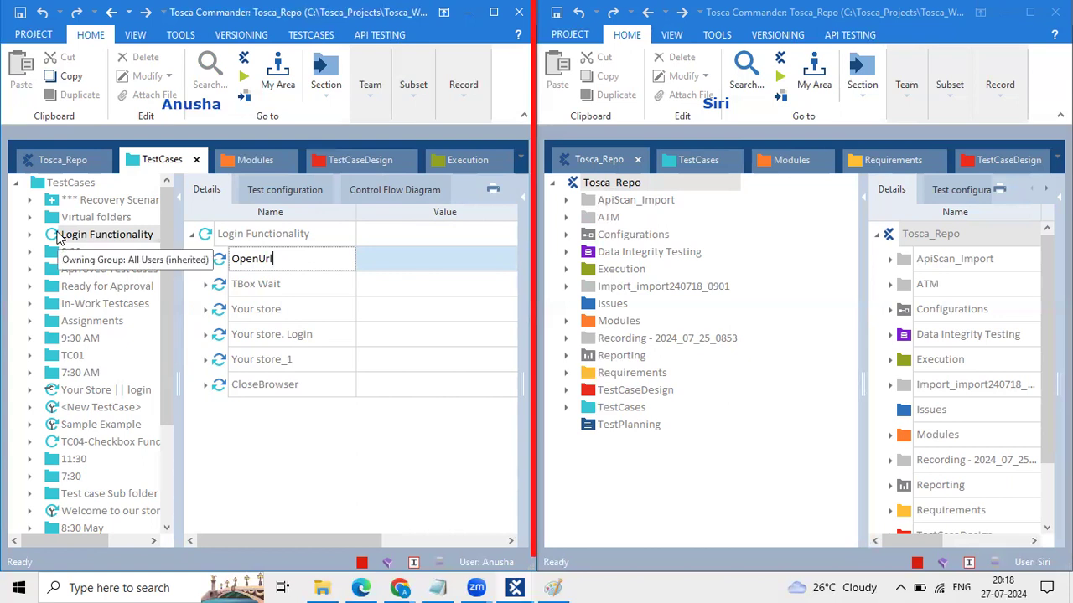
pyautogui.click(37, 186)
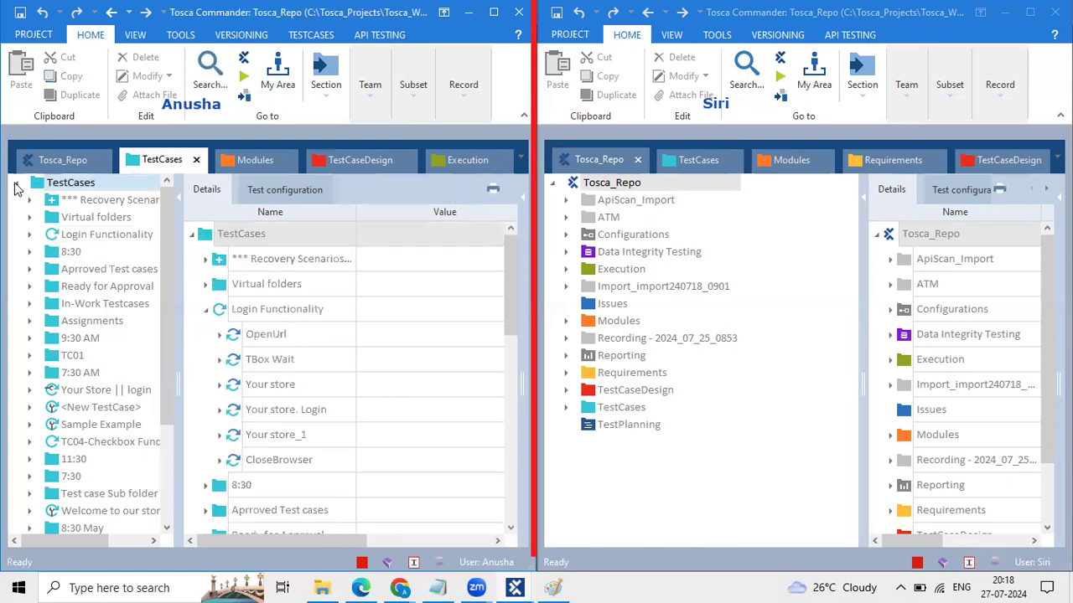
pyautogui.click(15, 183)
pyautogui.click(191, 236)
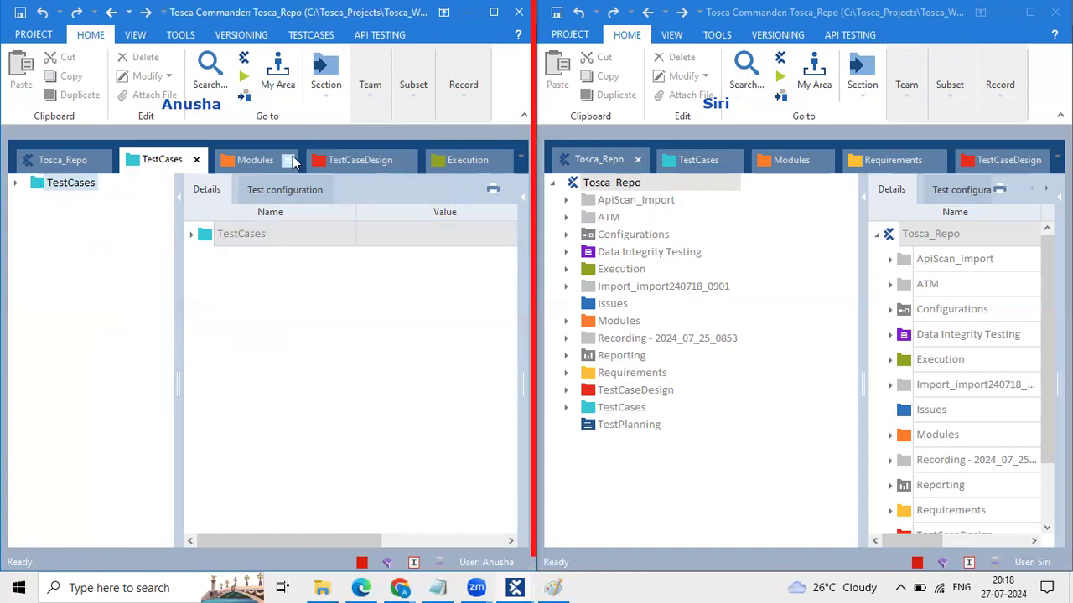
# Step: Check out the TestCases folder via Team > Checkout, then bring Paint forward
pyautogui.click(374, 96)
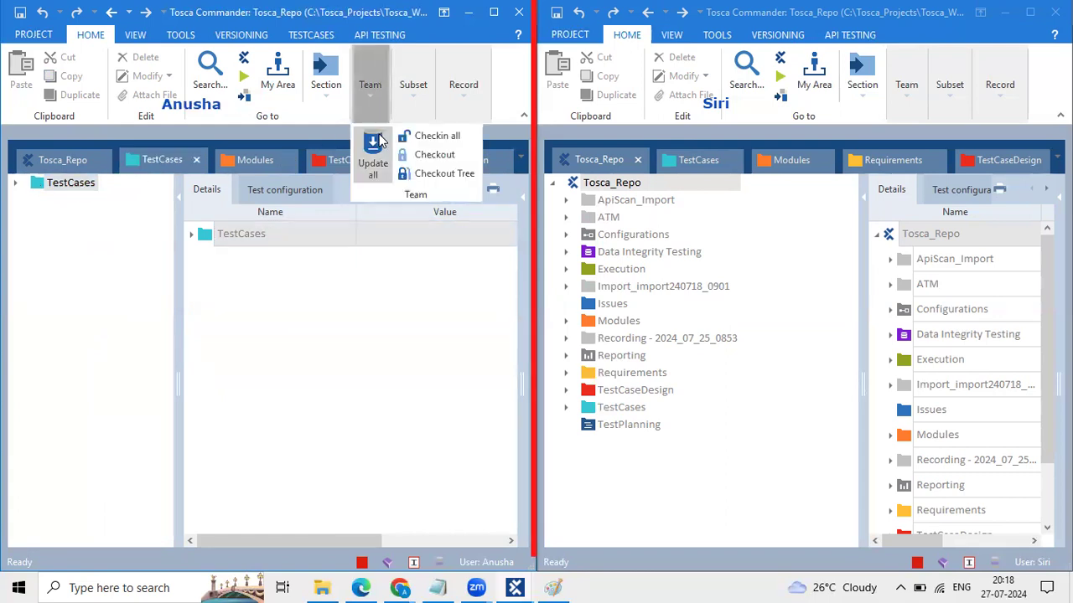
pyautogui.click(444, 163)
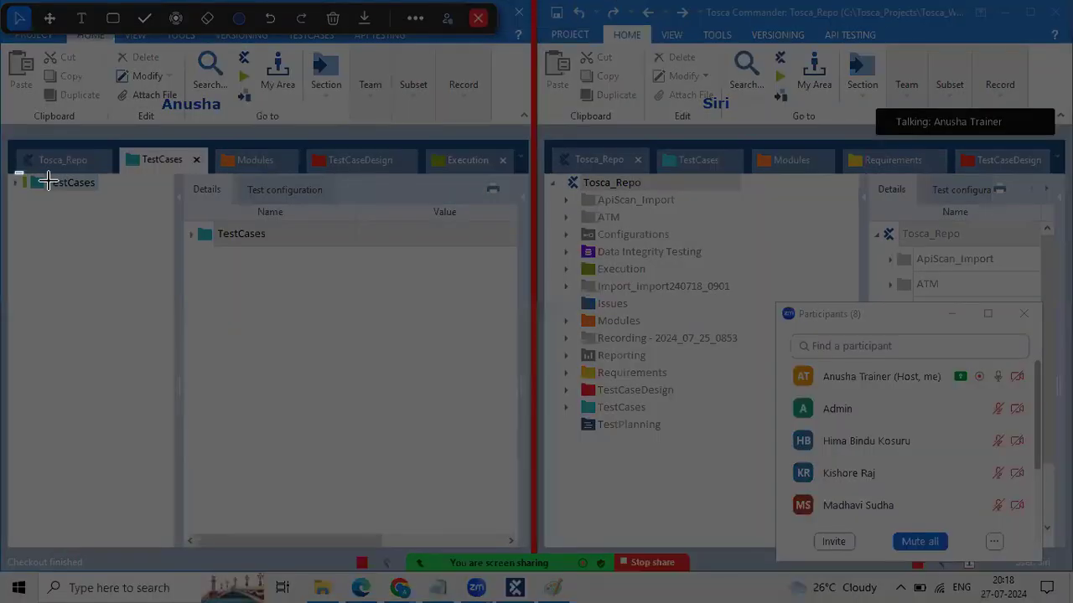
pyautogui.click(48, 182)
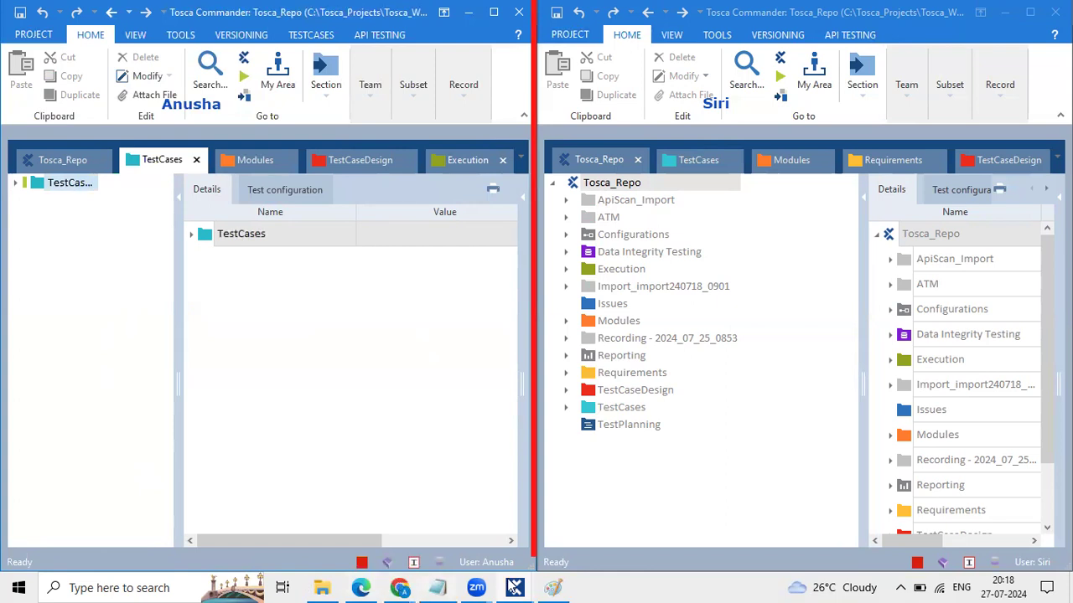
pyautogui.click(553, 587)
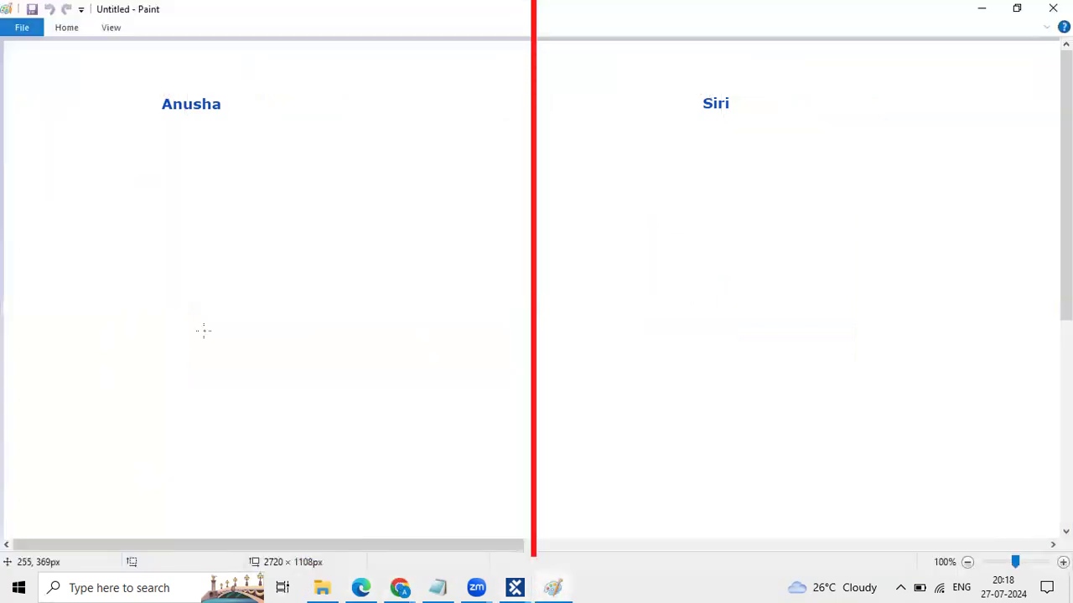
# Step: Paste the checked-out TestCases snip, enlarge it, and place it under the left label in Paint
pyautogui.hotkey('ctrl', 'v')
pyautogui.moveTo(79, 65); pyautogui.dragTo(334, 178)
pyautogui.moveTo(187, 110); pyautogui.dragTo(273, 246)
pyautogui.moveTo(417, 246); pyautogui.dragTo(450, 247)
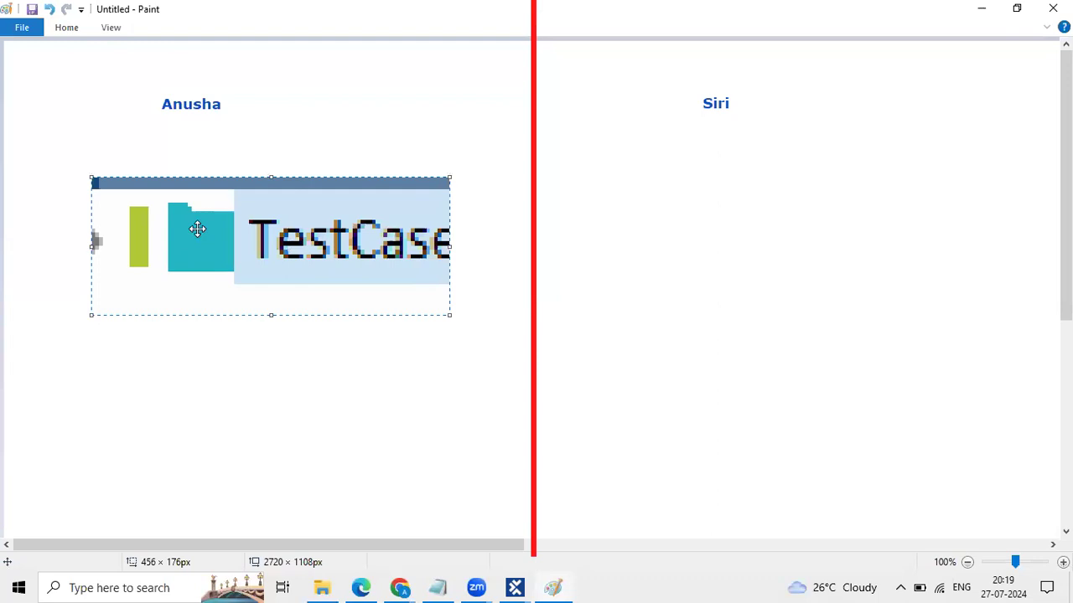
pyautogui.click(298, 407)
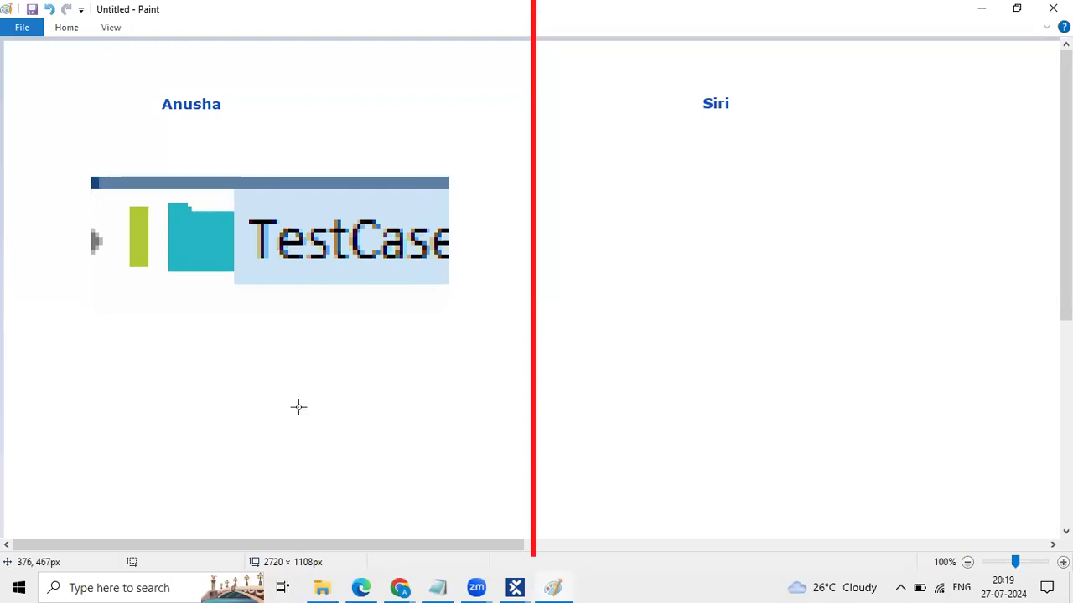
pyautogui.hotkey('alt', 'Tab')
pyautogui.hotkey('alt', 'Tab')
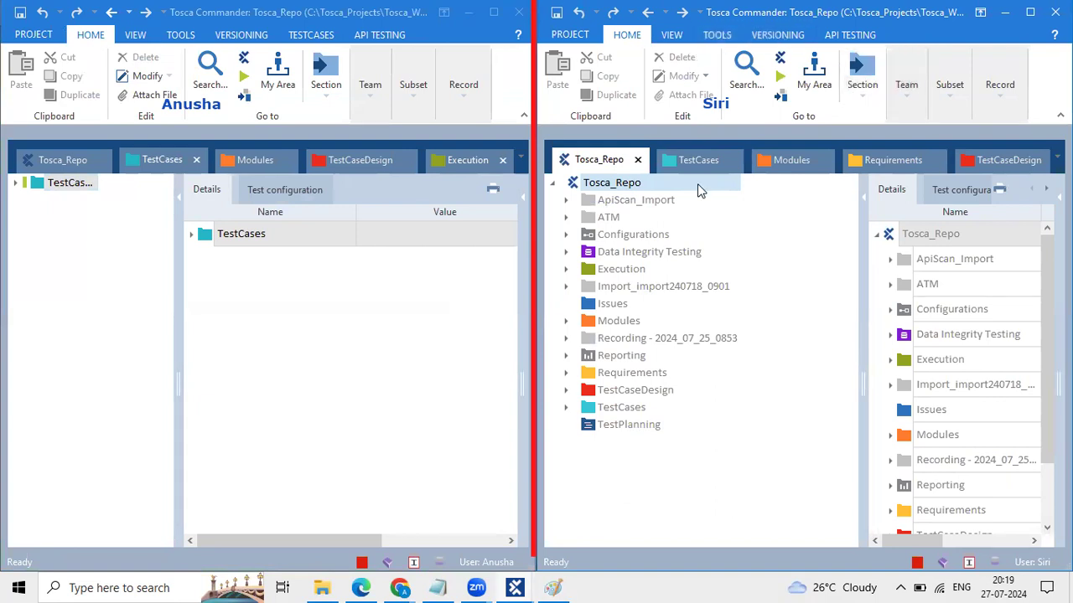
# Step: Check out the second user's TestCases folder with Team > Checkout, widening its tree pane
pyautogui.click(701, 161)
pyautogui.moveTo(668, 239); pyautogui.dragTo(693, 223)
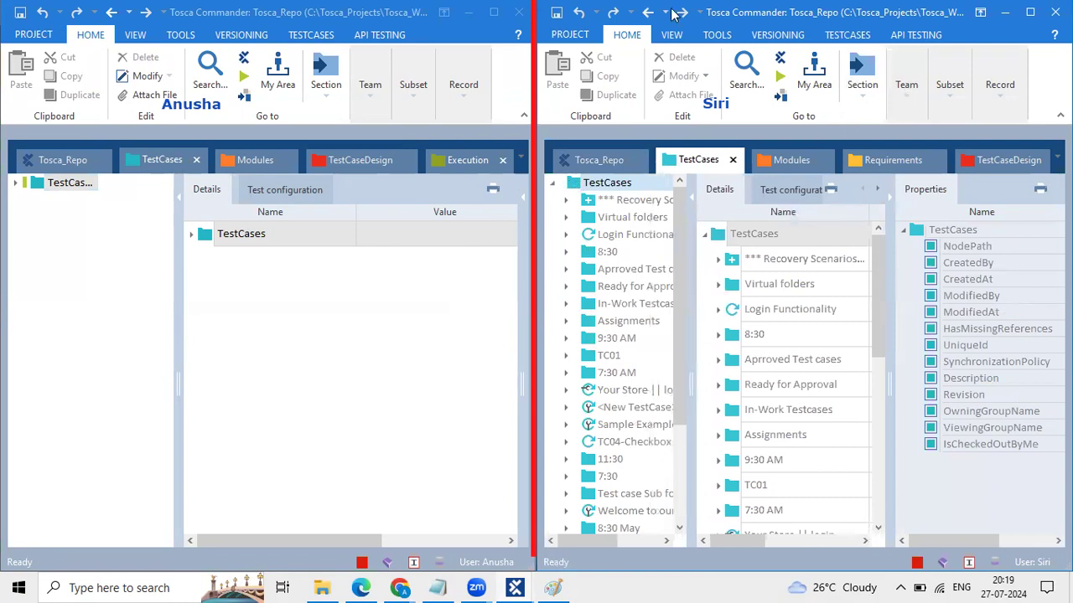
pyautogui.click(906, 84)
pyautogui.click(968, 156)
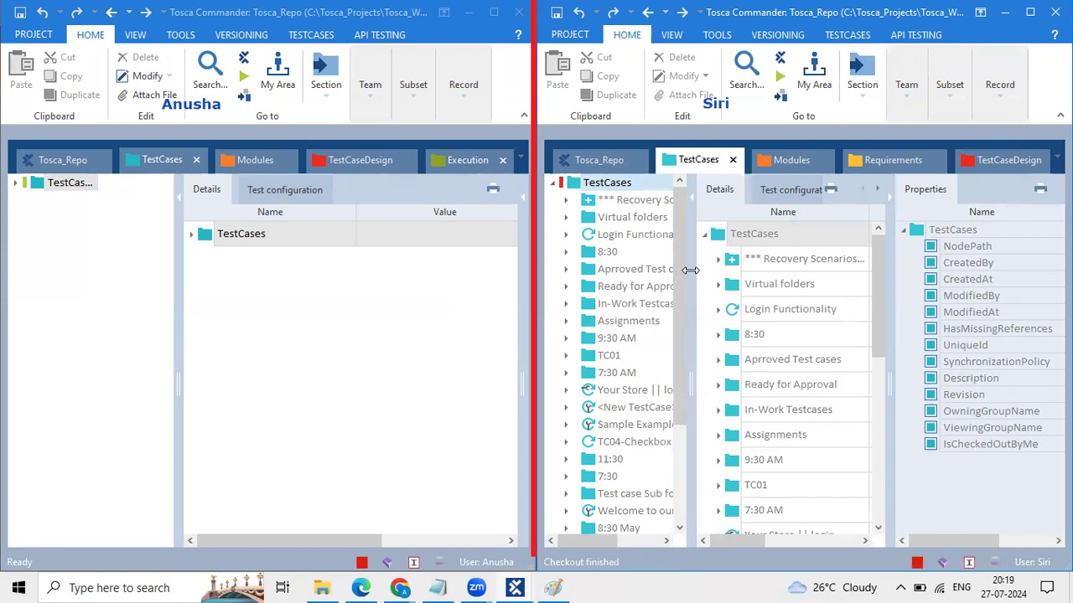
# Step: Snip the checked-out TestCases node and bring Paint forward
pyautogui.press('super+shift+s')
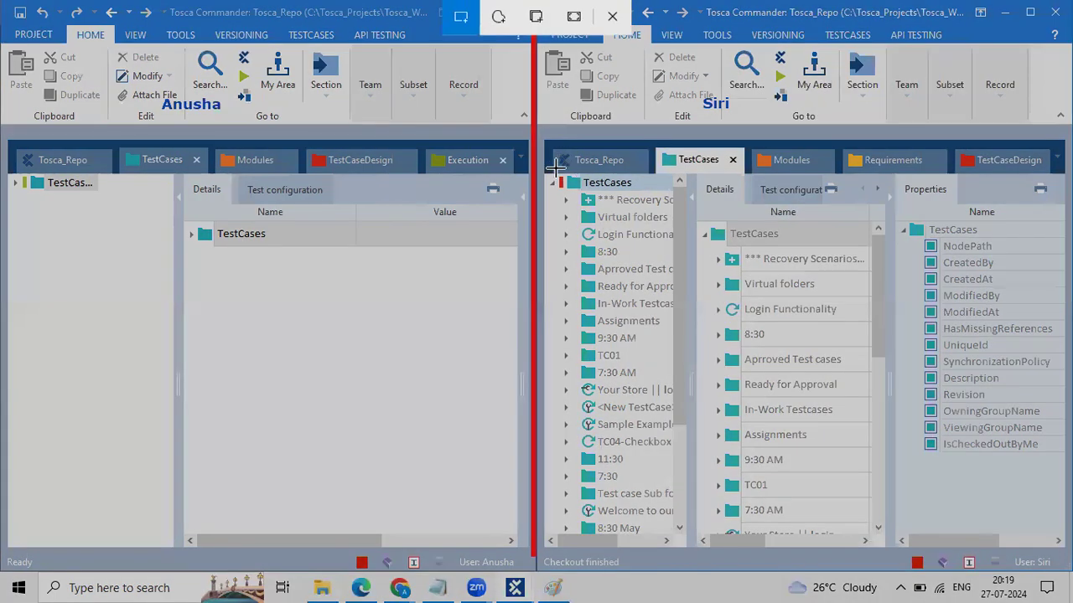
pyautogui.moveTo(553, 170); pyautogui.dragTo(614, 196)
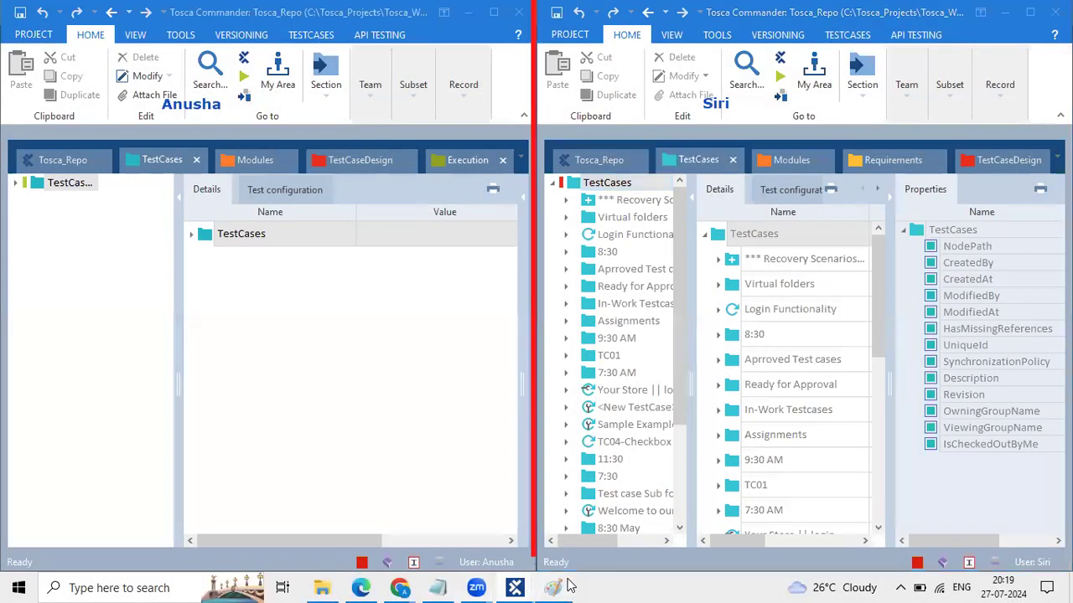
pyautogui.click(553, 587)
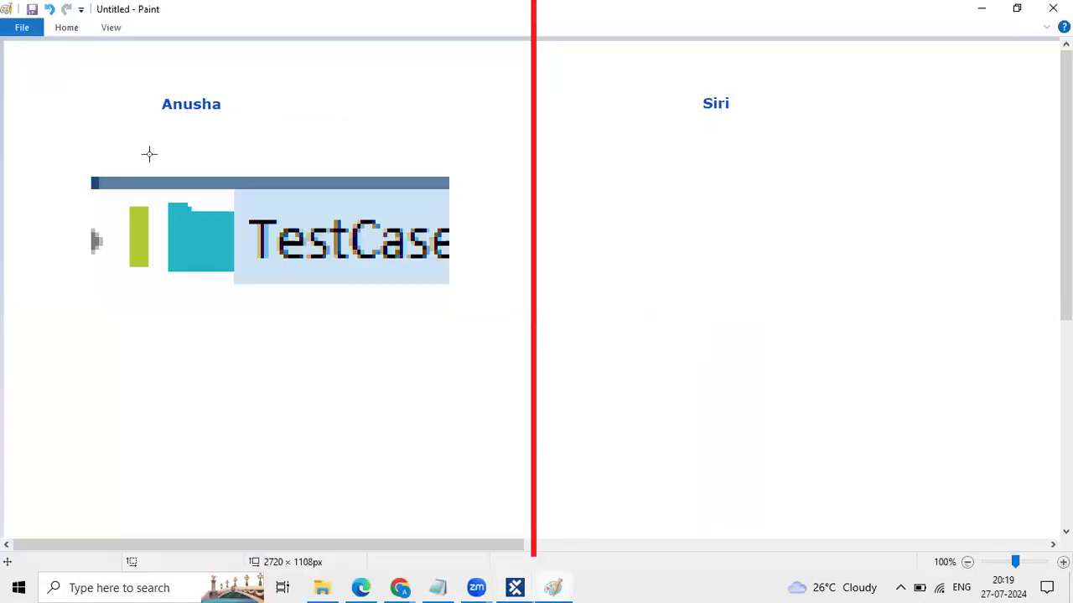
# Step: Paste the second user's TestCases snip, enlarge it, and move it into the canvas's right half
pyautogui.hotkey('ctrl', 'v')
pyautogui.moveTo(74, 80); pyautogui.dragTo(425, 195)
pyautogui.moveTo(288, 131); pyautogui.dragTo(859, 267)
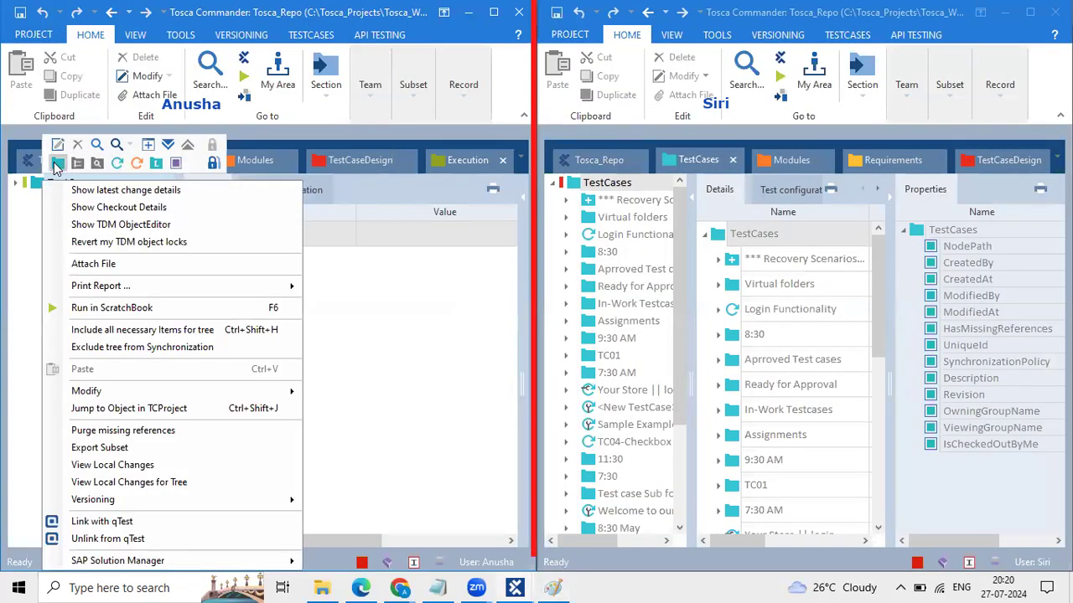
# Step: Create <New TestCase>_1 in the first user's TestCases folder and snip its row for Paint
pyautogui.click(117, 164)
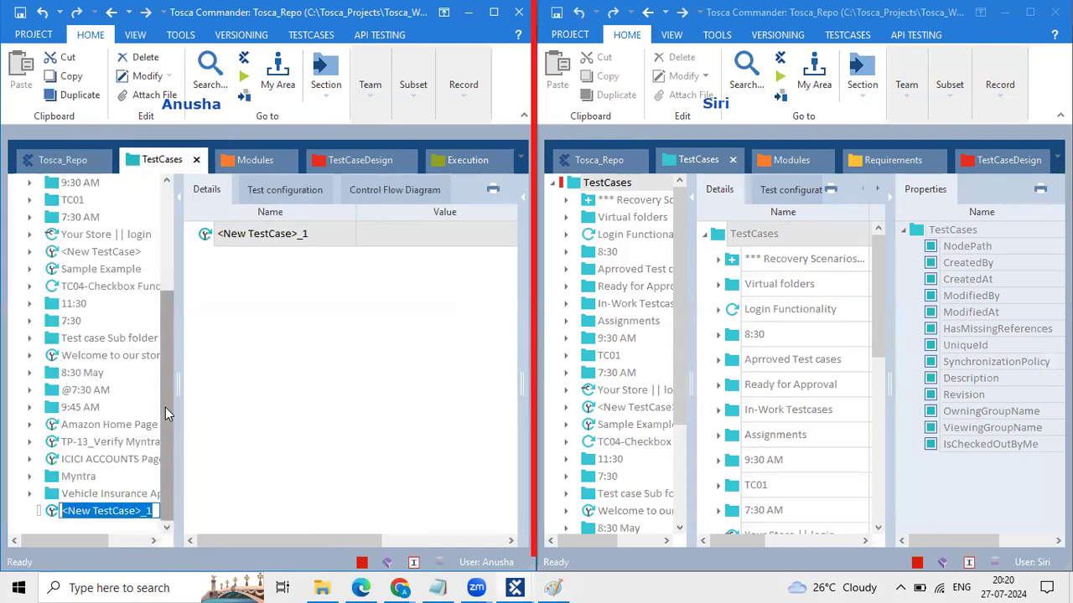
pyautogui.click(261, 440)
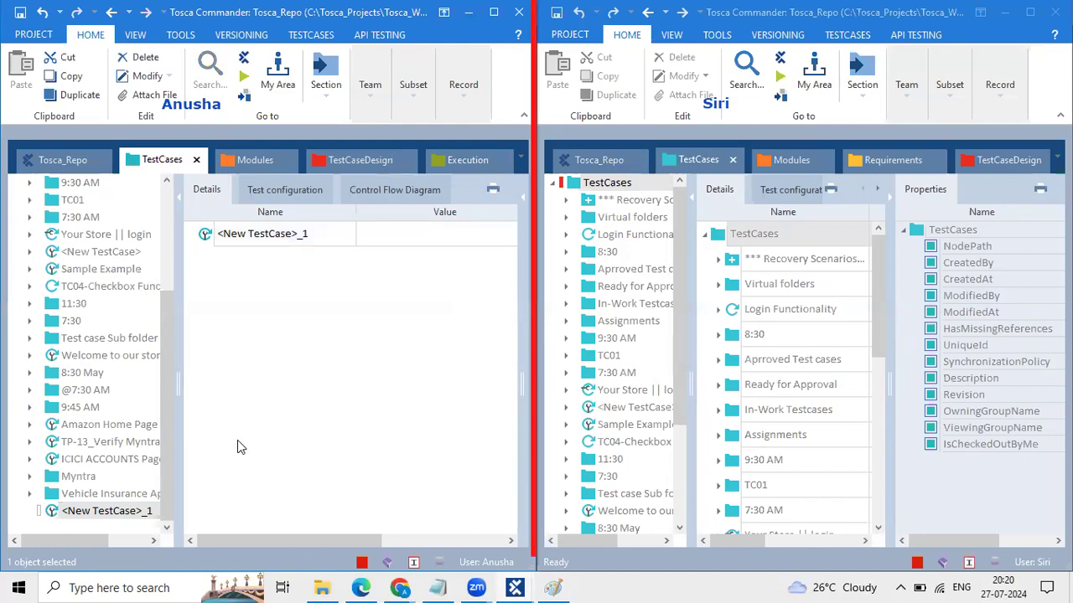
pyautogui.press('super+shift+s')
pyautogui.moveTo(31, 500); pyautogui.dragTo(120, 521)
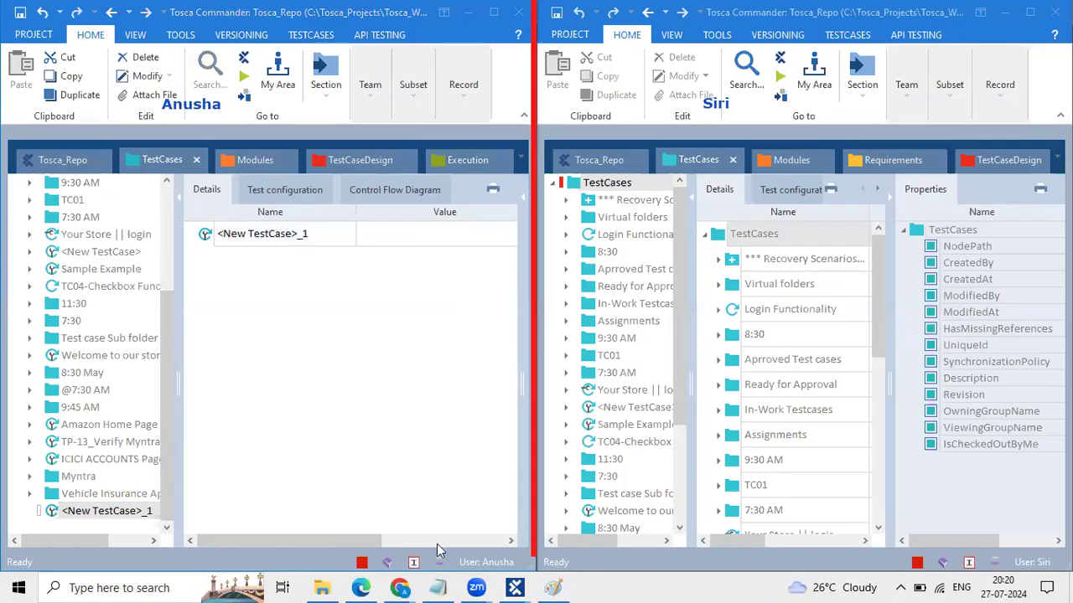
pyautogui.click(553, 587)
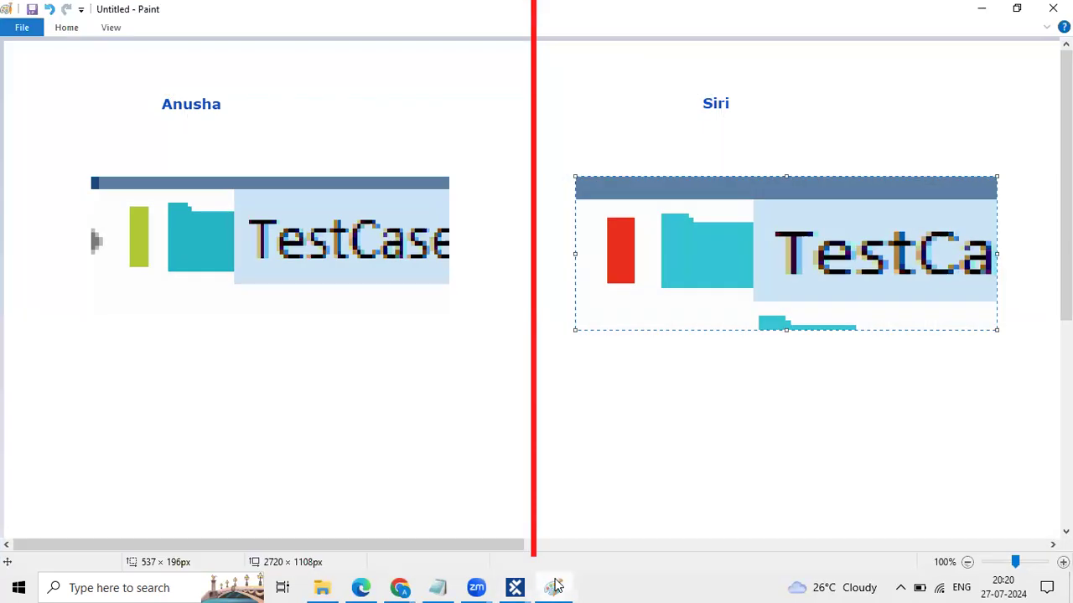
# Step: Paste the new test case snip, enlarge it, and place it below the left TestCases image
pyautogui.hotkey('ctrl', 'v')
pyautogui.moveTo(91, 61); pyautogui.dragTo(359, 173)
pyautogui.moveTo(234, 143); pyautogui.dragTo(342, 345)
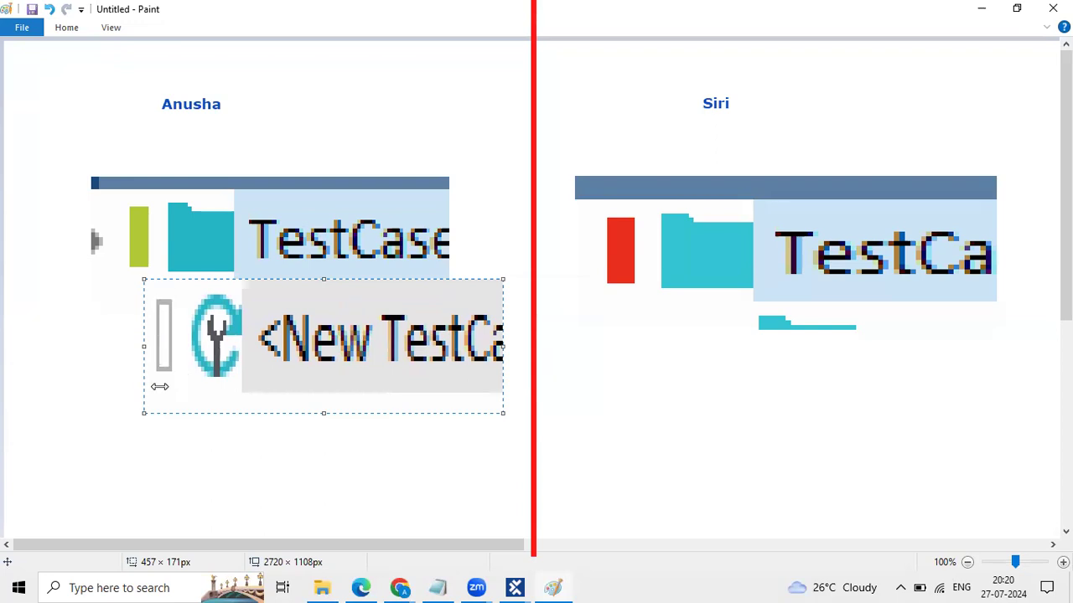
pyautogui.click(233, 491)
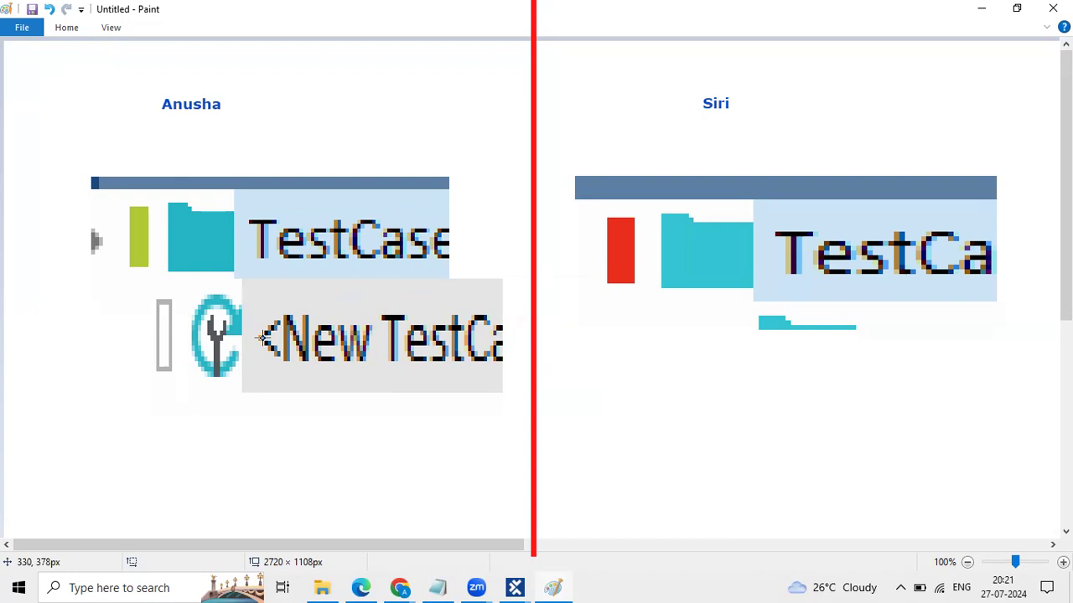
# Step: Minimize Paint from the taskbar to reveal Tosca Commander
pyautogui.moveTo(520, 580)
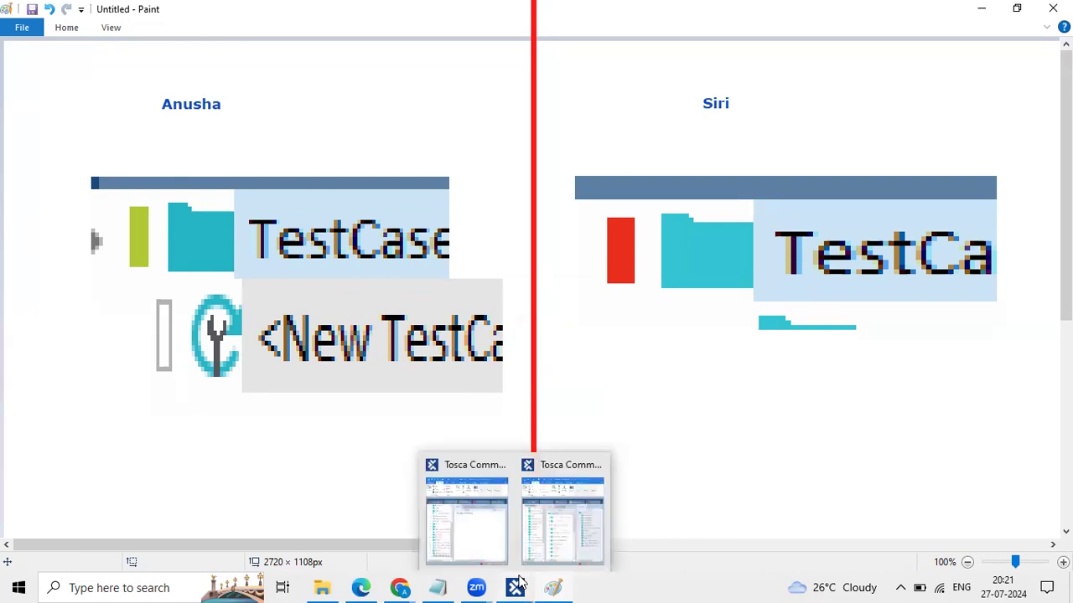
pyautogui.click(564, 584)
pyautogui.click(565, 585)
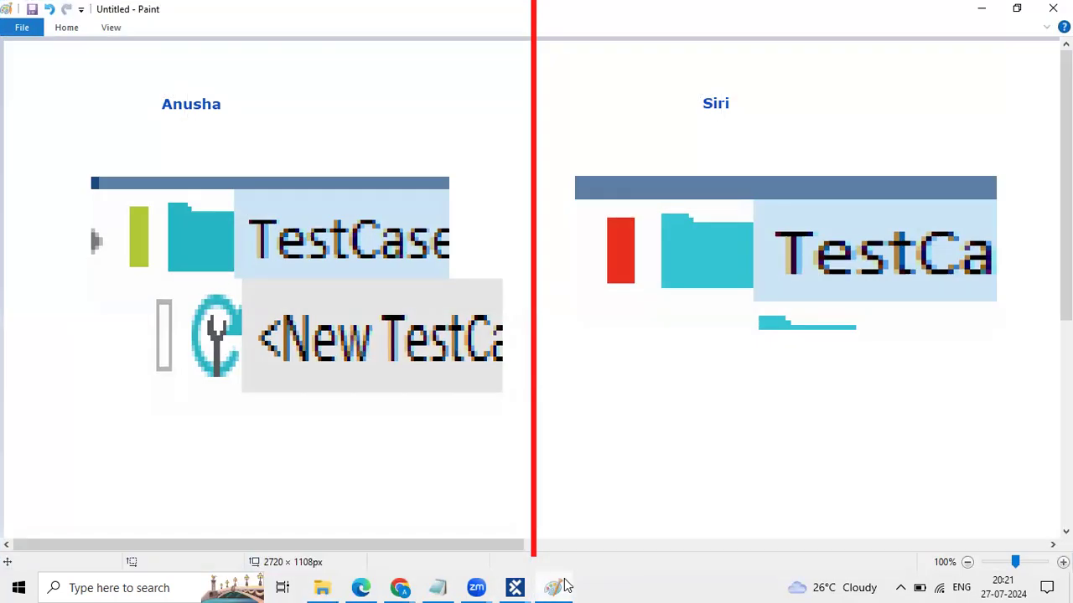
pyautogui.click(565, 585)
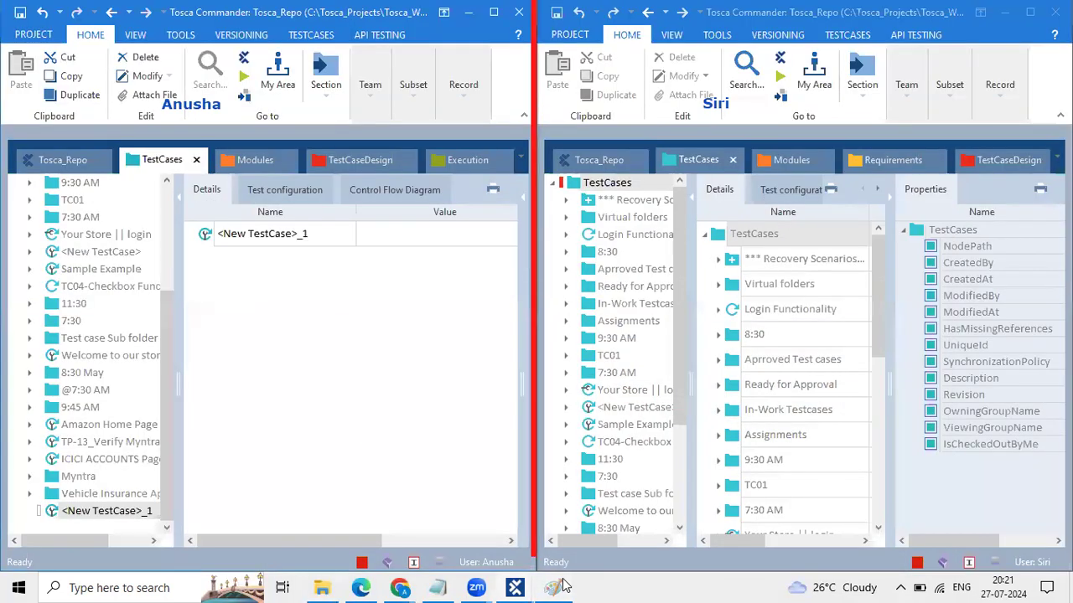
# Step: Check out the Login Functionality test case folder in the second user's window, then show Modules
pyautogui.click(564, 586)
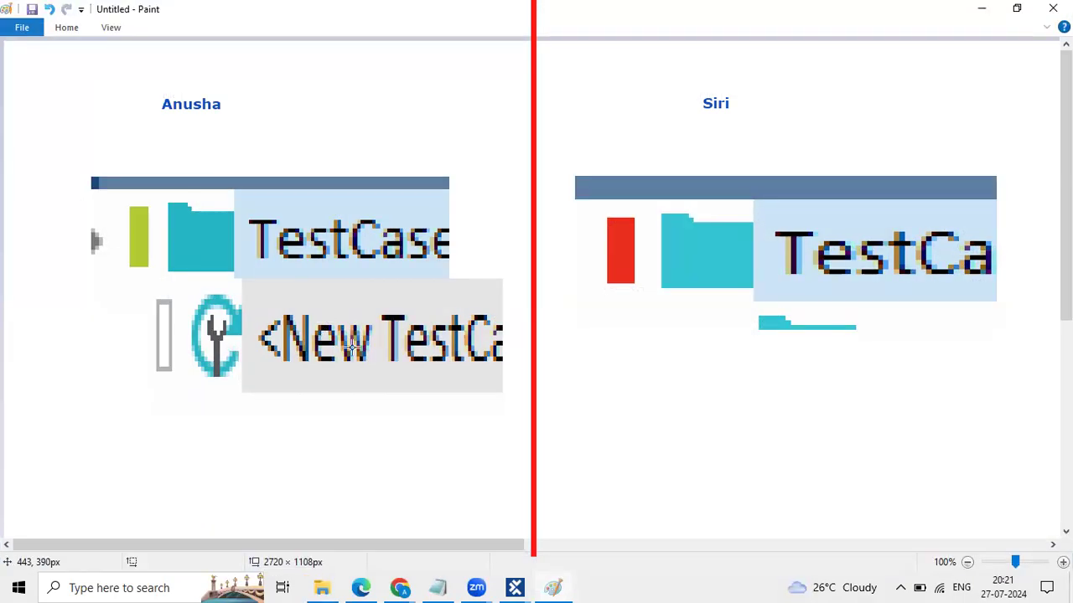
pyautogui.click(556, 585)
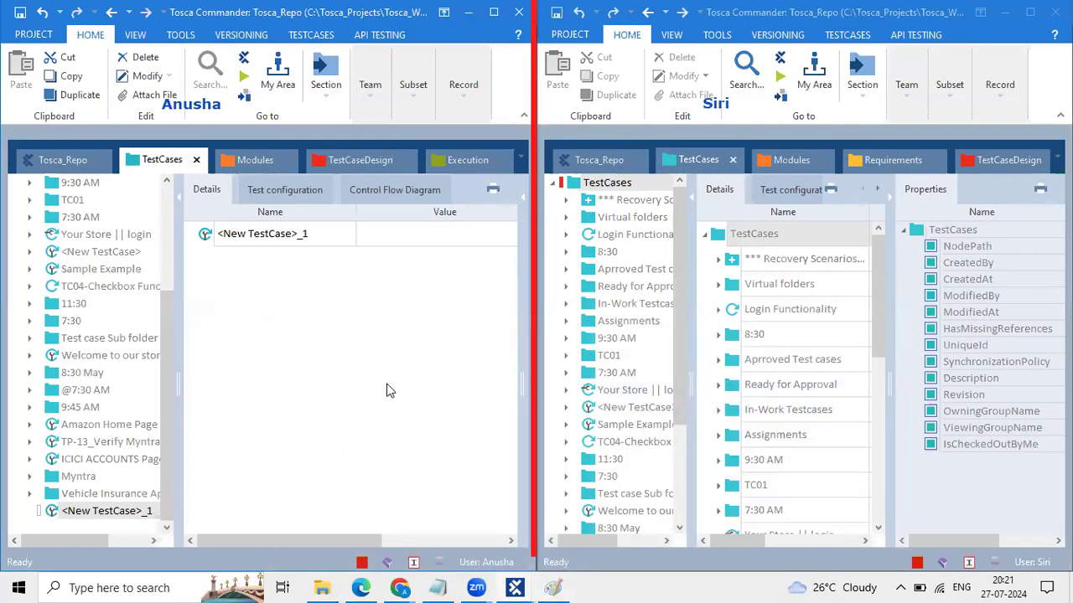
pyautogui.scroll(3, 63, 243)
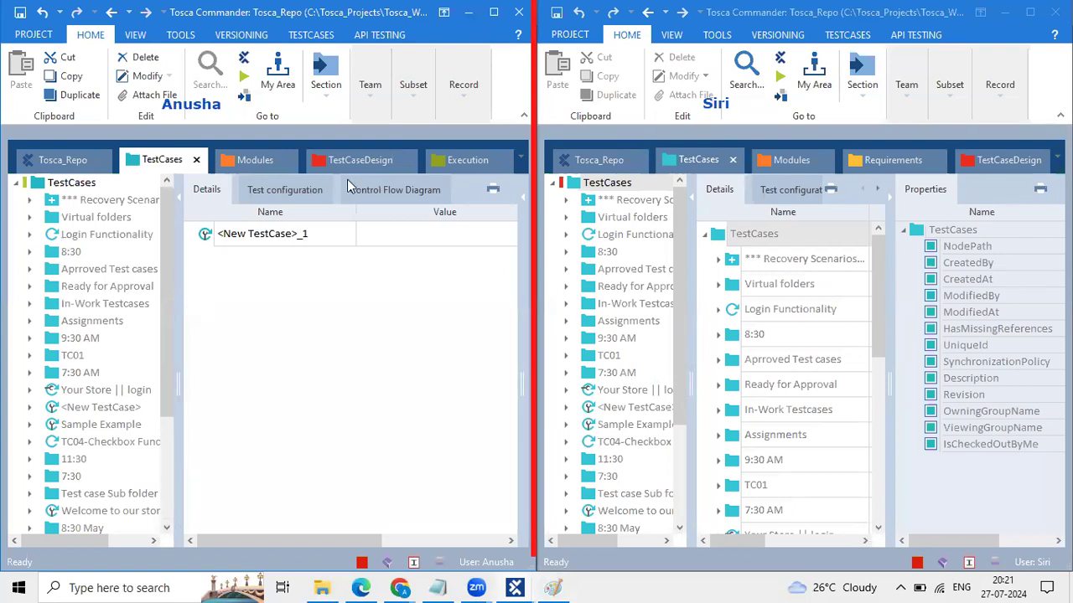
pyautogui.click(644, 235)
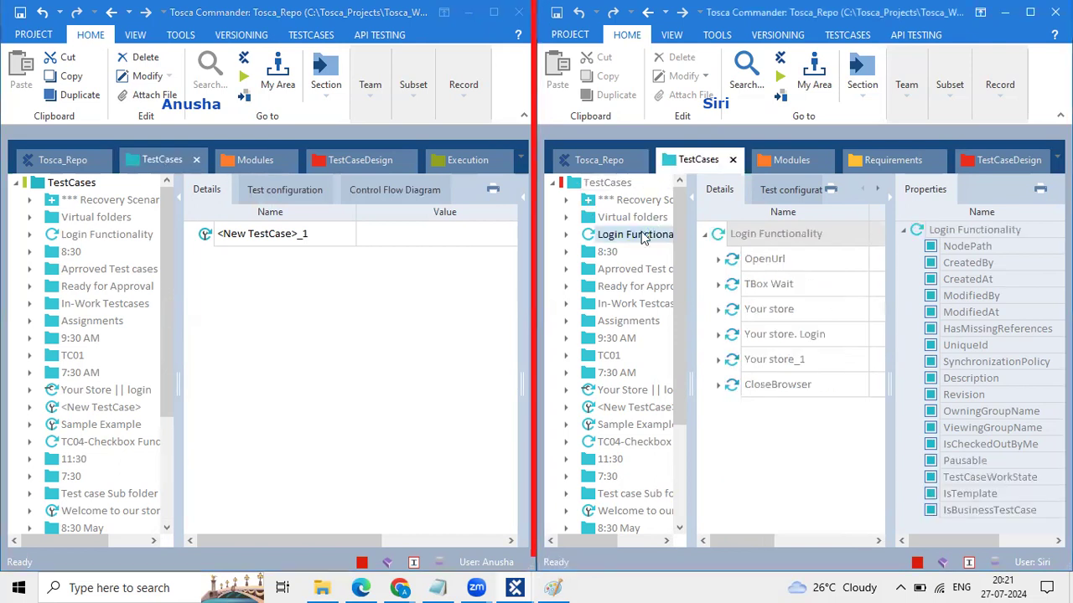
pyautogui.click(898, 88)
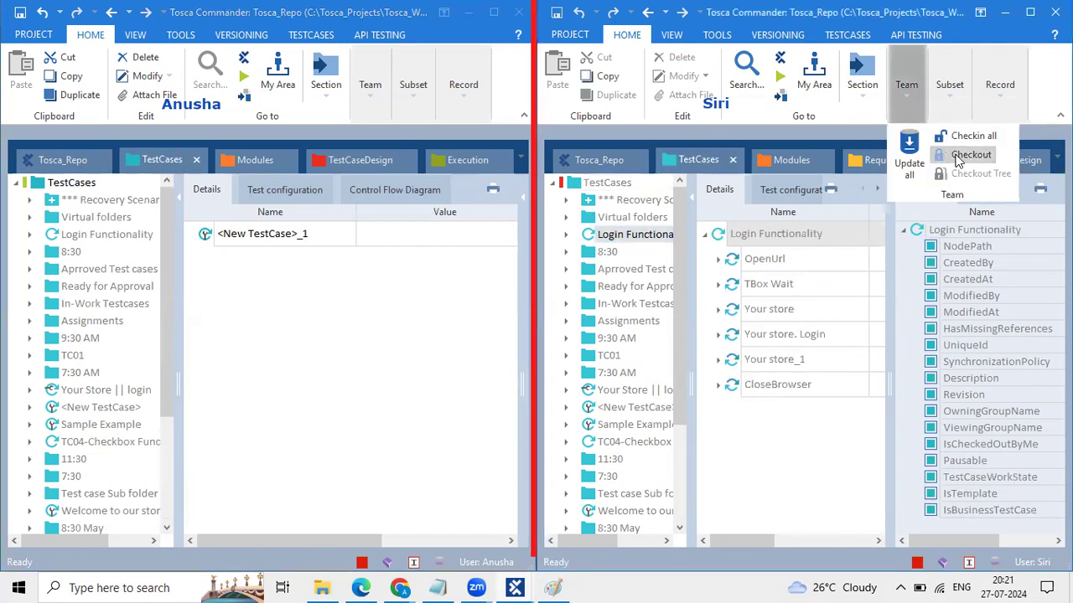
pyautogui.click(955, 154)
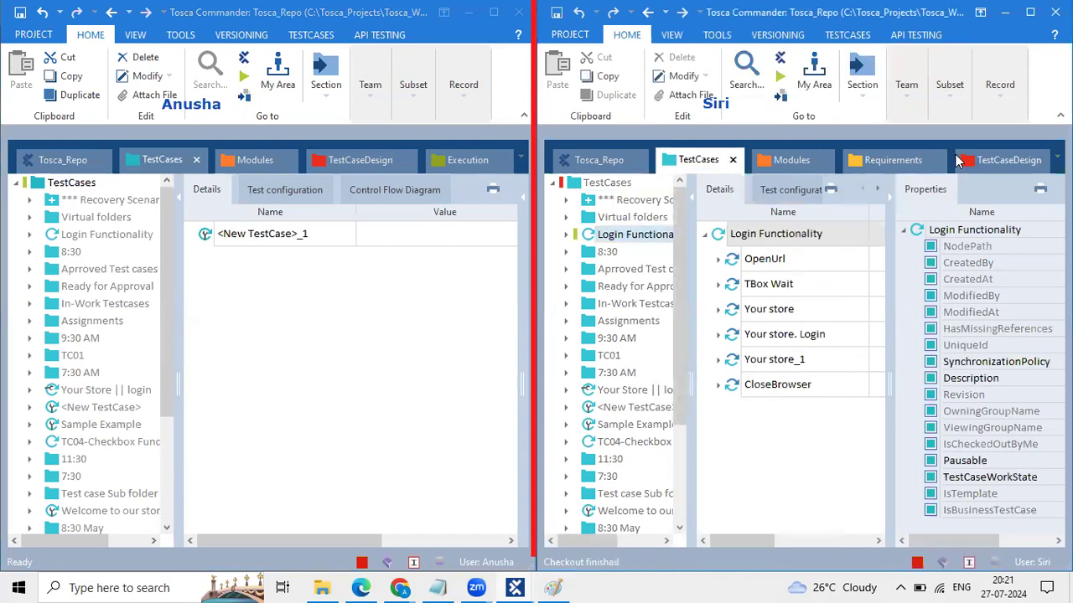
pyautogui.click(781, 160)
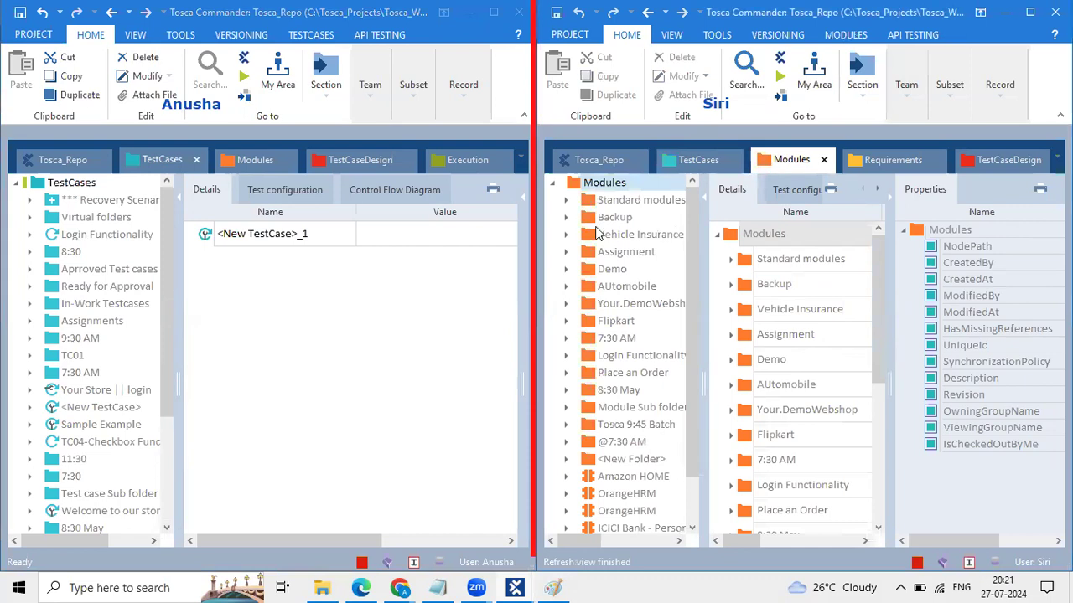
# Step: Check out the Assignment module folder as the second user, then open the first user's Modules tree
pyautogui.click(600, 258)
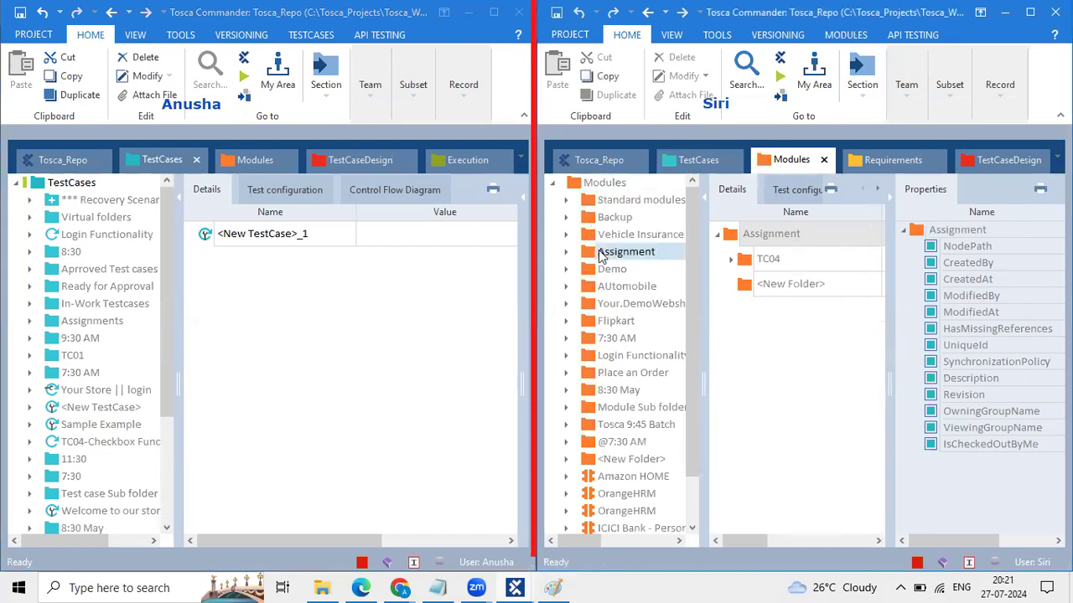
pyautogui.click(907, 111)
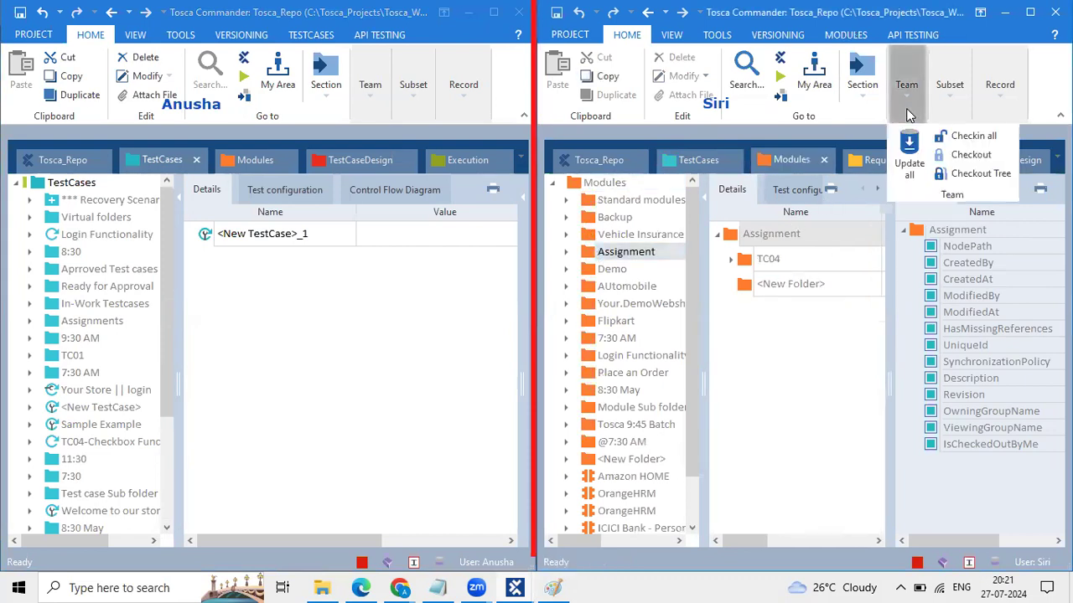
pyautogui.click(947, 155)
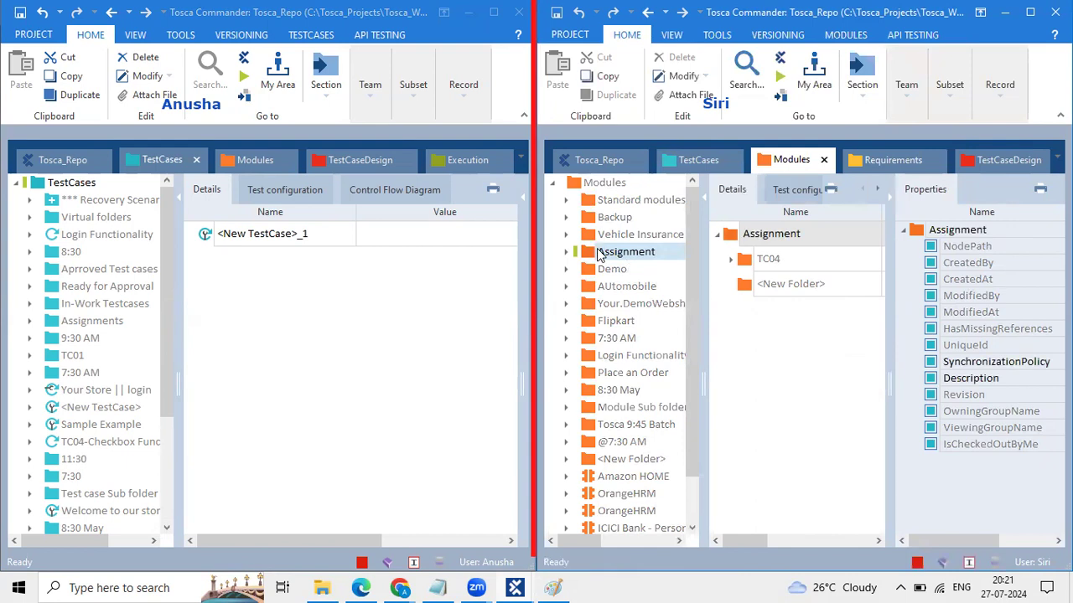
pyautogui.click(906, 88)
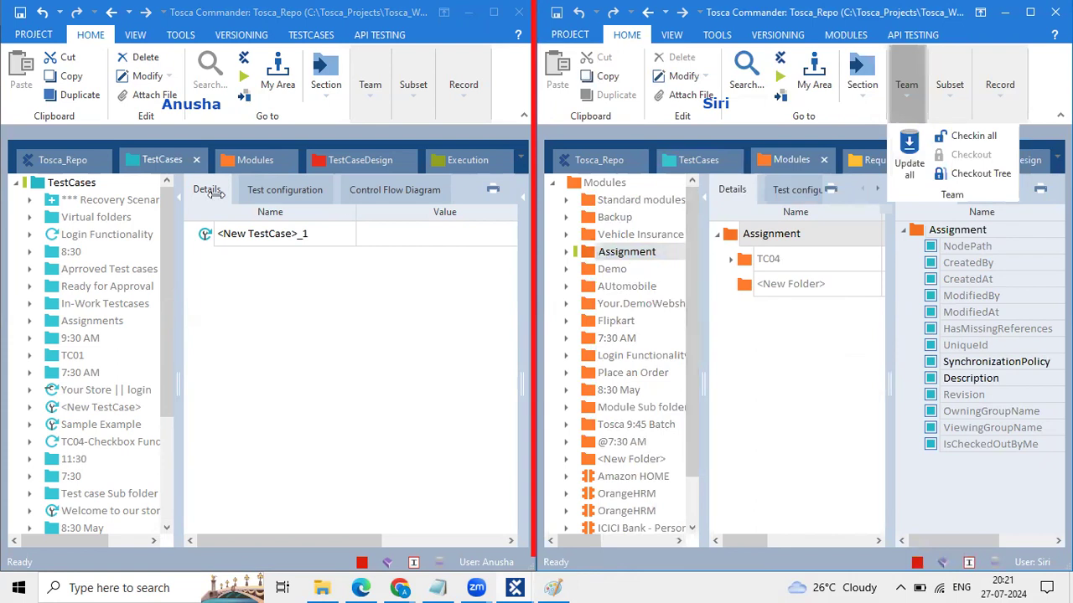
pyautogui.click(258, 162)
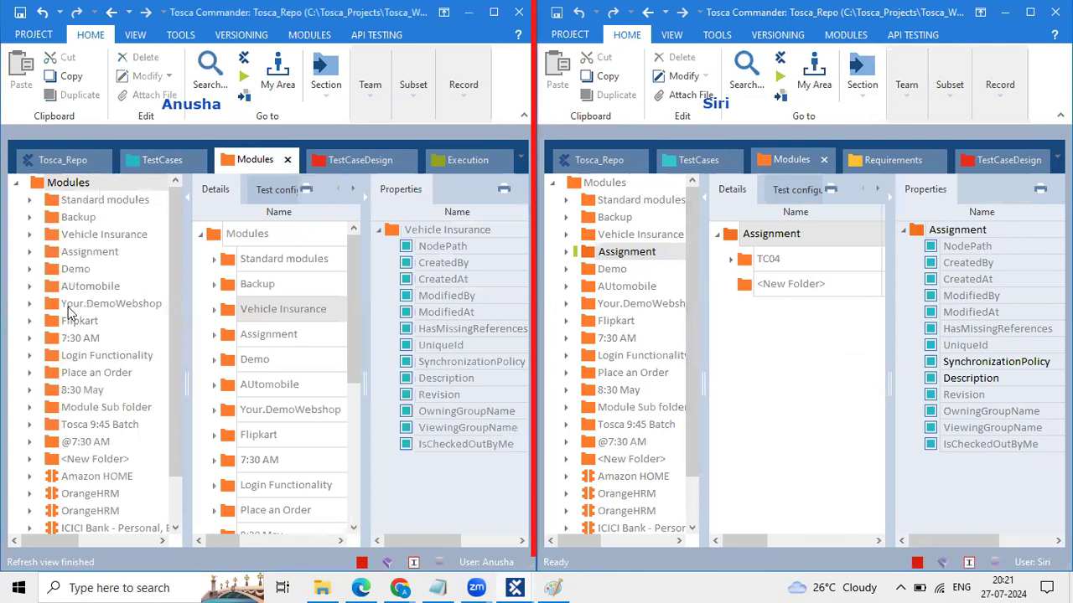
pyautogui.click(52, 340)
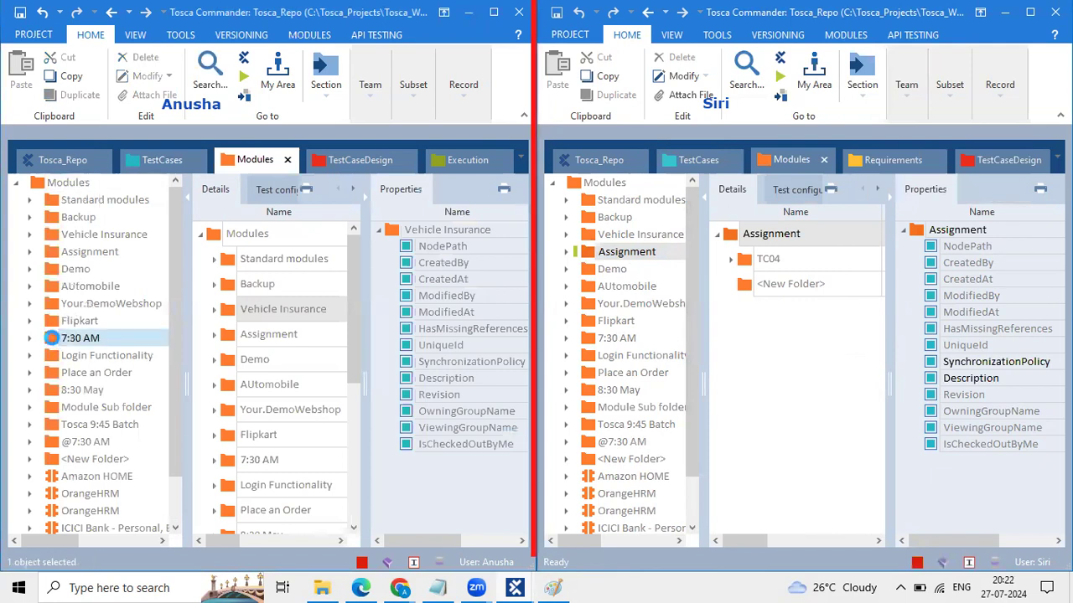
# Step: Check out and confirm Your.DemoWebshop for the first user, then expand the second user's Assignment
pyautogui.click(84, 303)
pyautogui.click(360, 98)
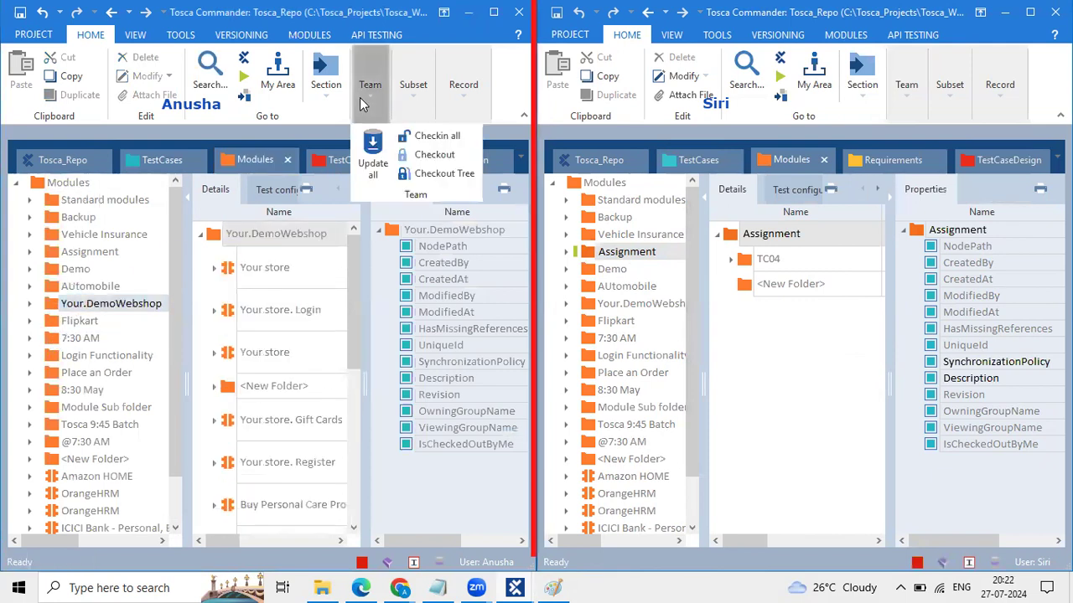
pyautogui.click(419, 155)
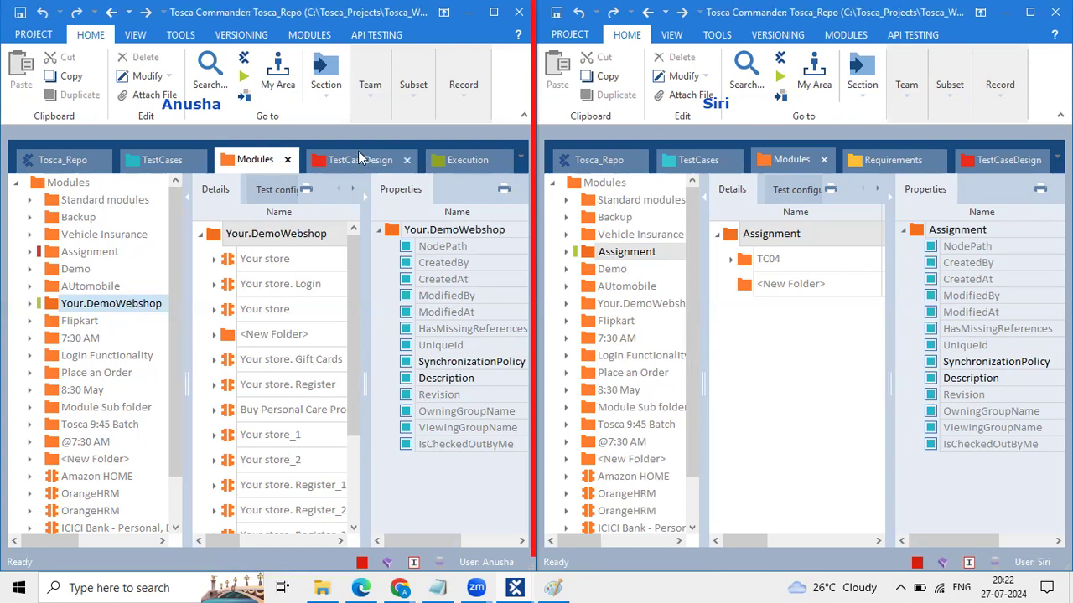
pyautogui.click(367, 107)
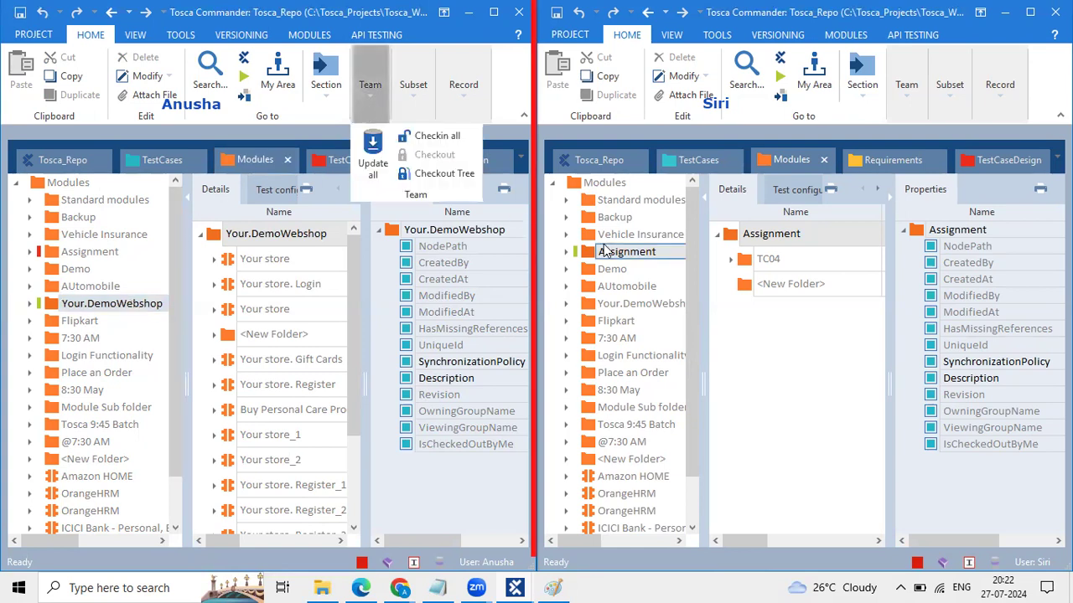
pyautogui.click(592, 253)
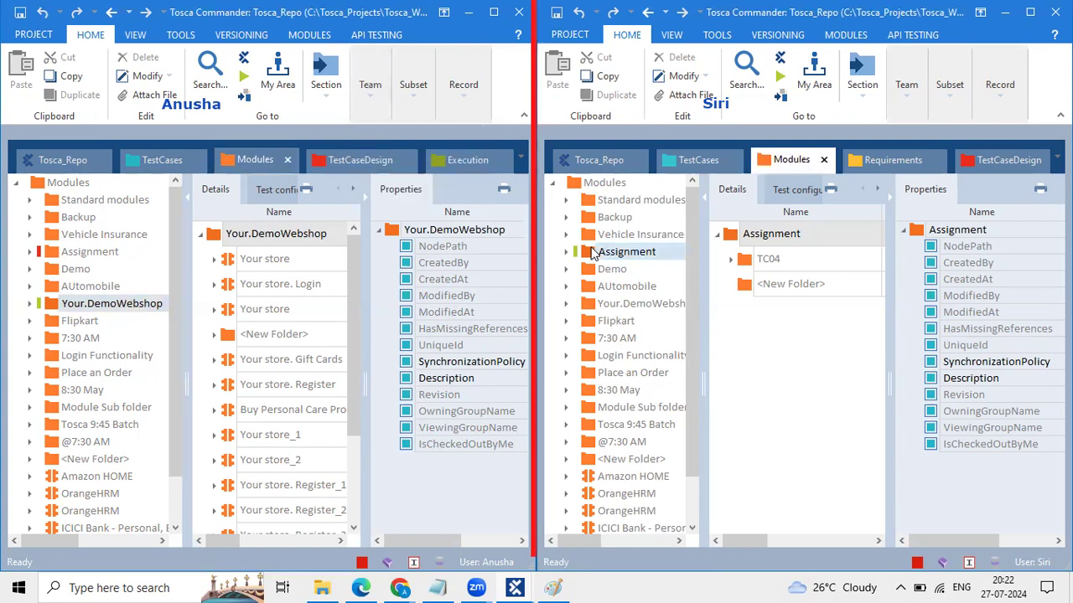
pyautogui.click(566, 253)
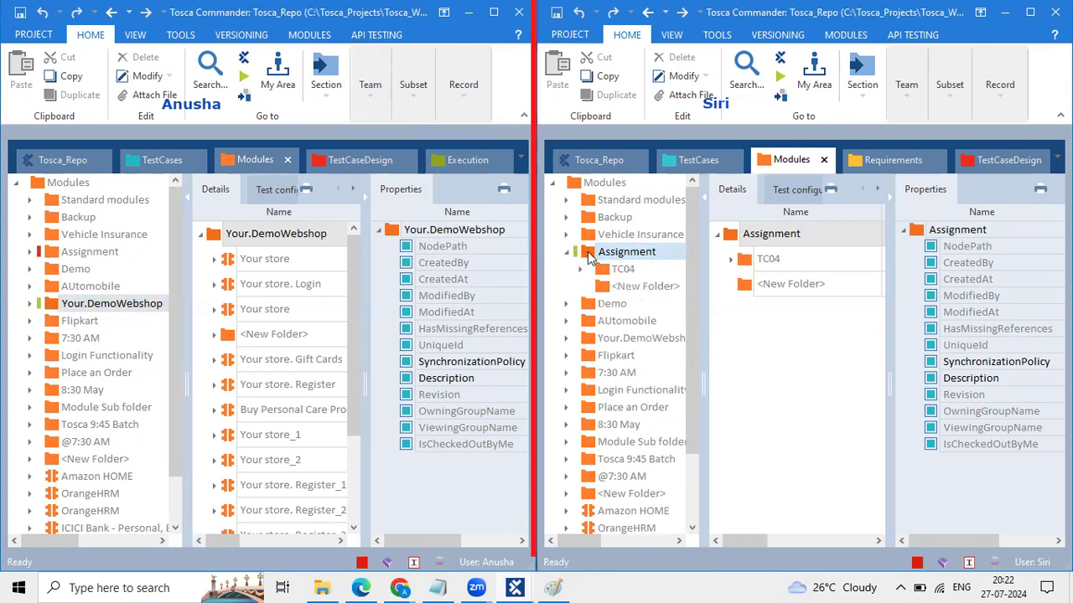
# Step: Review TC04's and Assignment's context menus in the second user's tree, then check Assignment's Team options
pyautogui.click(631, 277)
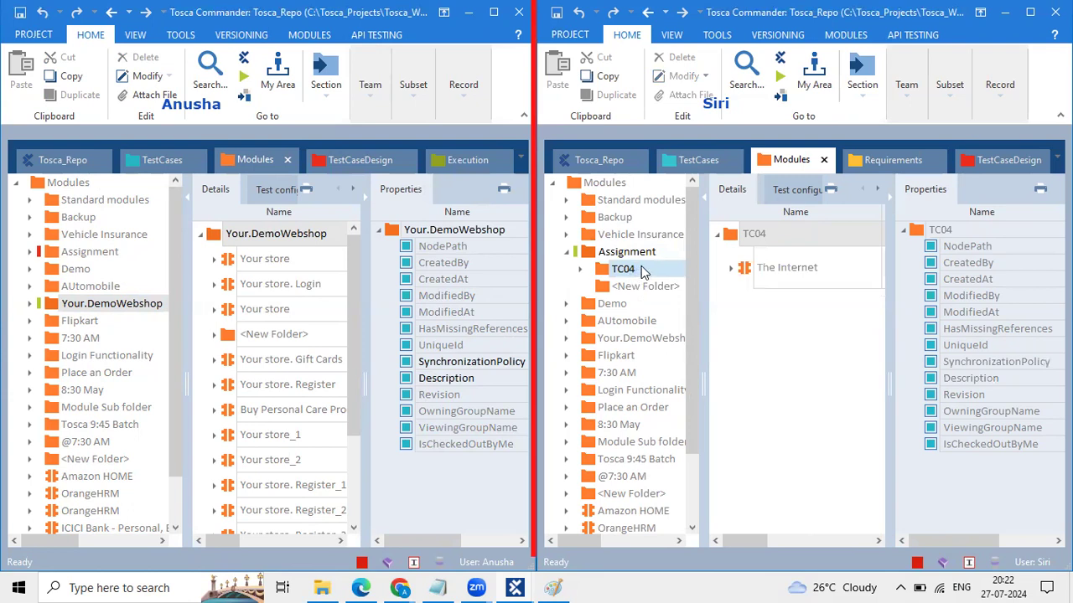
pyautogui.rightClick(642, 272)
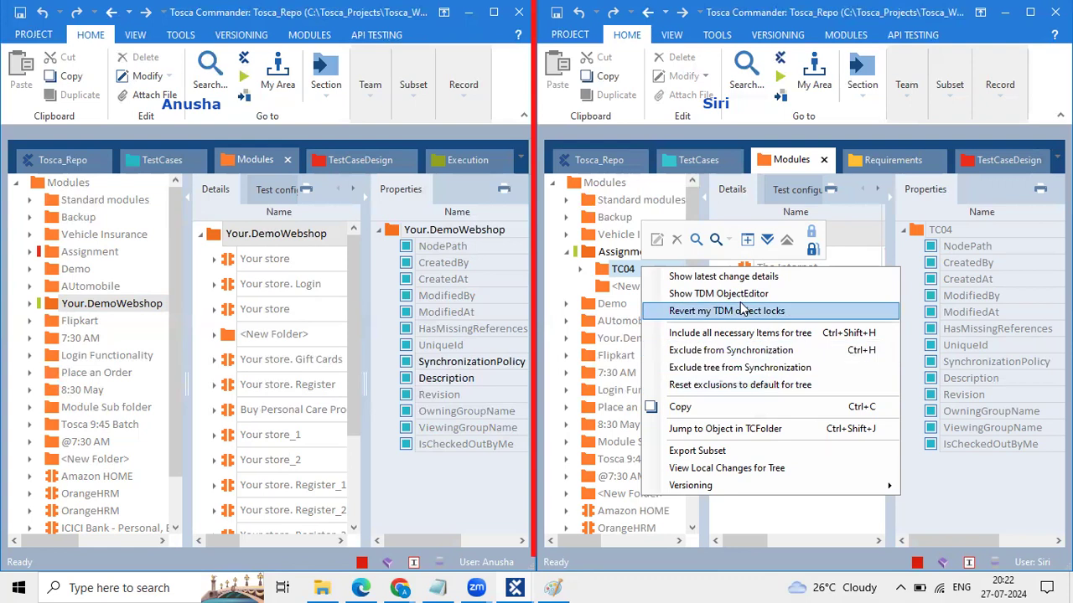
pyautogui.click(612, 257)
pyautogui.click(613, 257)
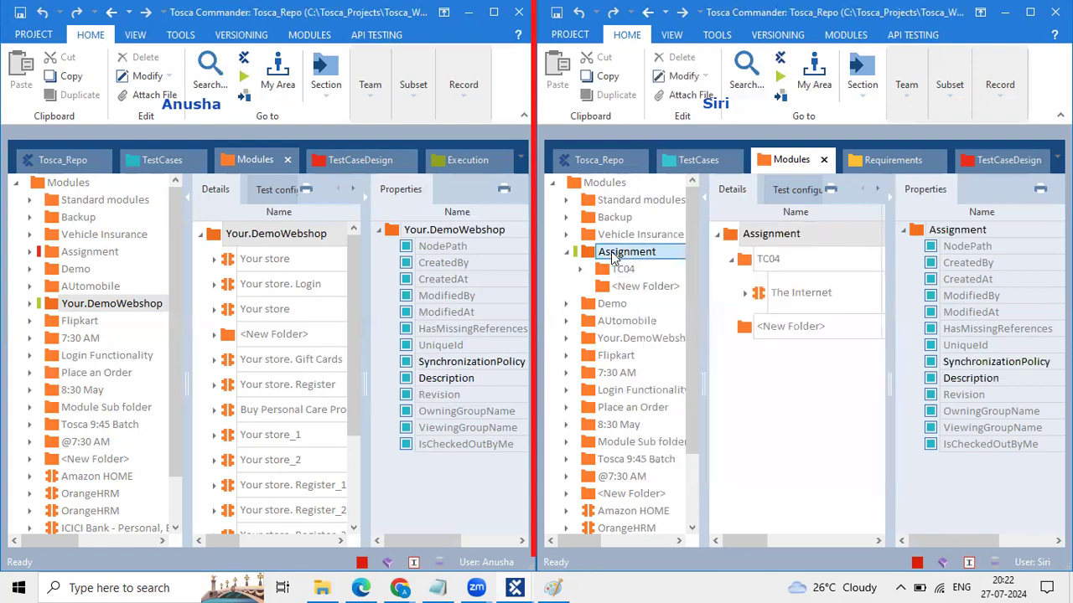
pyautogui.rightClick(613, 256)
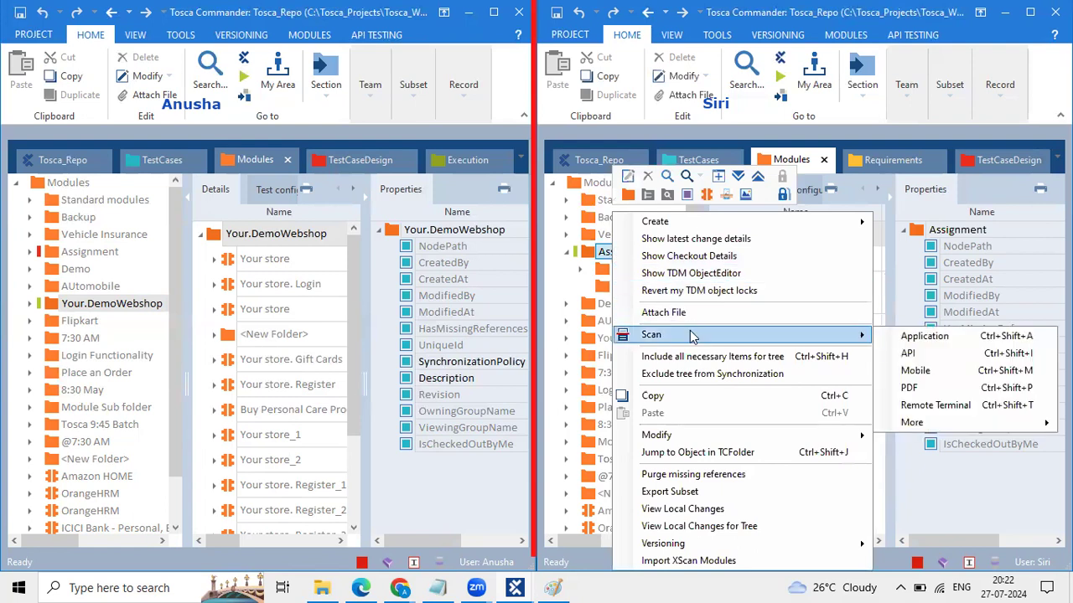
pyautogui.click(583, 252)
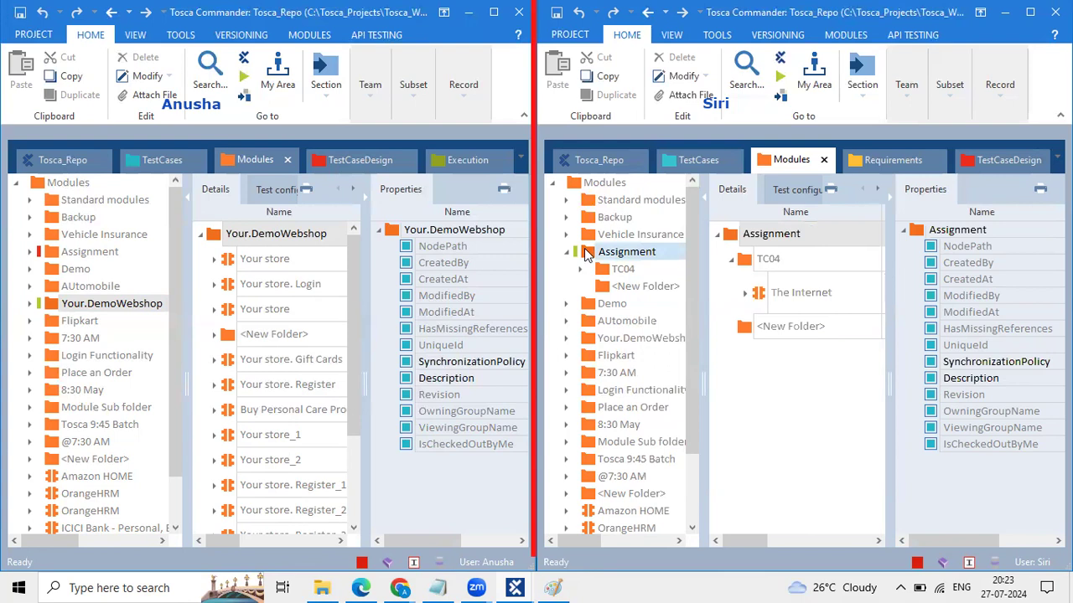
pyautogui.click(913, 97)
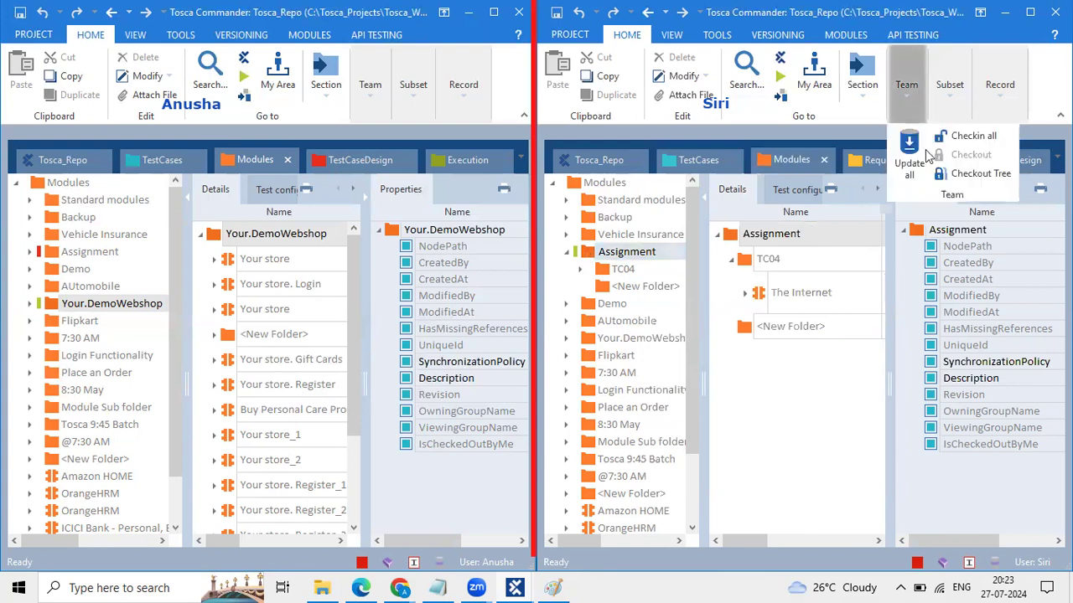
# Step: Browse the first user's Modules tree between Assignment, AUtomobile and Demo, ending on Assignment's context menu
pyautogui.click(734, 240)
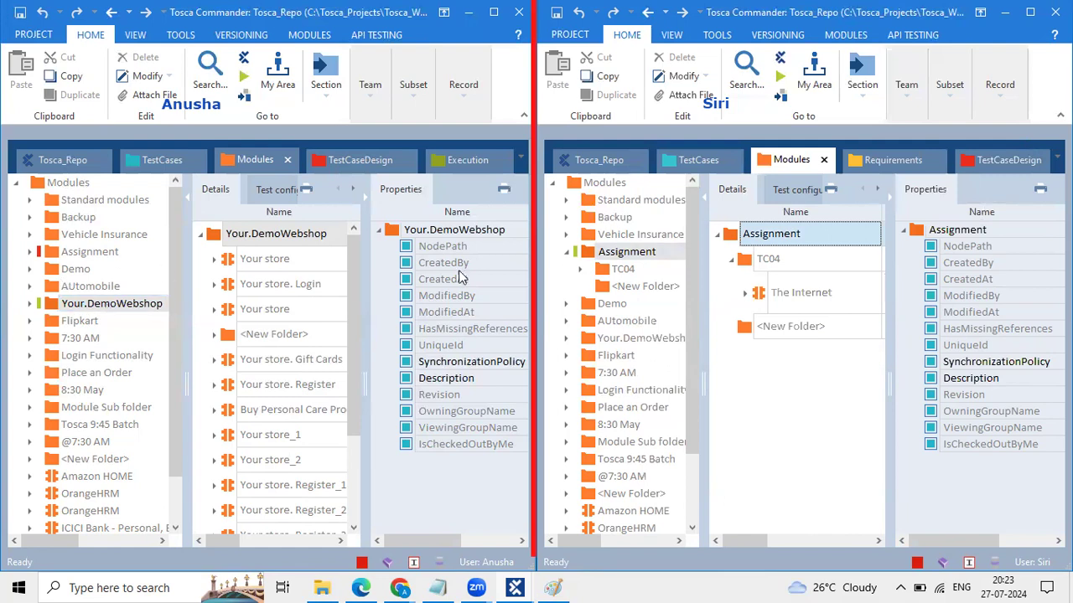
pyautogui.click(62, 258)
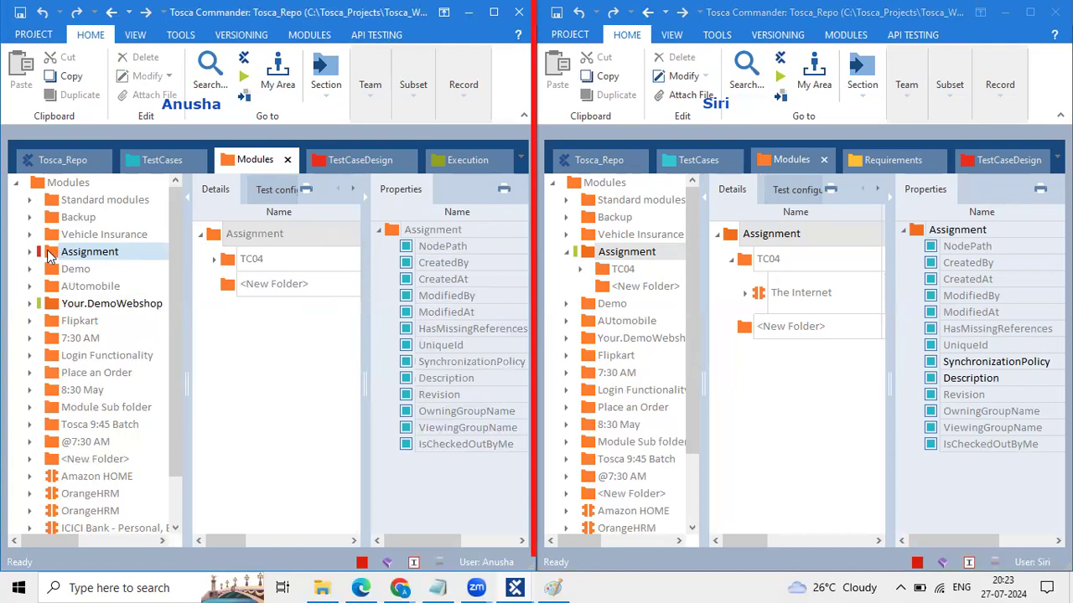
pyautogui.click(110, 293)
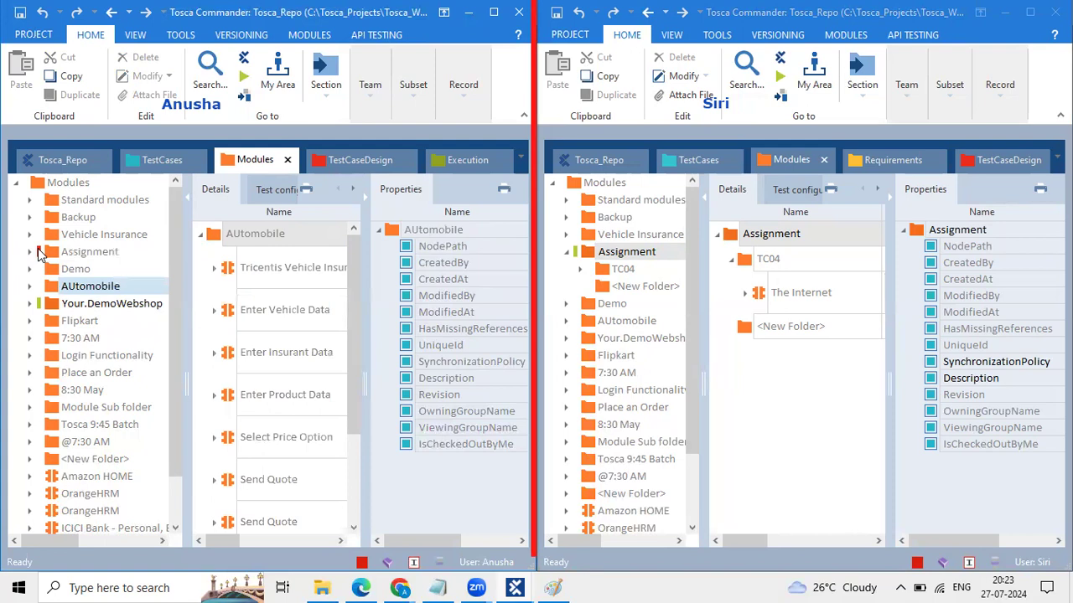
pyautogui.click(39, 254)
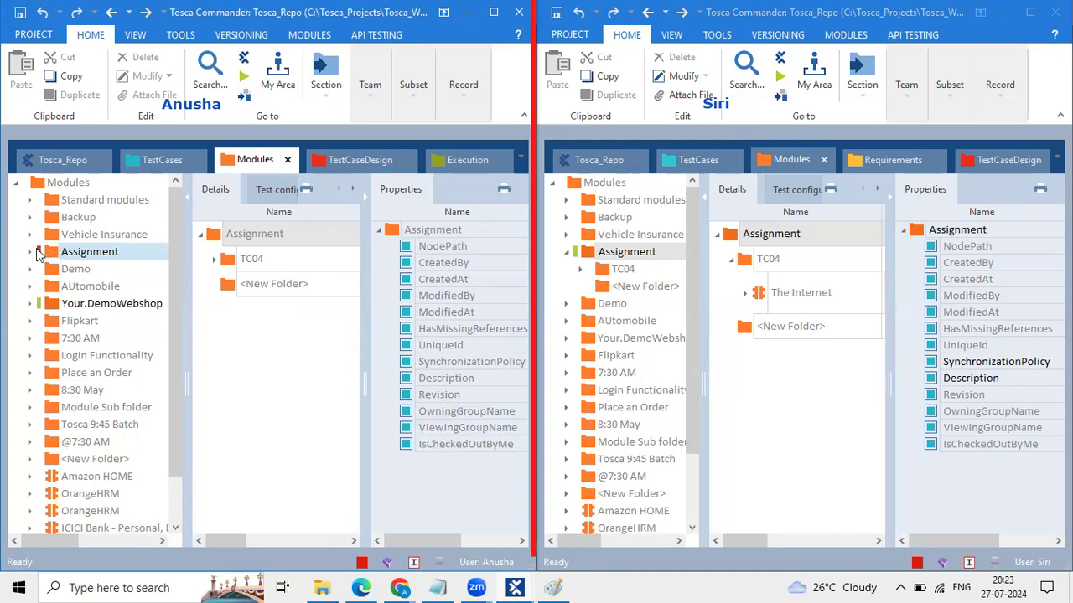
pyautogui.click(74, 287)
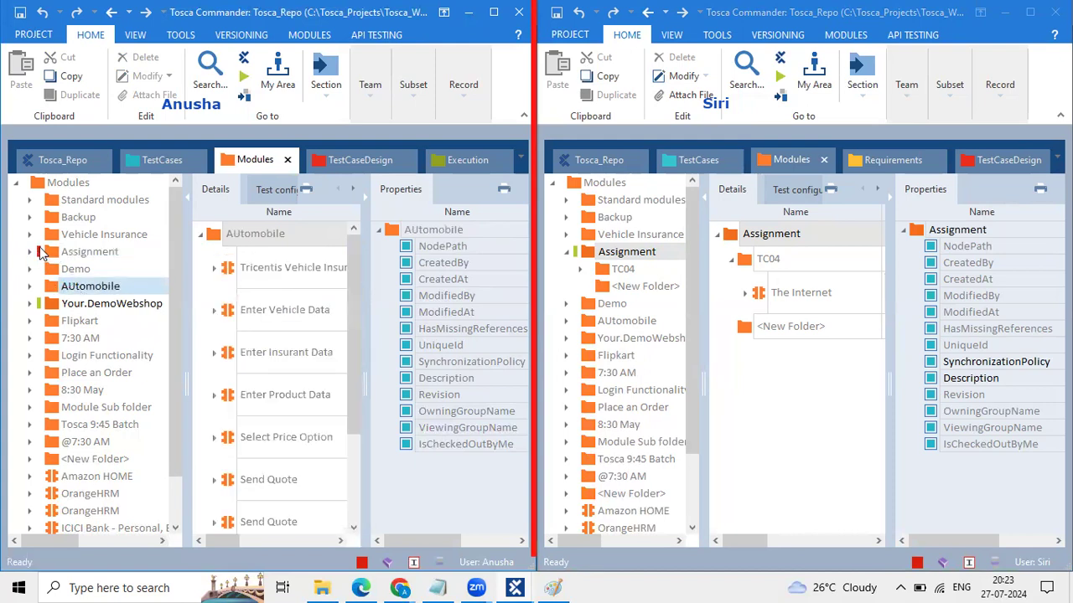
pyautogui.click(44, 254)
pyautogui.press('Down')
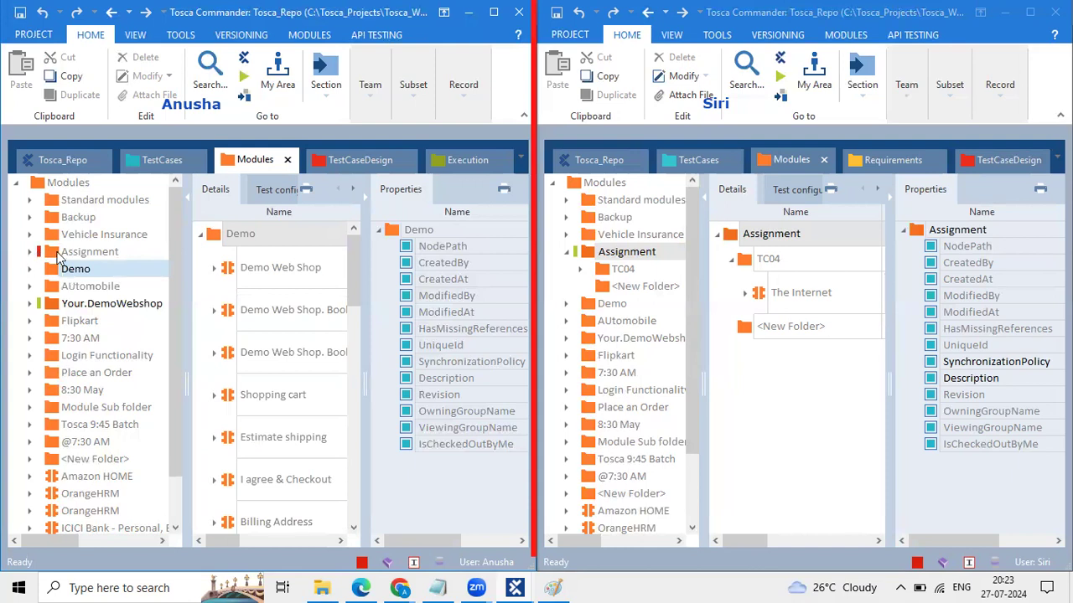
pyautogui.click(48, 253)
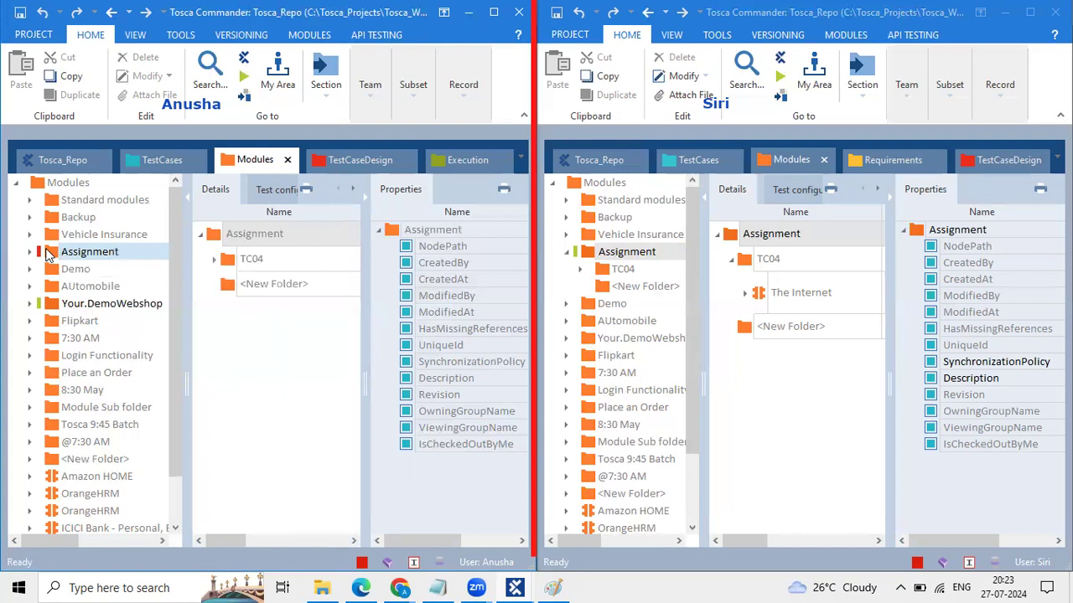
pyautogui.rightClick(47, 254)
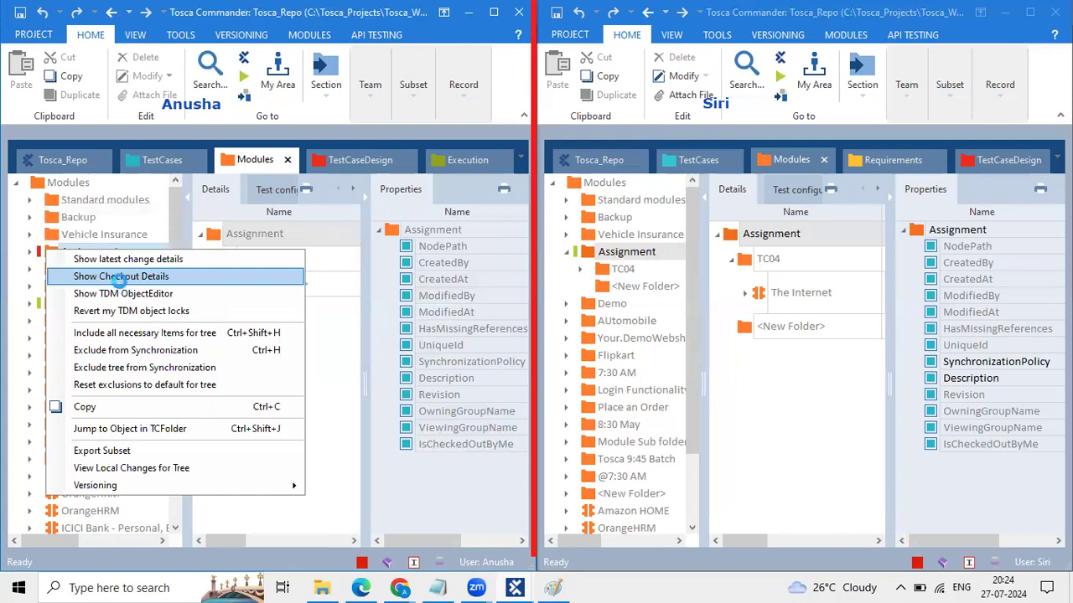
pyautogui.click(121, 281)
pyautogui.moveTo(461, 275); pyautogui.dragTo(402, 275)
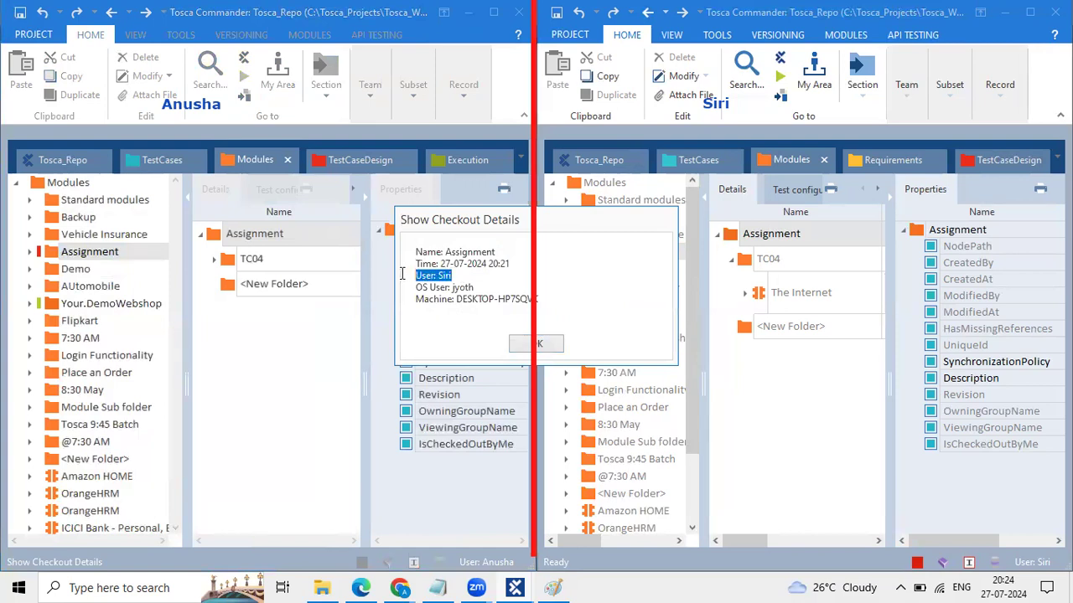
pyautogui.click(539, 339)
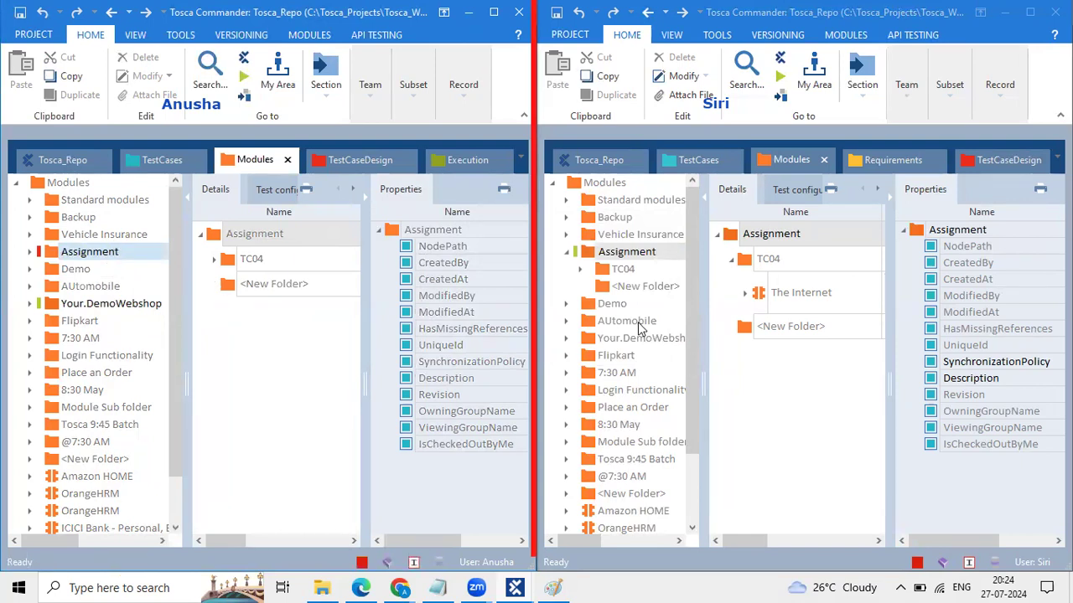
# Step: Add three new folders under Assignment in the second user's tree
pyautogui.click(586, 251)
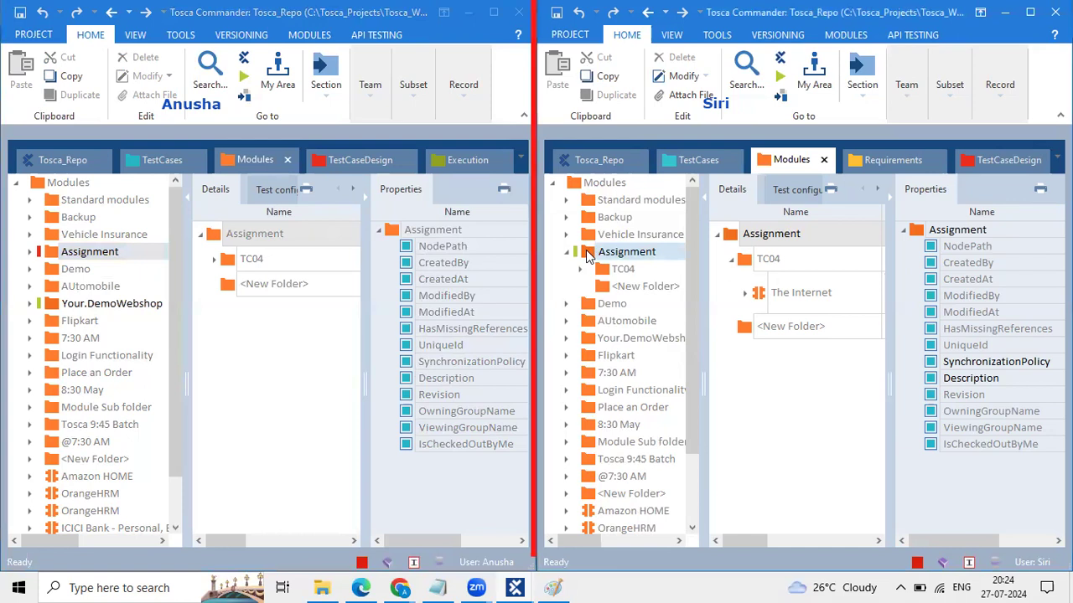
pyautogui.rightClick(586, 252)
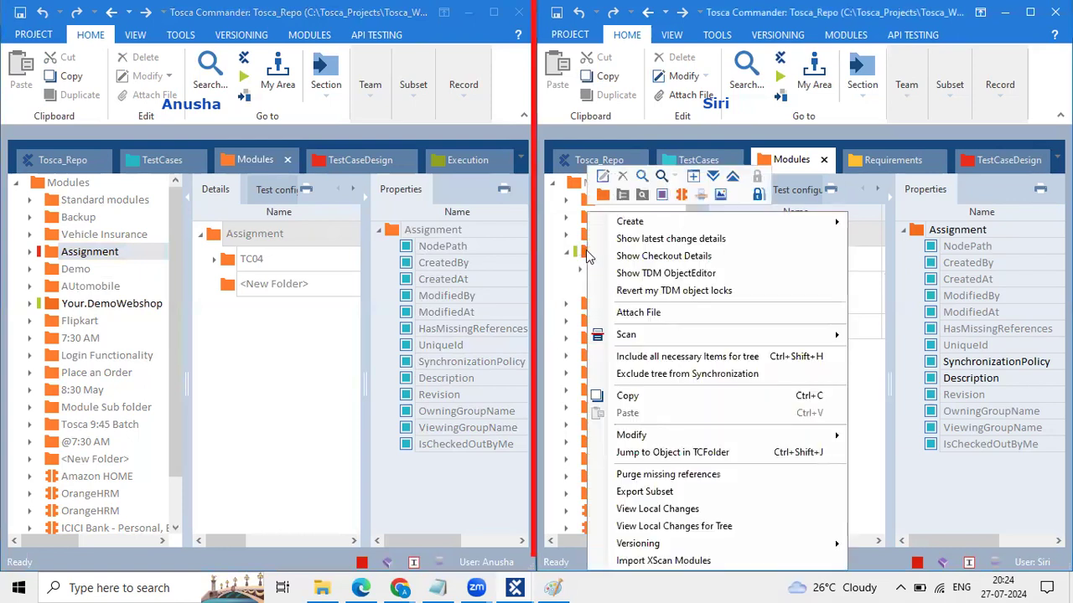
pyautogui.click(603, 191)
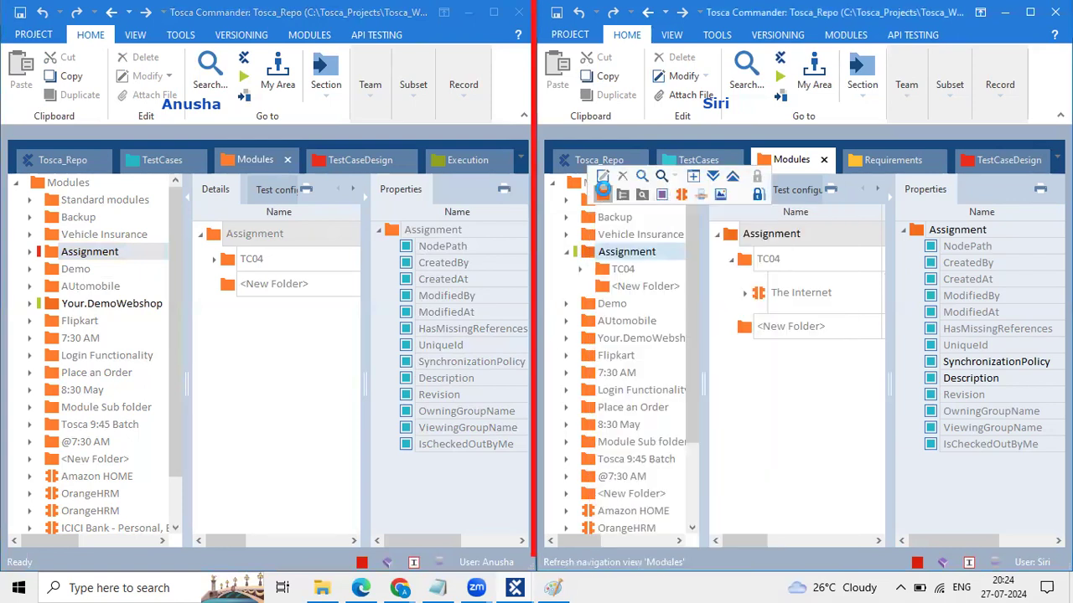
pyautogui.rightClick(590, 253)
pyautogui.click(588, 252)
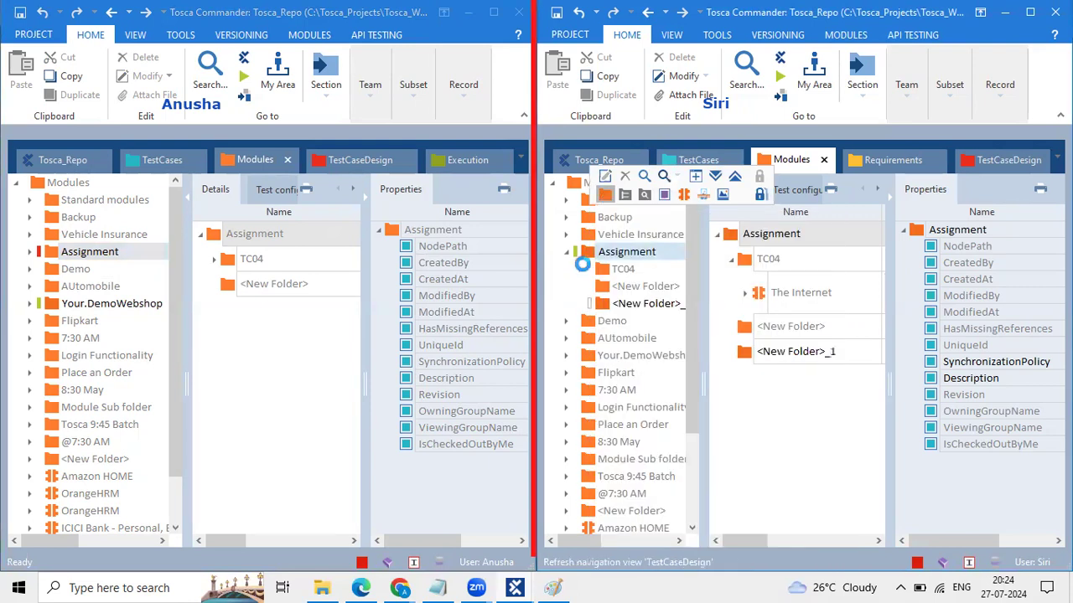
pyautogui.rightClick(590, 251)
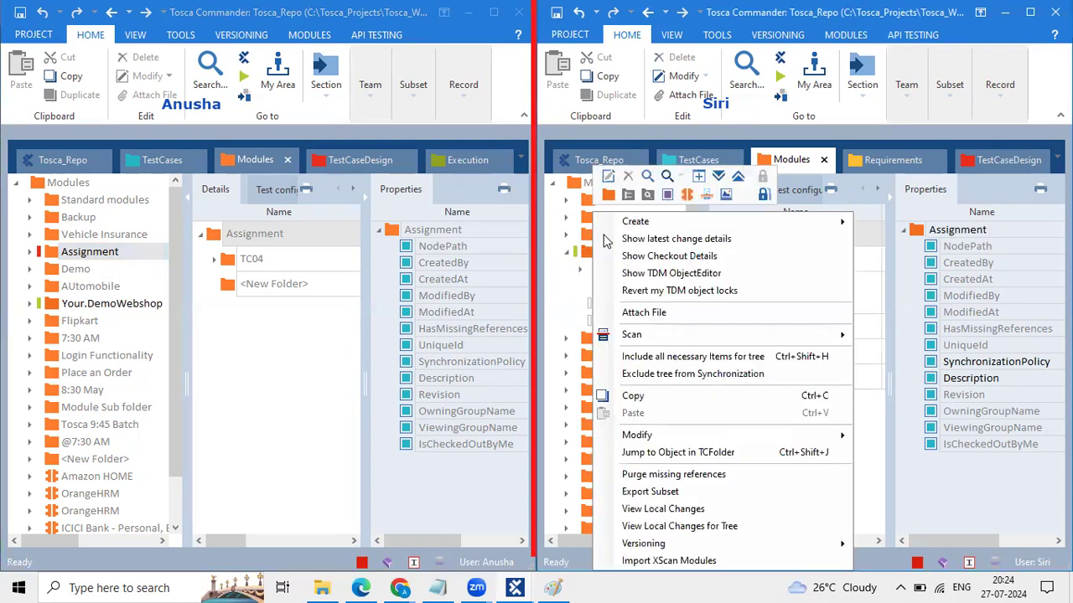
pyautogui.click(608, 195)
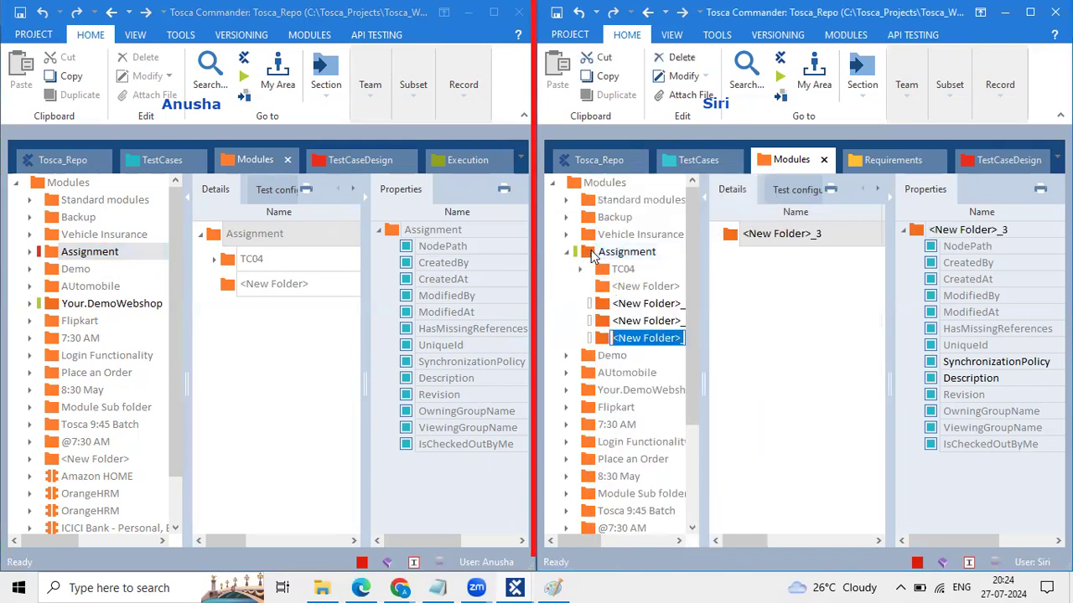
# Step: Create a nested new folder inside the first of those new folders
pyautogui.click(603, 307)
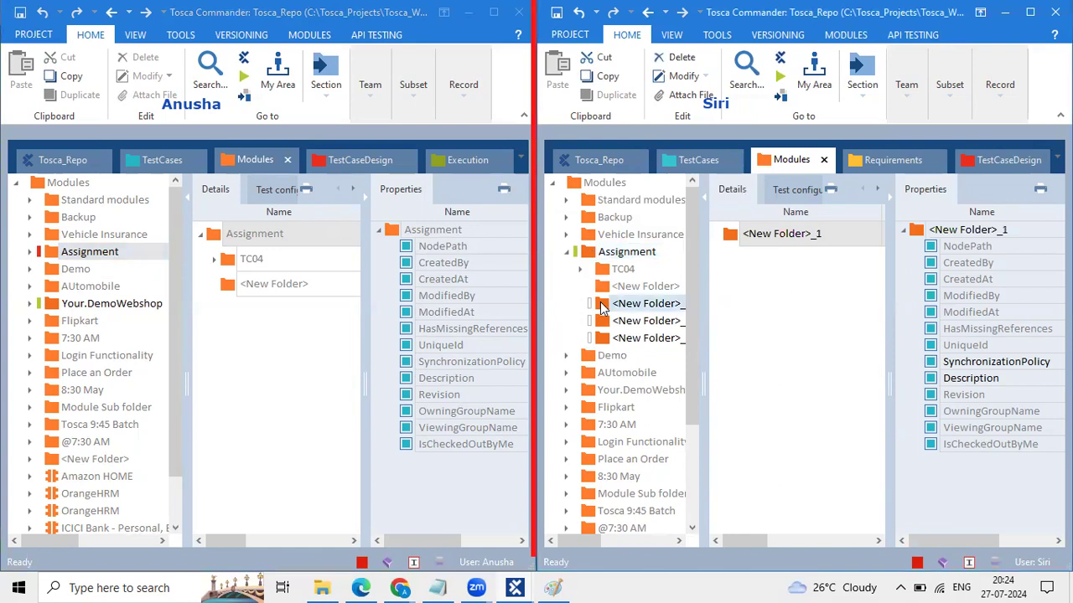
pyautogui.rightClick(601, 308)
pyautogui.click(618, 247)
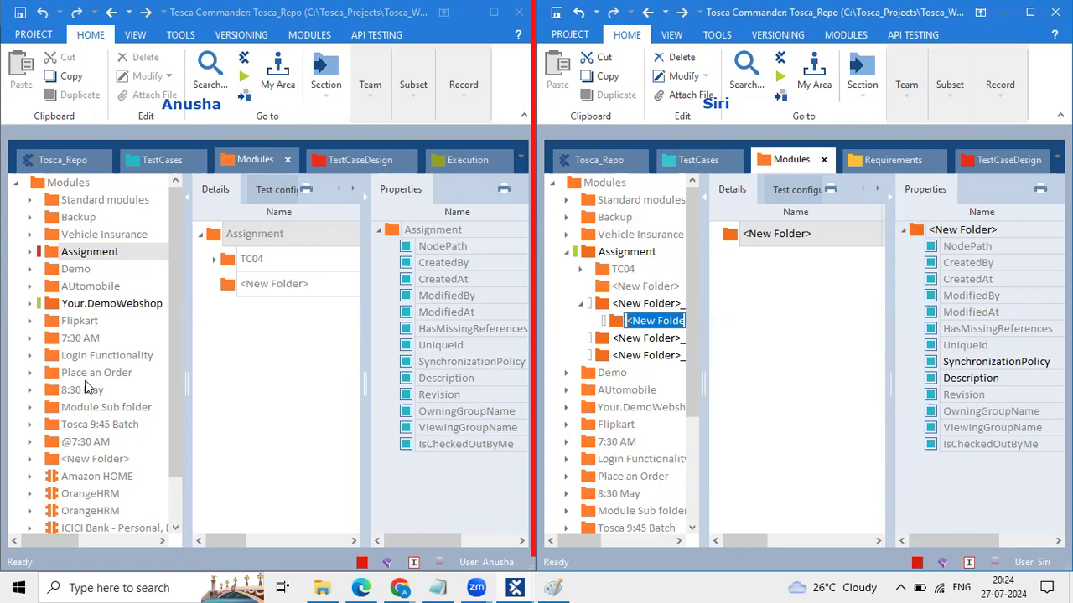
# Step: Expand Login Functionality in the first session and hide the Properties panels in both sessions
pyautogui.click(102, 360)
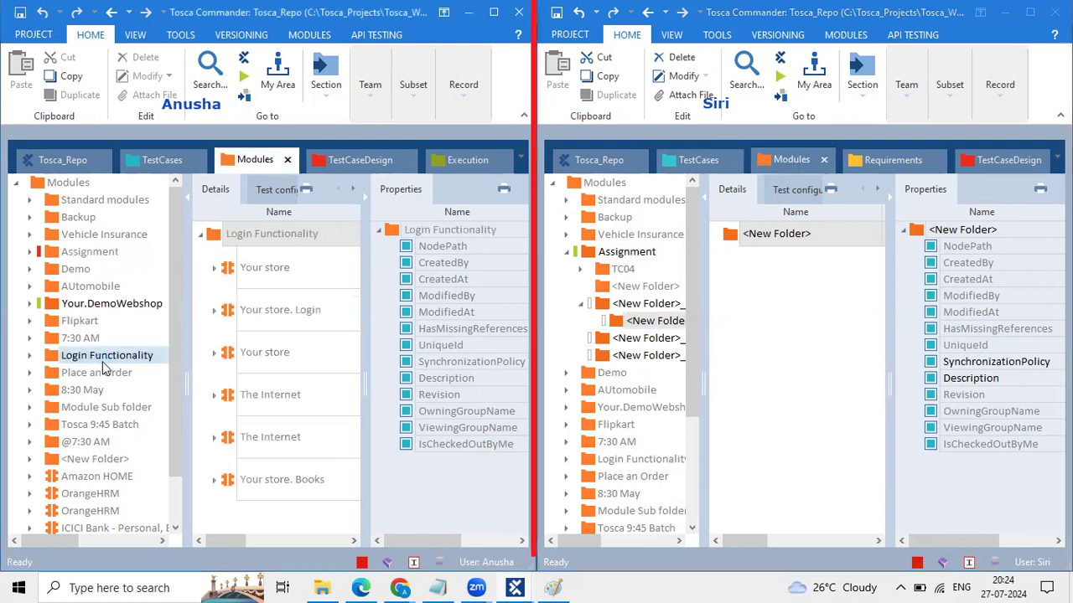
pyautogui.click(30, 356)
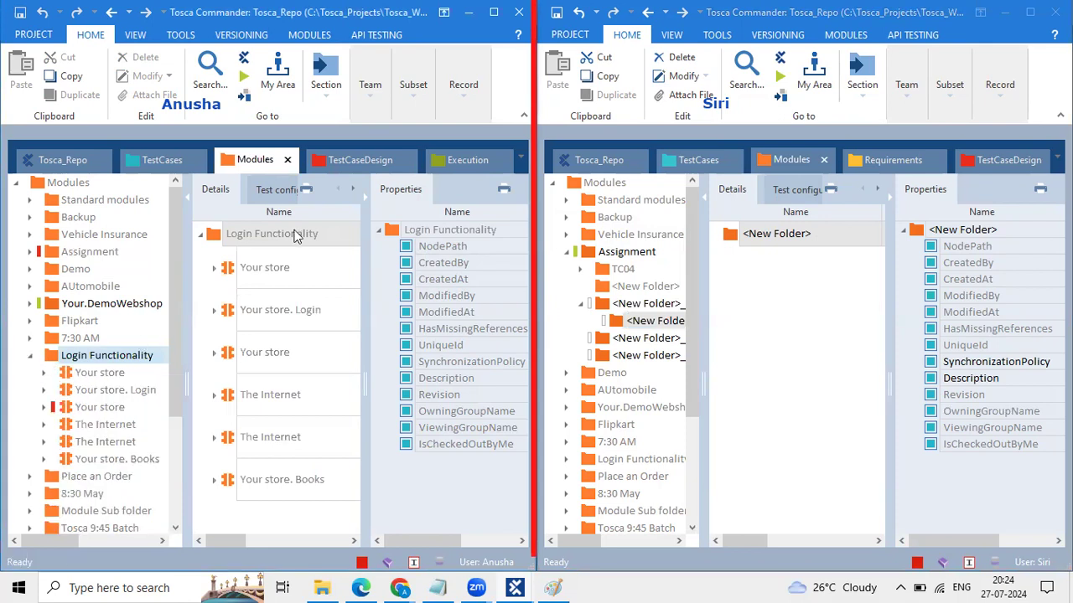
pyautogui.click(381, 116)
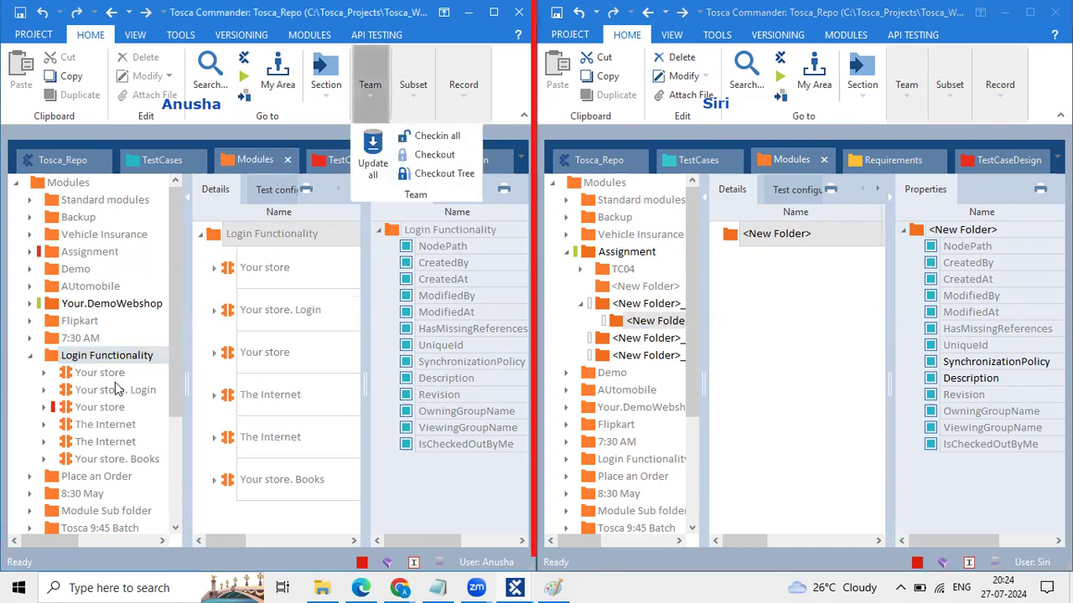
pyautogui.click(48, 358)
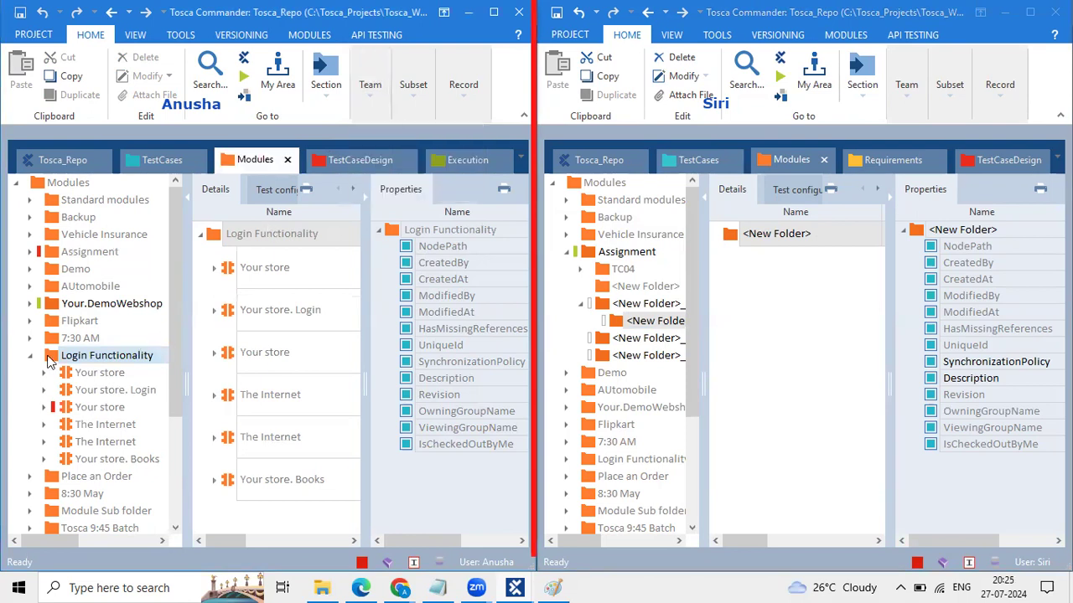
pyautogui.doubleClick(144, 357)
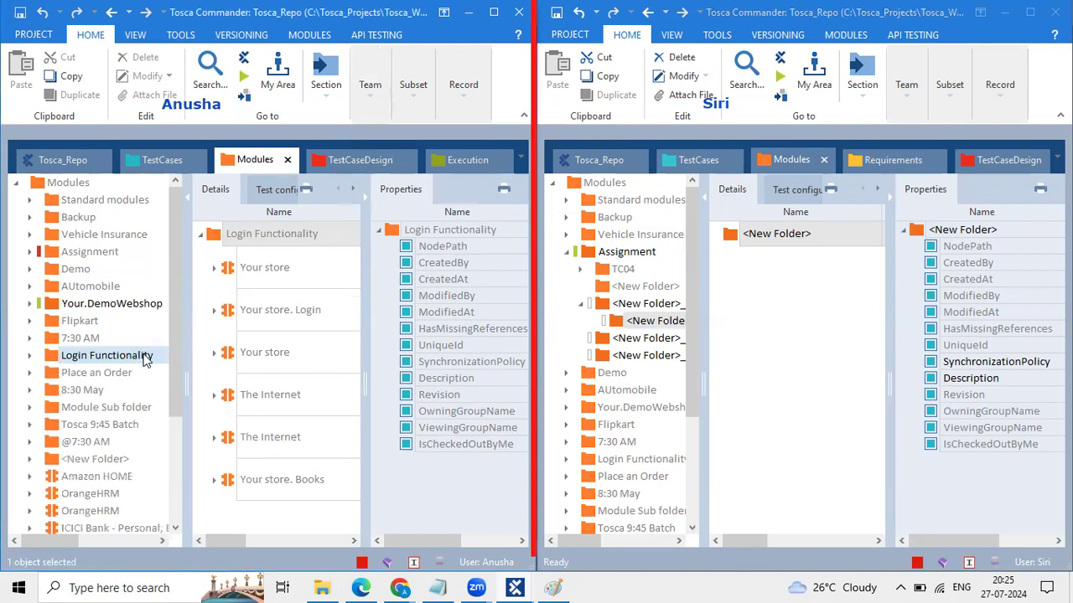
pyautogui.click(31, 357)
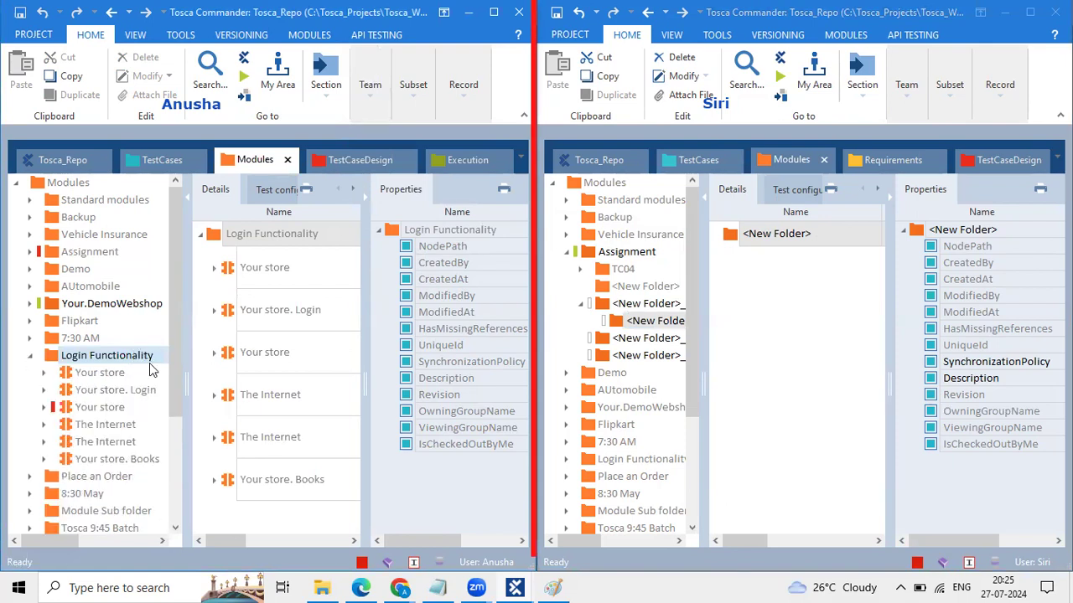
pyautogui.click(363, 197)
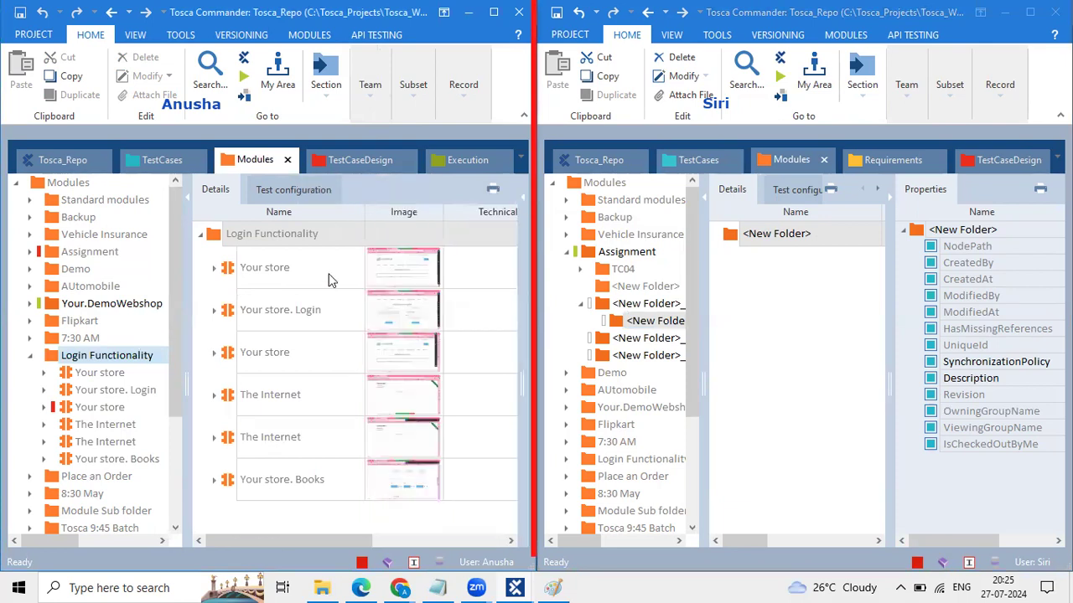
pyautogui.click(887, 188)
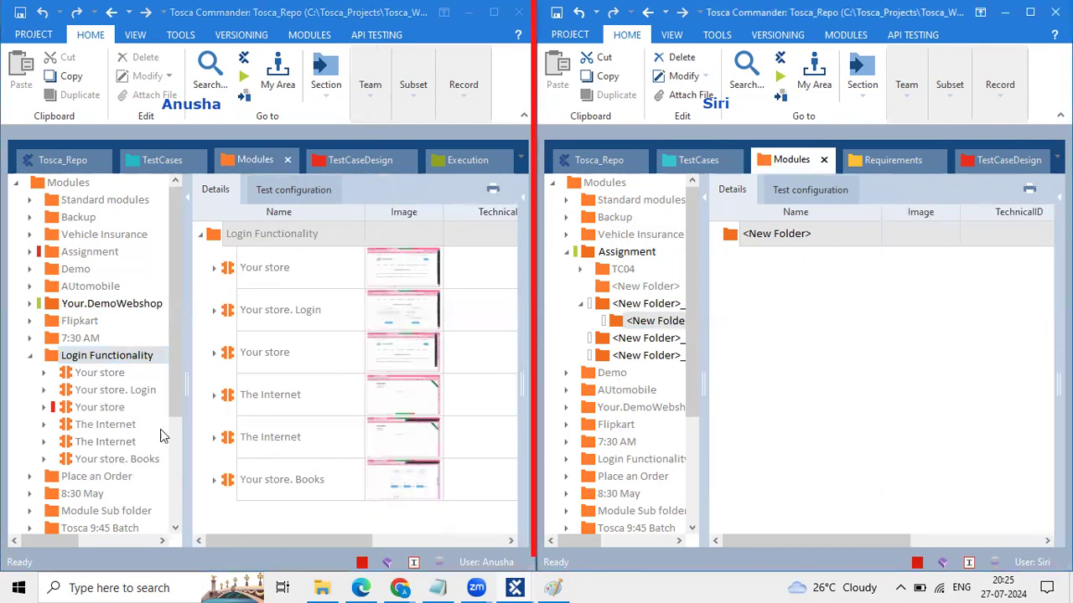
# Step: Preview the third Your store module, go back to Login Functionality, and reopen the checkout options
pyautogui.click(84, 413)
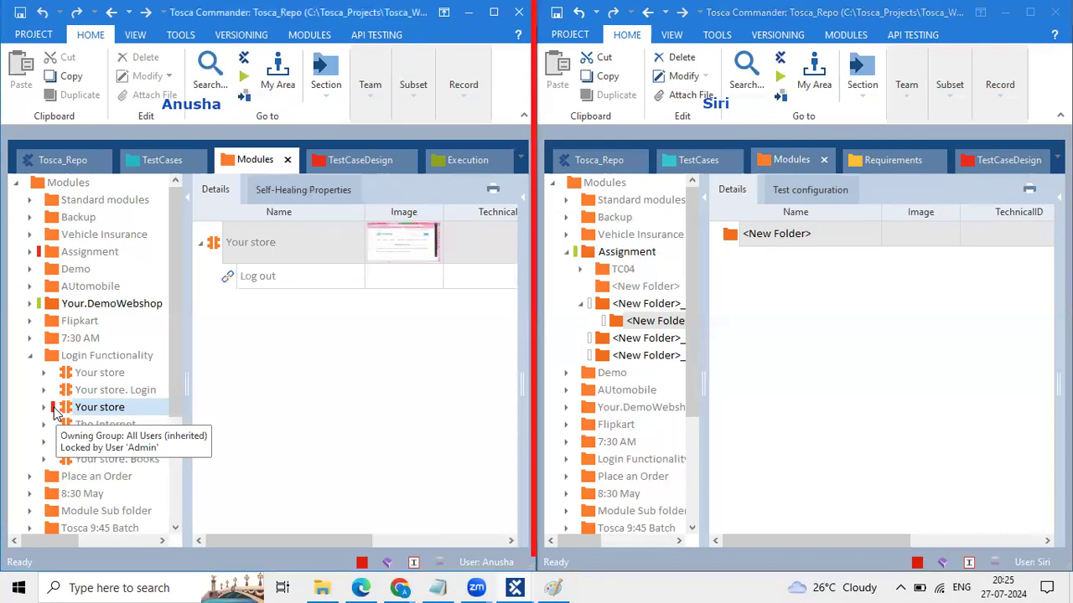
pyautogui.click(96, 354)
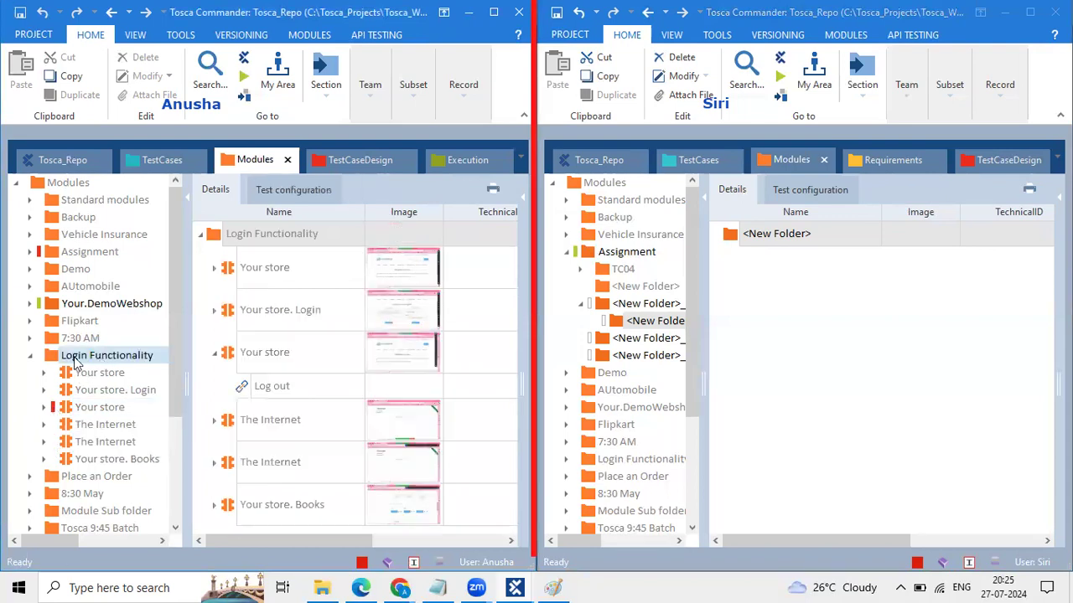
pyautogui.click(379, 87)
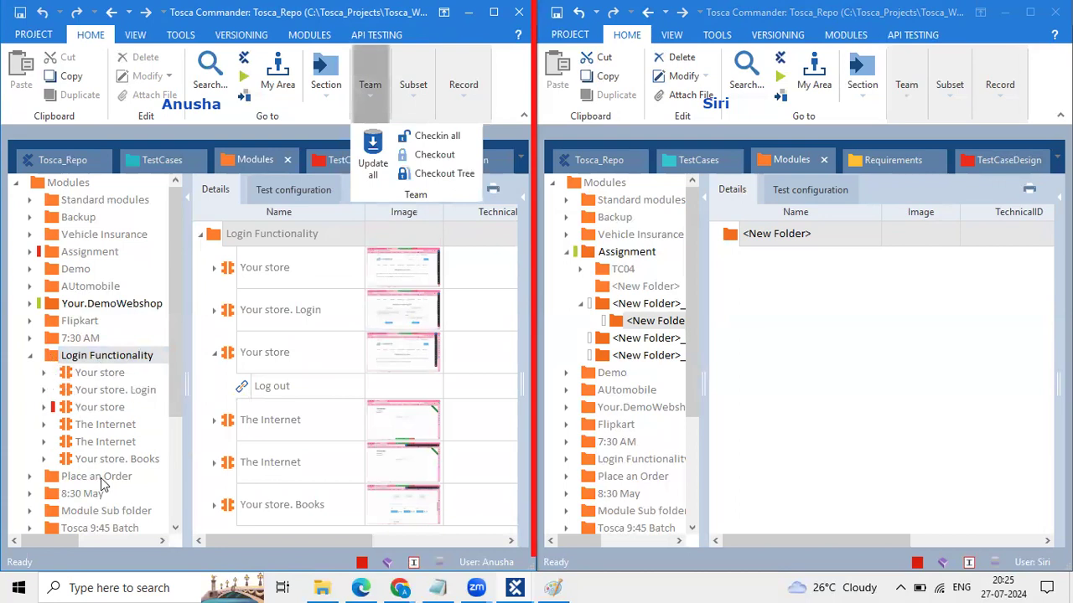
pyautogui.click(55, 366)
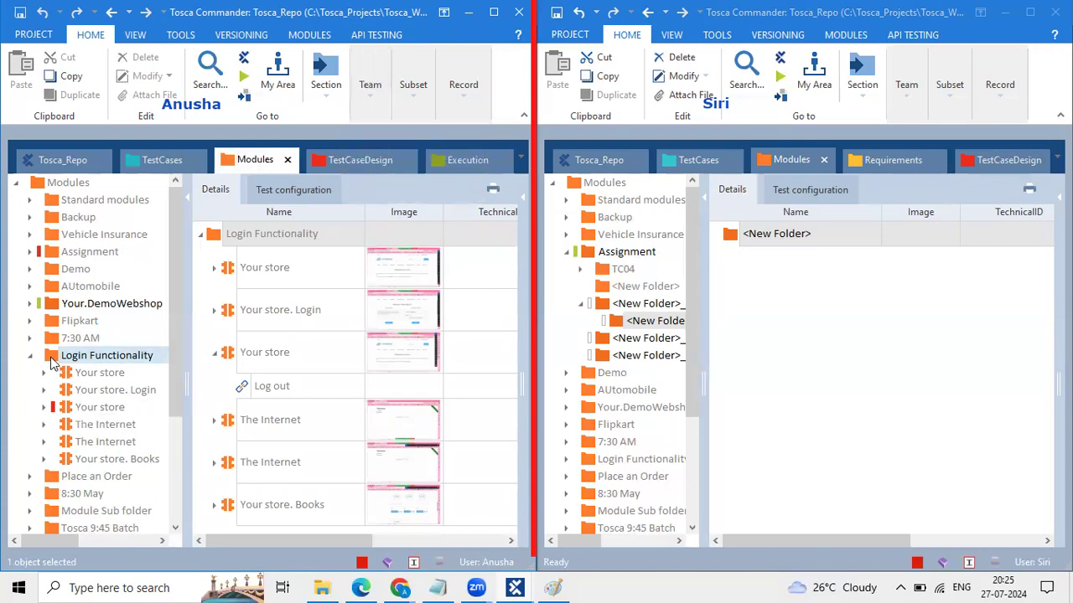
pyautogui.click(366, 109)
# Step: Check out the entire Login Functionality tree in the first session with Checkout Tree
pyautogui.click(429, 173)
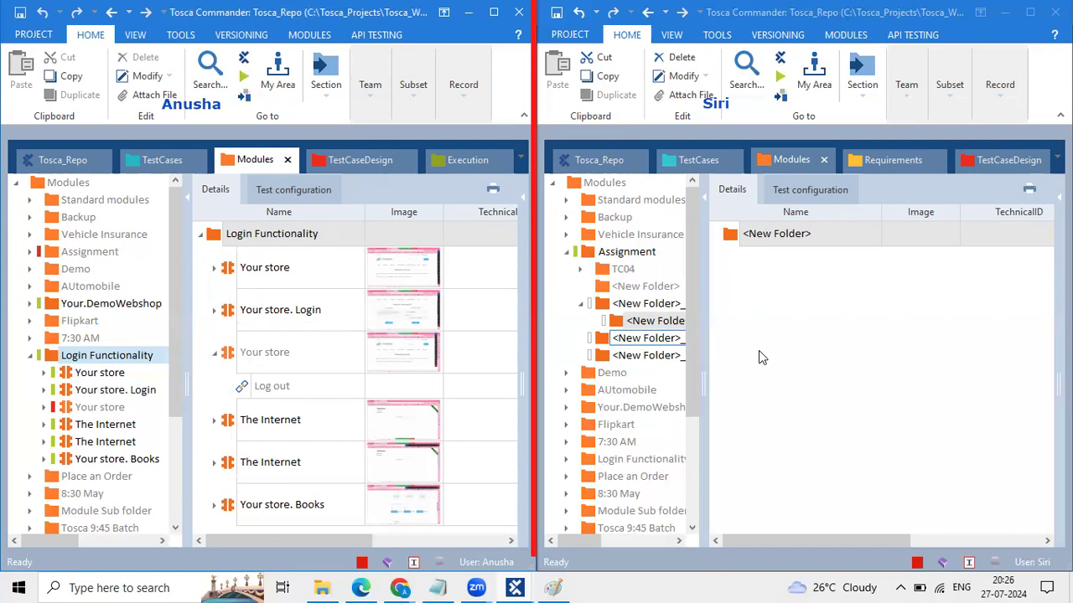
pyautogui.moveTo(706, 318); pyautogui.dragTo(751, 314)
pyautogui.scroll(-3, 608, 265)
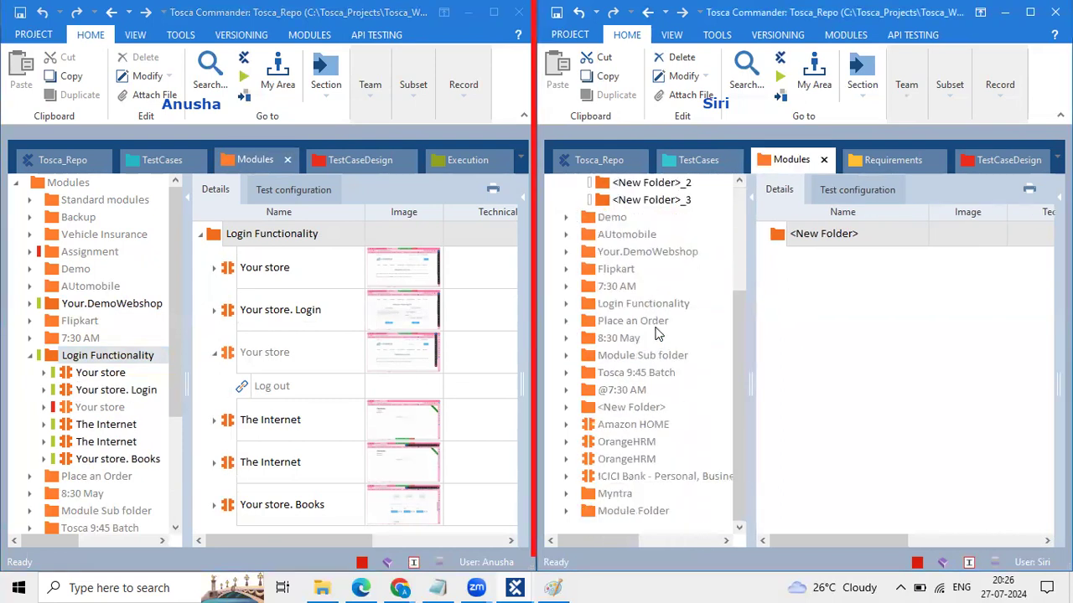
# Step: In the second session, expand Login Functionality and view the first Your store module
pyautogui.click(566, 302)
pyautogui.click(641, 321)
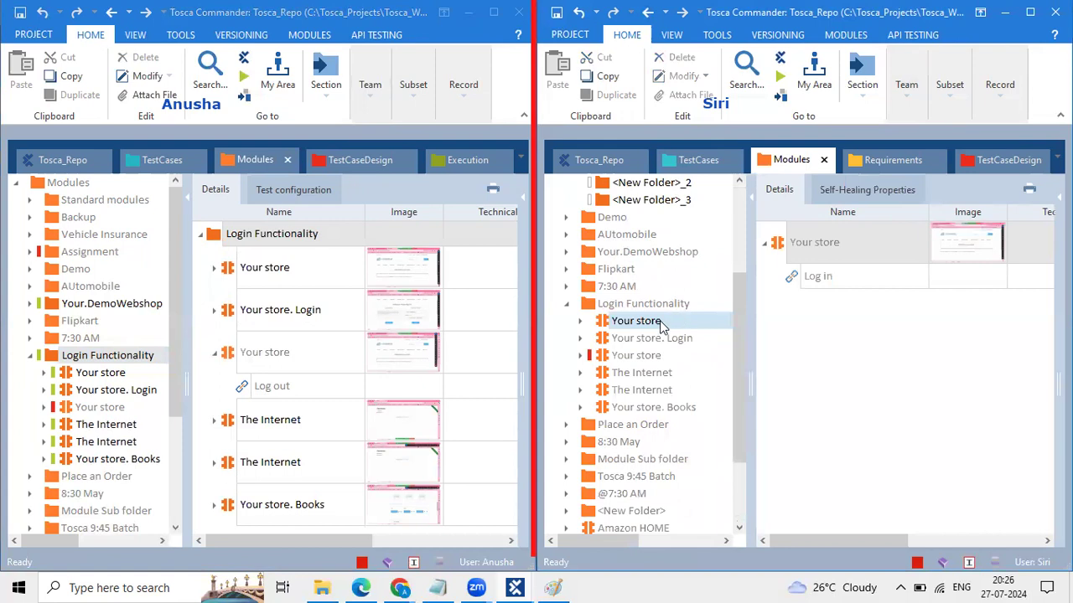
pyautogui.scroll(-1, 50, 360)
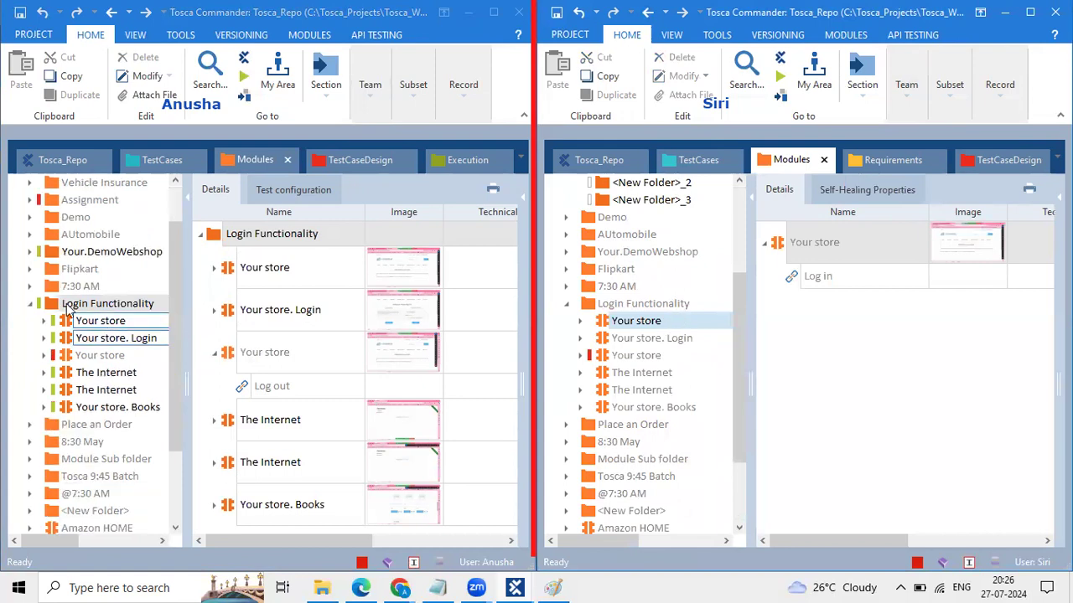
pyautogui.click(63, 391)
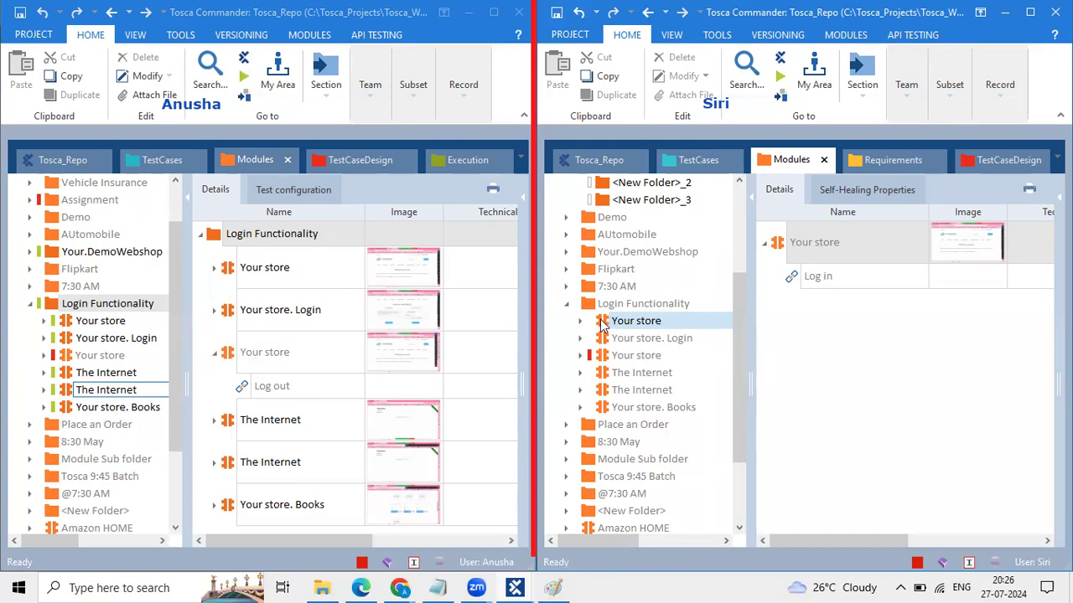
pyautogui.click(902, 102)
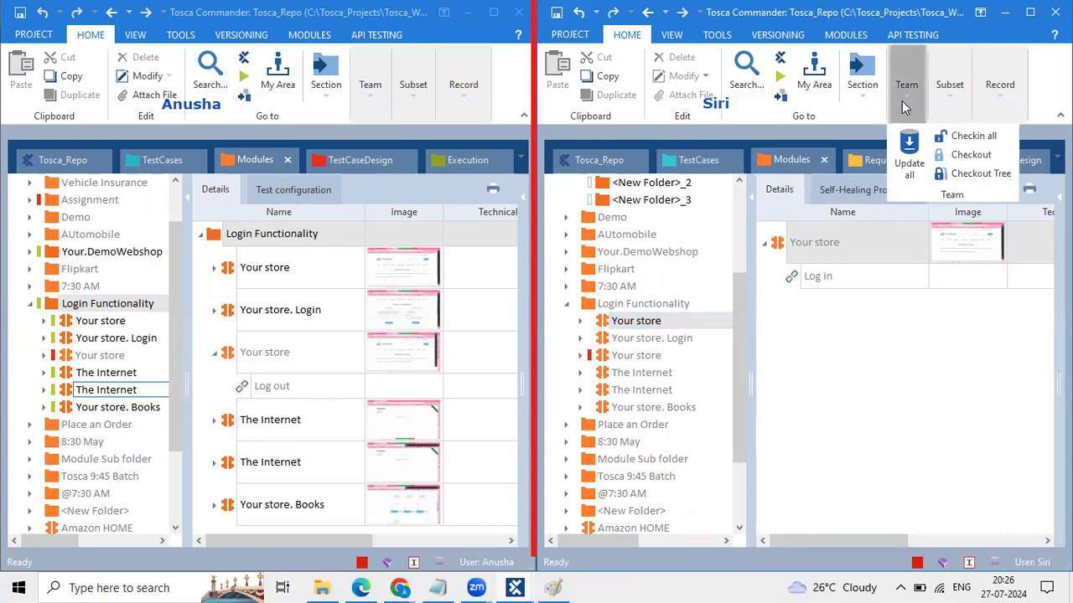
# Step: Try checking out Your store from the second session and read its lock owner
pyautogui.click(968, 164)
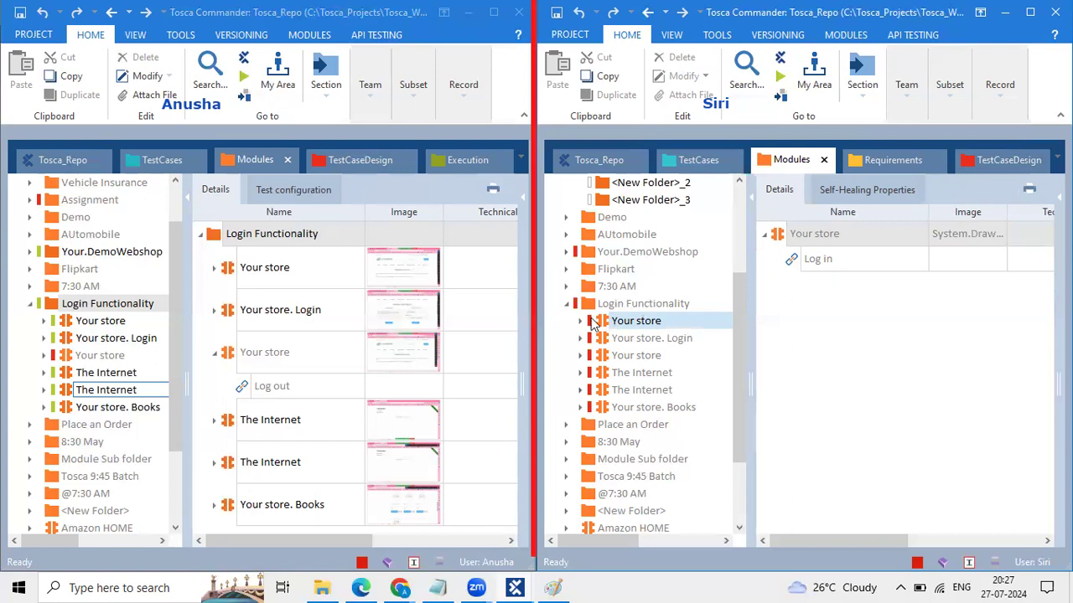
pyautogui.moveTo(592, 325)
# Step: In the first session, re-expand Login Functionality, open Your store. Books, and view its checkout options
pyautogui.click(87, 307)
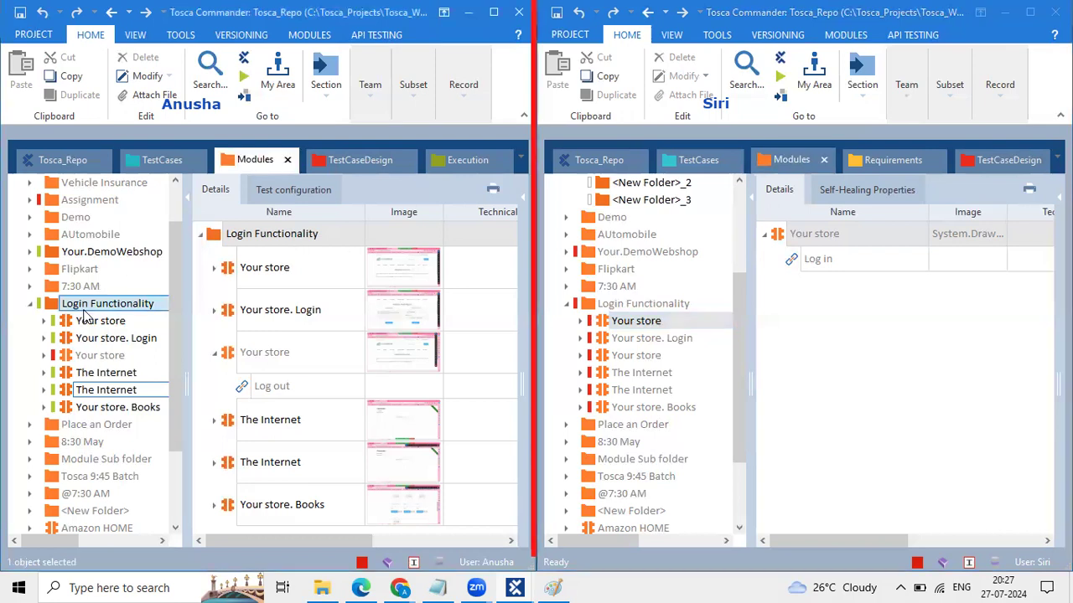
pyautogui.doubleClick(110, 307)
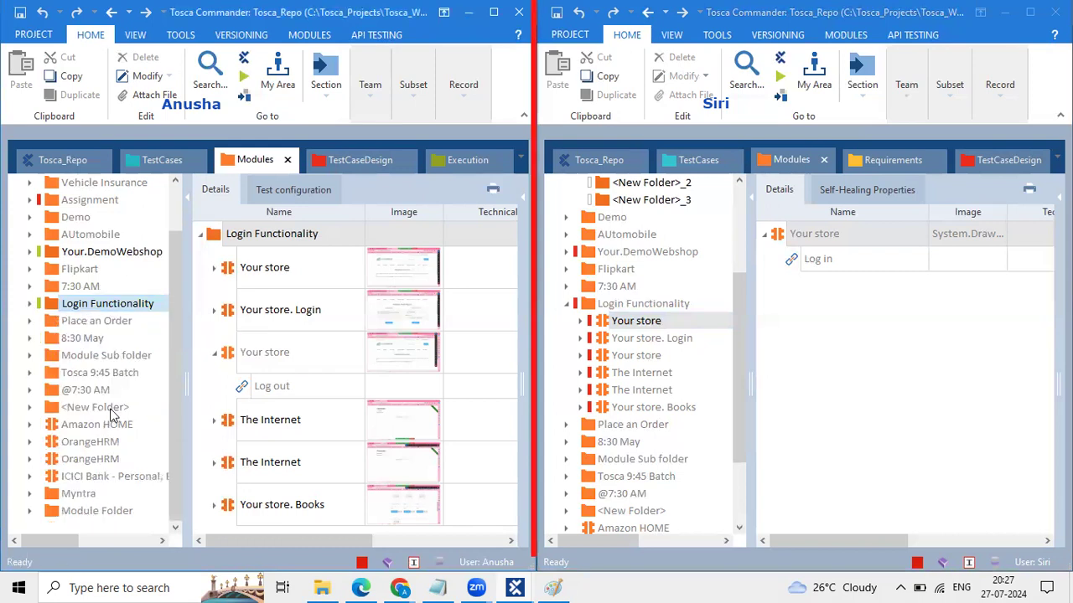
pyautogui.click(30, 303)
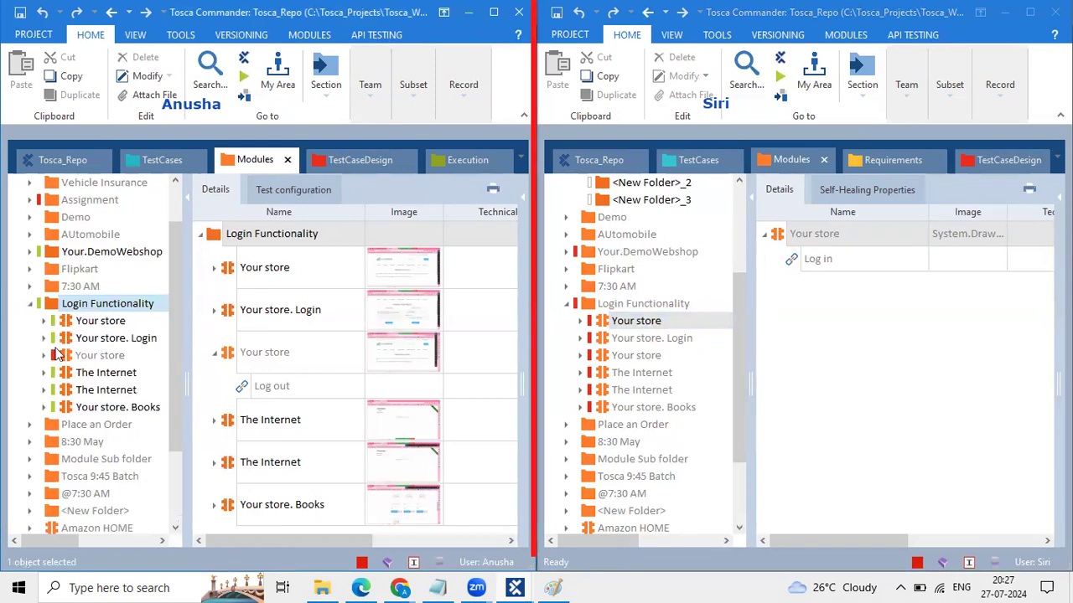
pyautogui.click(102, 409)
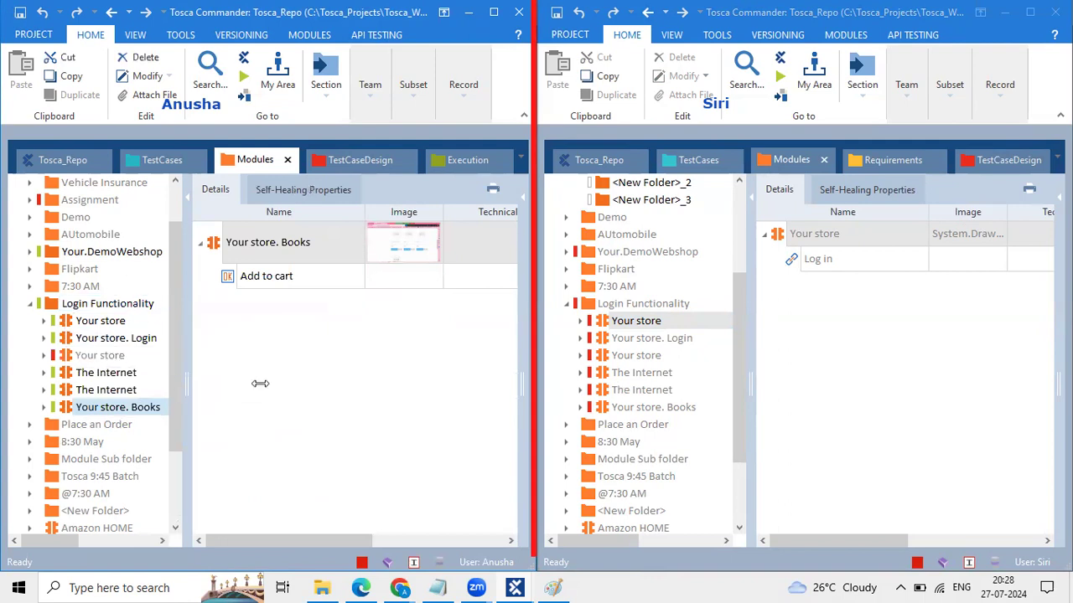
pyautogui.click(369, 84)
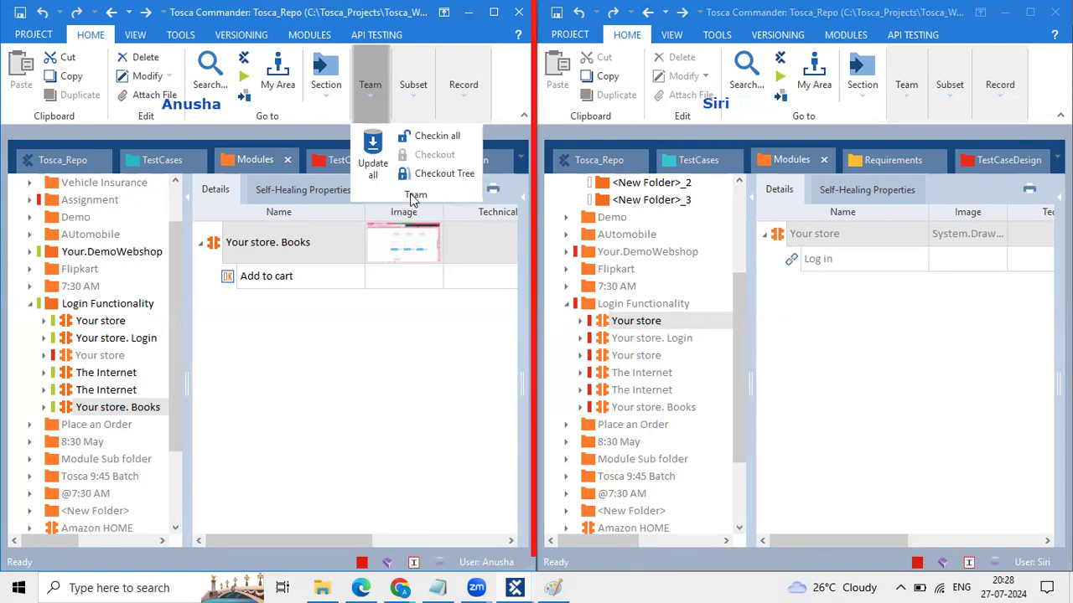
# Step: Check out the whole 7:30 AM folder tree from the second session
pyautogui.click(306, 409)
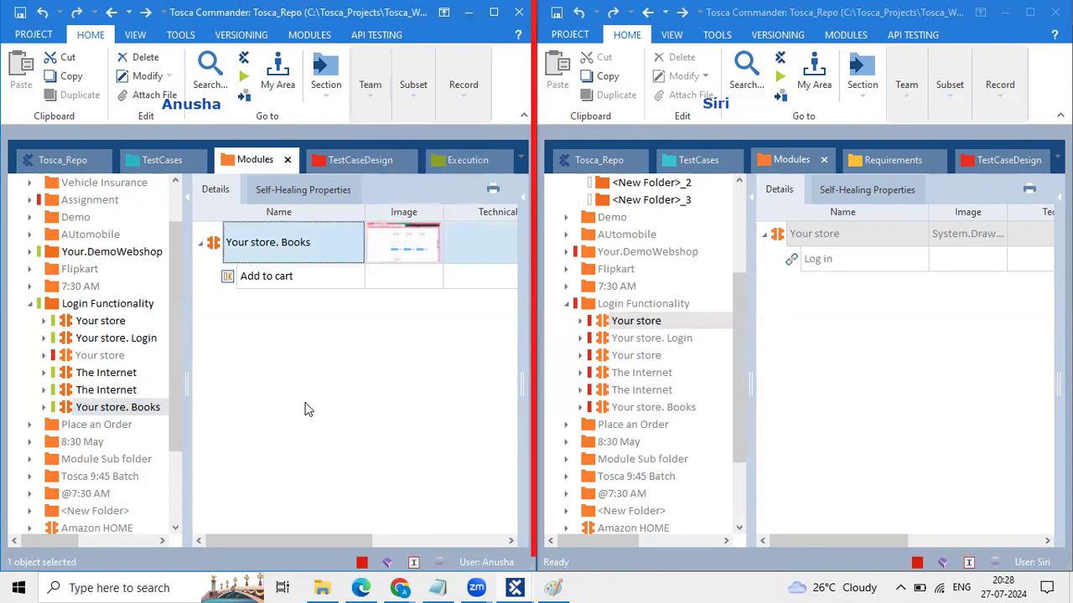
pyautogui.click(420, 119)
pyautogui.click(379, 83)
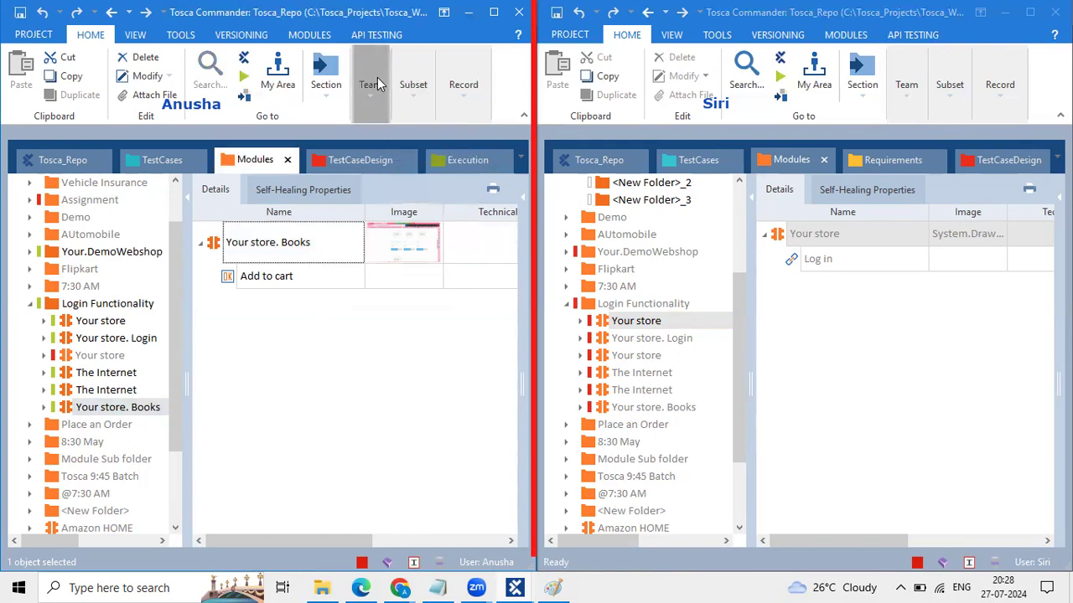
pyautogui.click(377, 83)
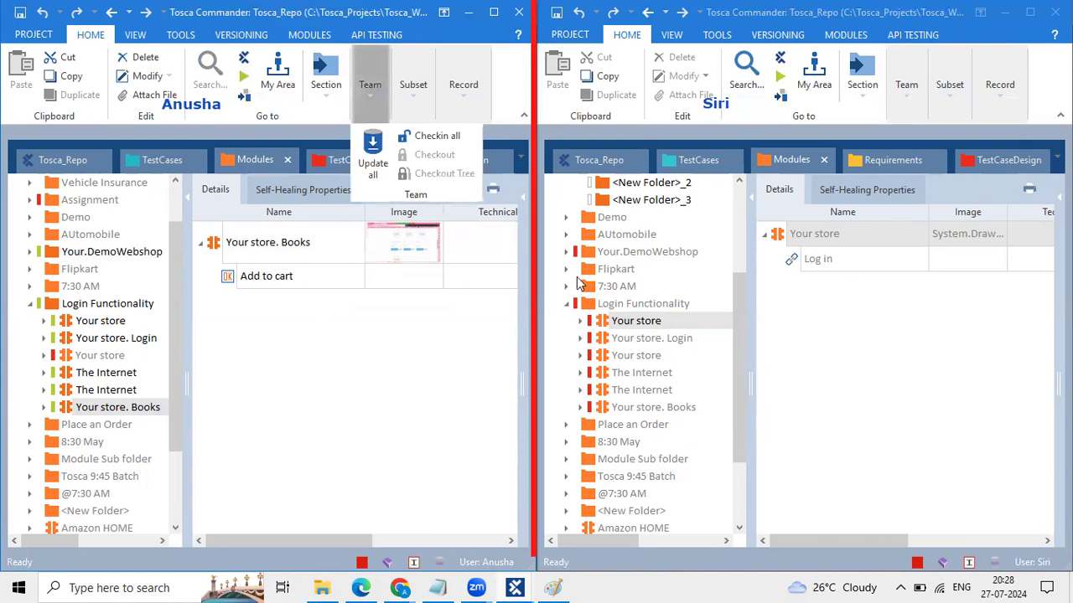
pyautogui.click(618, 286)
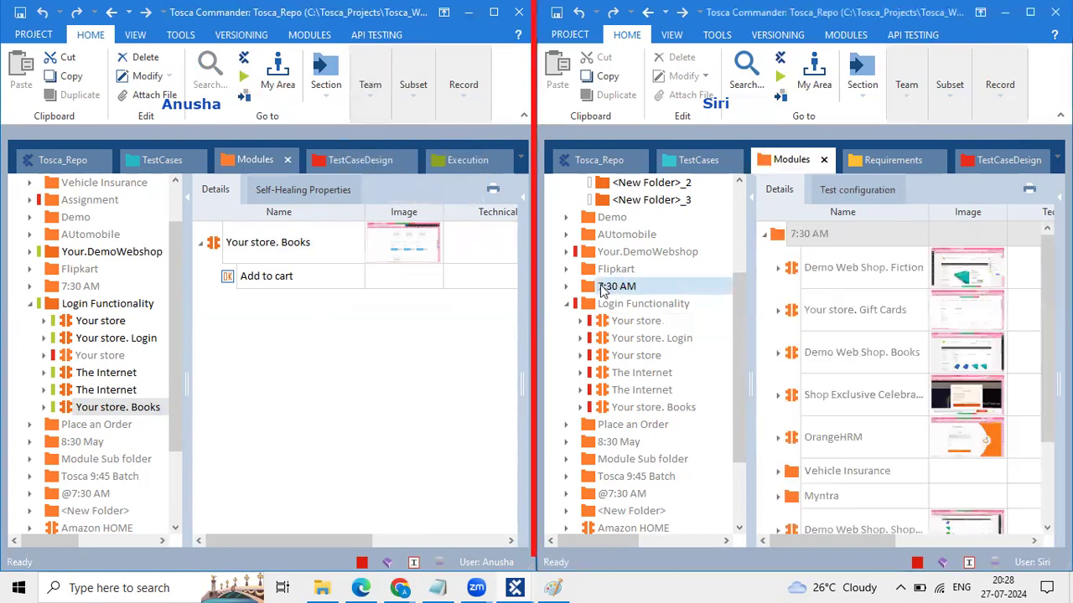
pyautogui.click(566, 289)
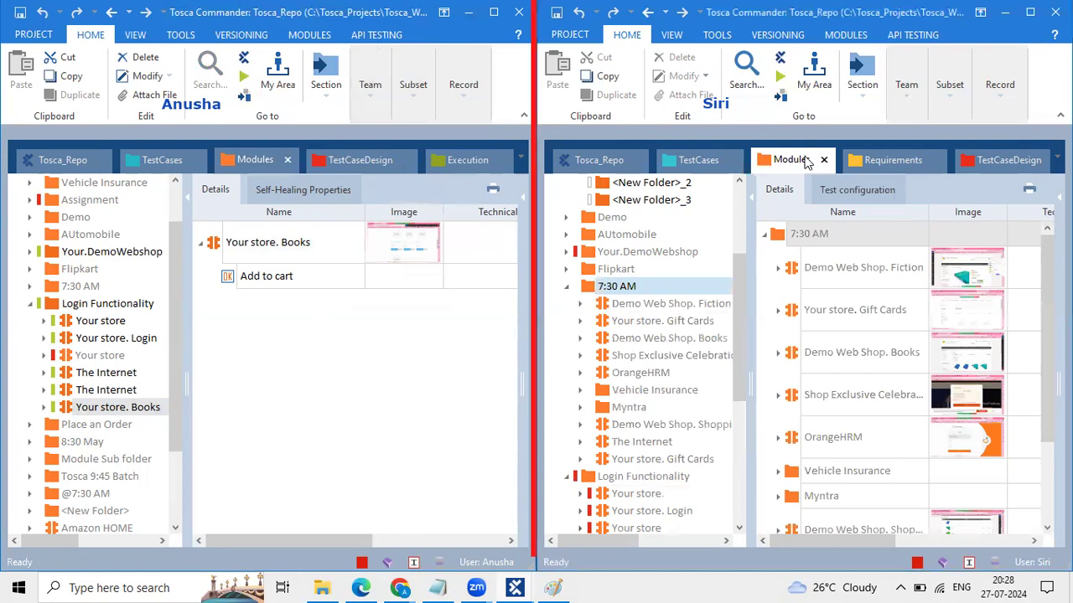
pyautogui.click(903, 88)
pyautogui.click(972, 173)
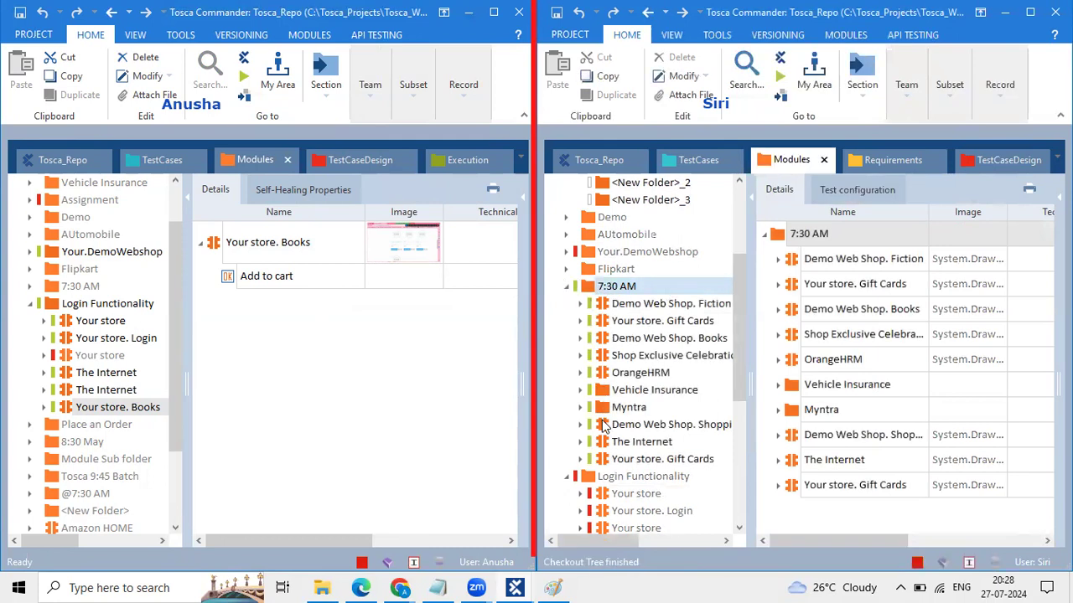
# Step: Browse the Vehicle Insurance and Myntra subfolders, then expand 7:30 AM in the first session
pyautogui.click(580, 391)
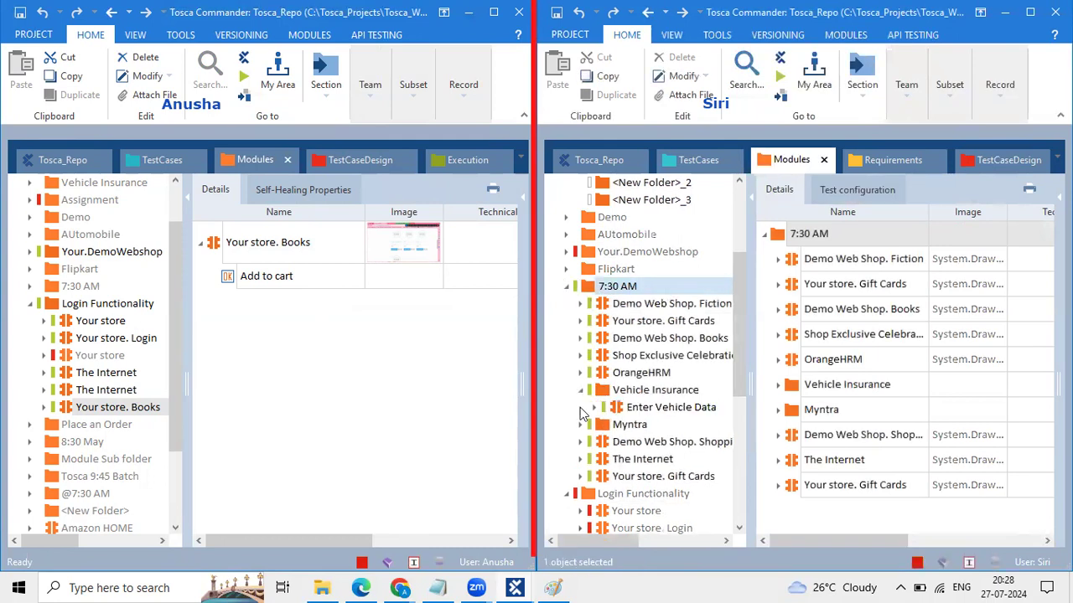
pyautogui.click(581, 425)
pyautogui.click(582, 425)
pyautogui.click(582, 425)
pyautogui.scroll(-2, 584, 429)
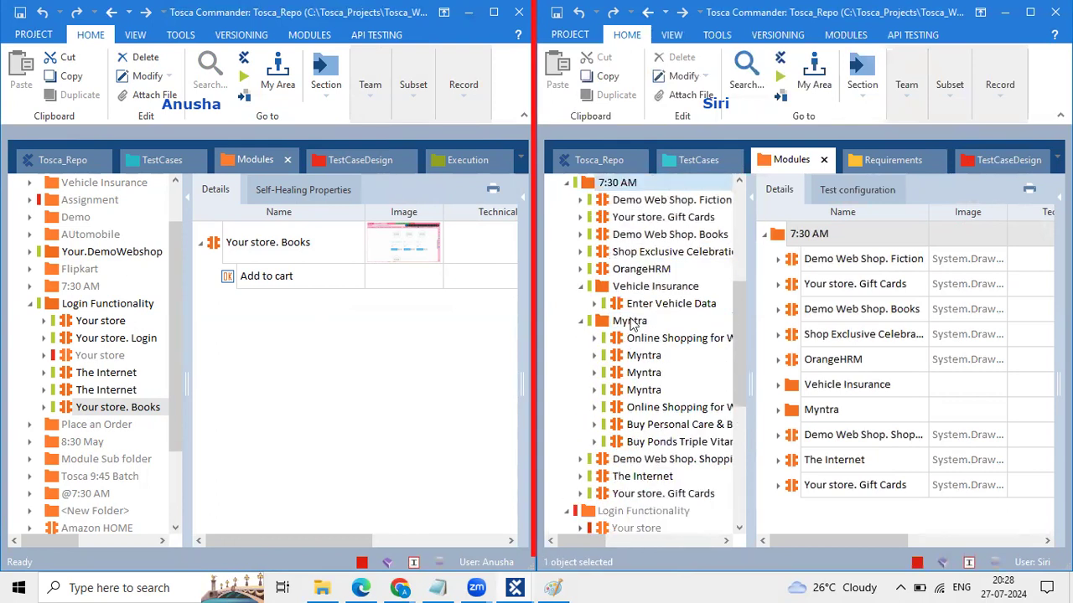
pyautogui.click(581, 287)
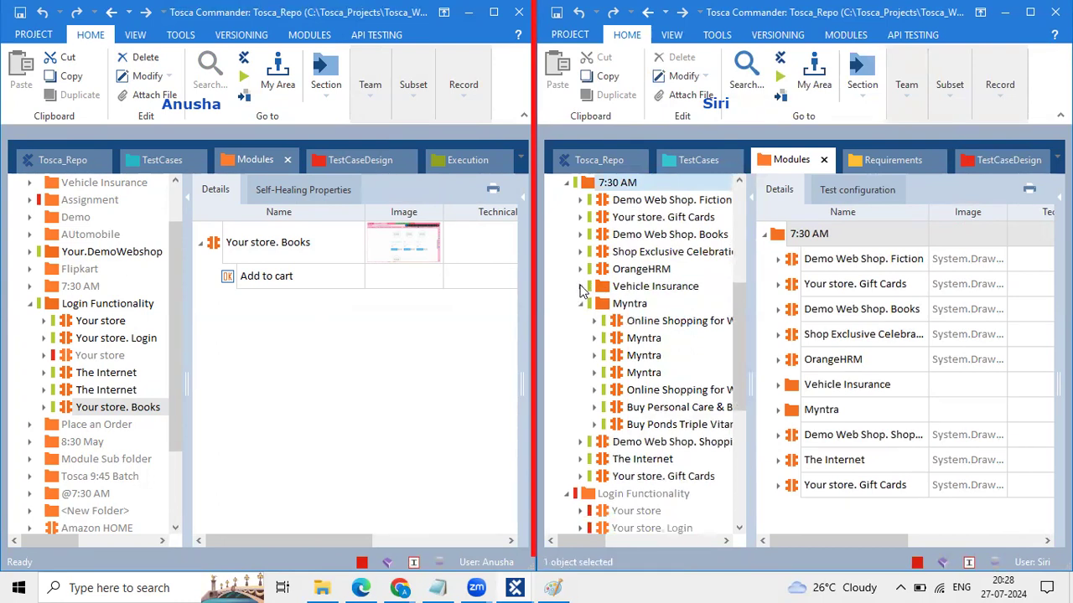
pyautogui.click(581, 303)
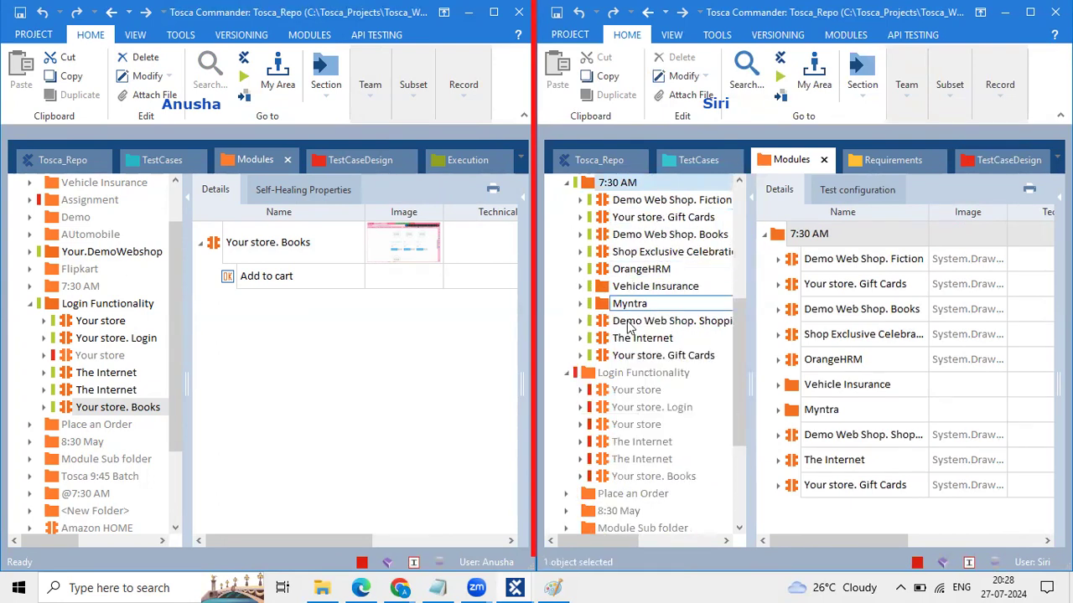
pyautogui.click(29, 288)
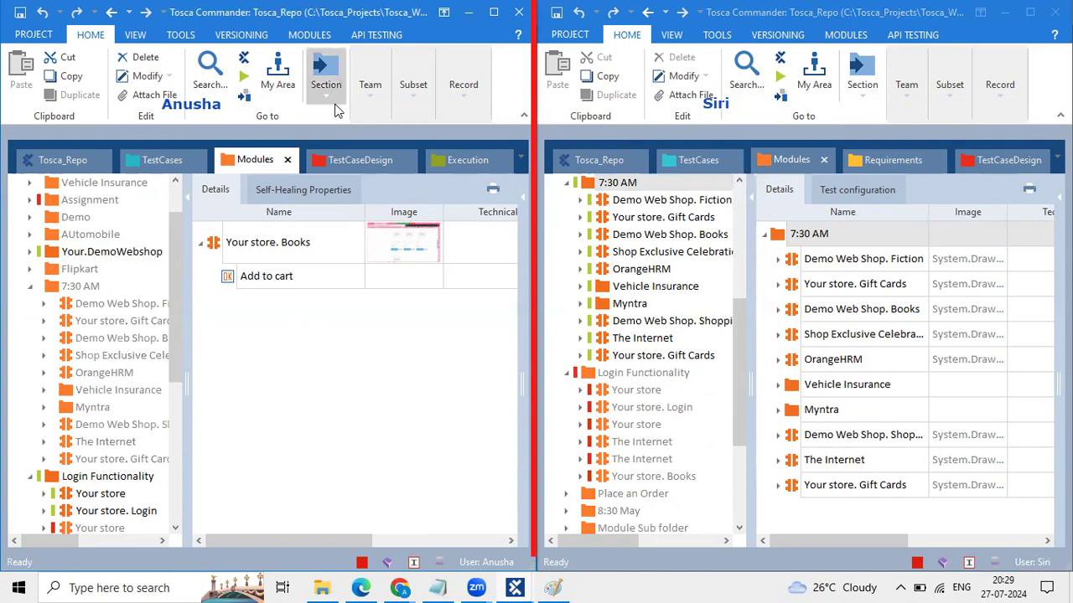
pyautogui.click(371, 97)
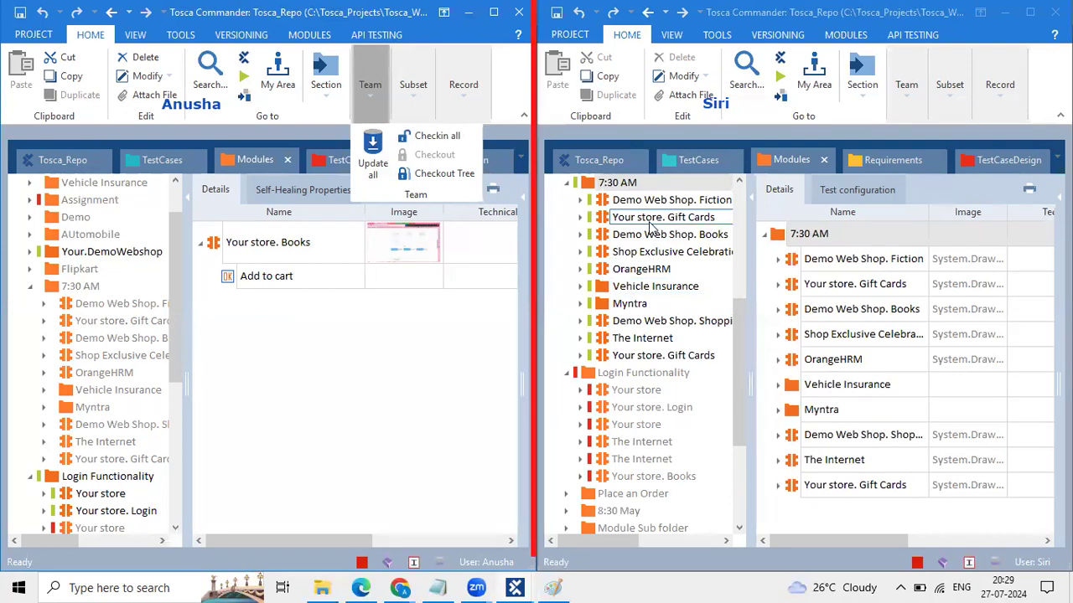
# Step: Create new folders under 7:30 AM in the second session's tree
pyautogui.rightClick(595, 186)
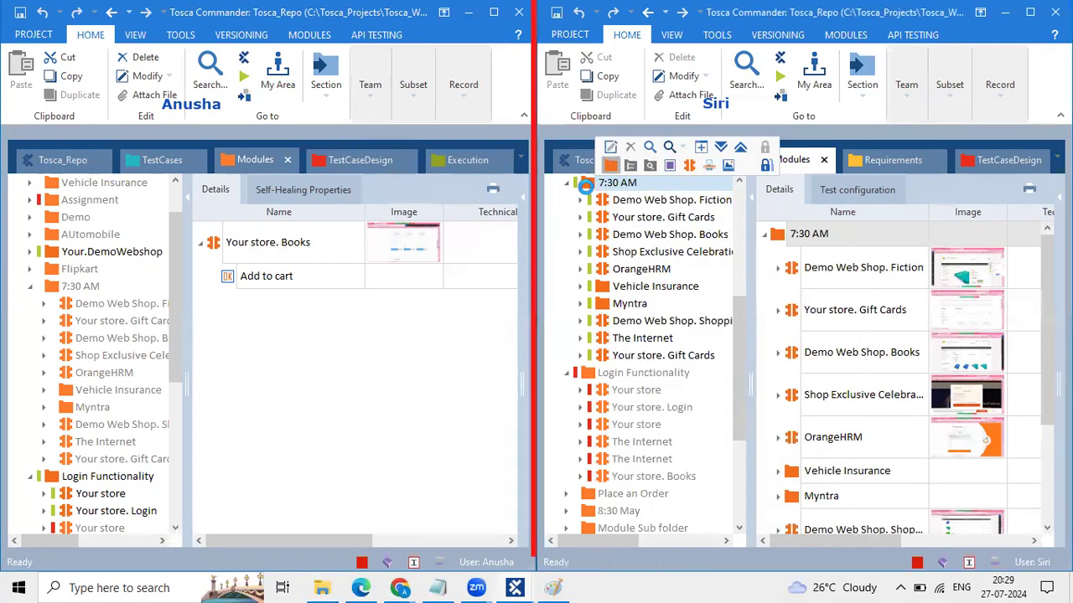
pyautogui.click(610, 165)
pyautogui.rightClick(587, 184)
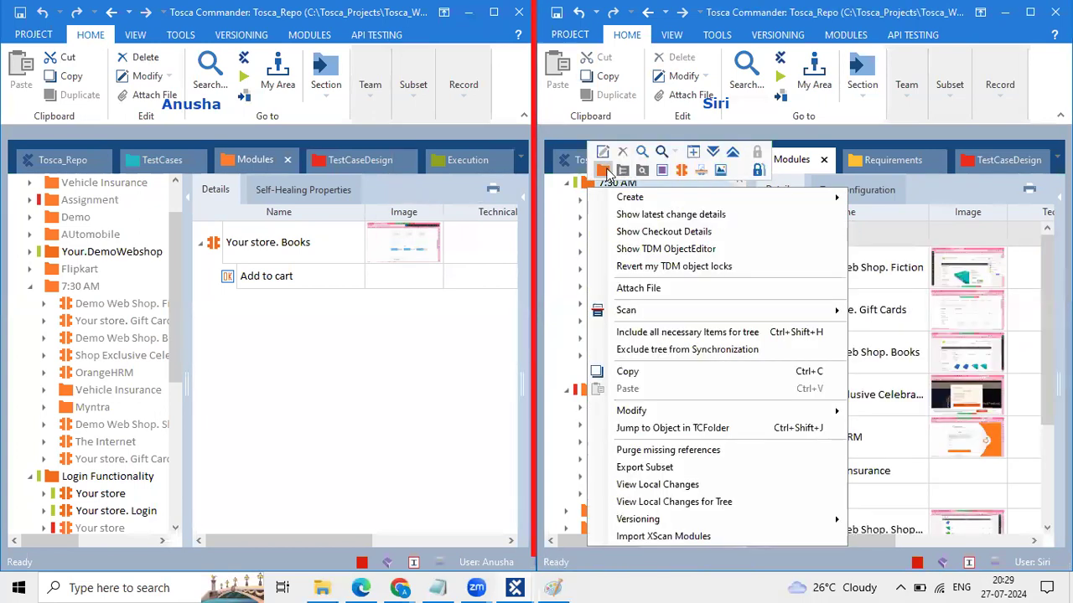
pyautogui.press('Escape')
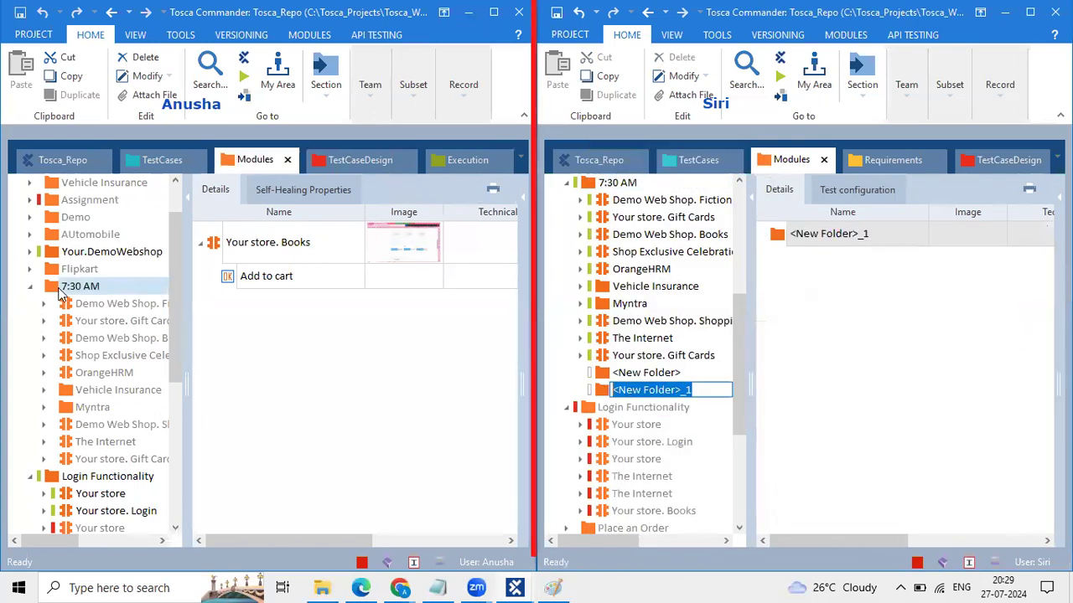
# Step: List 7:30 AM's modules in the first session and check <New Folder> and <New Folder>_1
pyautogui.click(58, 290)
pyautogui.scroll(-1, 92, 331)
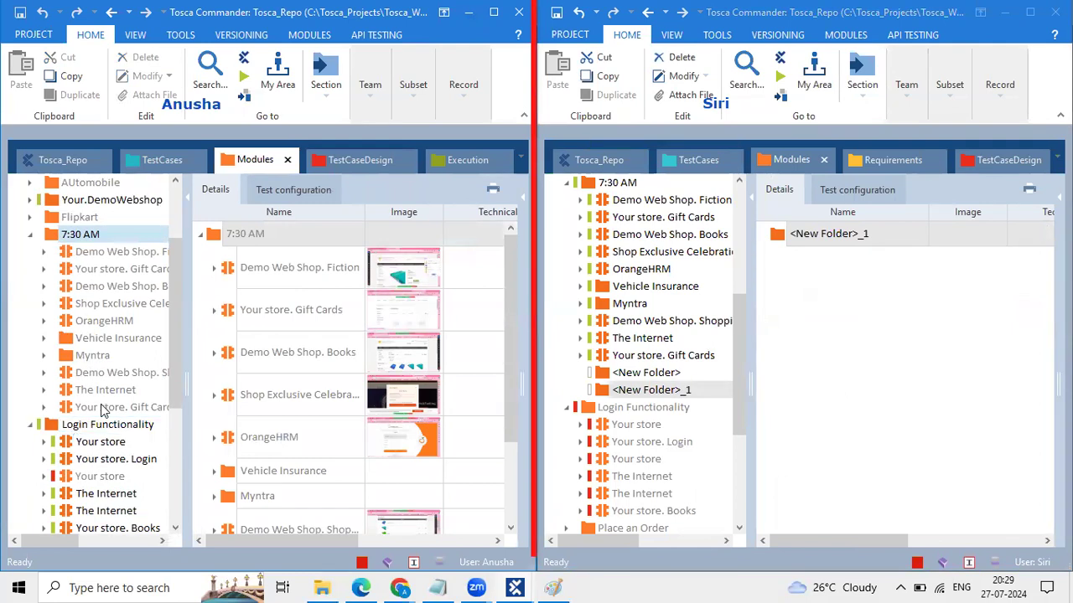
pyautogui.click(649, 375)
pyautogui.click(639, 389)
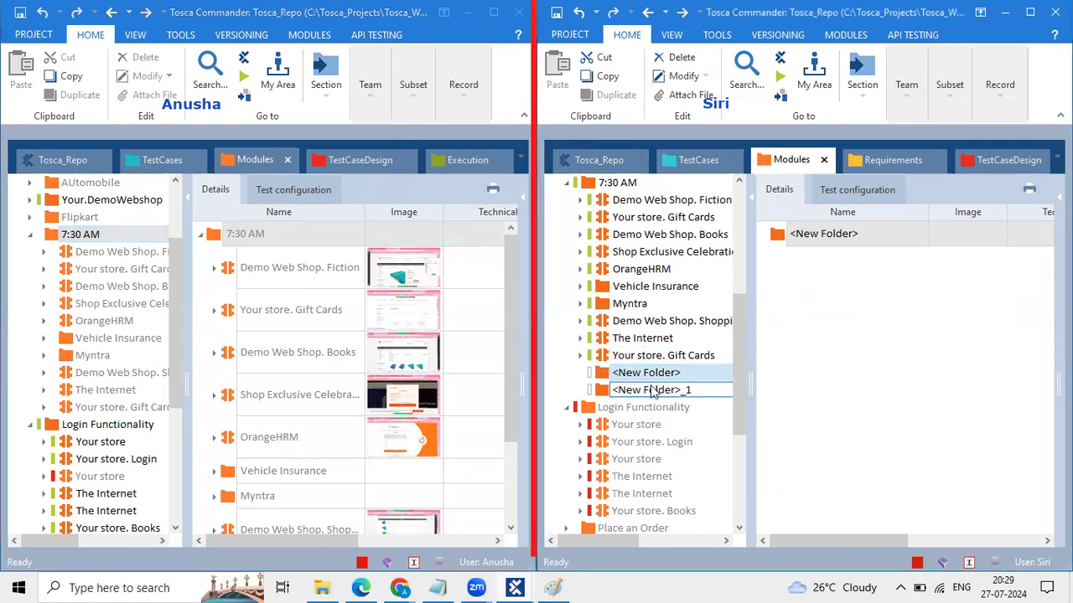
pyautogui.click(58, 237)
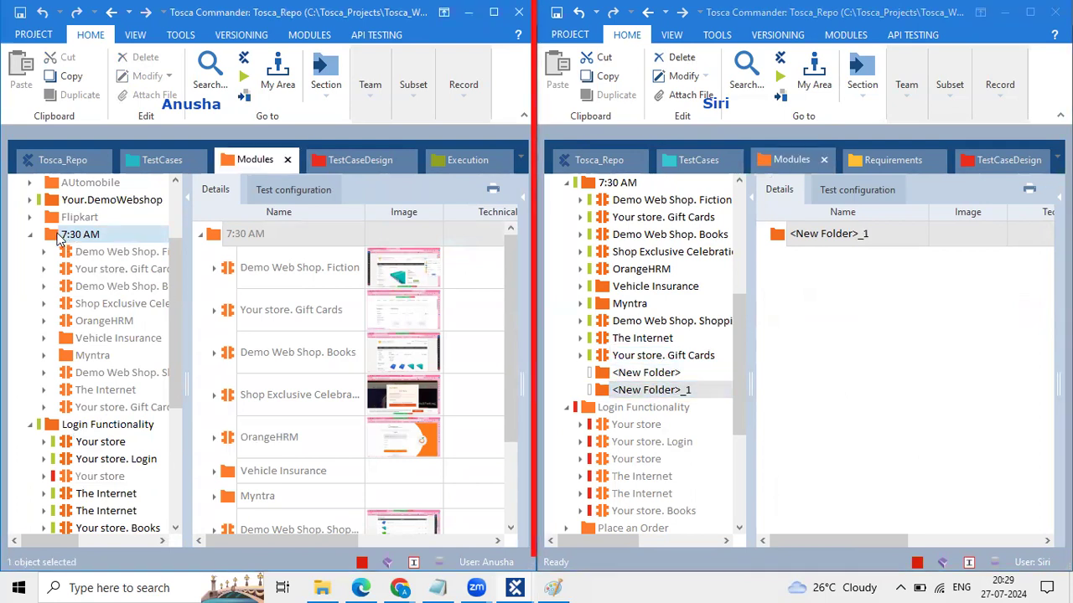
pyautogui.click(354, 110)
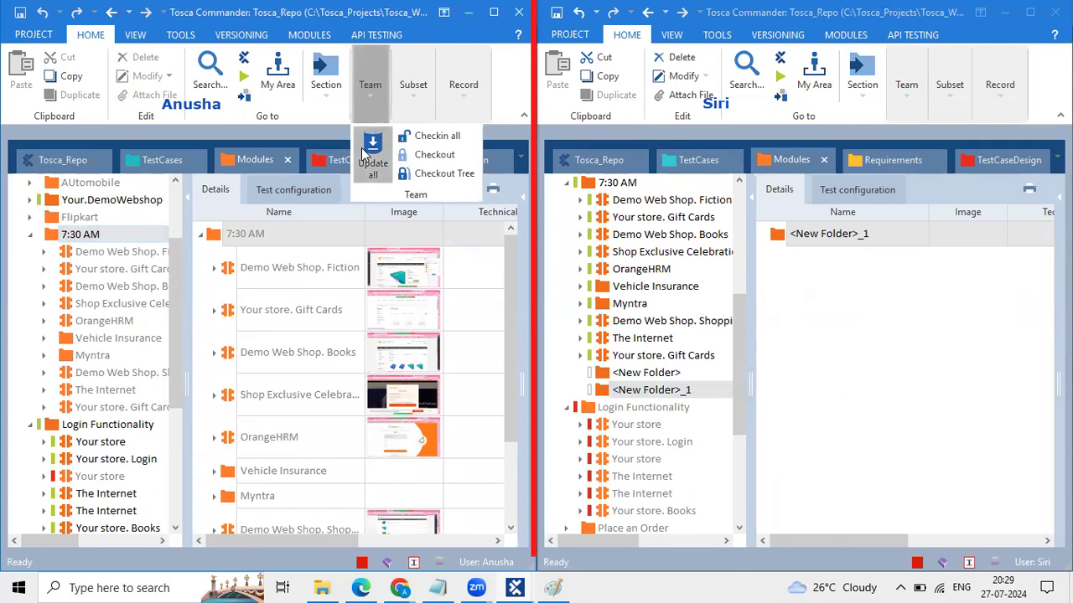
# Step: Run Update all in the first session, cancel the accidental rename, then open TestCases
pyautogui.click(365, 149)
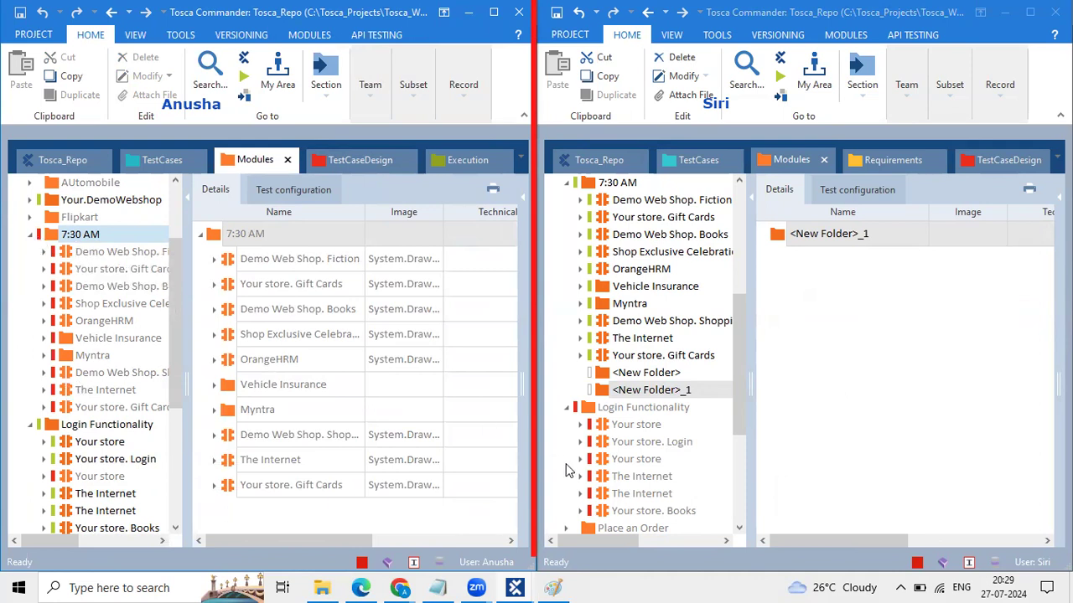
pyautogui.click(646, 374)
pyautogui.click(633, 398)
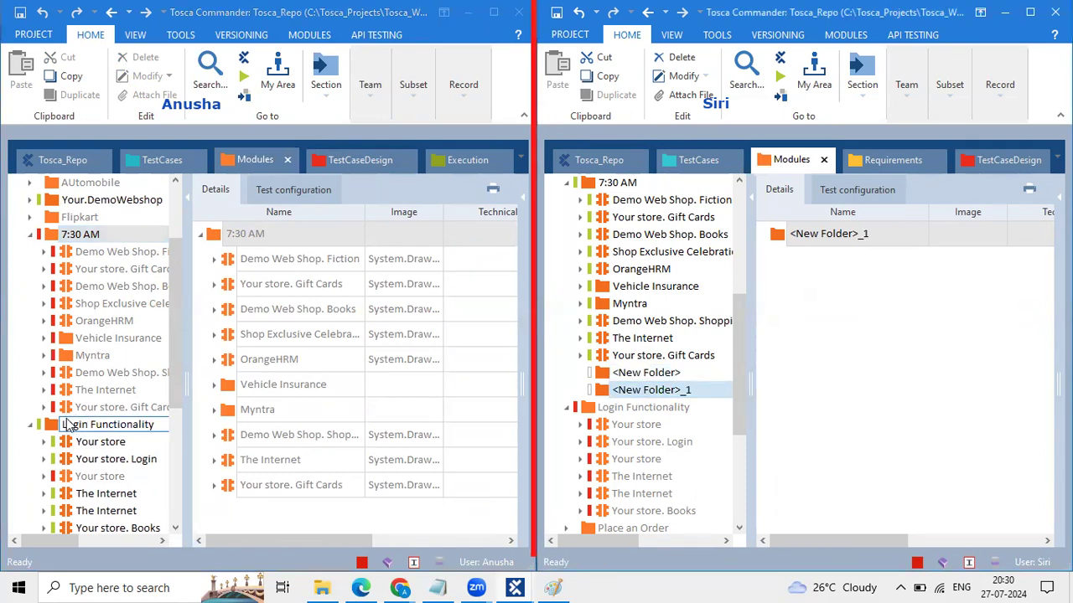
pyautogui.press('Return')
pyautogui.click(372, 89)
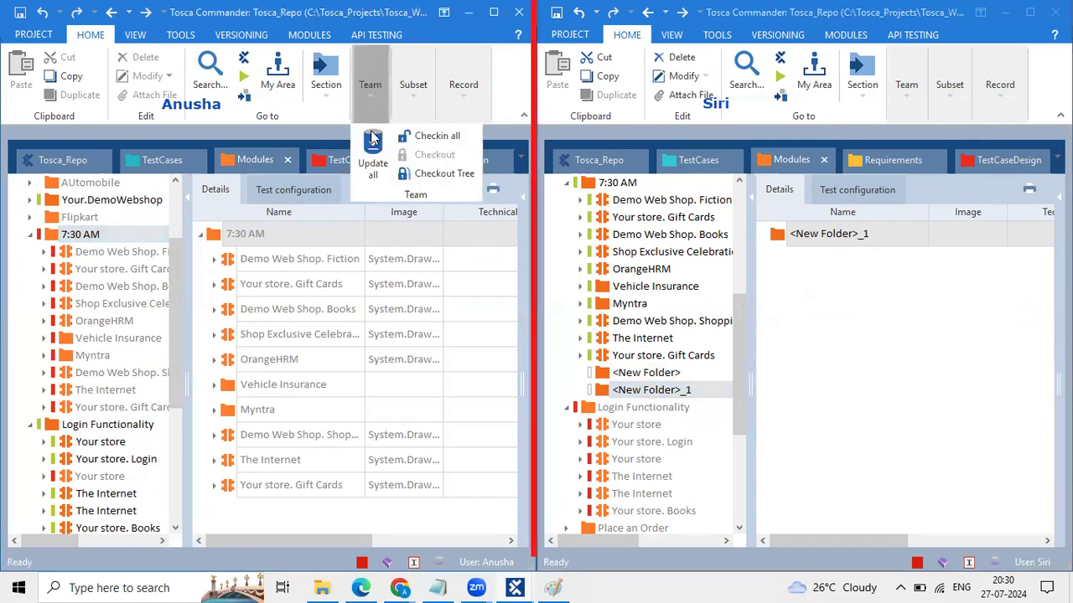
pyautogui.click(373, 155)
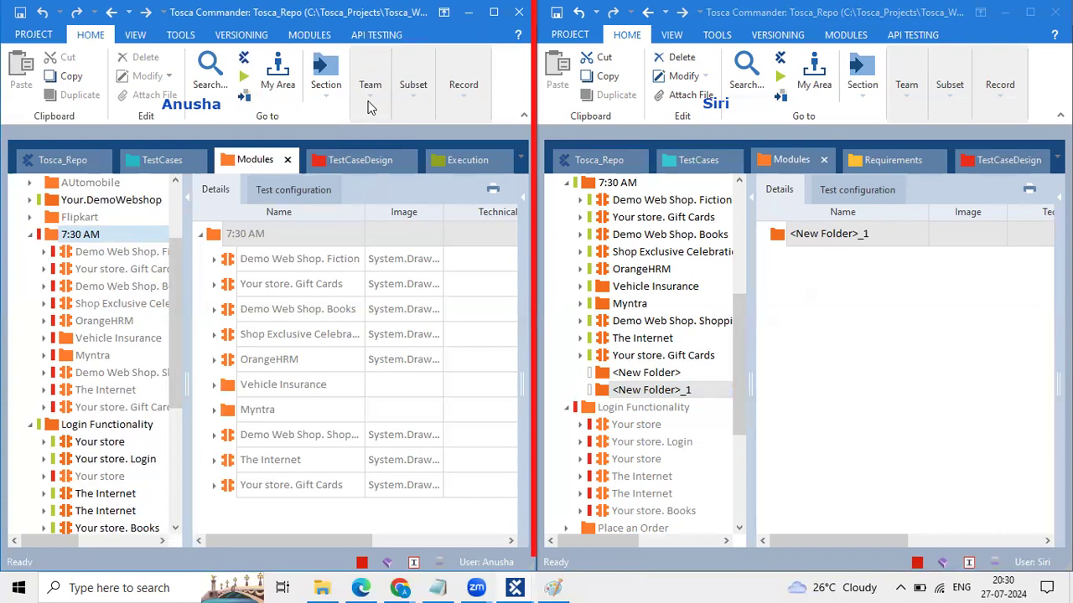
pyautogui.click(155, 162)
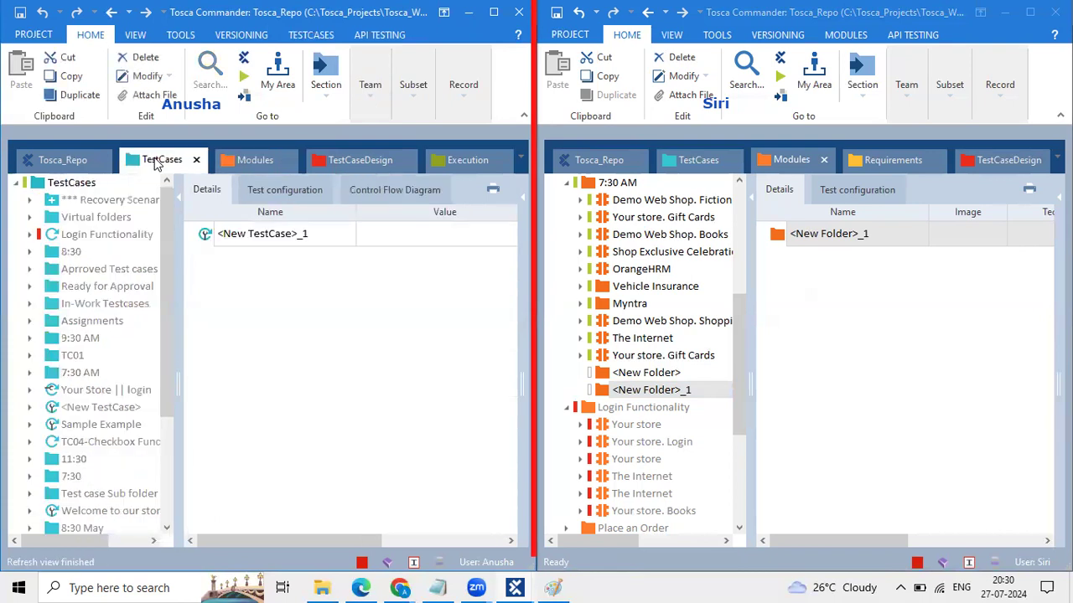
# Step: Return to Modules and add <New Folder>_2 under 7:30 AM in the second session
pyautogui.click(253, 160)
pyautogui.click(387, 94)
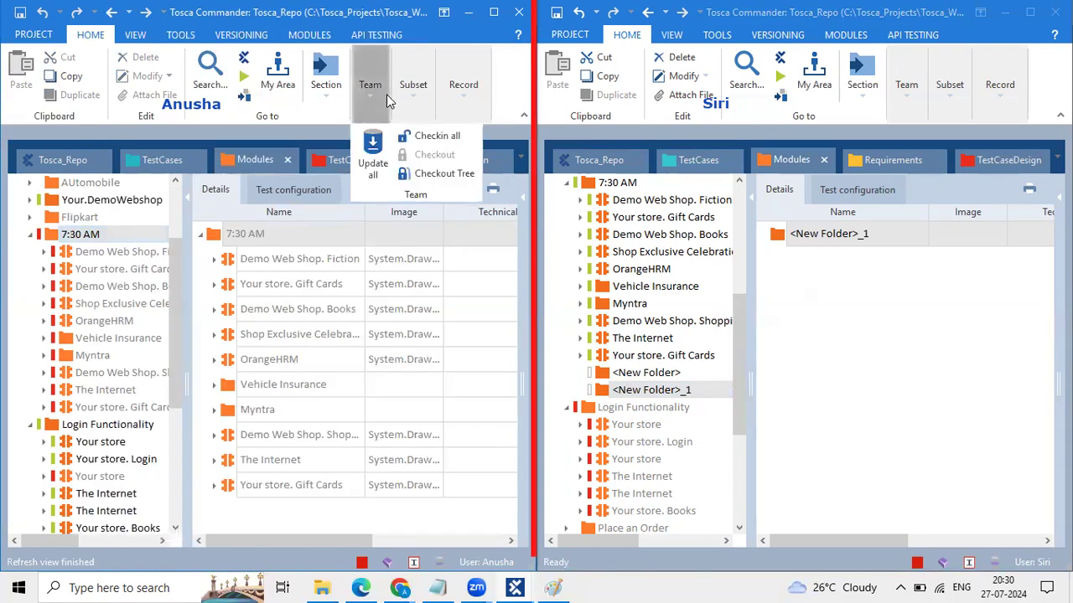
pyautogui.click(102, 363)
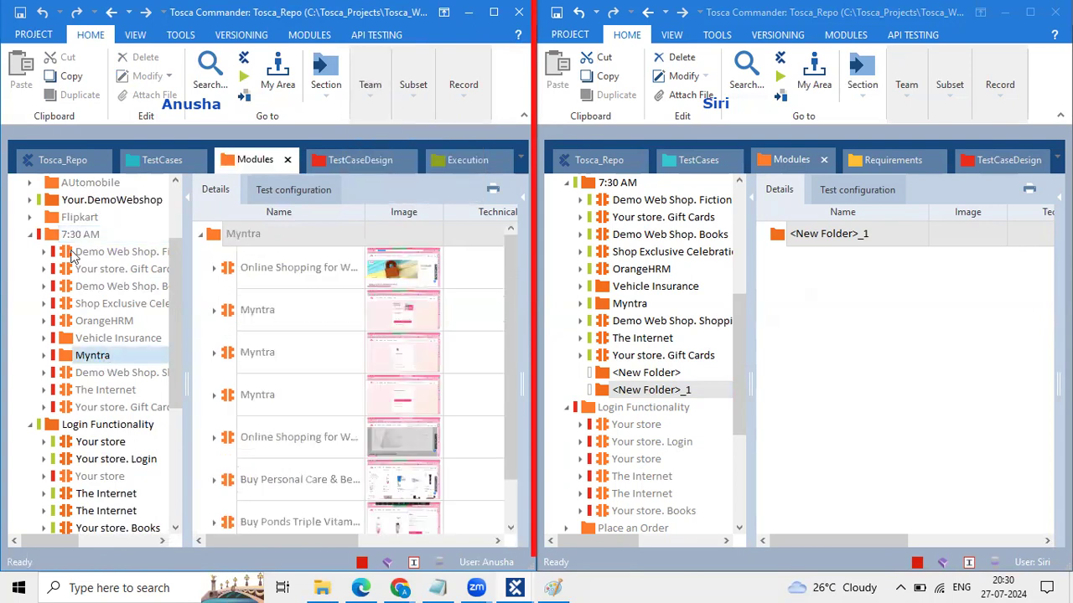
pyautogui.rightClick(588, 186)
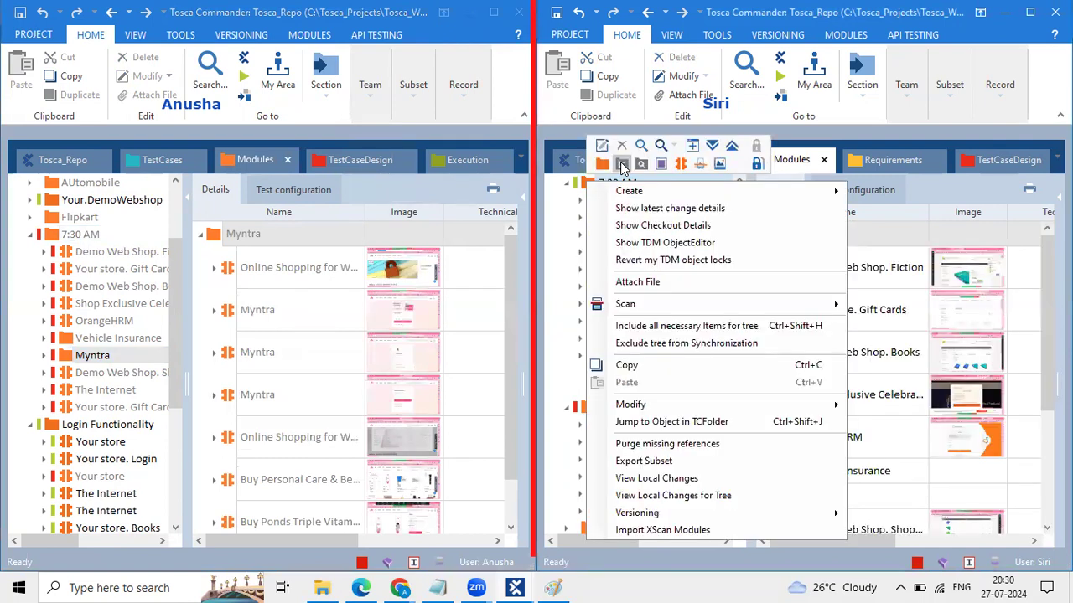
pyautogui.click(622, 167)
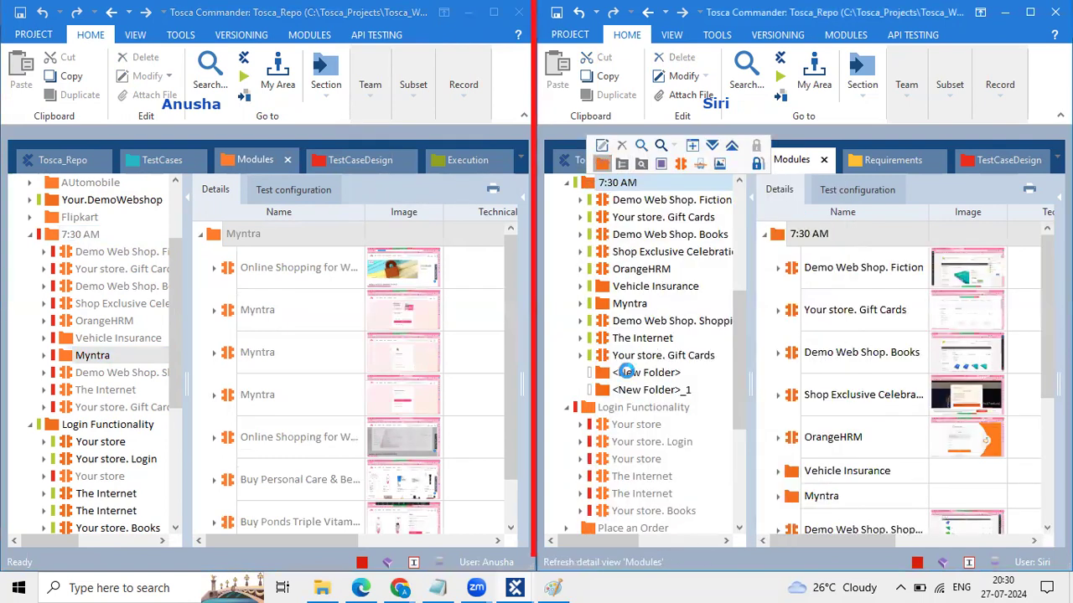
pyautogui.moveTo(172, 320)
pyautogui.mouseDown()
pyautogui.moveTo(173, 349)
pyautogui.moveTo(173, 318)
pyautogui.mouseUp()
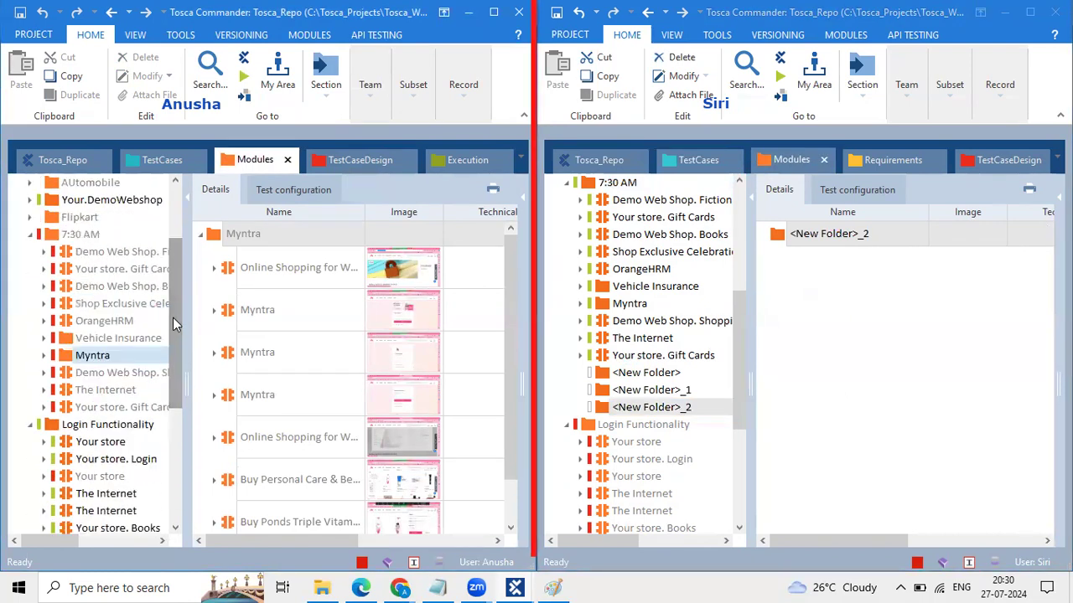
# Step: Select 7:30 AM in the first session and run Team Update all
pyautogui.click(74, 236)
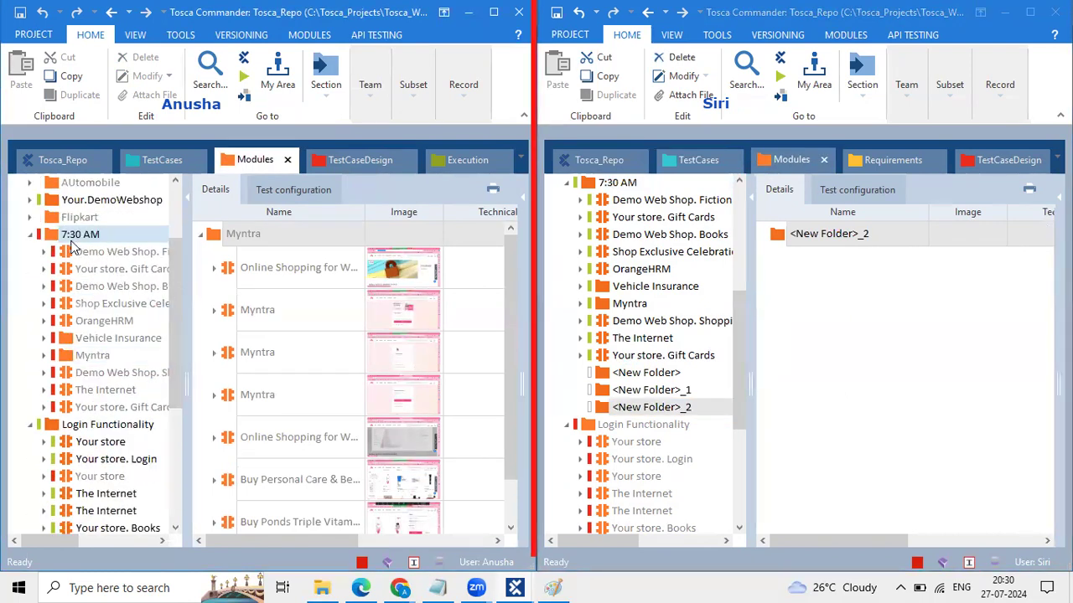
pyautogui.click(376, 113)
pyautogui.click(388, 149)
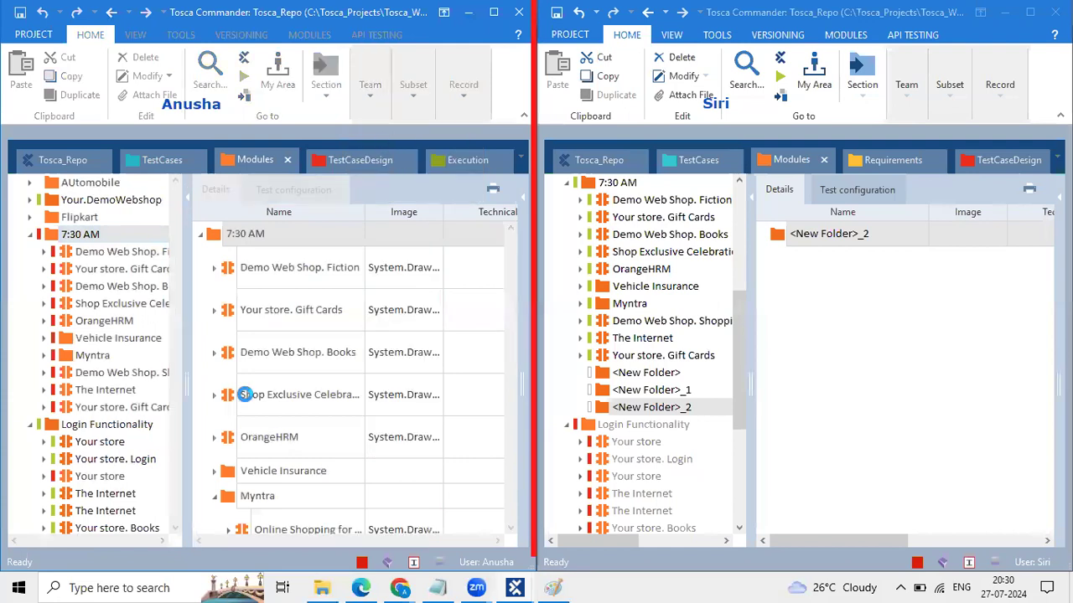
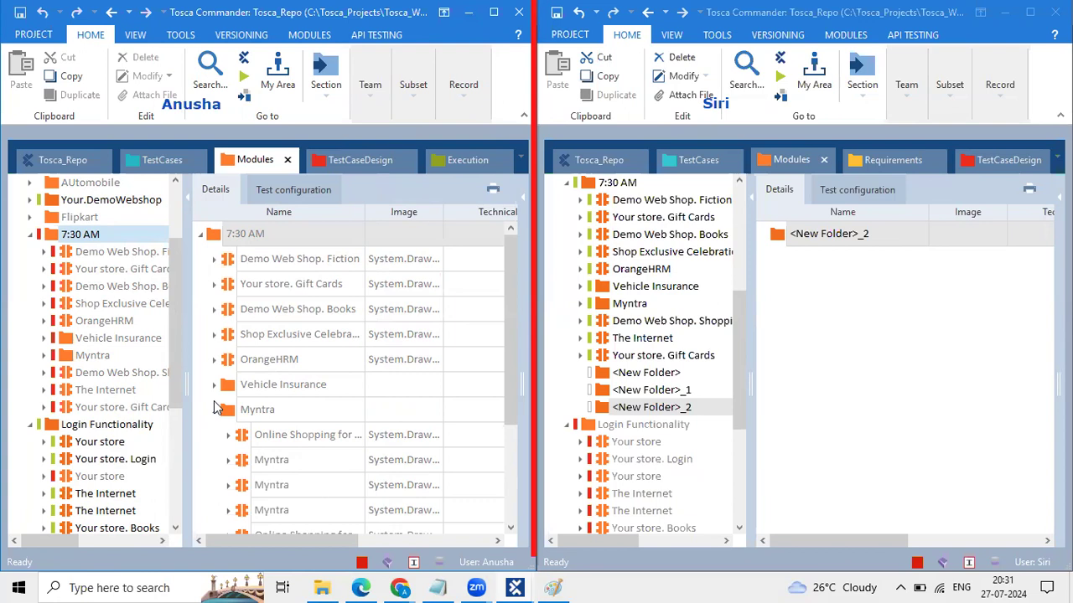
# Step: In the second workspace, select <New Folder>_1 and bring up the Team versioning actions
pyautogui.click(662, 391)
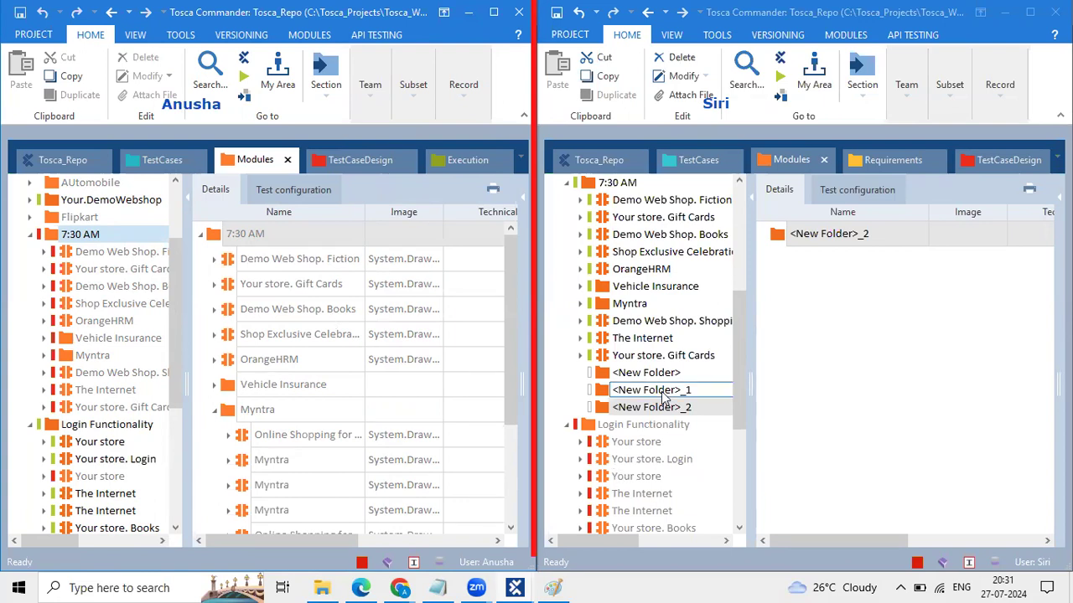
pyautogui.click(890, 76)
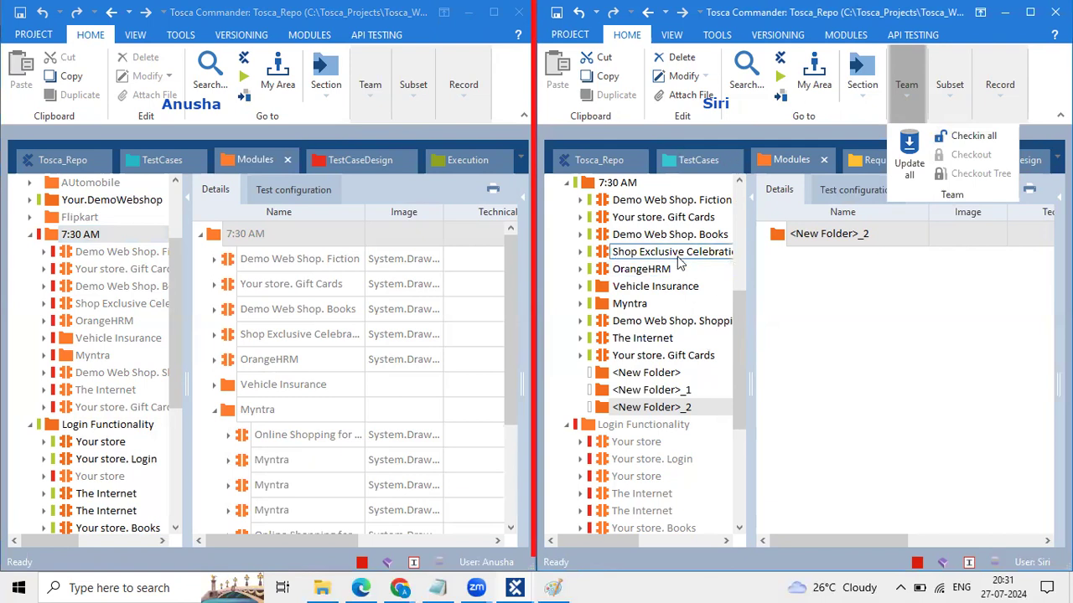
pyautogui.click(602, 196)
# Step: Check in all of the second user's changes under the 7:30 AM folder
pyautogui.click(601, 197)
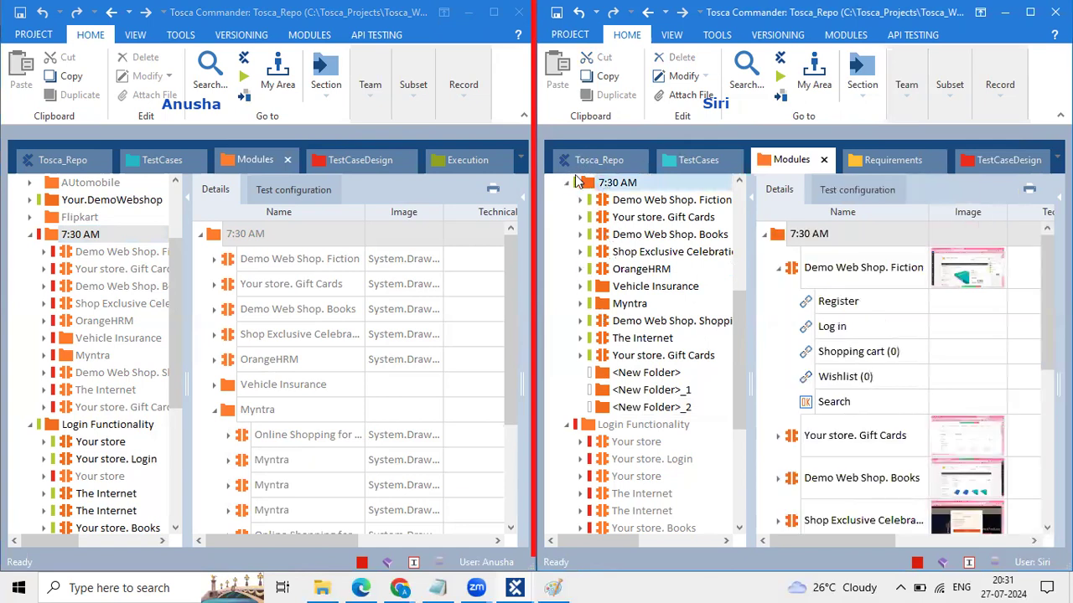
pyautogui.click(911, 102)
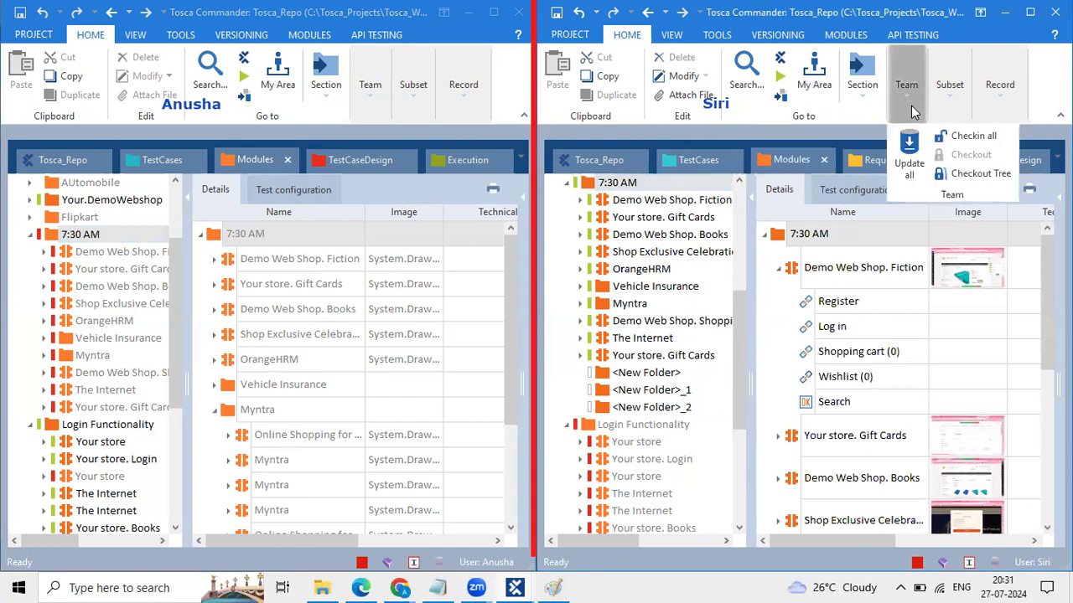
pyautogui.click(956, 134)
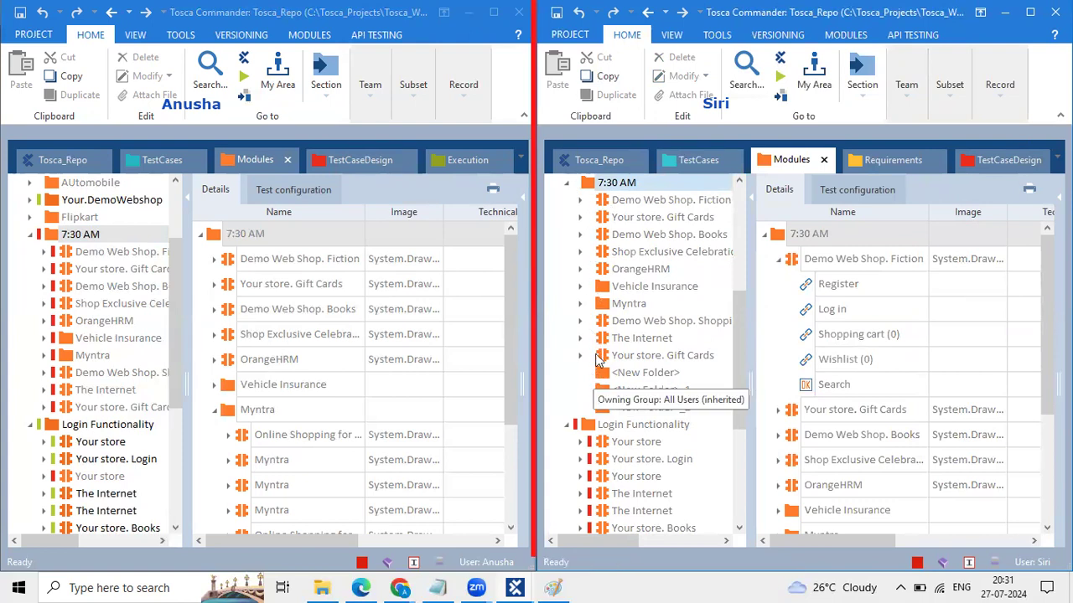
# Step: Select <New Folder> through <New Folder>_2 together as a Shift-range
pyautogui.click(645, 375)
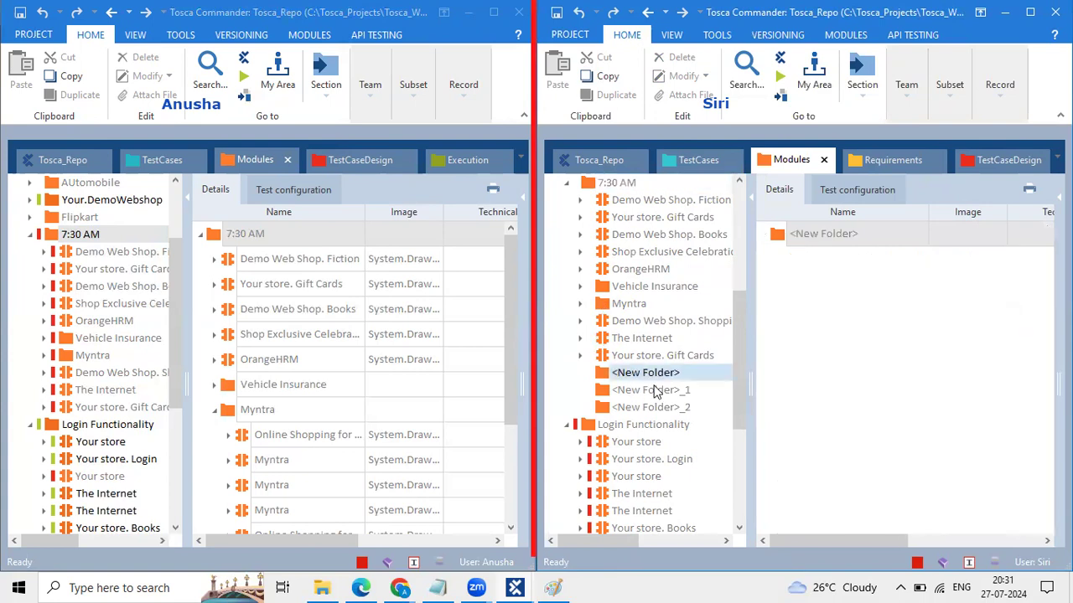
pyautogui.click(654, 391)
pyautogui.click(662, 408)
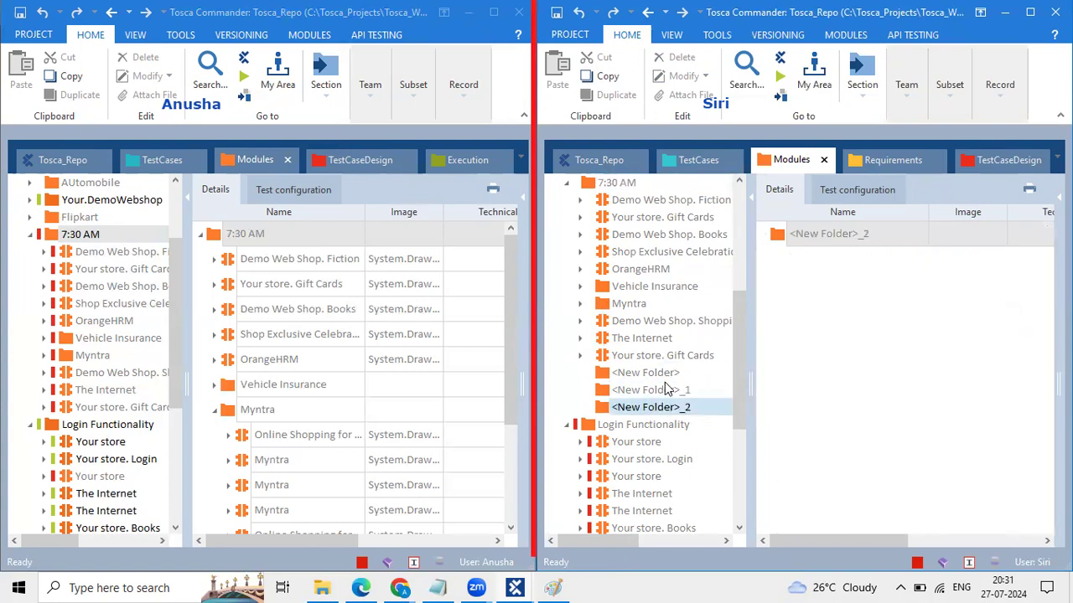
pyautogui.click(668, 379)
pyautogui.hotkey('shift', 'Down')
pyautogui.hotkey('shift', 'Down')
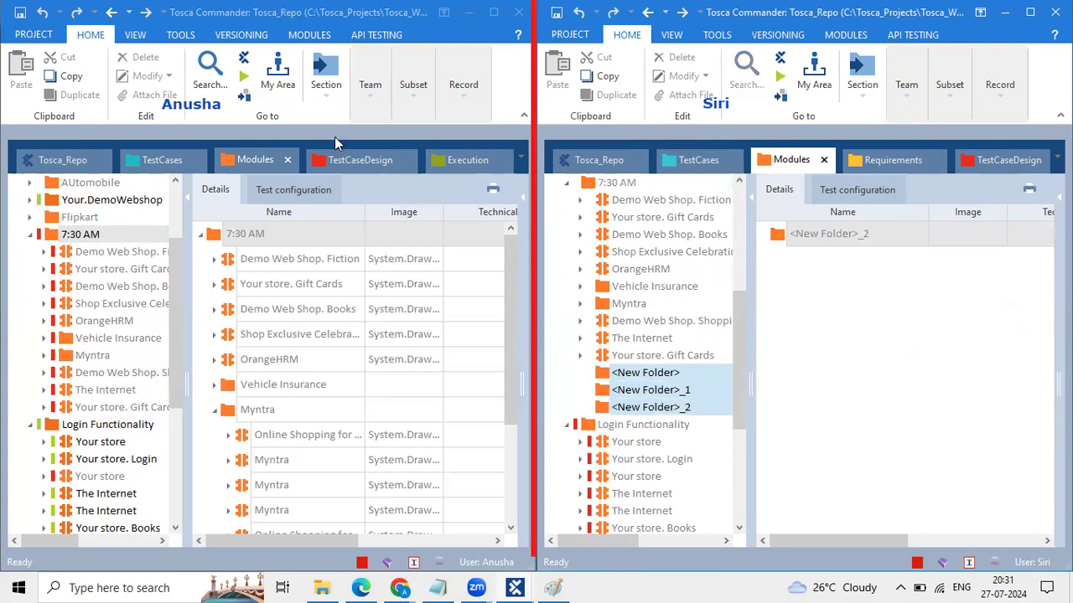
pyautogui.click(366, 99)
# Step: Update all in the first workspace and review <New Folder>, <New Folder>_1, <New Folder>_2 and Your store. Gift Cards
pyautogui.click(394, 139)
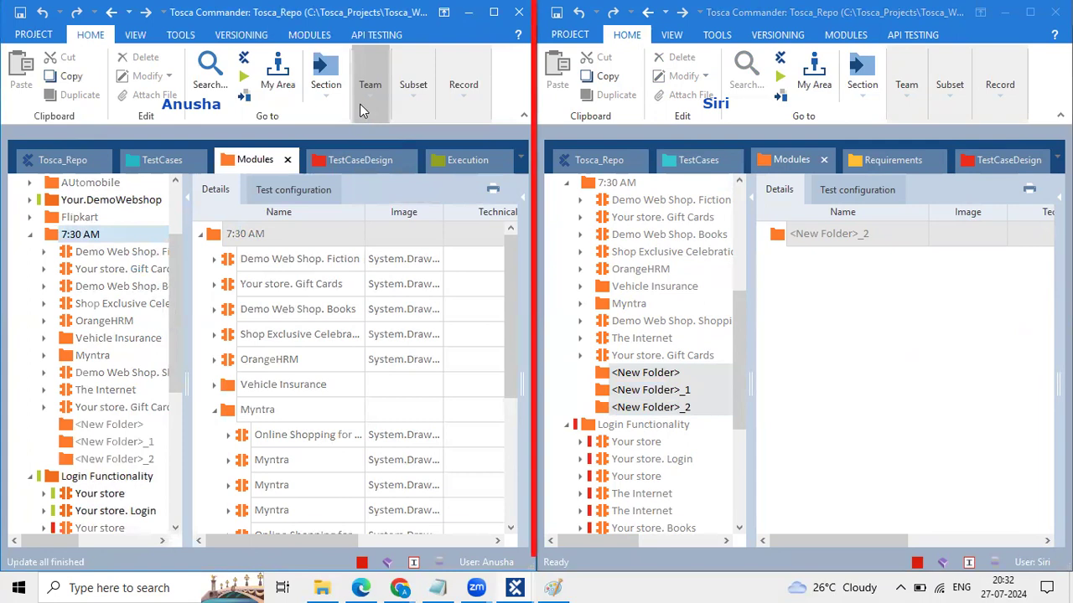
pyautogui.click(88, 425)
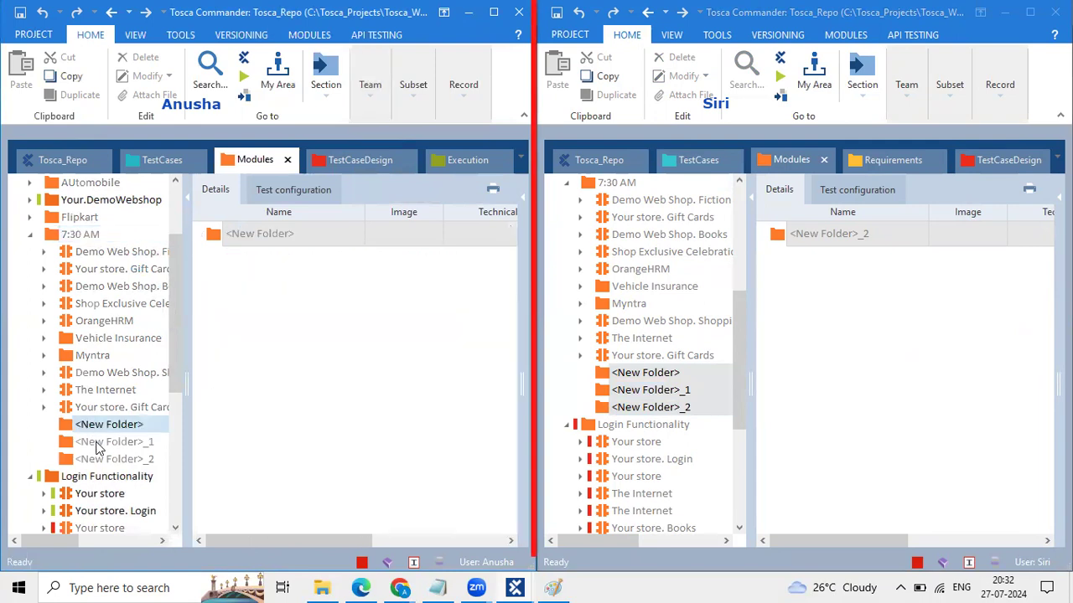
pyautogui.click(98, 442)
pyautogui.click(102, 459)
pyautogui.click(101, 441)
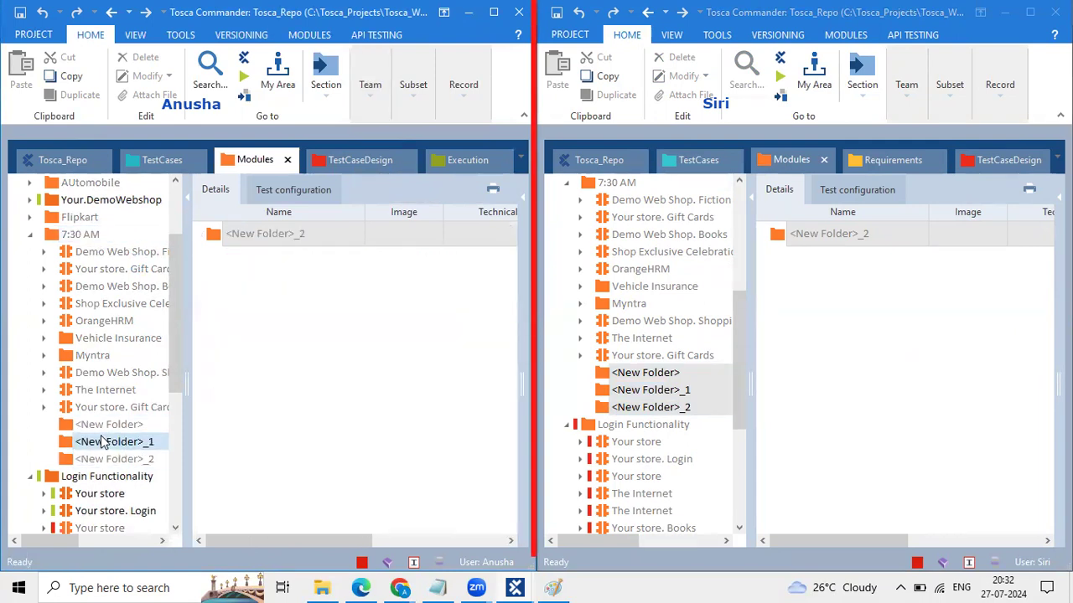
pyautogui.click(111, 413)
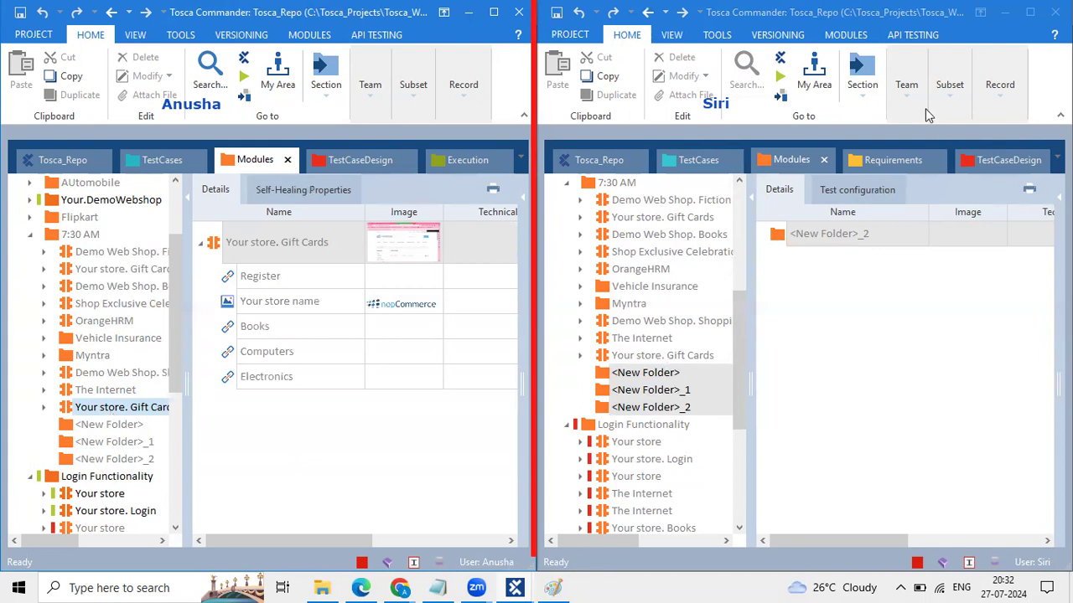
# Step: In the second window, select Your store. Gift Cards and move from the repository root back to Modules
pyautogui.click(907, 88)
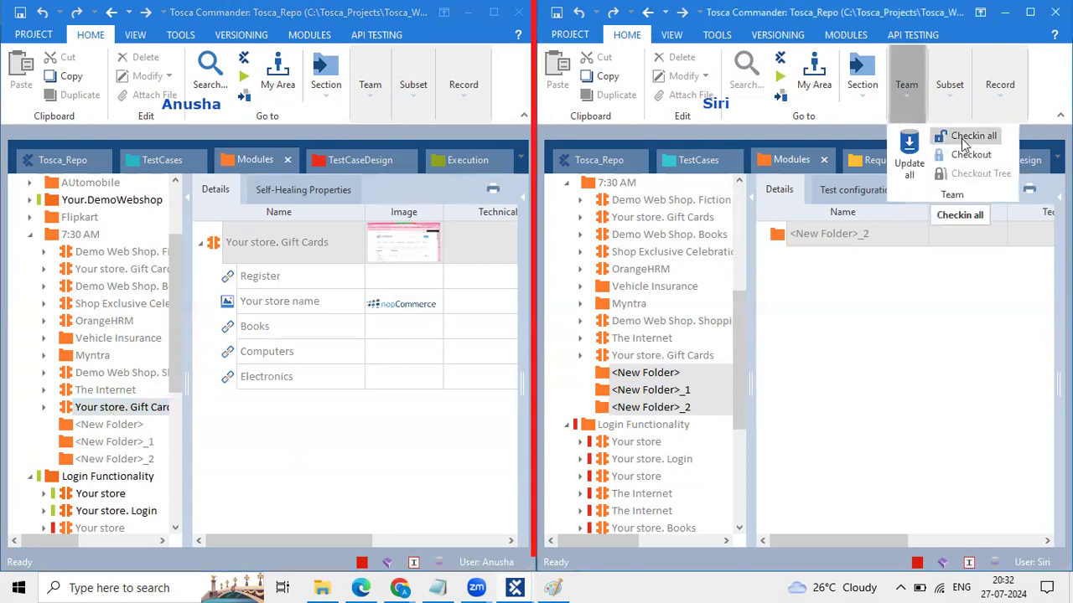
pyautogui.click(630, 363)
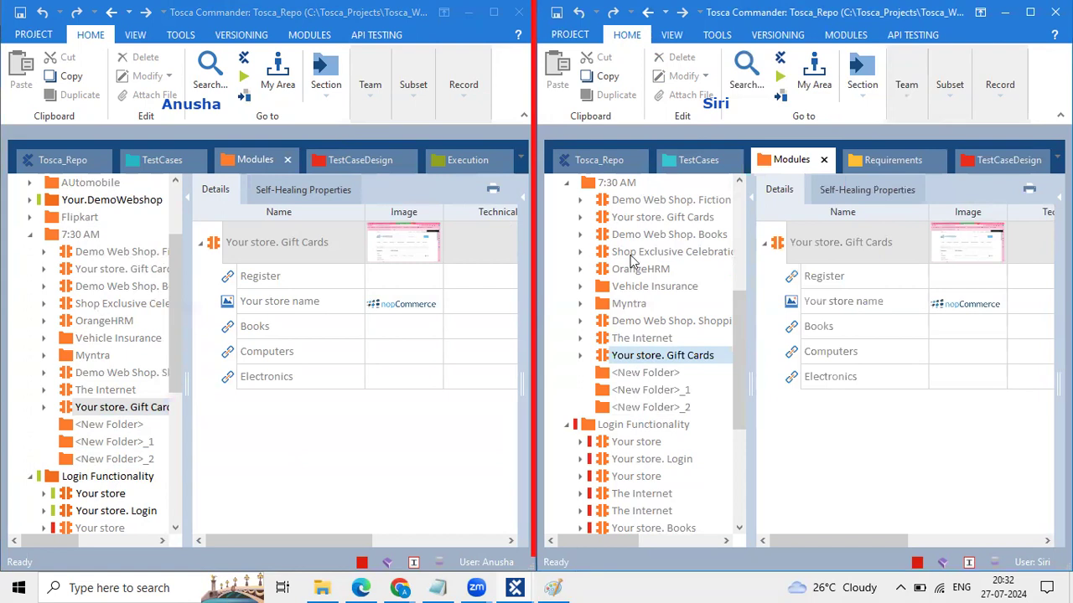
pyautogui.click(904, 94)
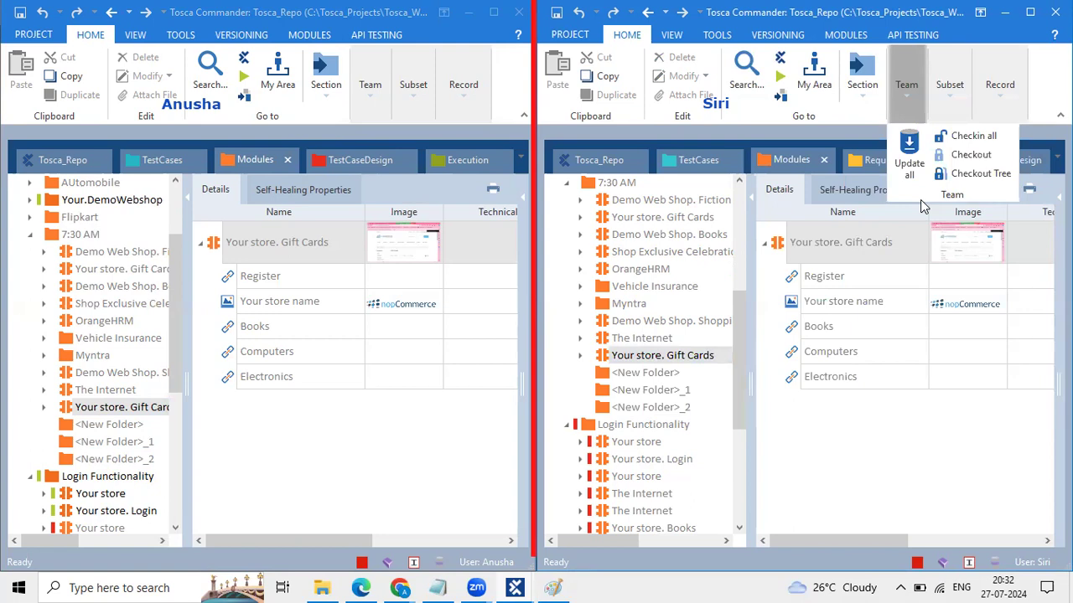
pyautogui.click(600, 161)
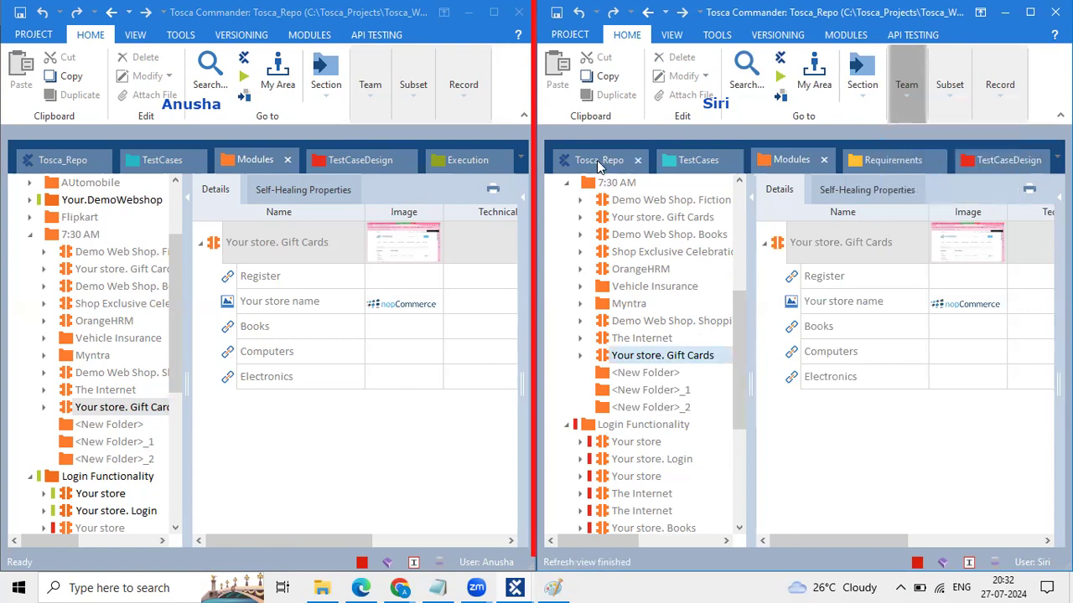
pyautogui.click(792, 161)
pyautogui.scroll(-3, 600, 359)
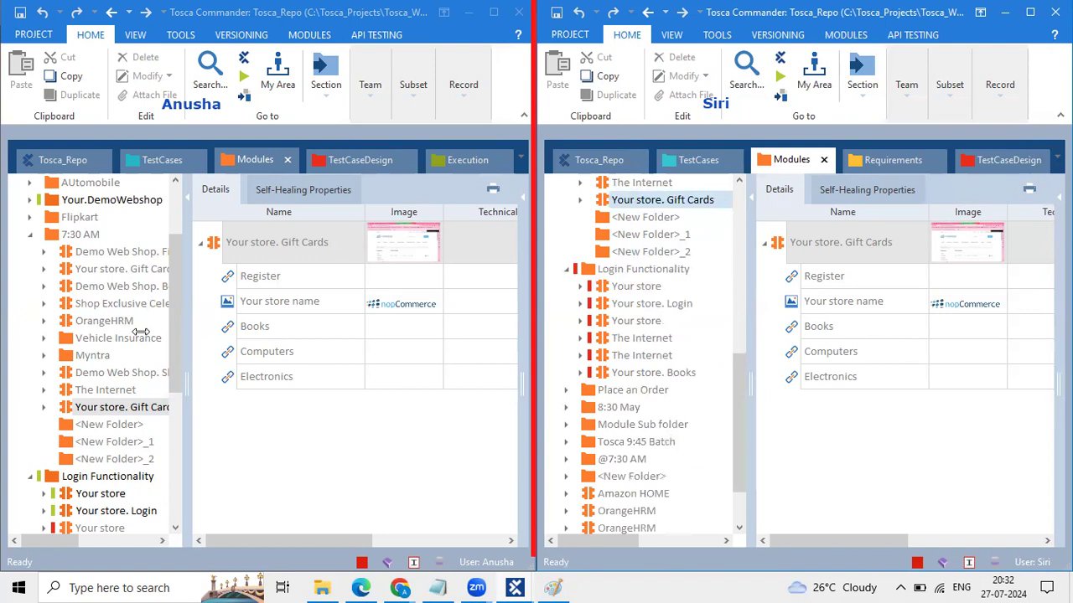
pyautogui.scroll(-2, 100, 387)
pyautogui.scroll(-1, 99, 387)
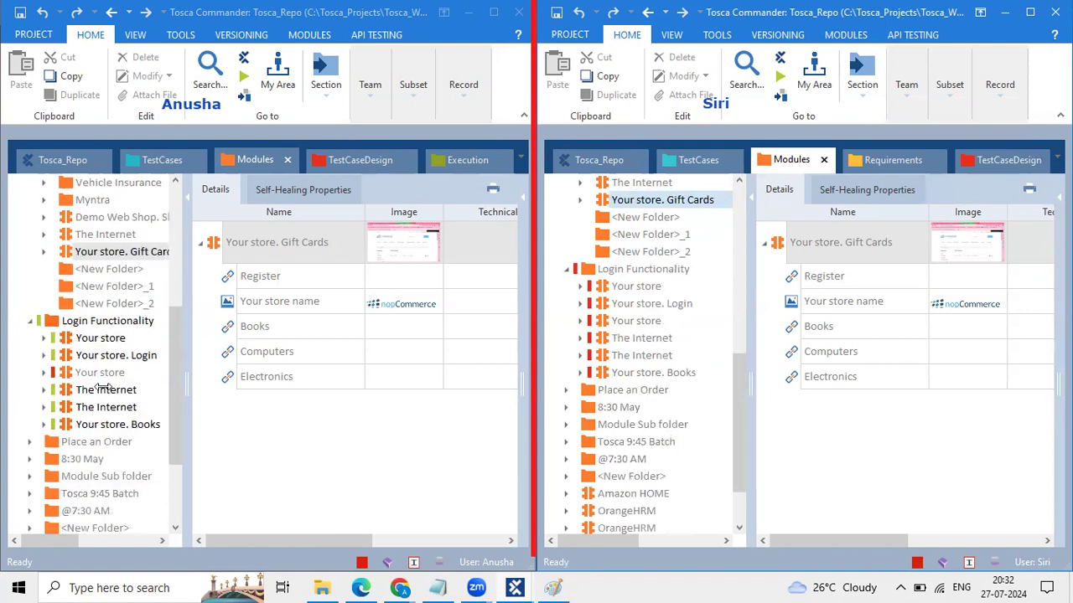
# Step: Update all in the second workspace, then select Login Functionality in the first window
pyautogui.click(905, 101)
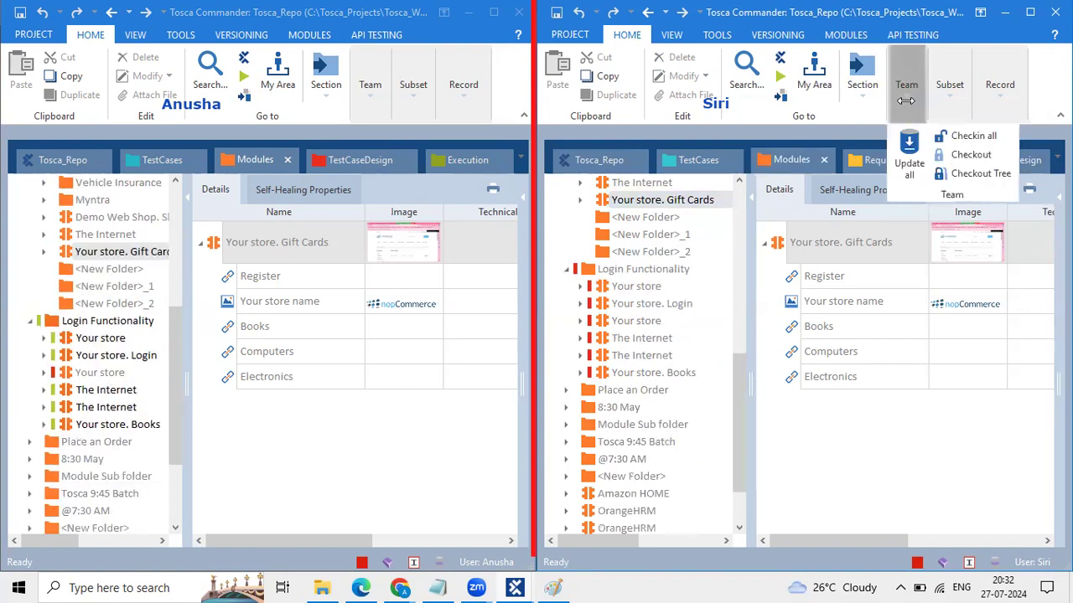
pyautogui.click(909, 151)
pyautogui.click(99, 338)
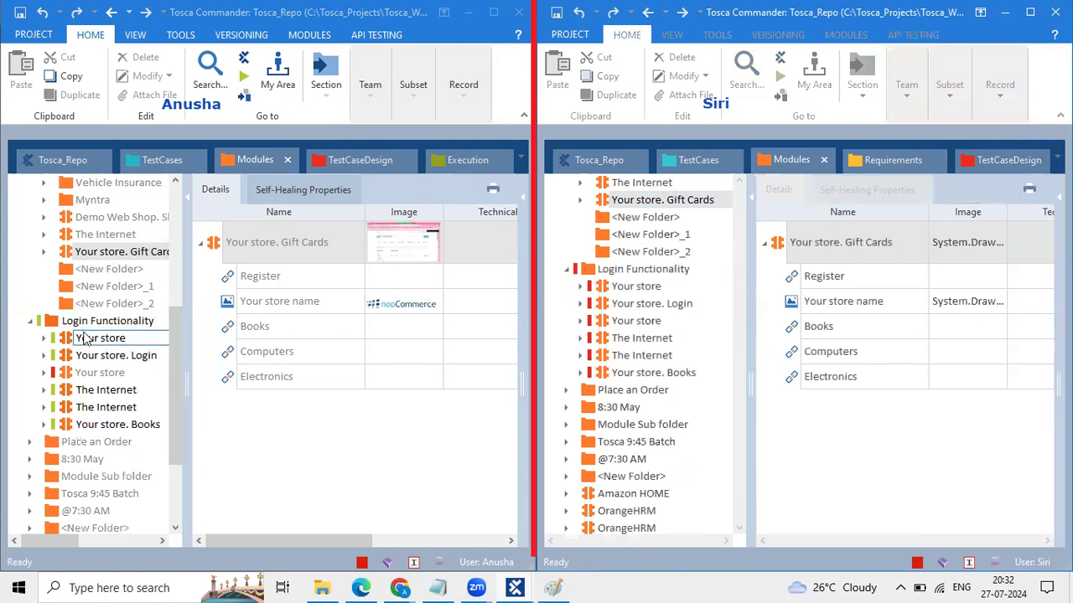
pyautogui.scroll(-1, 84, 336)
pyautogui.scroll(-1, 95, 323)
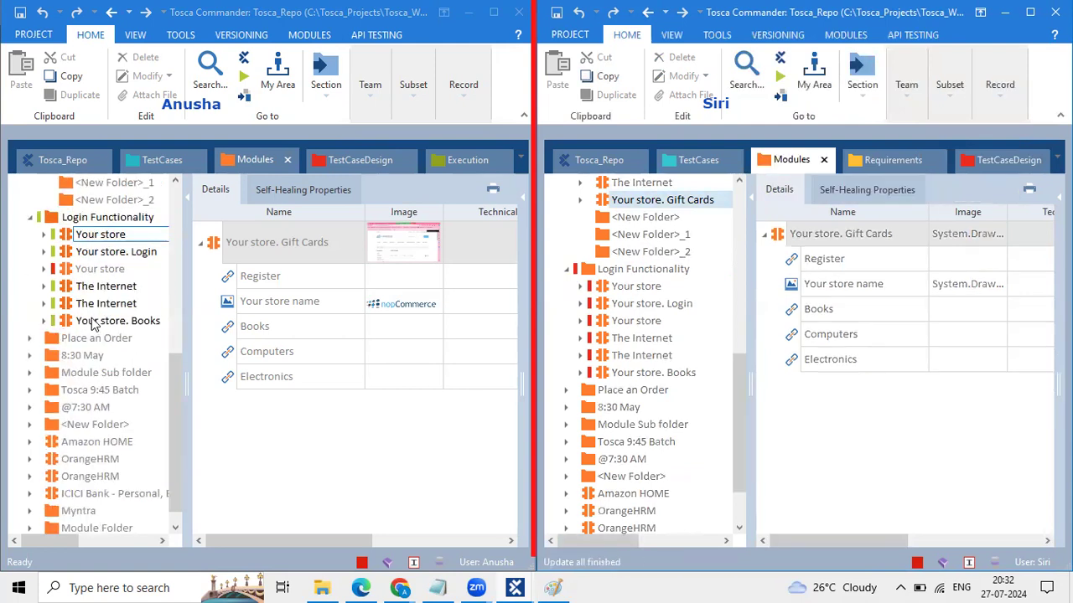
pyautogui.click(50, 220)
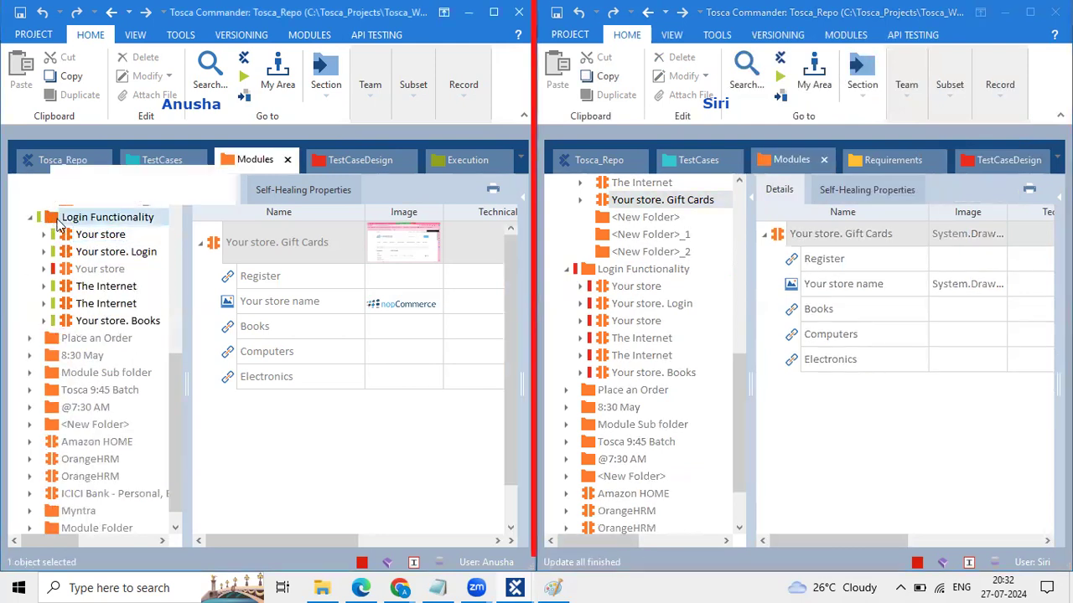
# Step: Add new folders under Login Functionality in the first workspace
pyautogui.rightClick(52, 220)
pyautogui.click(57, 221)
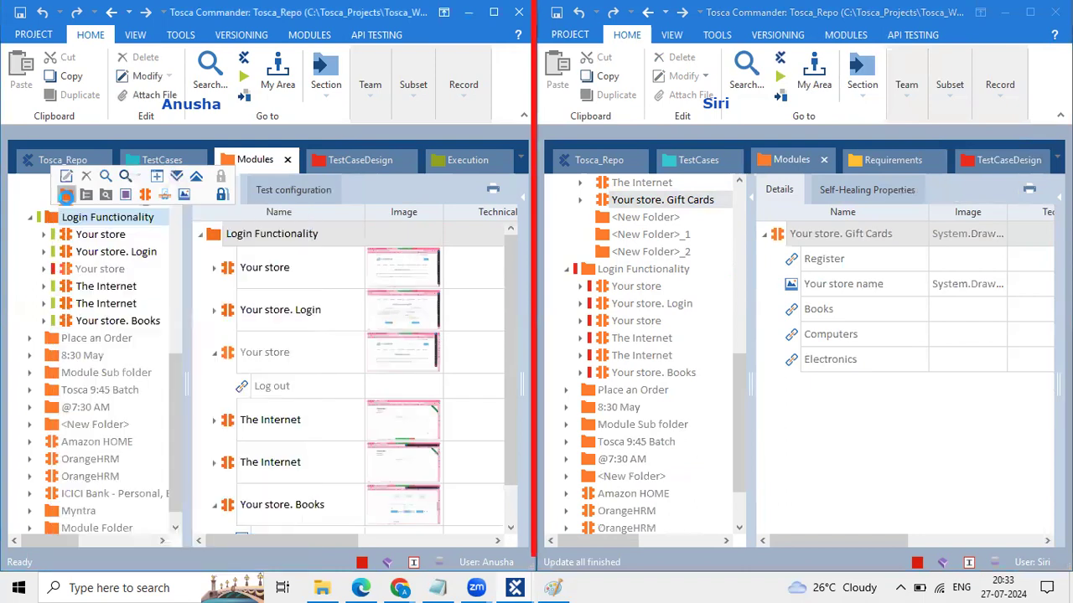
pyautogui.rightClick(75, 216)
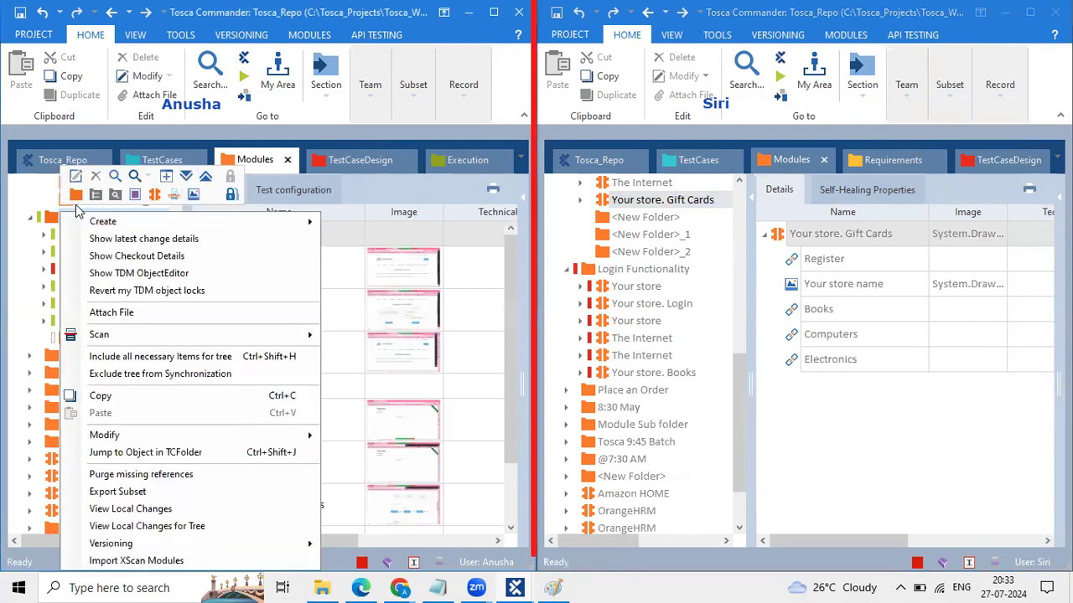
pyautogui.click(52, 216)
pyautogui.click(75, 195)
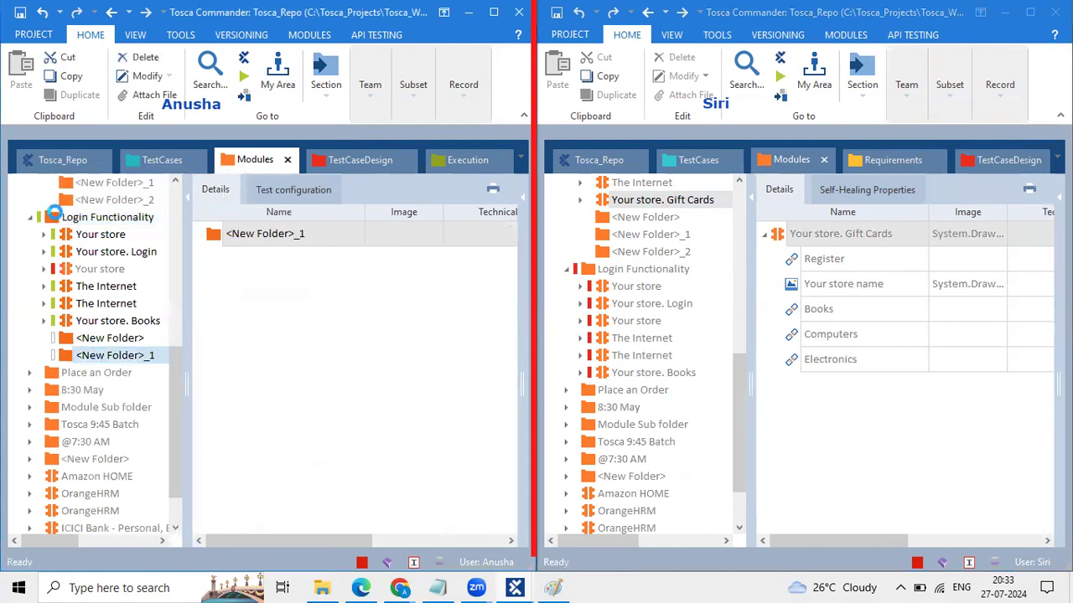
pyautogui.click(76, 216)
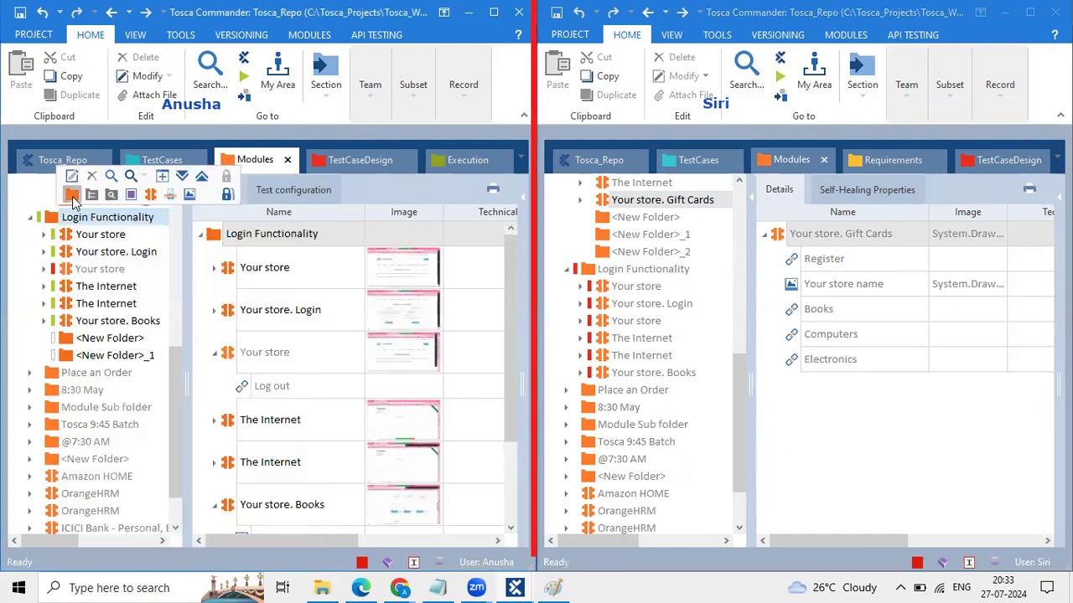
# Step: View Your store. Books and run Update all in the second workspace
pyautogui.click(663, 374)
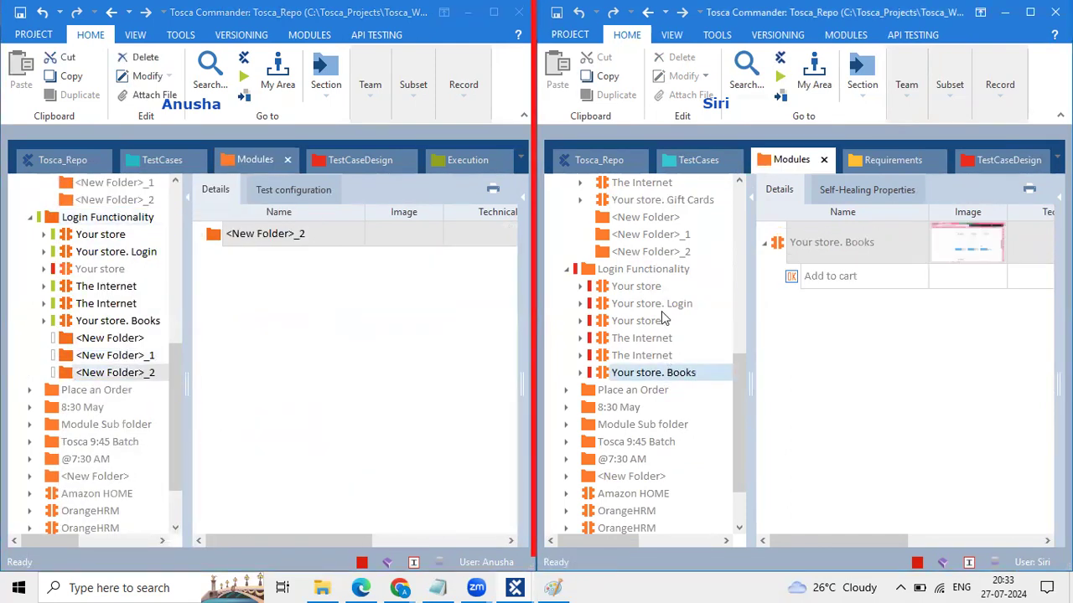
pyautogui.click(906, 76)
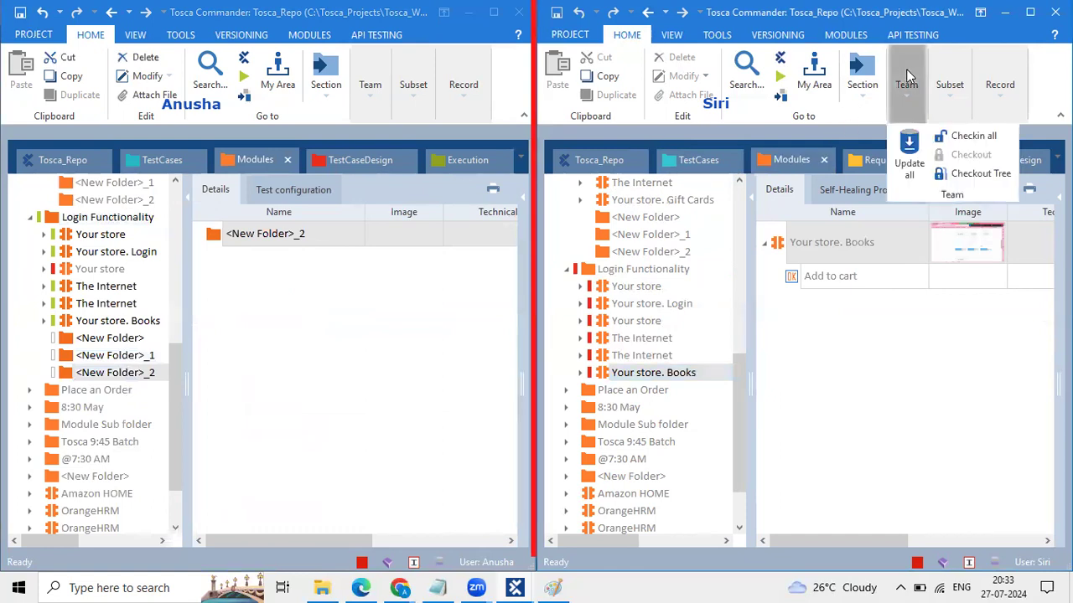
pyautogui.click(907, 152)
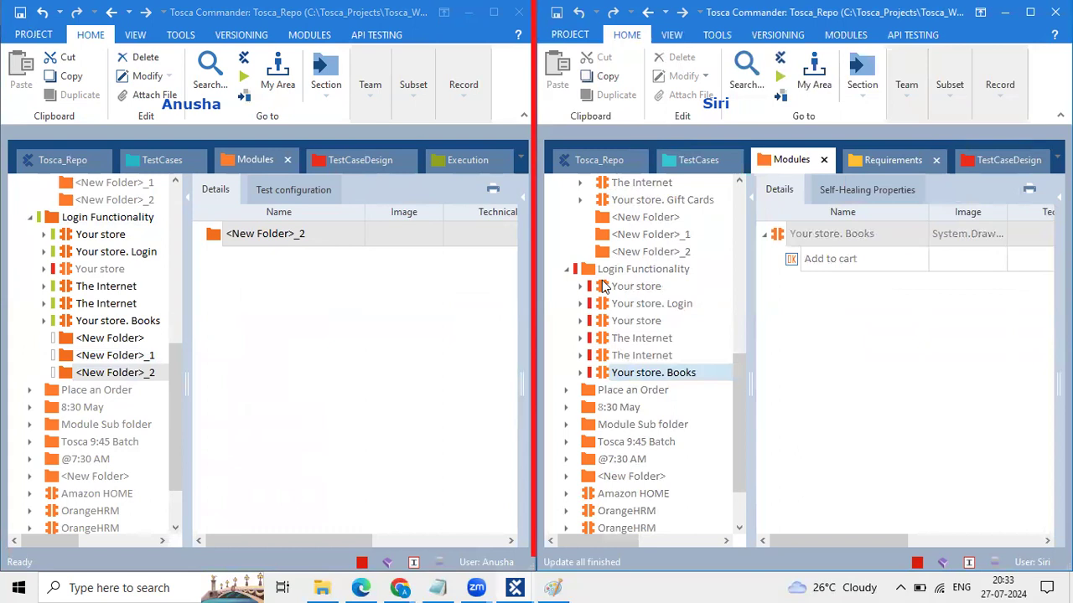
pyautogui.moveTo(604, 287)
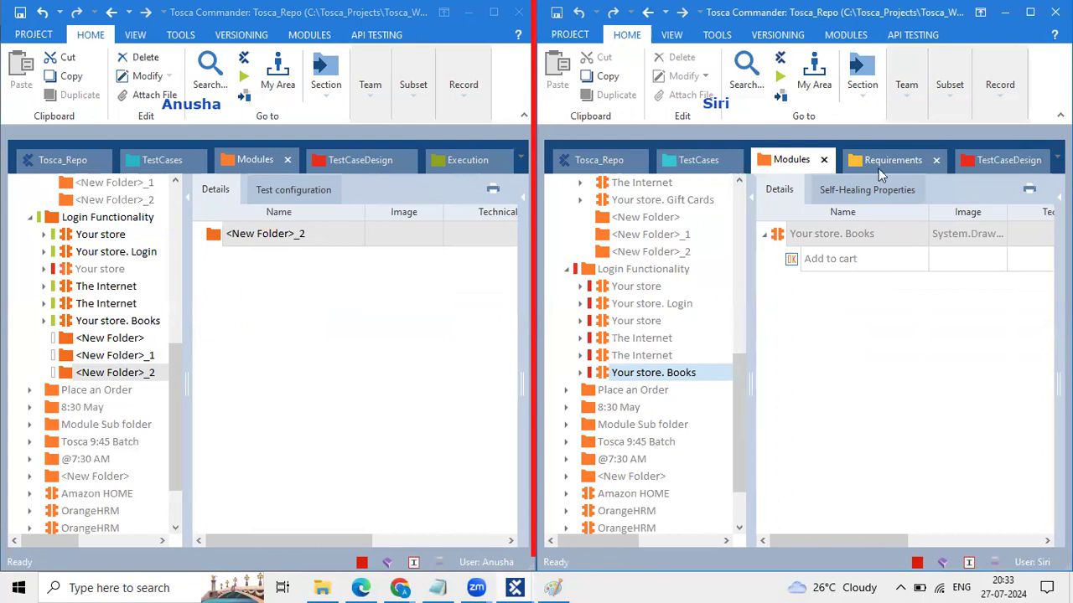
pyautogui.click(932, 87)
pyautogui.click(916, 89)
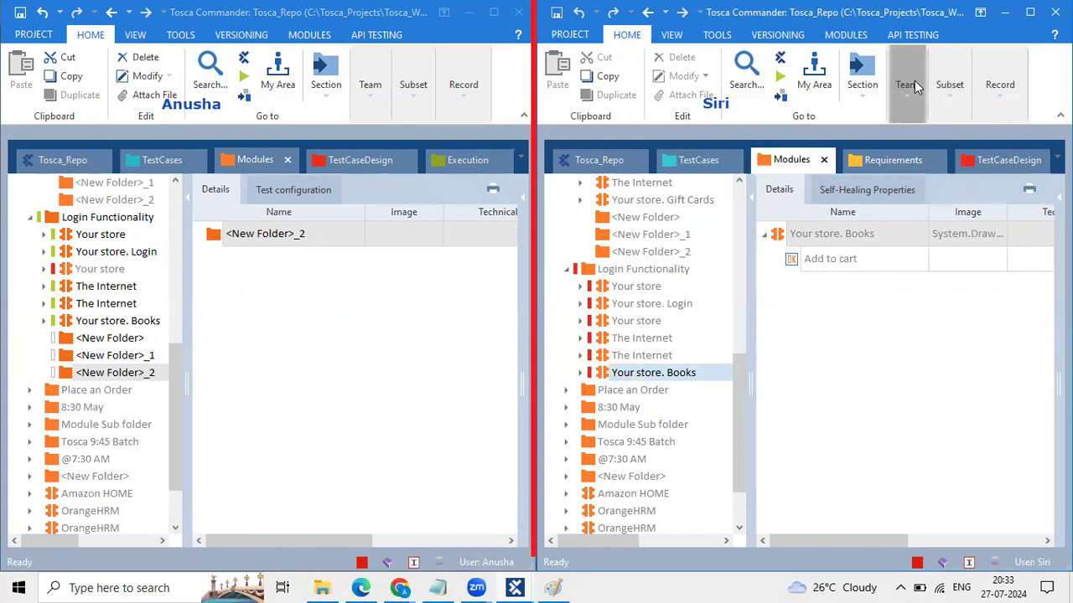
pyautogui.click(912, 95)
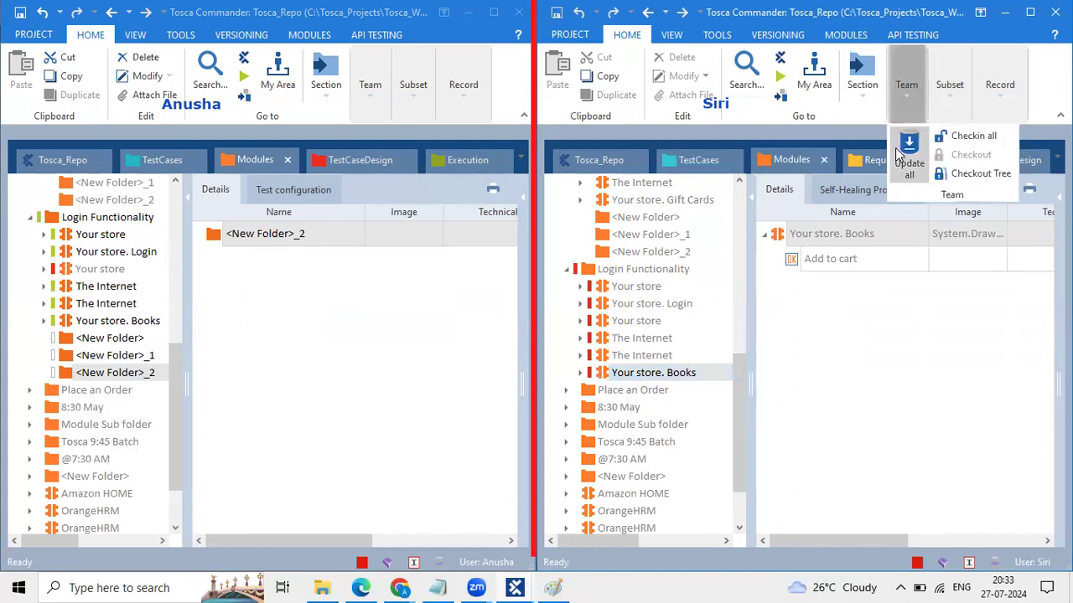
pyautogui.click(895, 148)
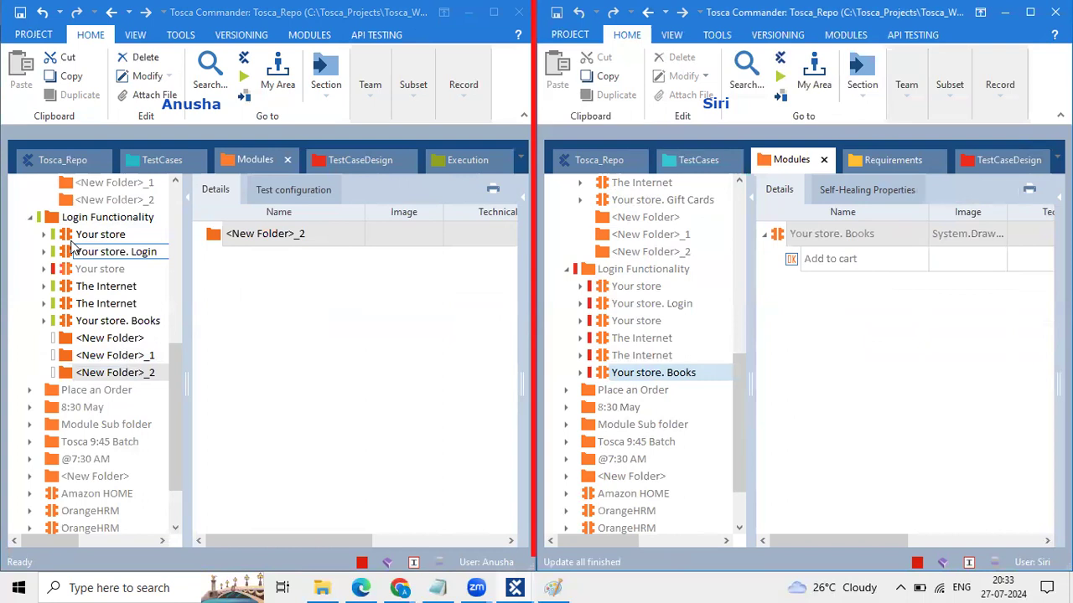
# Step: Select the new folders under Login Functionality and check in all of the first user's changes
pyautogui.click(56, 219)
pyautogui.click(92, 338)
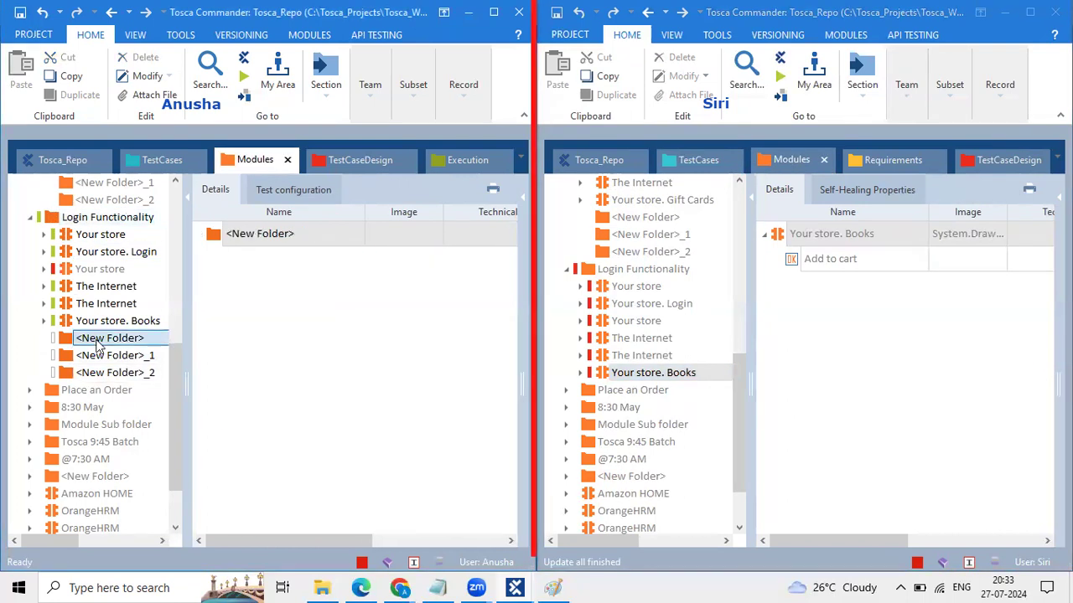
pyautogui.click(99, 355)
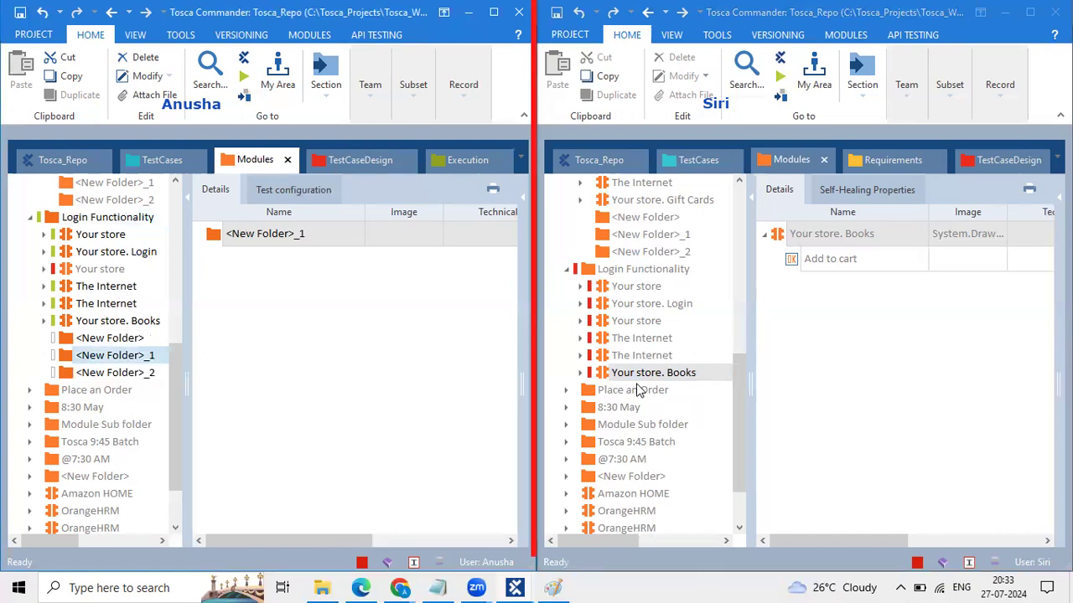
pyautogui.click(372, 104)
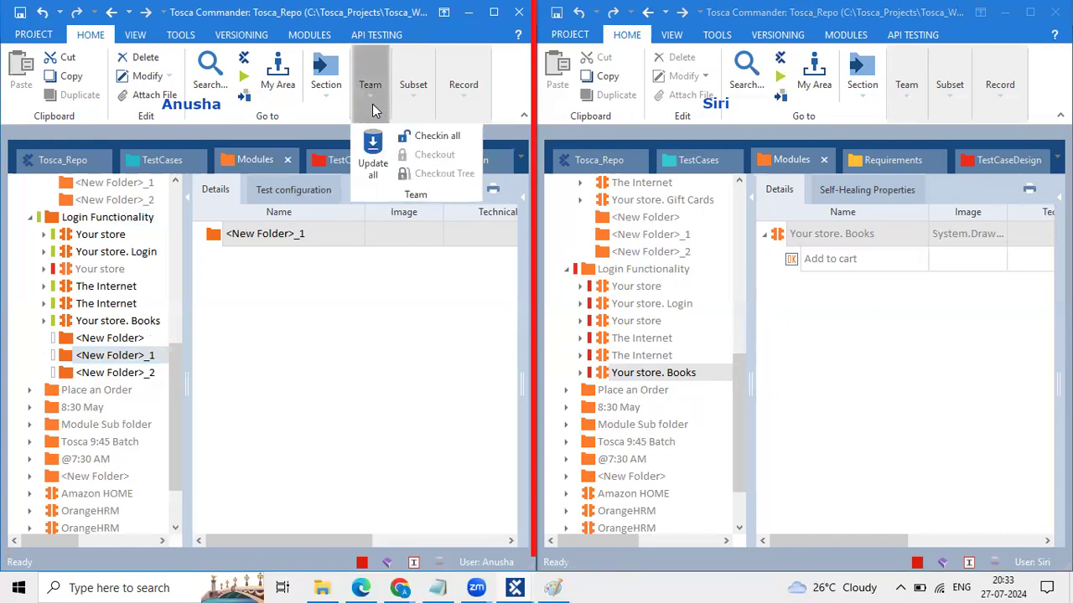
pyautogui.click(438, 137)
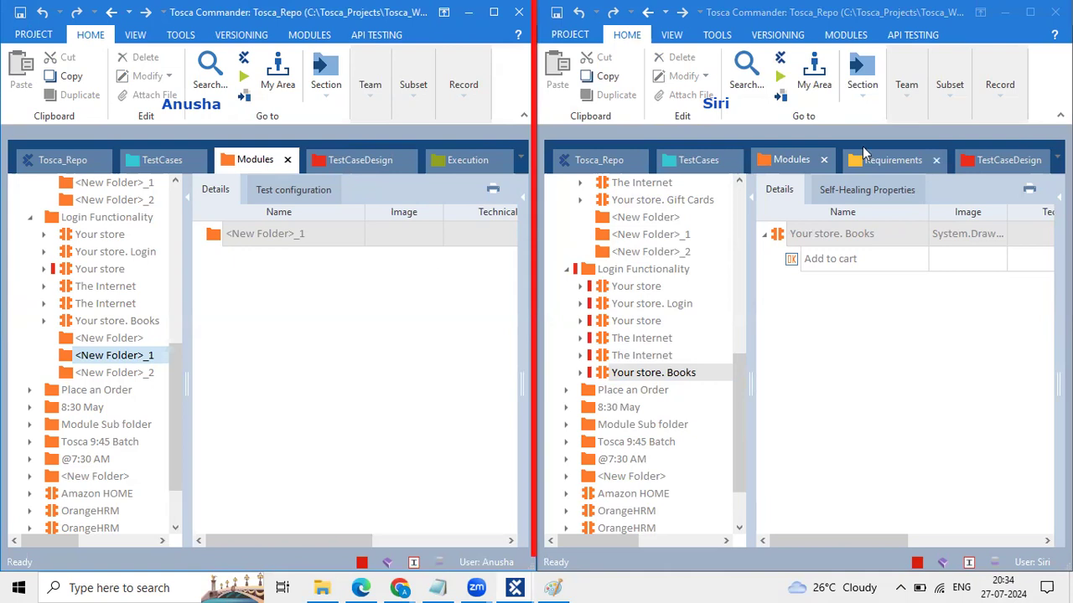
# Step: Update all in the second workspace and select the synced <New Folder> under Login Functionality
pyautogui.click(909, 74)
pyautogui.click(910, 142)
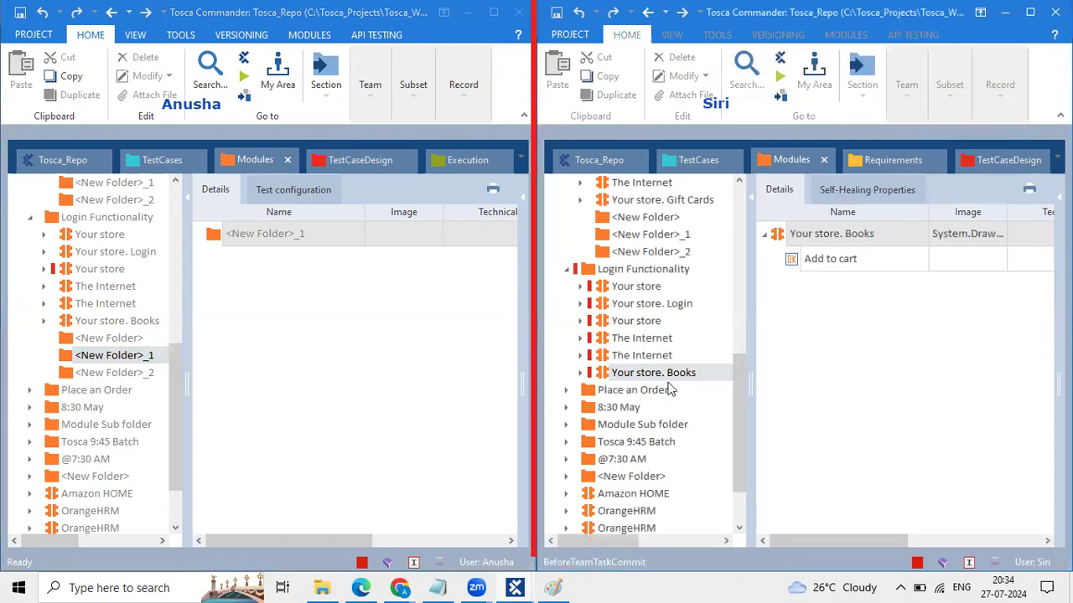
pyautogui.click(634, 391)
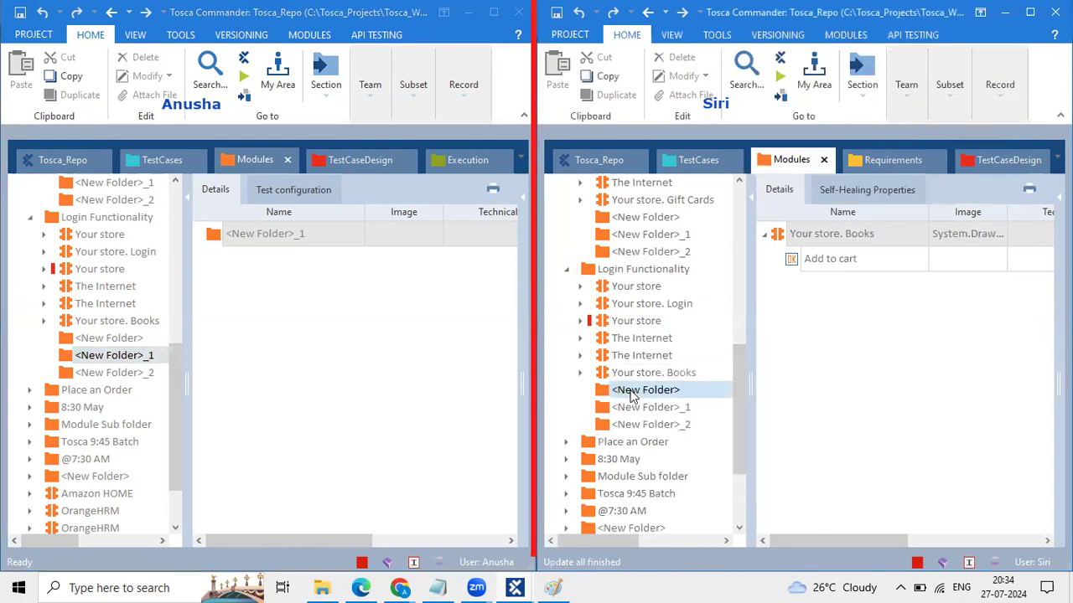
pyautogui.click(642, 408)
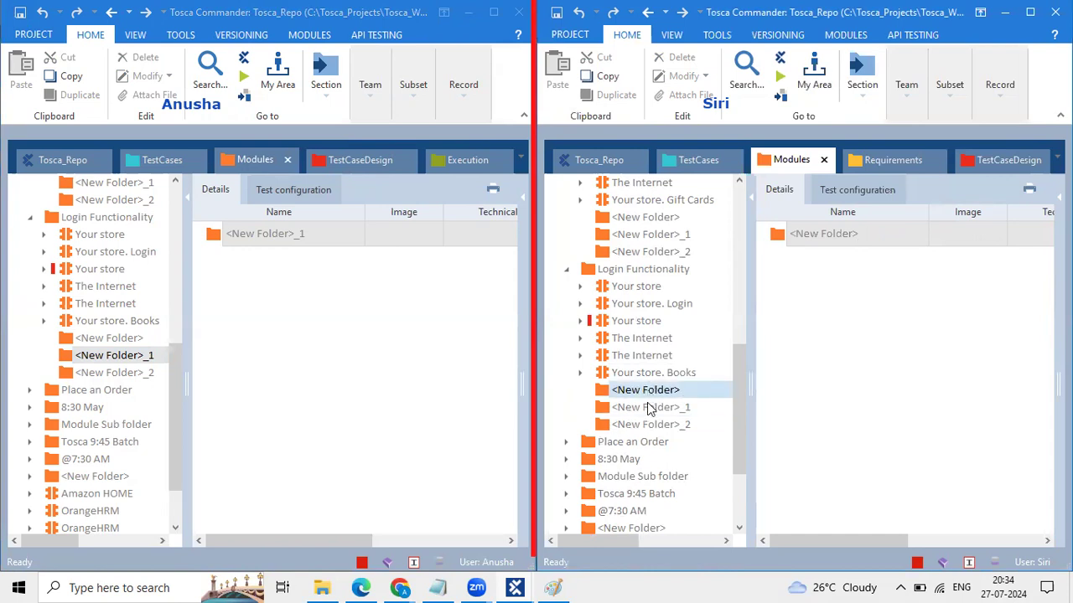
pyautogui.click(614, 391)
pyautogui.click(921, 111)
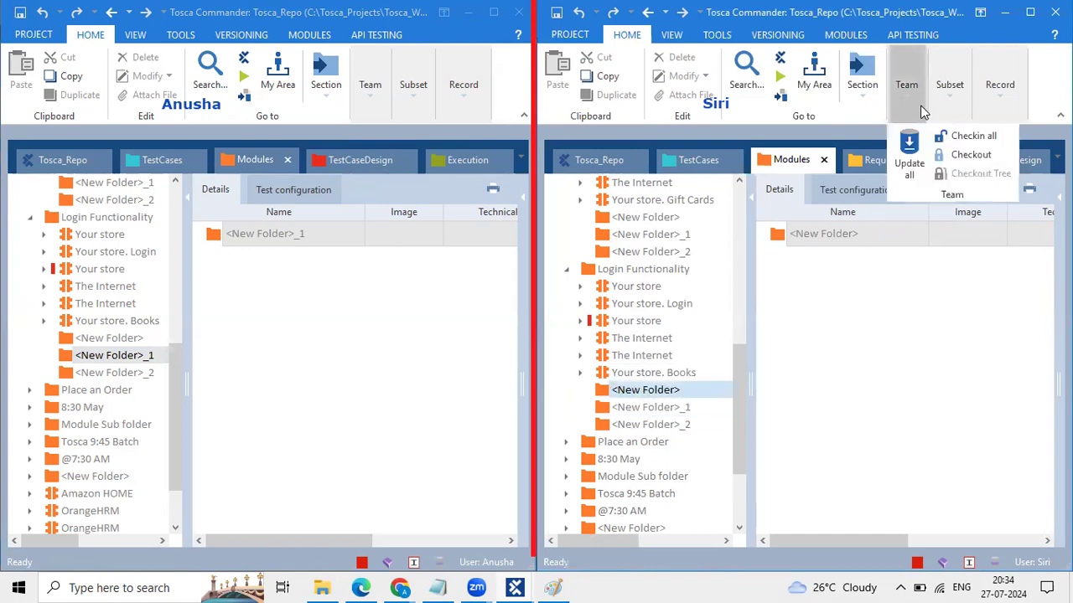
# Step: Check out <New Folder> in the second workspace, then check it back in with Checkin all
pyautogui.click(965, 155)
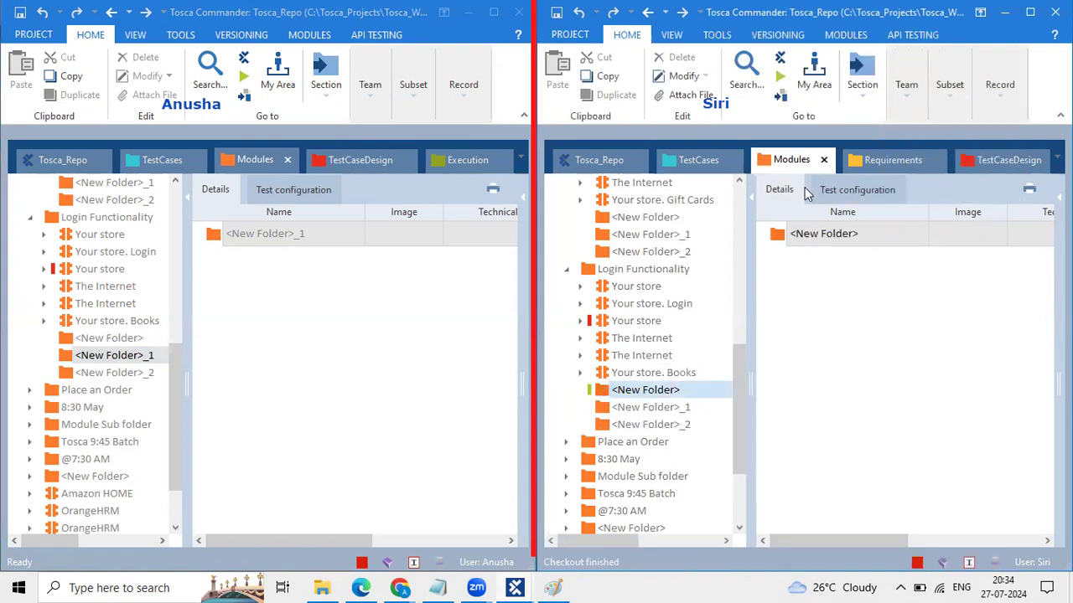
pyautogui.click(900, 101)
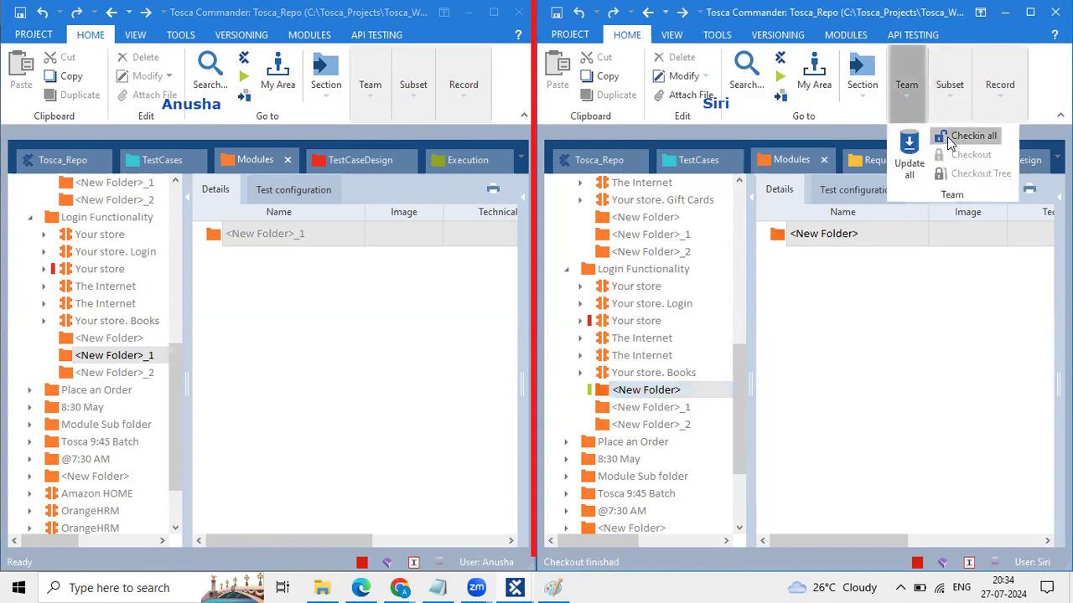
pyautogui.click(947, 136)
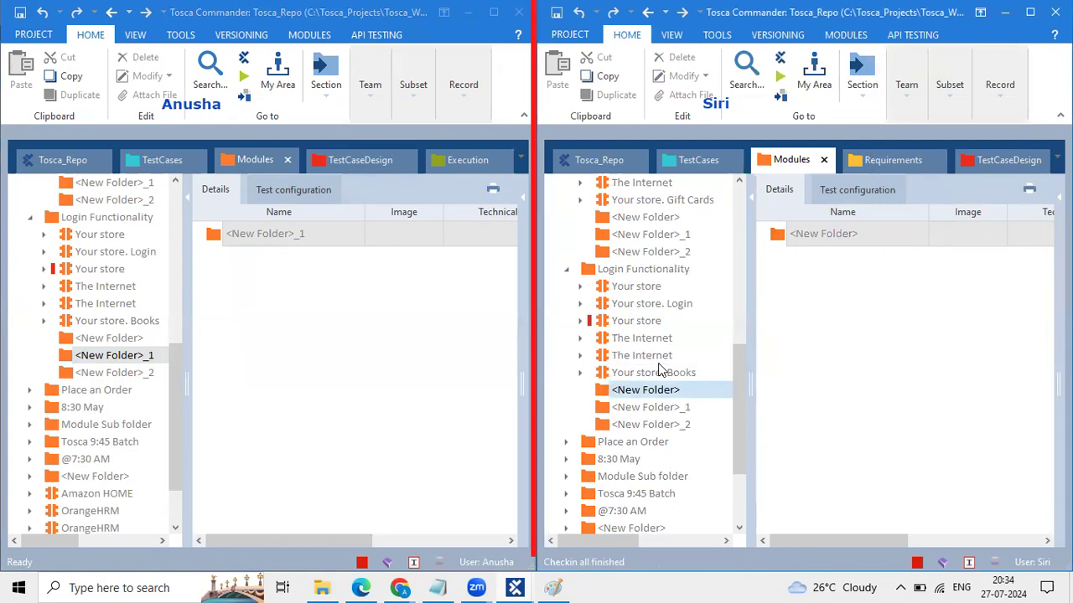
# Step: Update all the second workspace and switch to the TestCases section
pyautogui.click(916, 86)
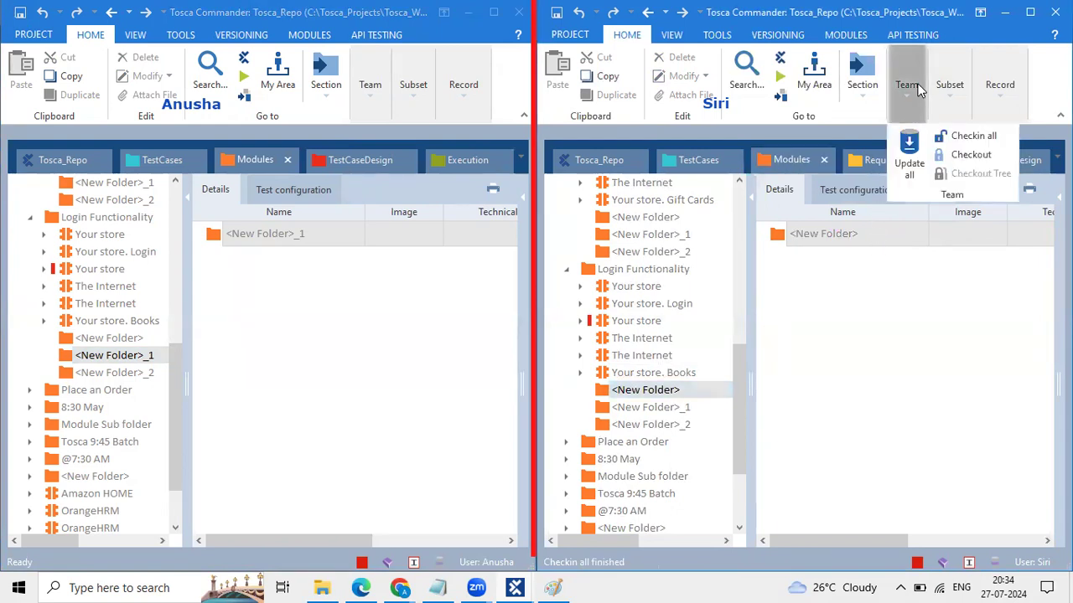
pyautogui.click(909, 165)
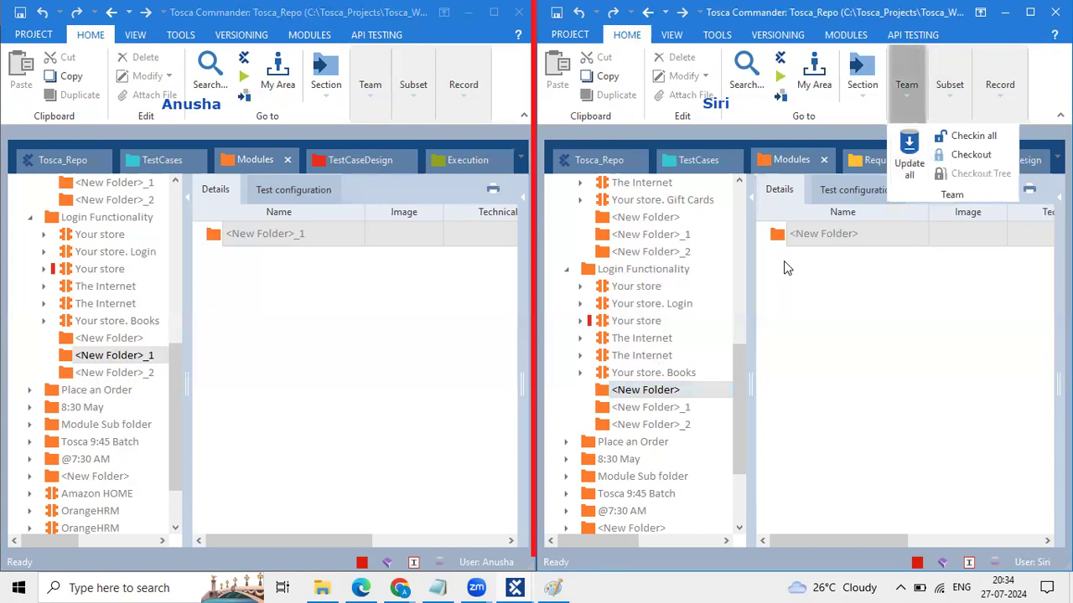
pyautogui.click(687, 160)
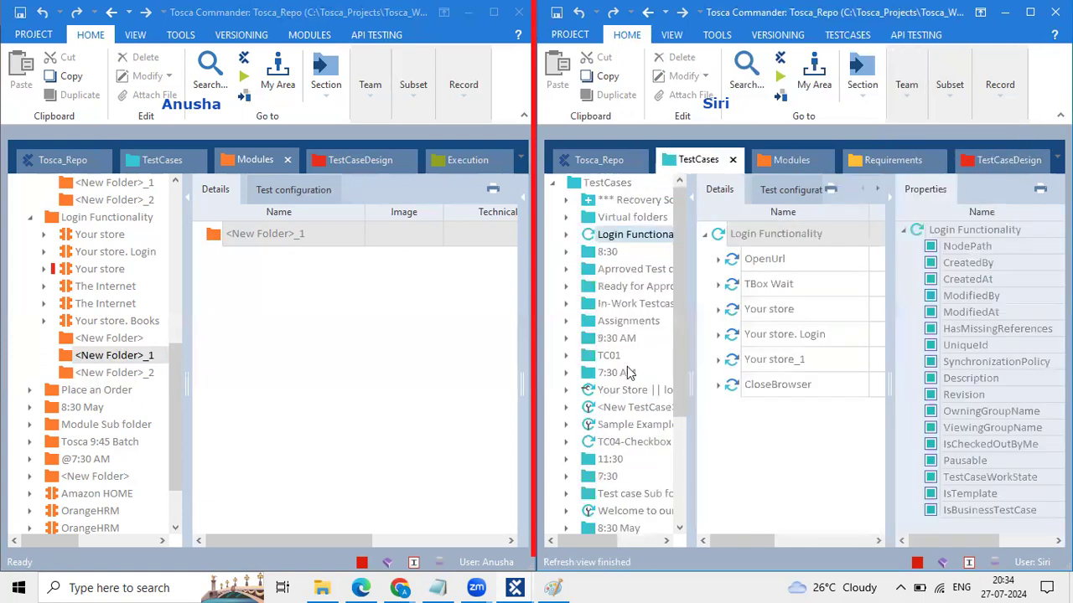
# Step: Check out the Your Store || login test case
pyautogui.scroll(1, 628, 372)
pyautogui.click(593, 391)
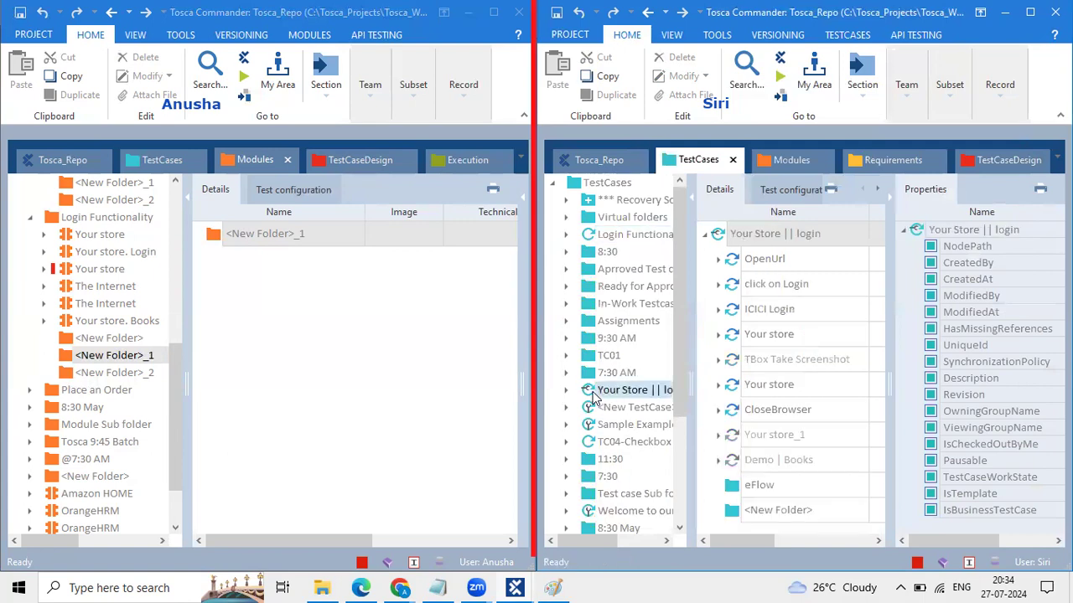
pyautogui.click(904, 99)
pyautogui.click(964, 155)
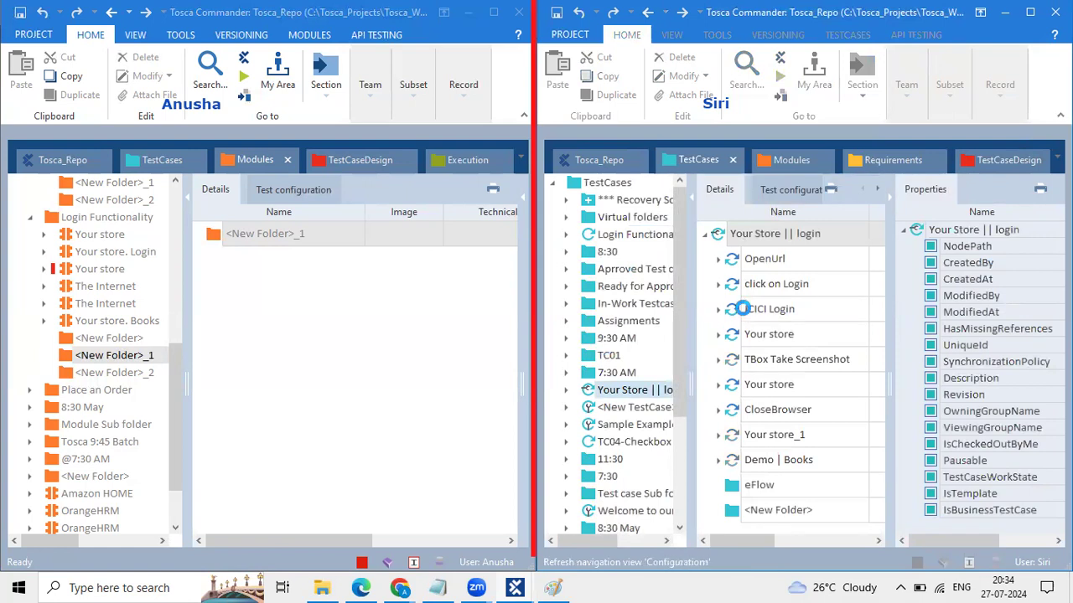
# Step: Return to Modules and show Login Functionality's modules
pyautogui.click(766, 166)
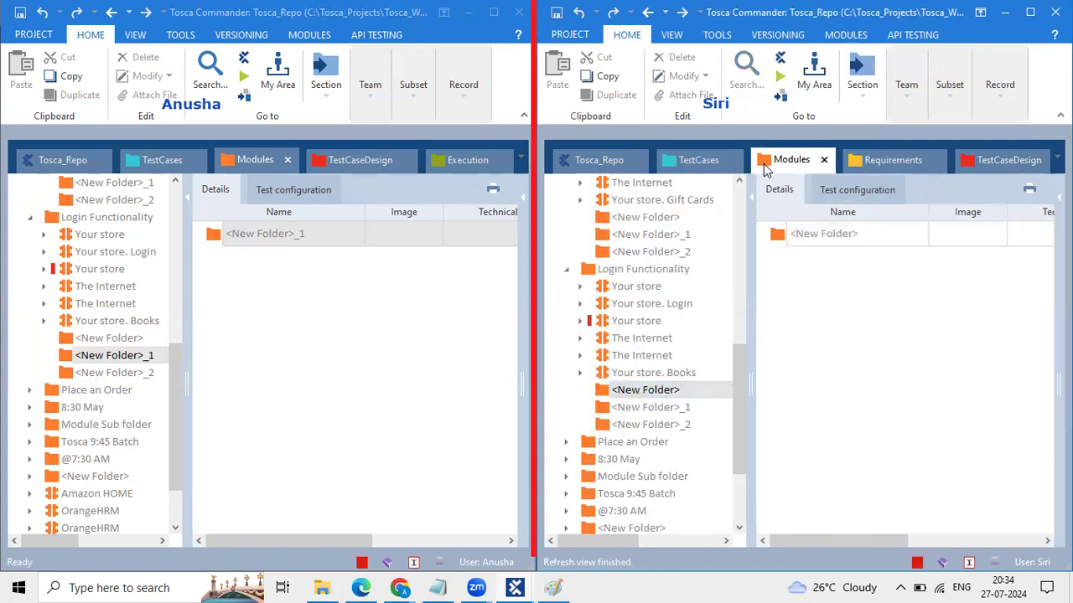
pyautogui.click(592, 274)
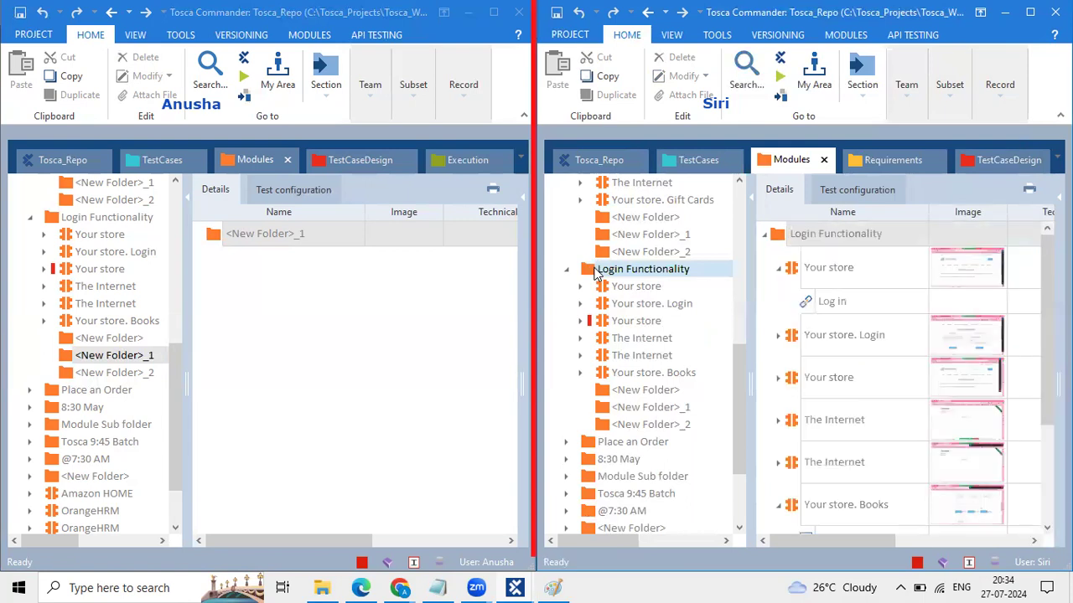
pyautogui.click(909, 113)
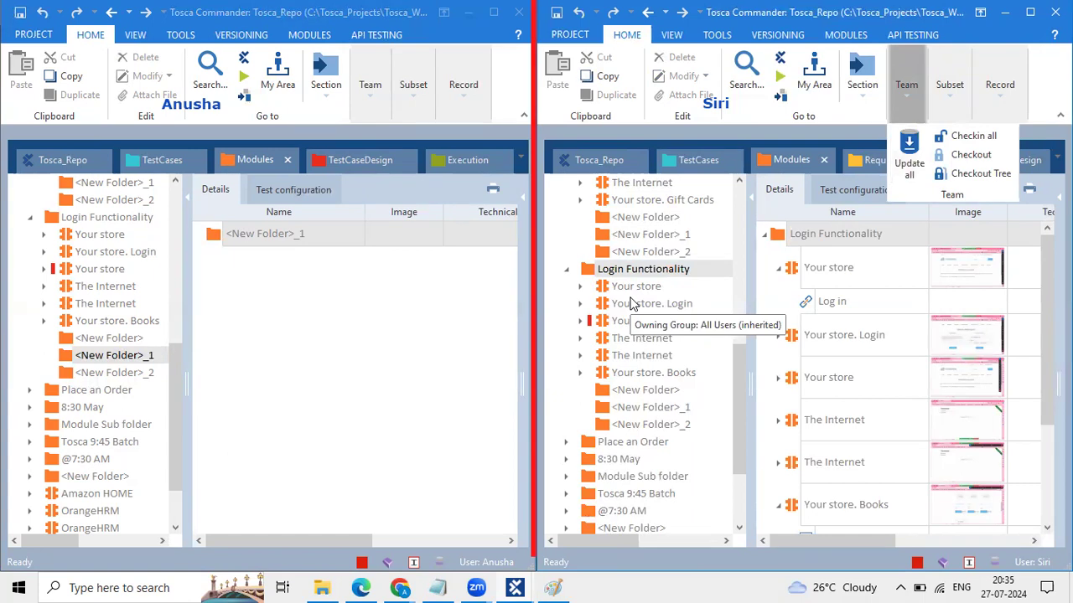
pyautogui.click(111, 217)
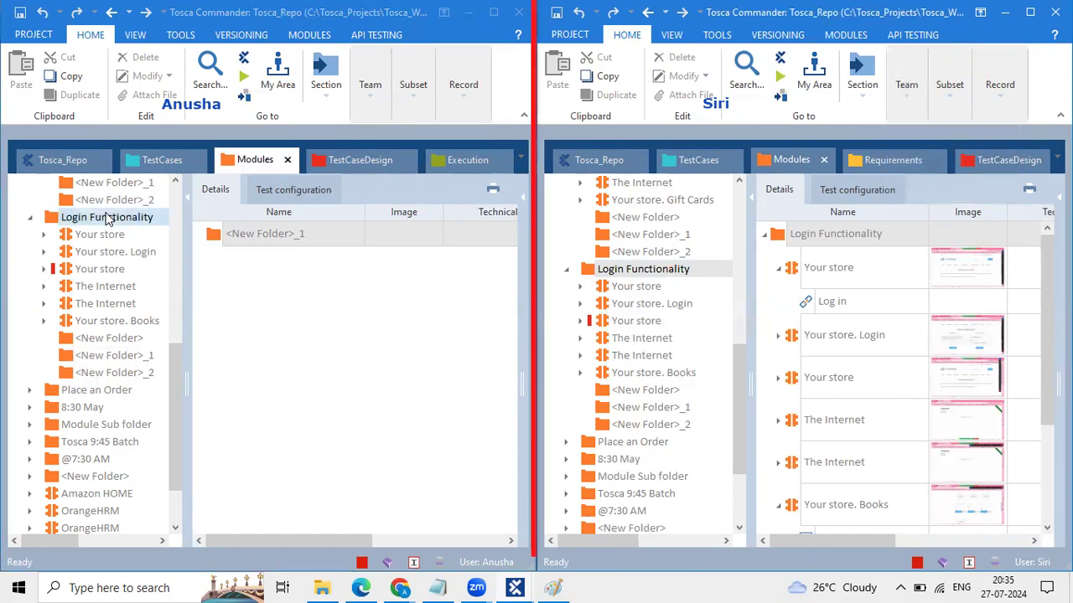
# Step: Check out the whole Login Functionality tree in the first workspace, then collapse the Your store module
pyautogui.click(364, 115)
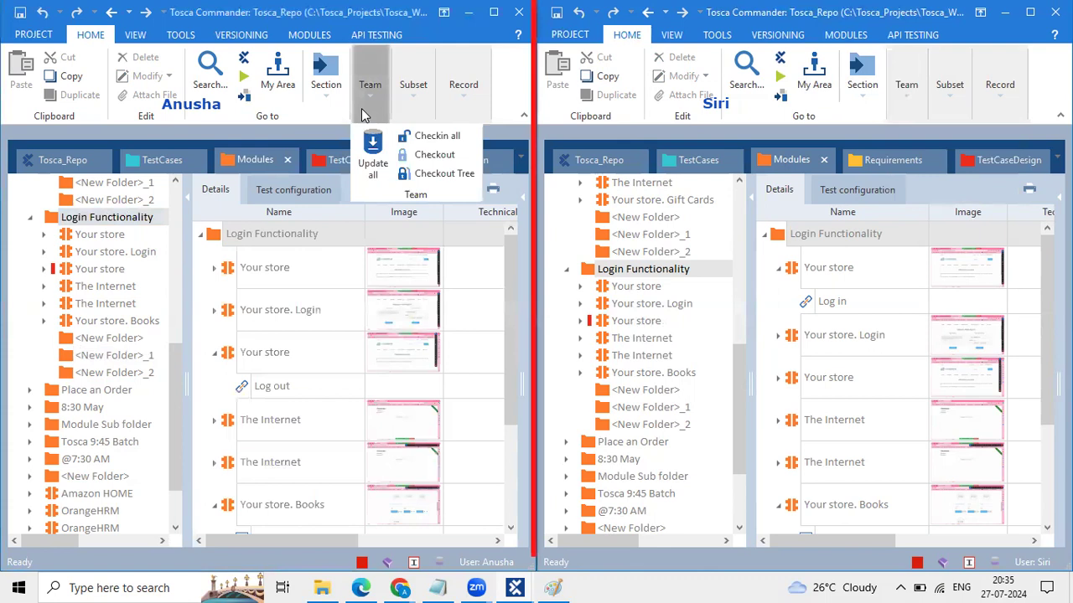
pyautogui.click(422, 171)
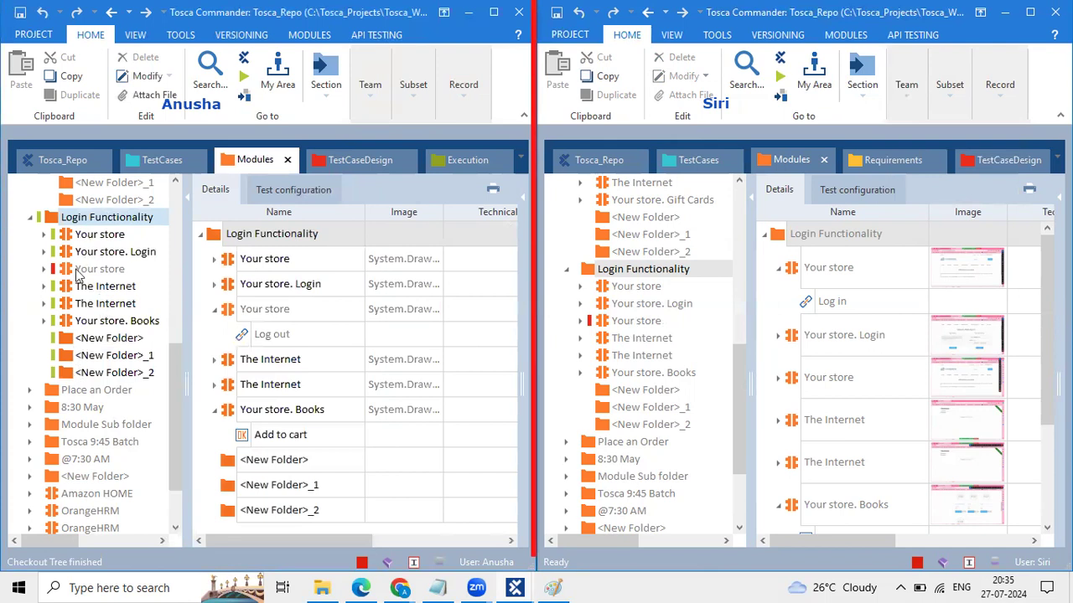
pyautogui.click(358, 345)
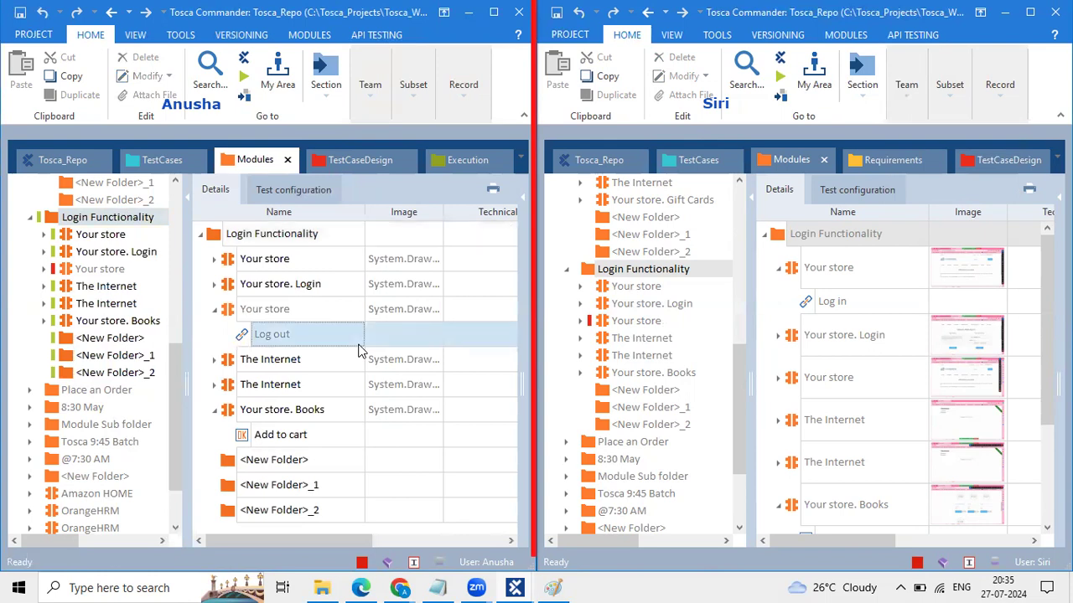
pyautogui.click(216, 315)
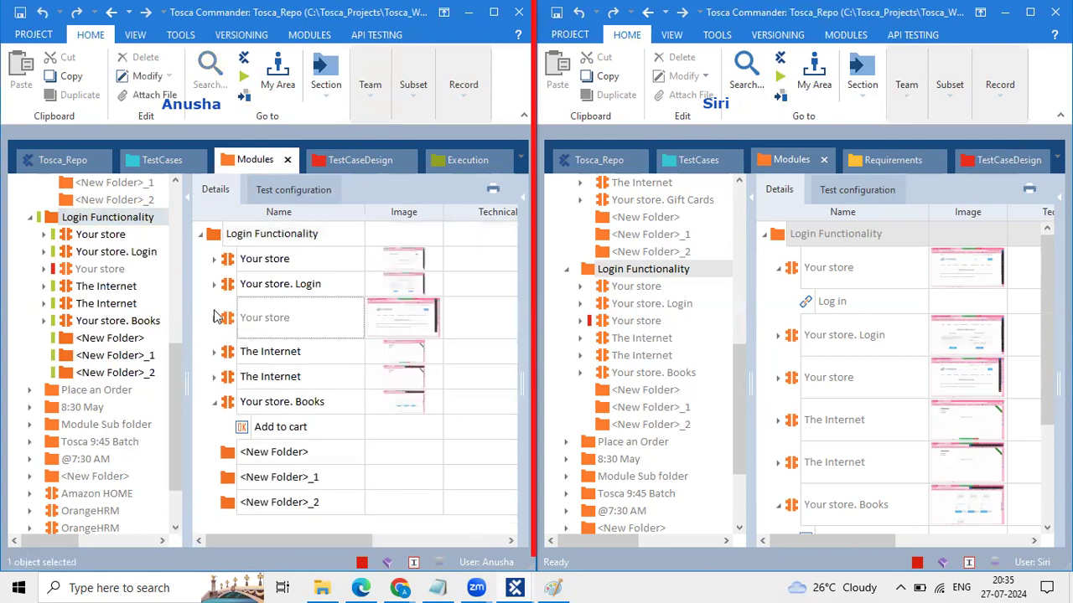
pyautogui.click(82, 217)
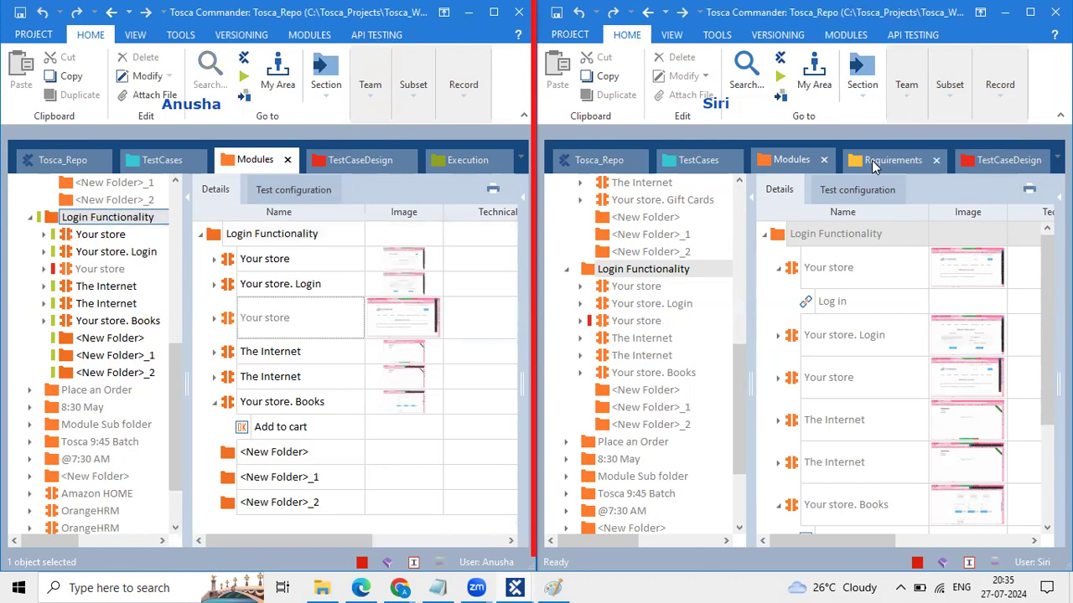
pyautogui.click(912, 96)
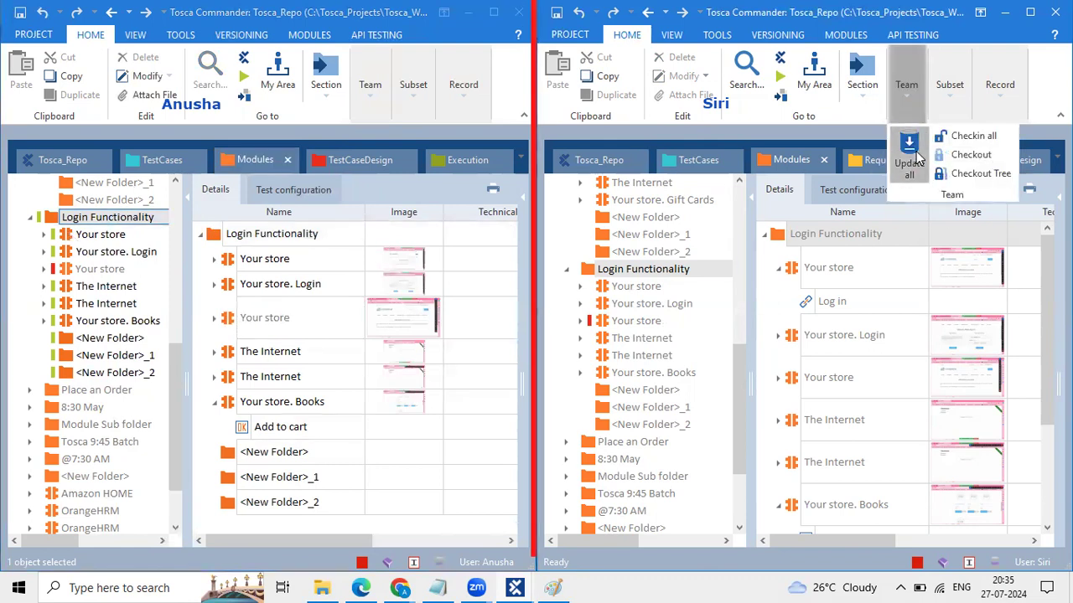
# Step: Check out Login Functionality for the second user, then browse Your store. Login and Your store in the first window
pyautogui.click(943, 159)
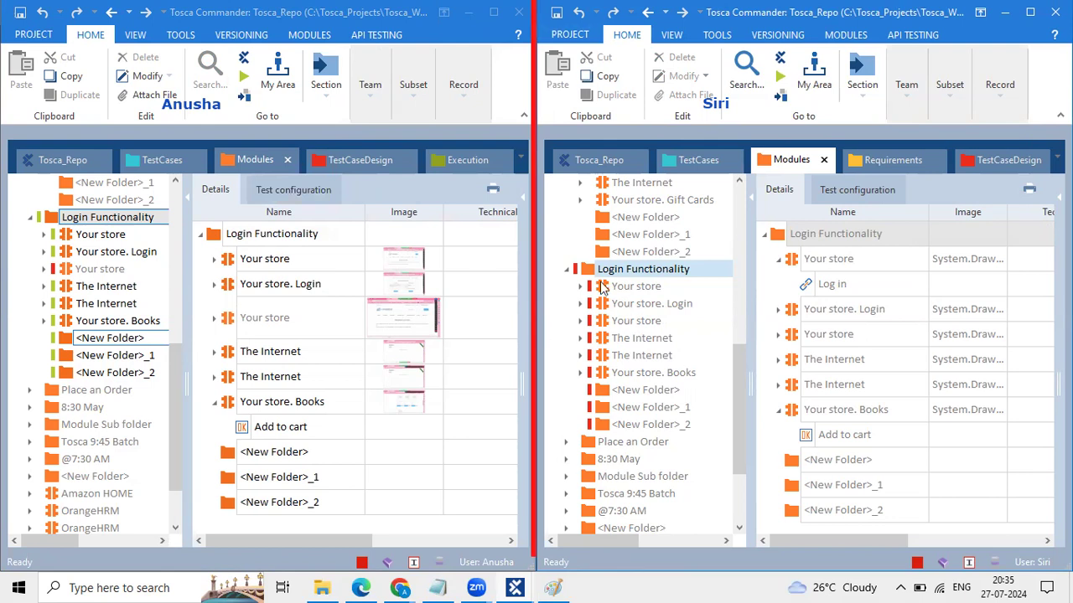
pyautogui.click(90, 253)
pyautogui.click(84, 270)
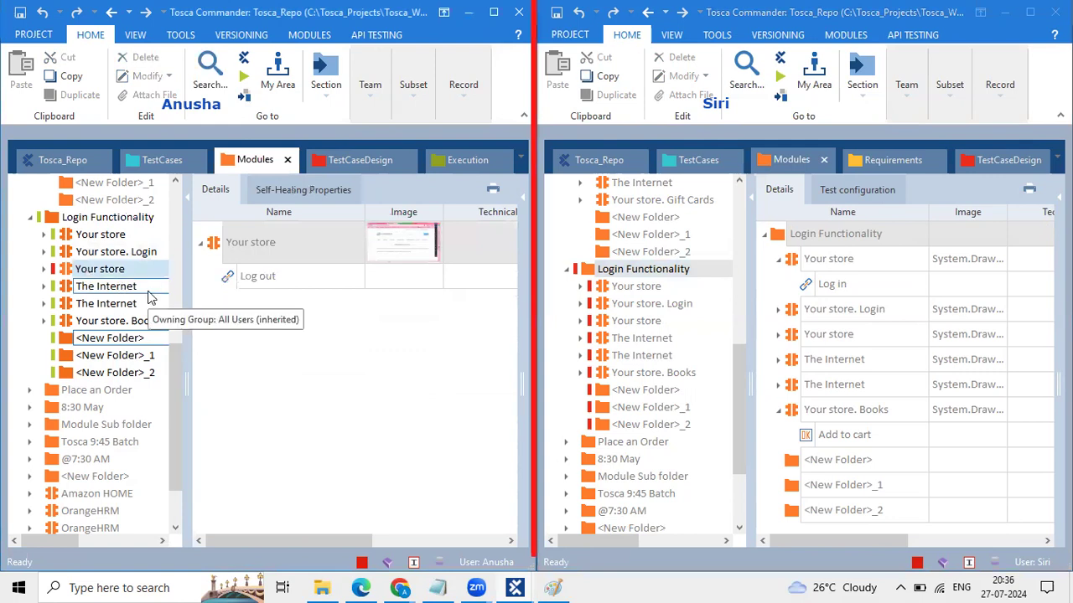
pyautogui.click(48, 218)
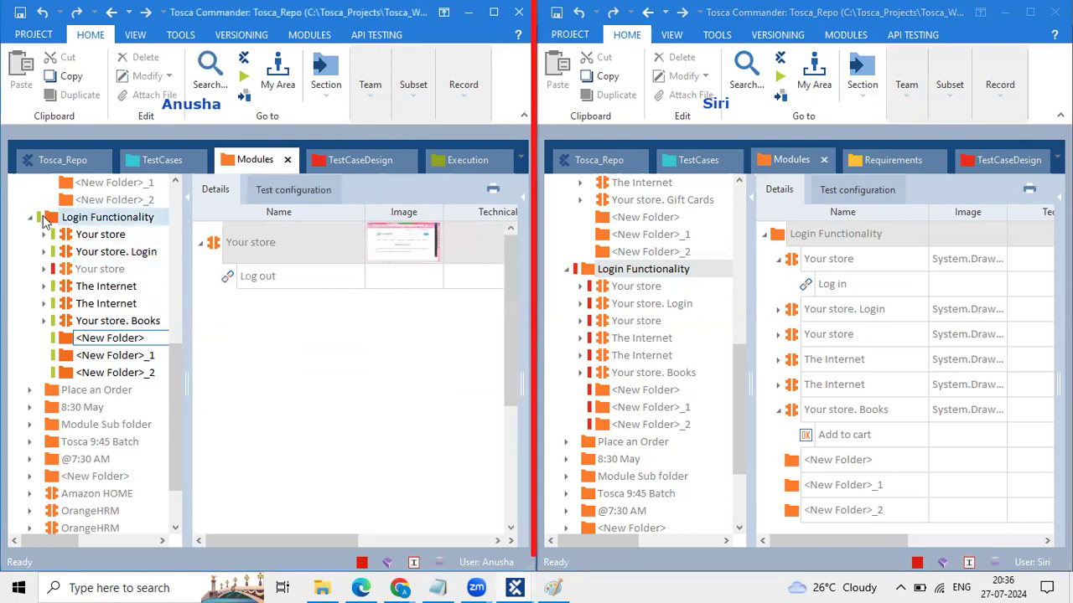
# Step: Add two new folders, <New Folder>_3 and <New Folder>_4, under Login Functionality
pyautogui.rightClick(46, 219)
pyautogui.click(60, 194)
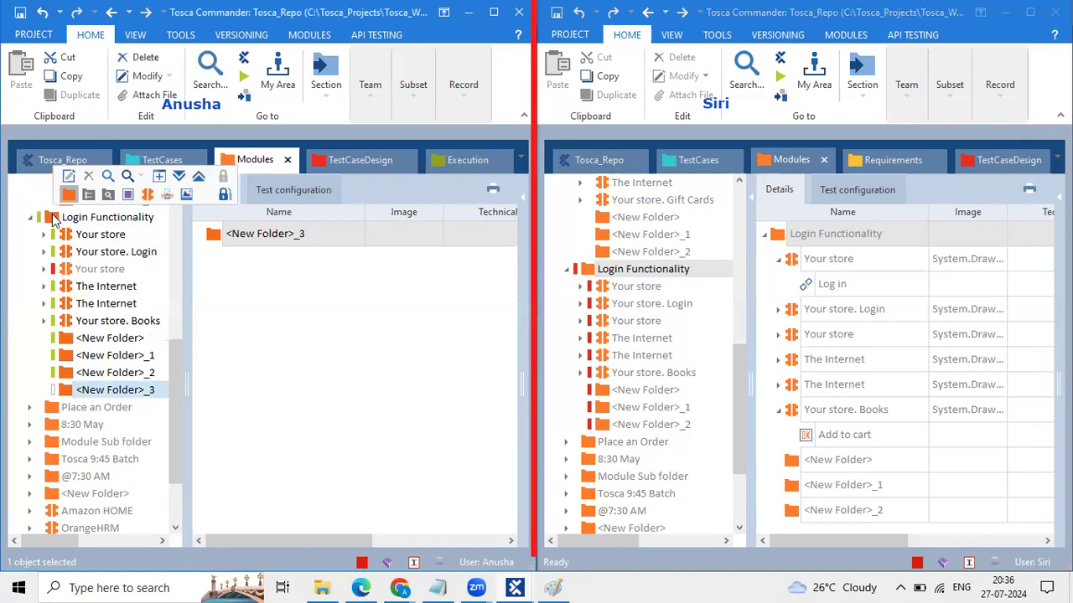
pyautogui.rightClick(53, 218)
pyautogui.click(69, 195)
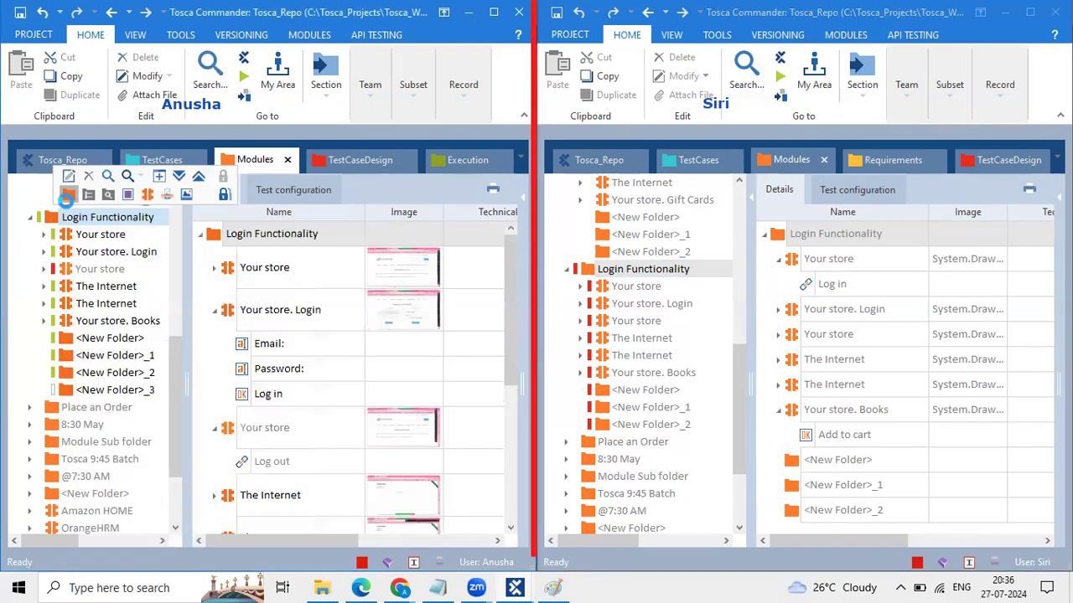
# Step: Add <New Folder> and <New Folder>_1 inside <New Folder>_3, widen the tree, and collapse <New Folder>_3
pyautogui.click(81, 391)
pyautogui.rightClick(81, 390)
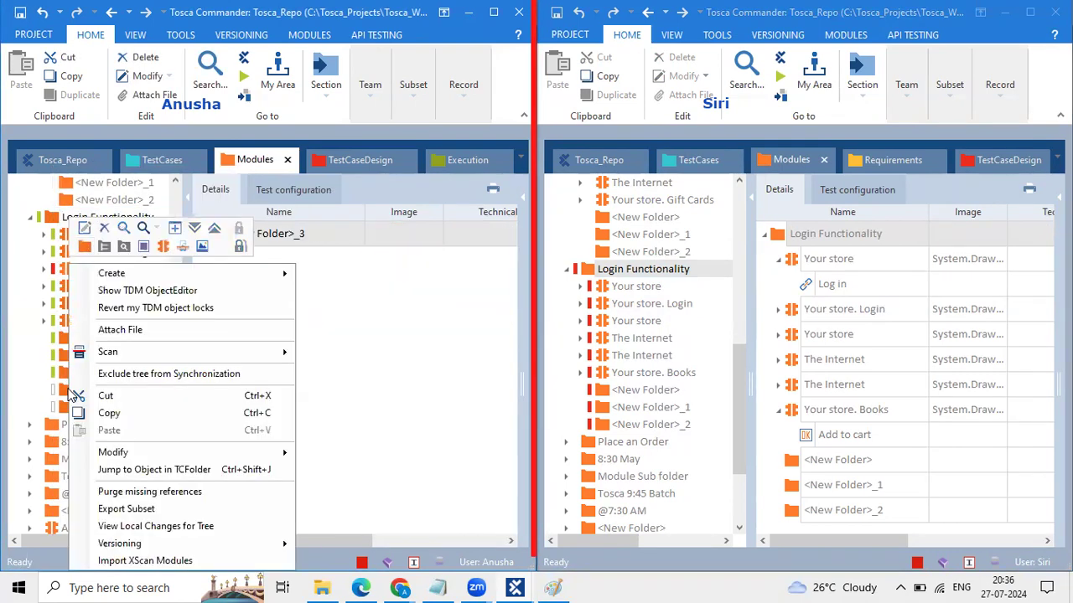
pyautogui.click(85, 246)
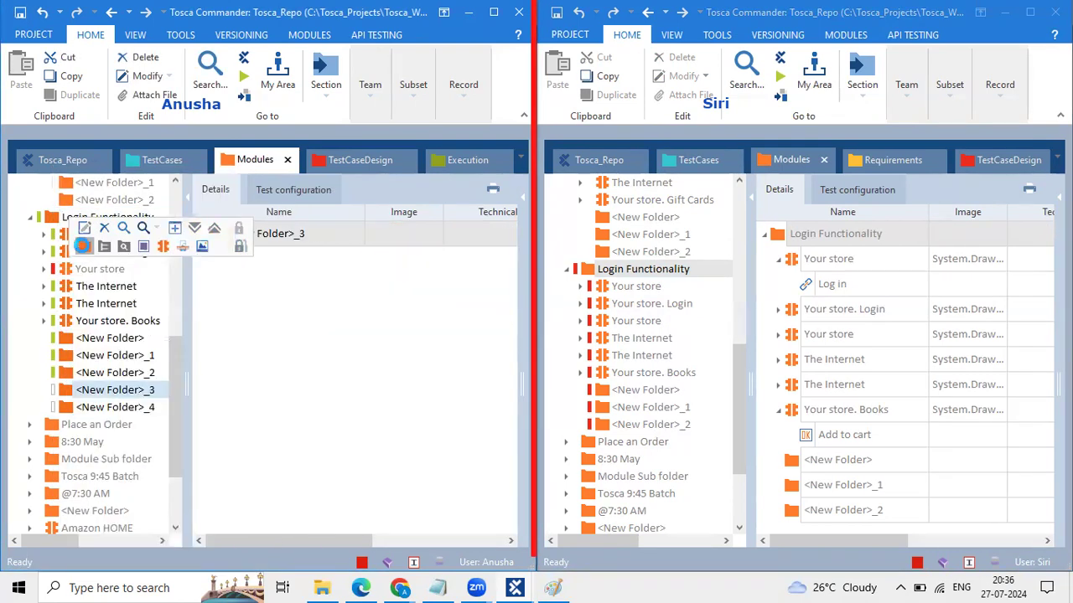
pyautogui.rightClick(61, 390)
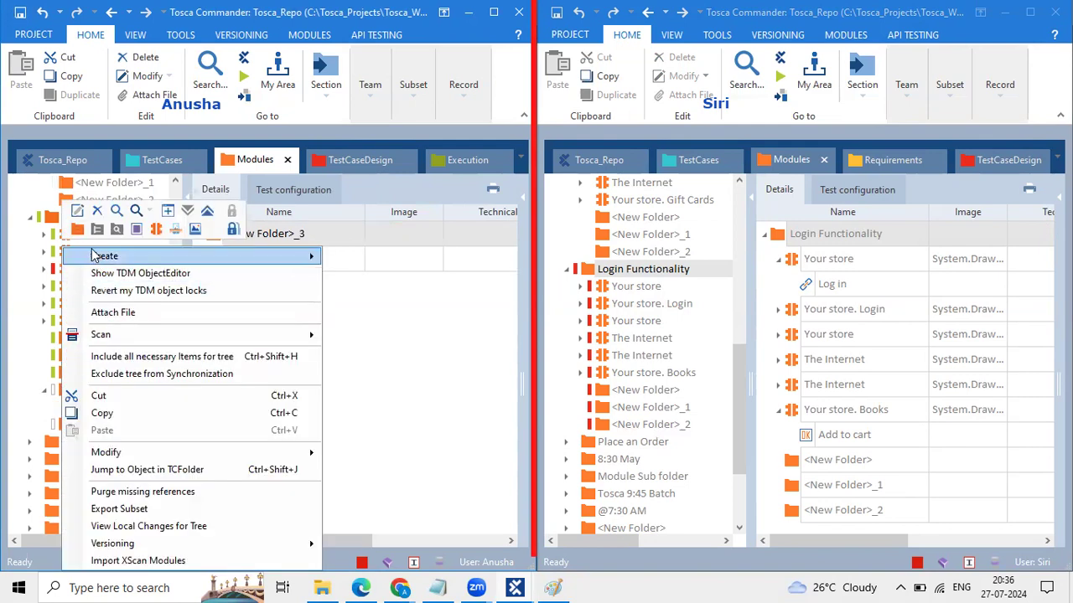
pyautogui.click(78, 232)
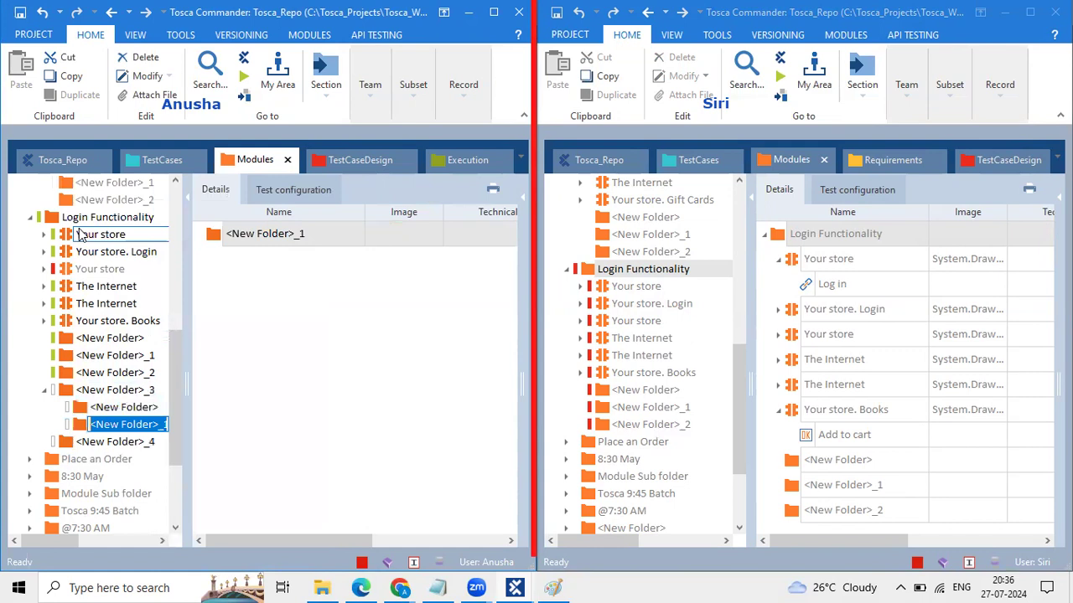
pyautogui.click(330, 314)
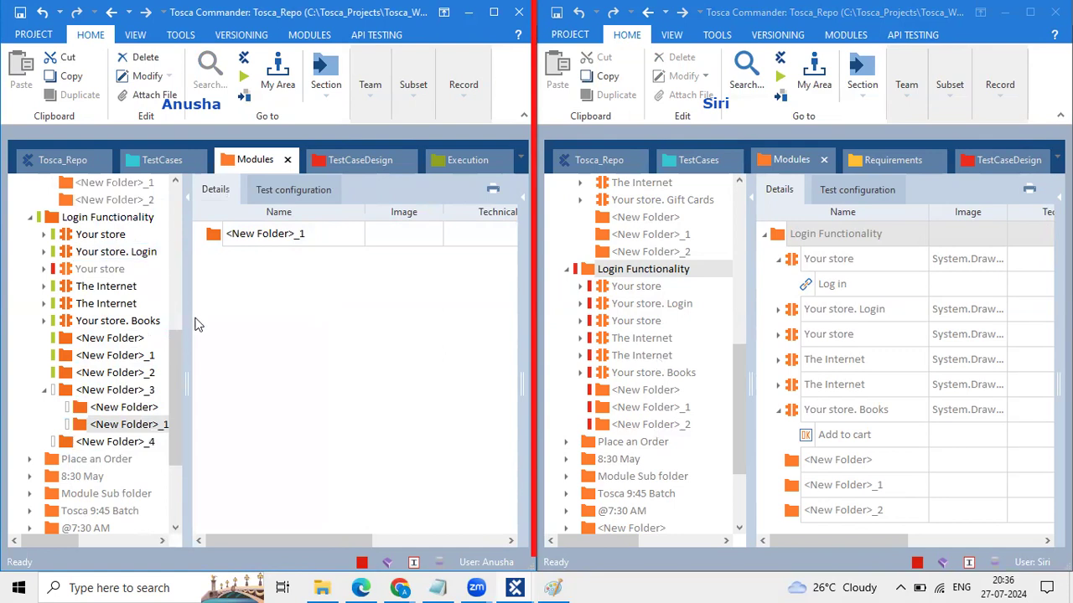
pyautogui.moveTo(189, 317); pyautogui.dragTo(204, 311)
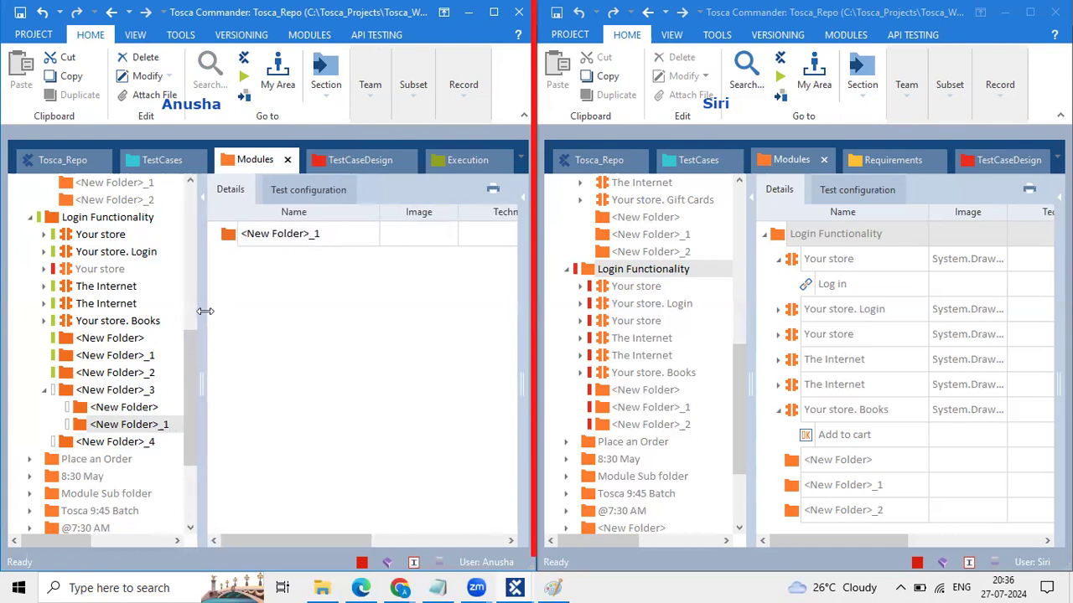
pyautogui.click(43, 389)
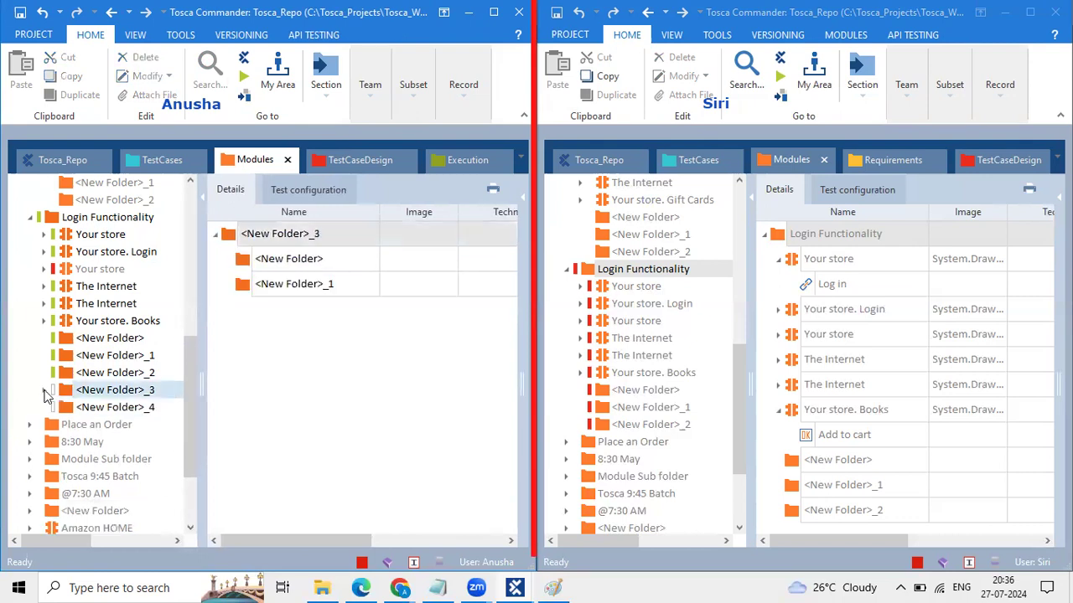
# Step: Expand <New Folder>_3 to reveal <New Folder> and <New Folder>_1, and widen the tree pane
pyautogui.click(42, 390)
pyautogui.moveTo(203, 336)
pyautogui.mouseDown()
pyautogui.moveTo(215, 336)
pyautogui.moveTo(199, 336)
pyautogui.mouseUp()
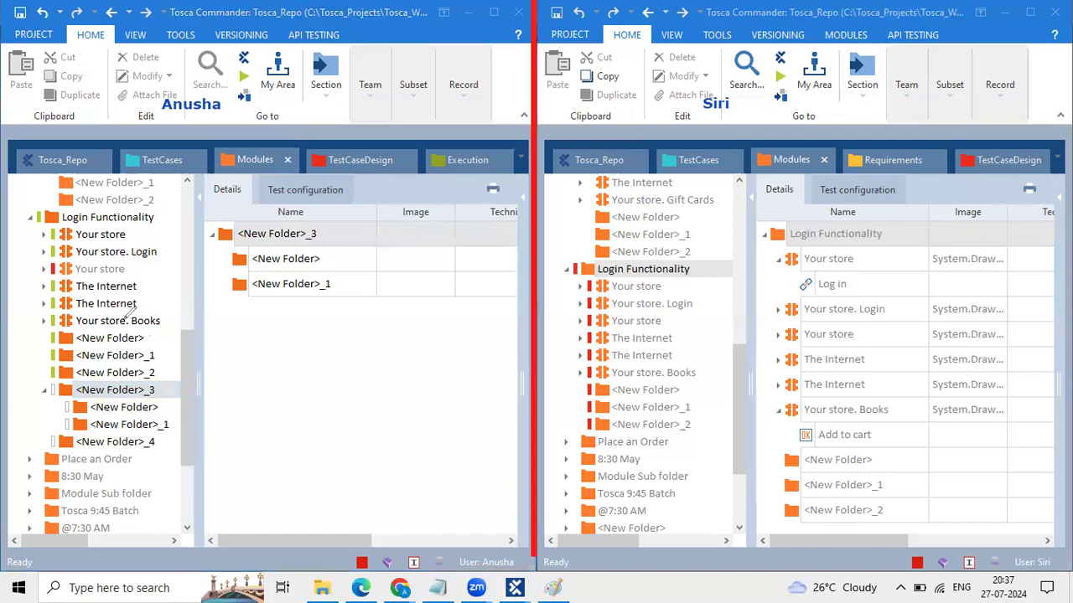
pyautogui.moveTo(166, 387)
pyautogui.mouseDown()
pyautogui.moveTo(172, 447)
pyautogui.moveTo(199, 401)
pyautogui.moveTo(206, 429)
pyautogui.mouseUp()
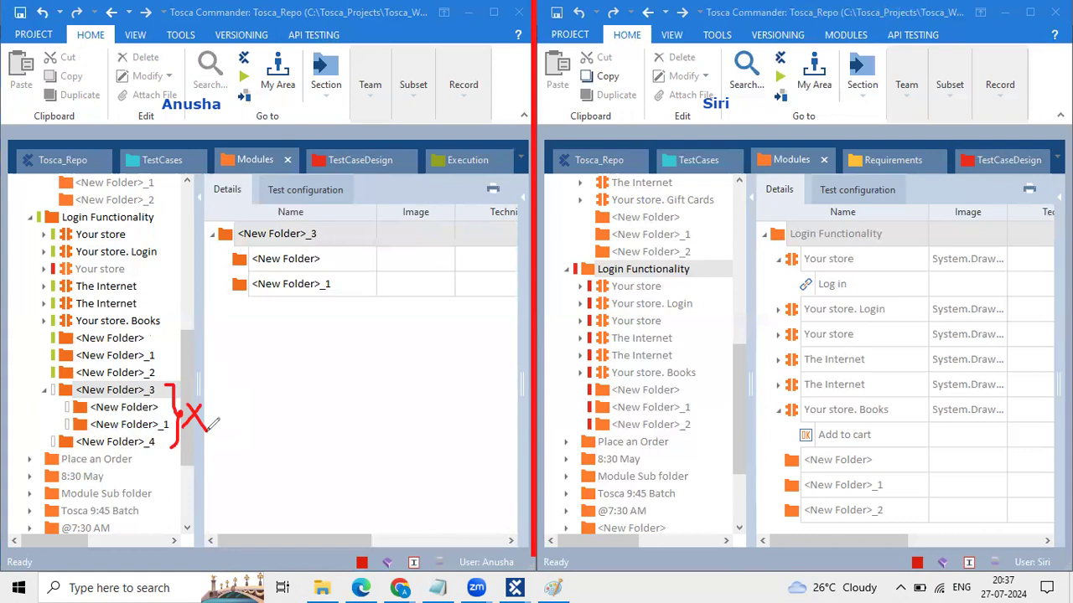
pyautogui.click(272, 52)
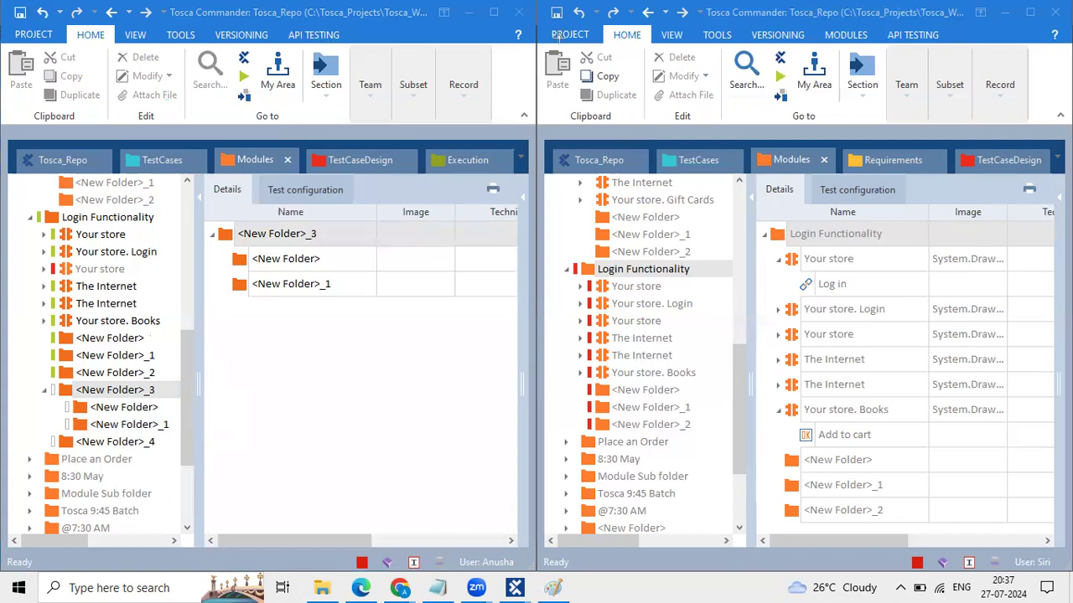
pyautogui.moveTo(531, 17); pyautogui.dragTo(535, 574)
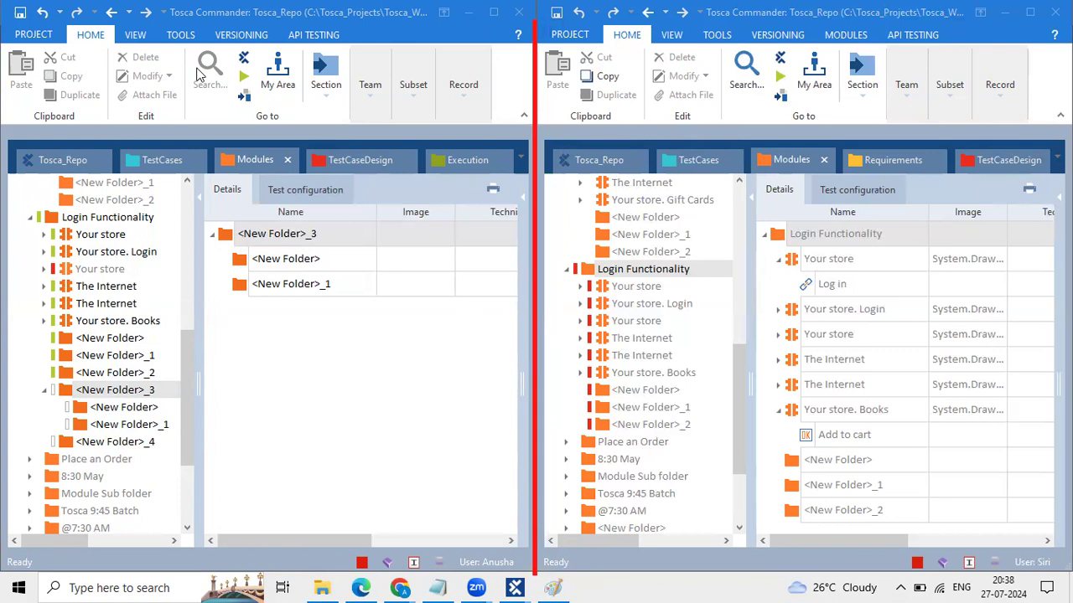
pyautogui.click(172, 219)
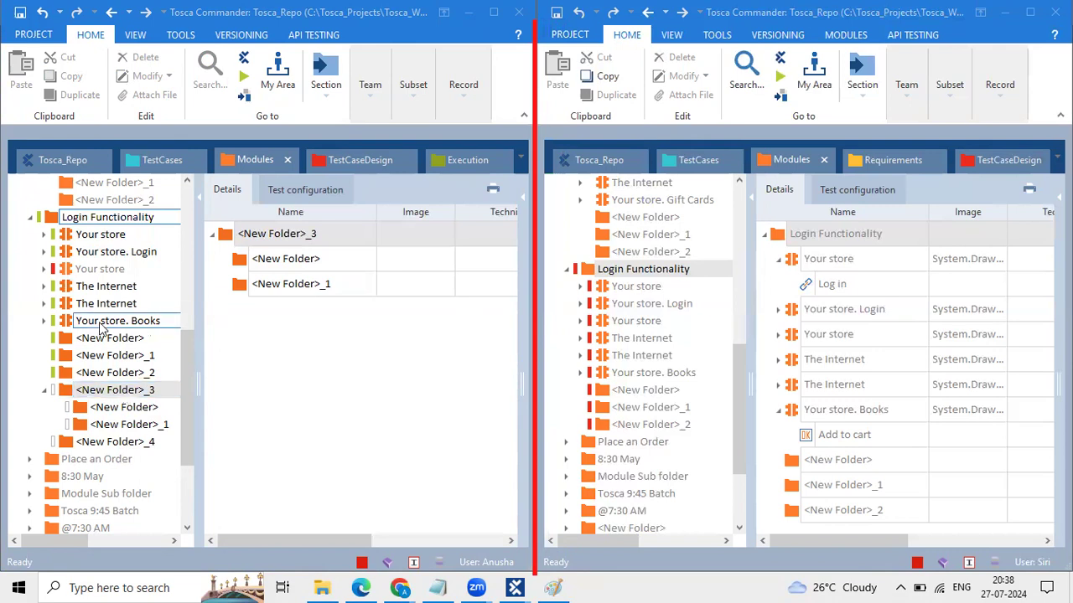
pyautogui.click(56, 222)
# Step: Show Login Functionality's properties and widen the properties pane to reveal their values
pyautogui.click(58, 220)
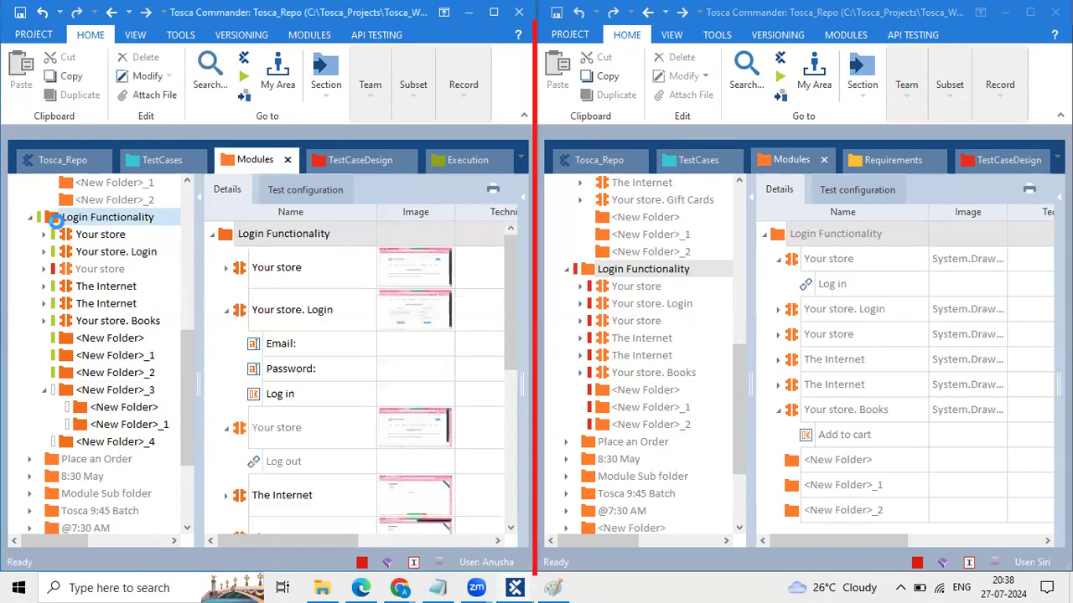
pyautogui.rightClick(59, 218)
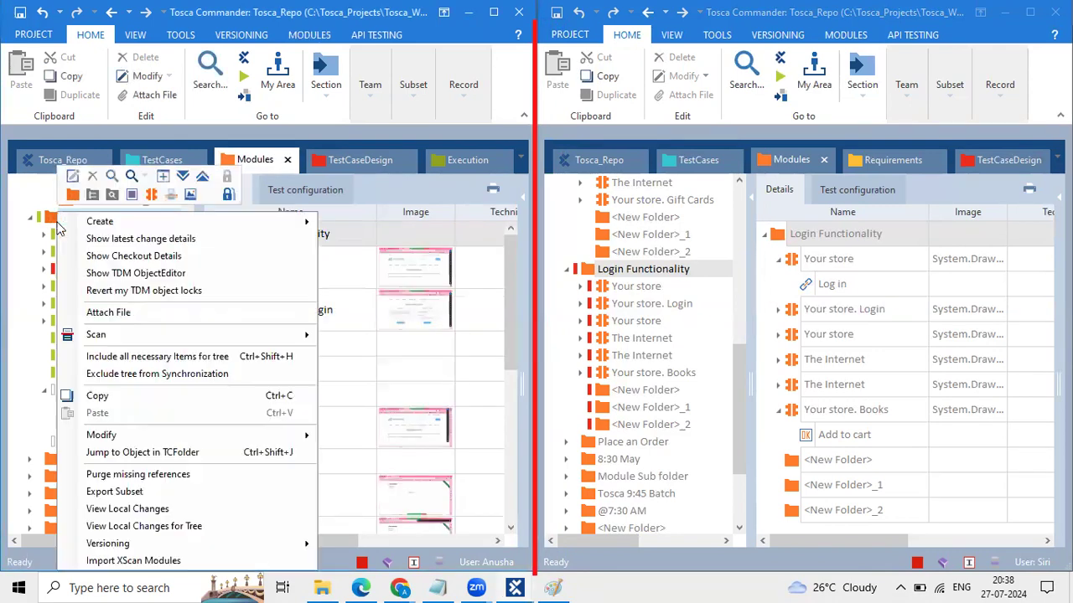
pyautogui.click(525, 199)
pyautogui.click(524, 199)
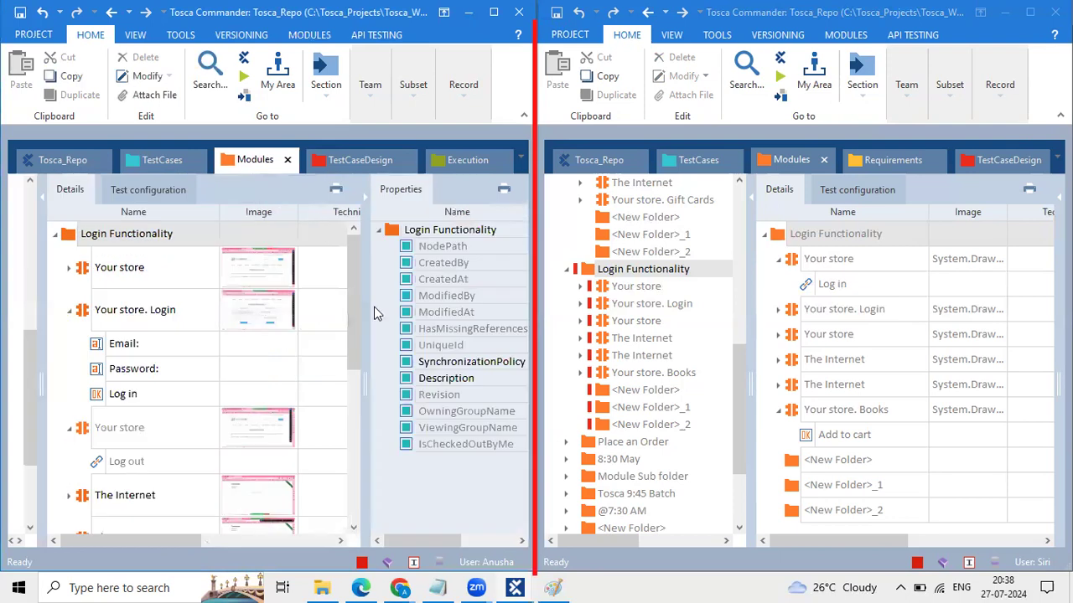
pyautogui.moveTo(369, 305); pyautogui.dragTo(211, 305)
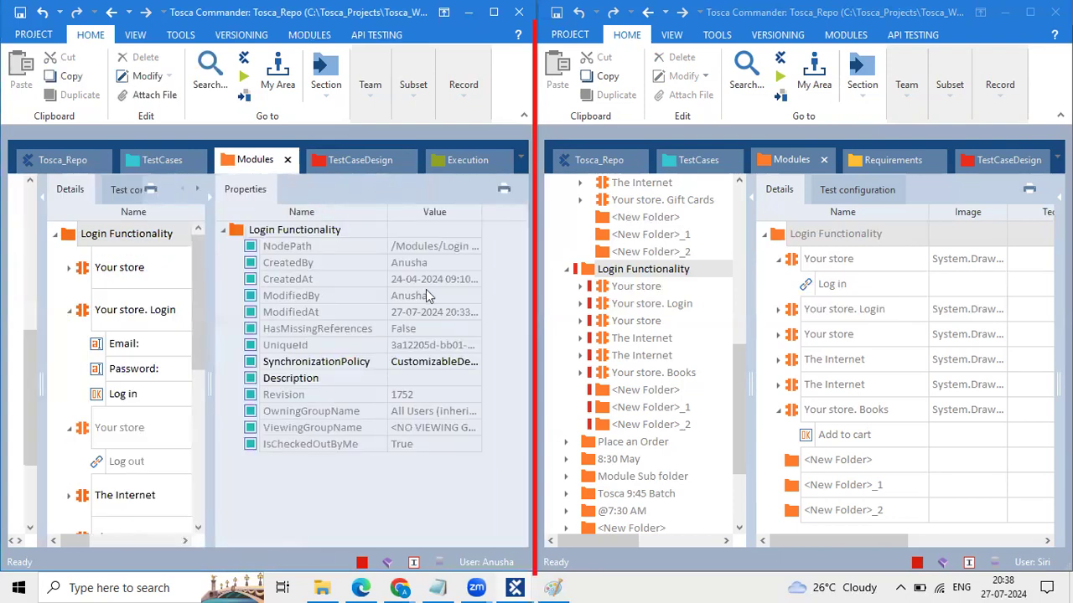
# Step: Inspect the full ModifiedAt timestamp, then widen the left window's module tree
pyautogui.click(471, 319)
pyautogui.click(475, 313)
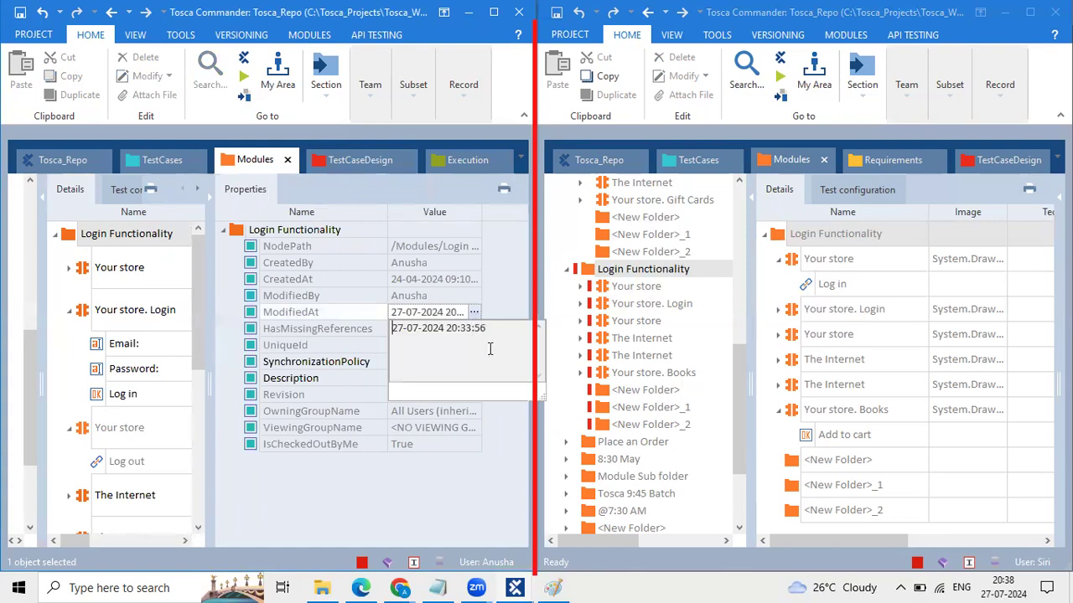
pyautogui.moveTo(491, 348); pyautogui.dragTo(358, 315)
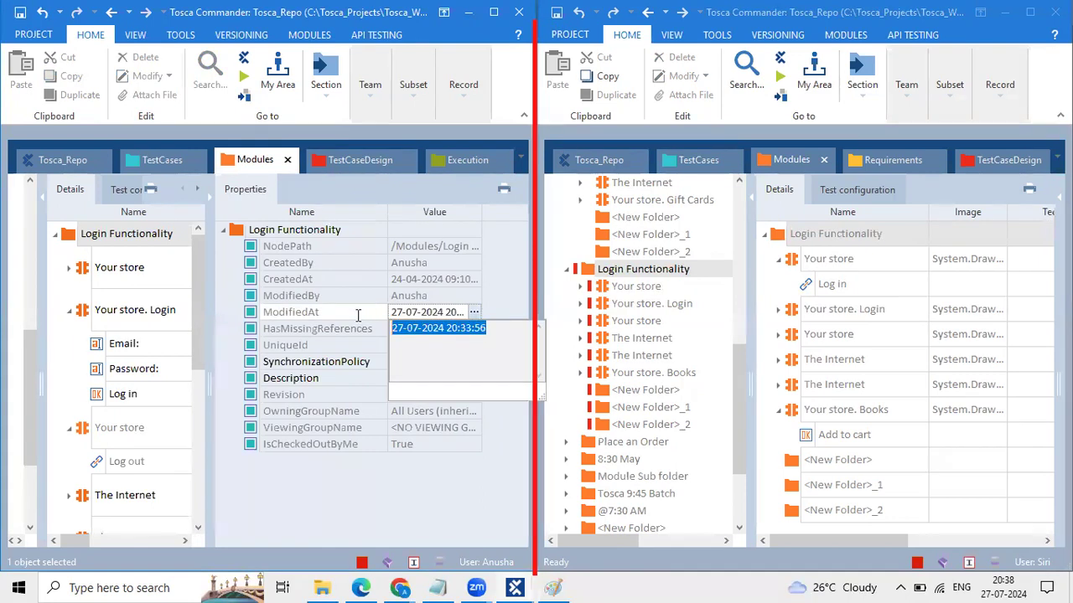
pyautogui.click(393, 314)
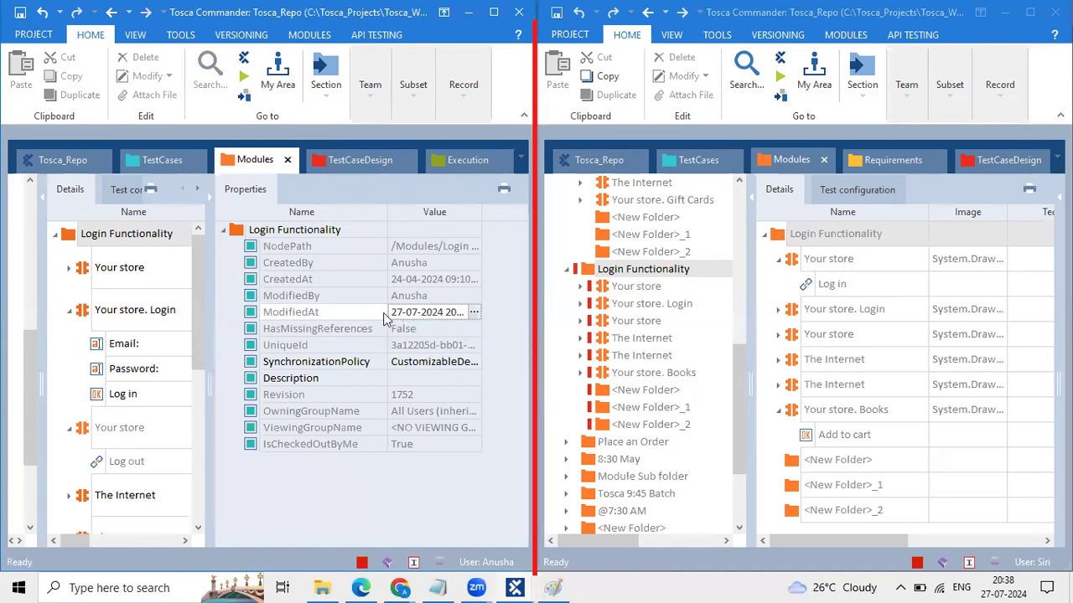
pyautogui.click(474, 312)
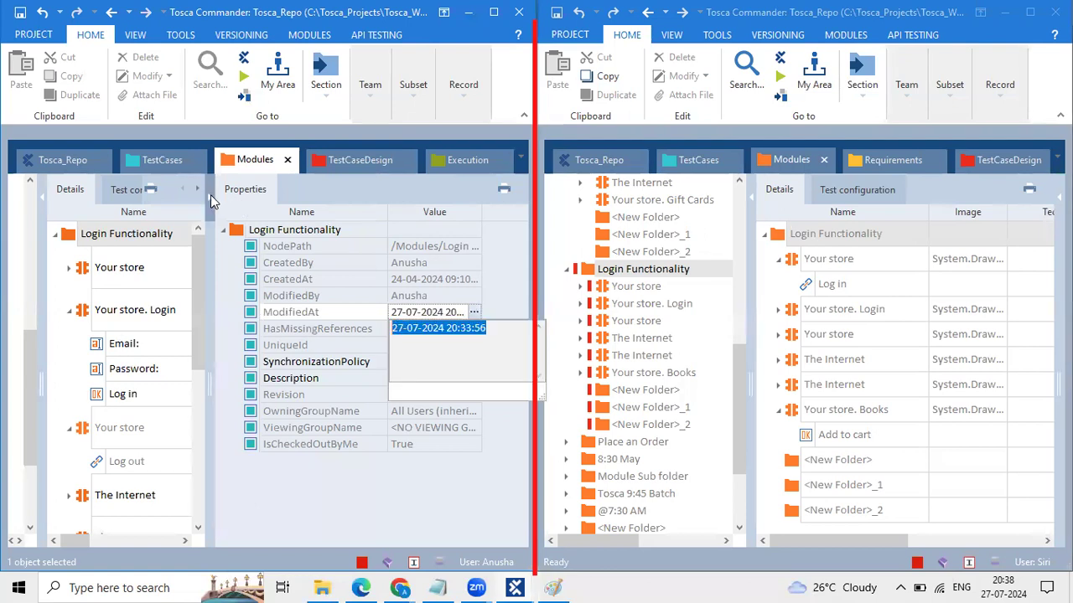
pyautogui.moveTo(82, 279); pyautogui.dragTo(153, 281)
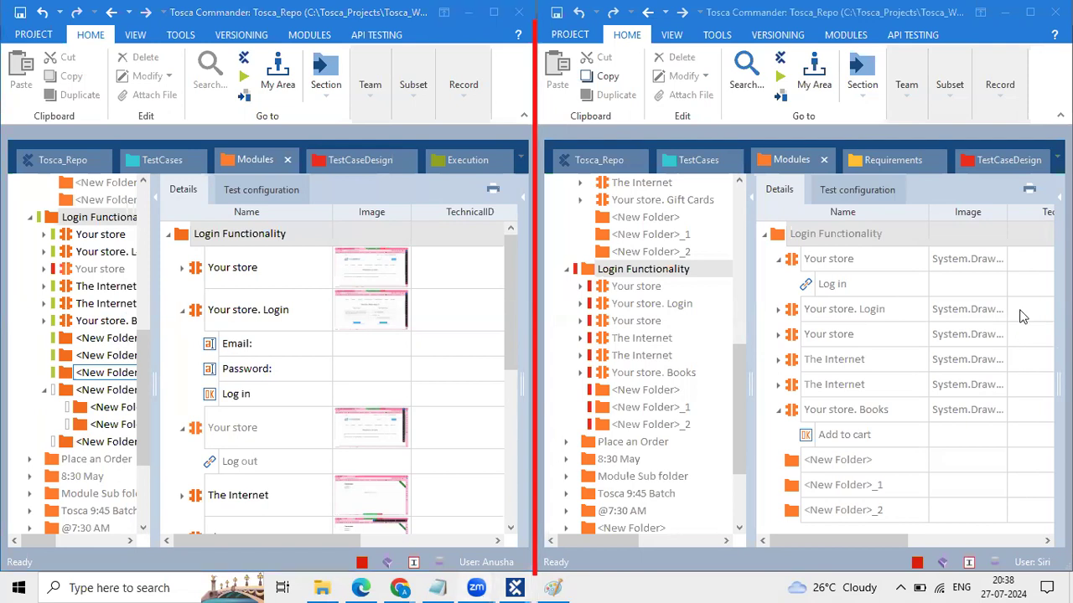
# Step: Select The Internet, bring up the Team update and check-in options, then select the Your store. Login row
pyautogui.click(117, 287)
pyautogui.click(366, 107)
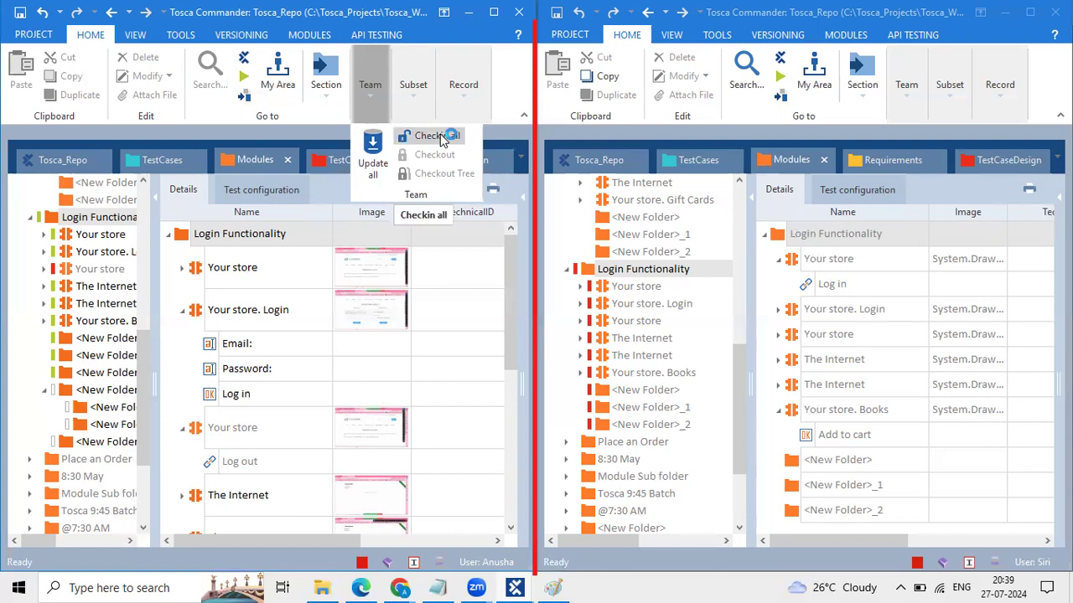
pyautogui.click(304, 318)
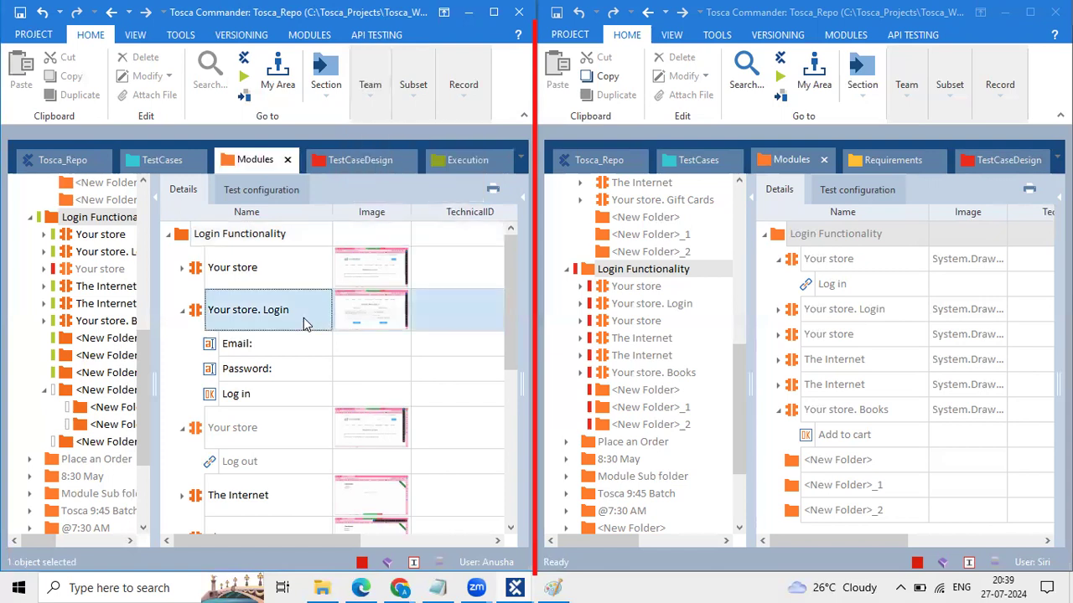
# Step: Collapse Your store. Login, Your store, Your store. Books and <New Folder>_3, then show The Internet on the right
pyautogui.click(181, 311)
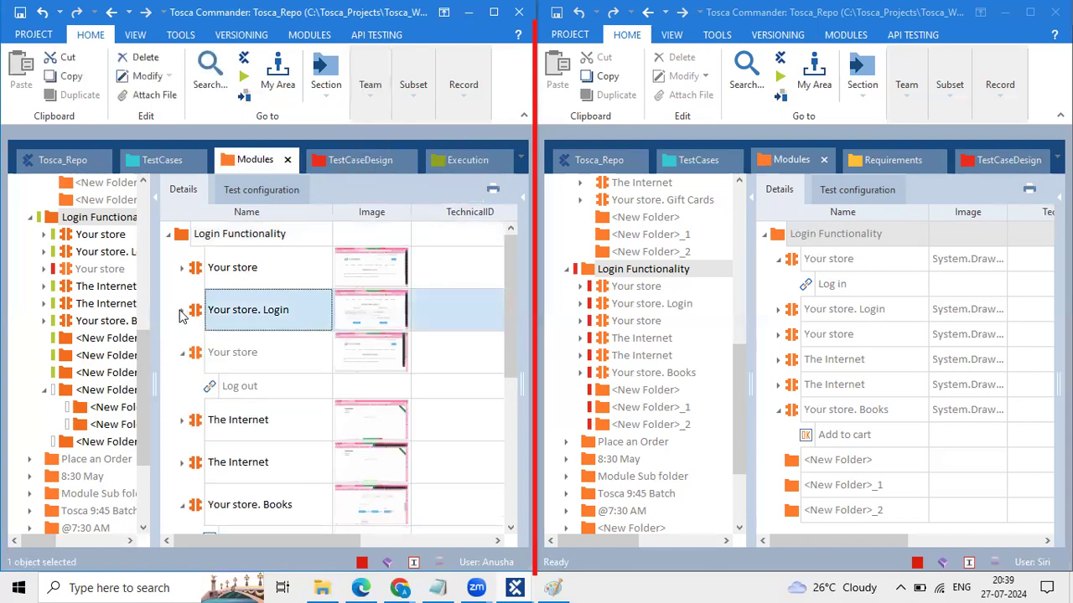
pyautogui.click(182, 354)
pyautogui.scroll(-5, 354, 277)
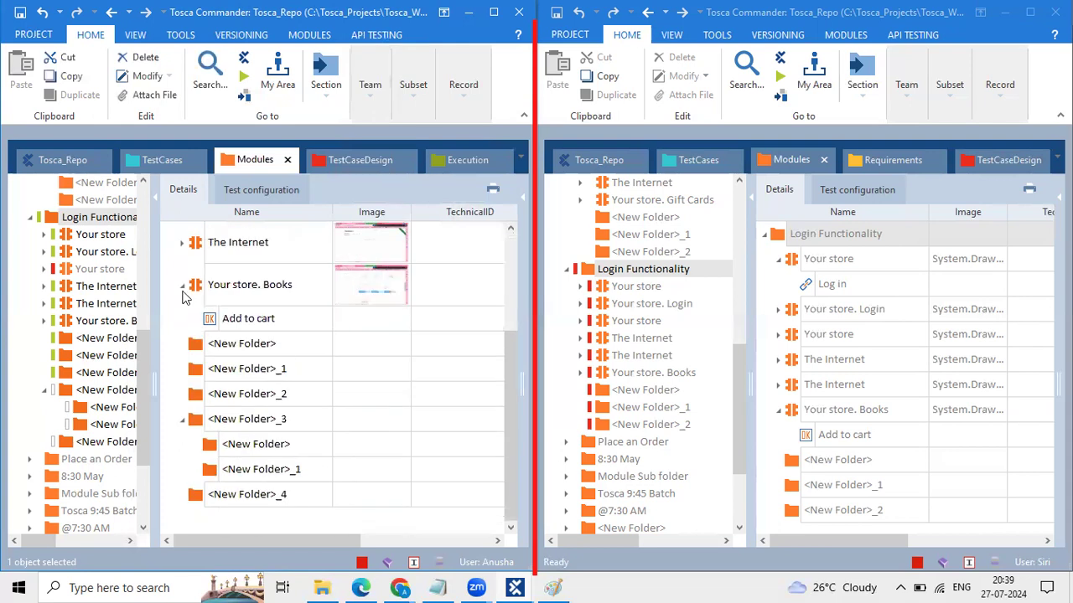
pyautogui.click(183, 287)
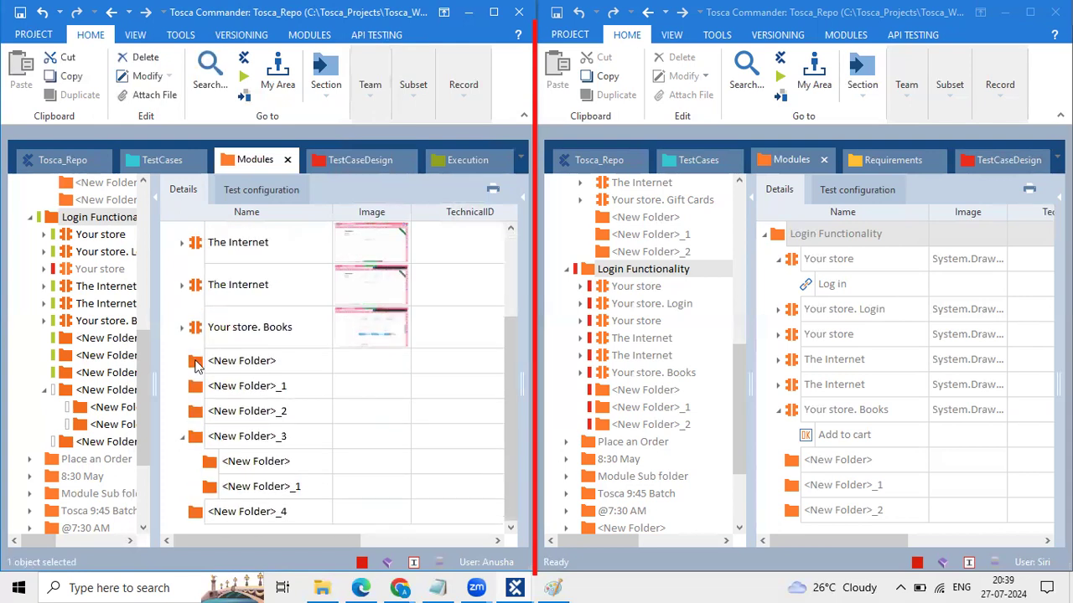
pyautogui.click(185, 438)
pyautogui.scroll(3, 301, 374)
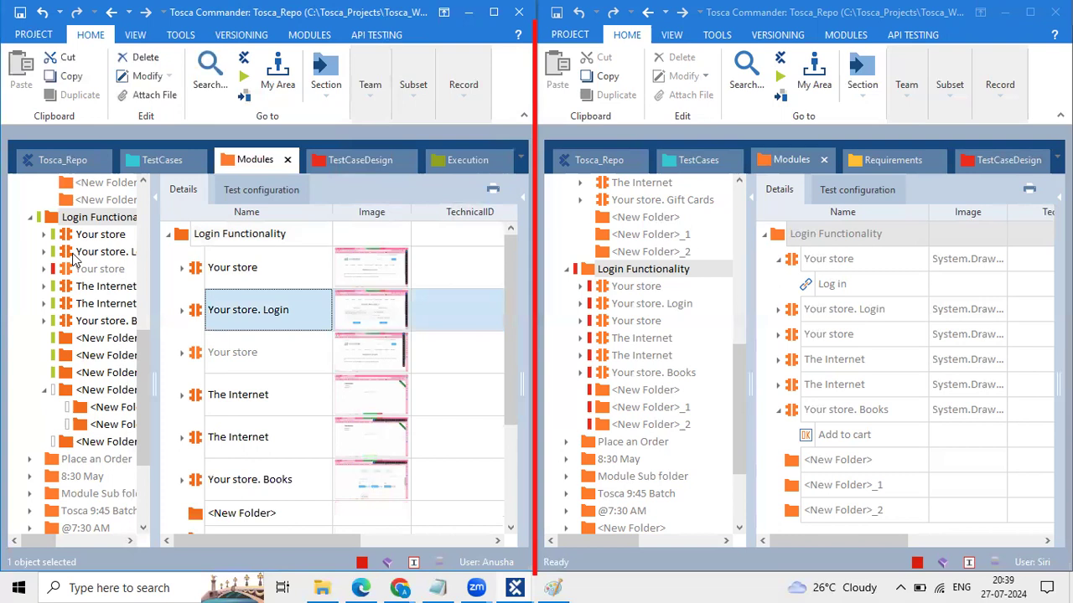
pyautogui.click(668, 361)
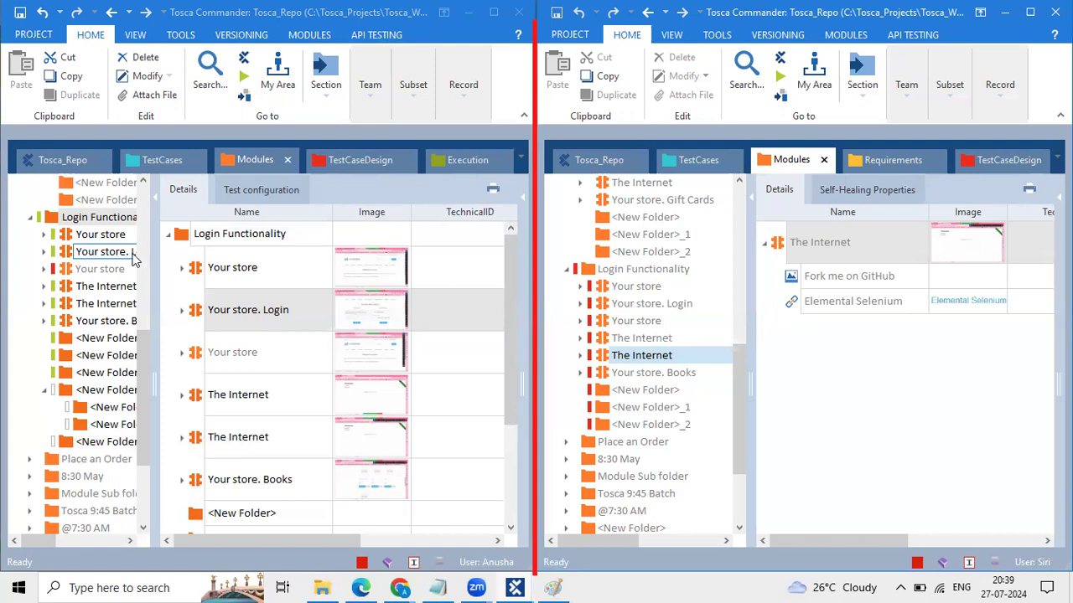
pyautogui.click(46, 394)
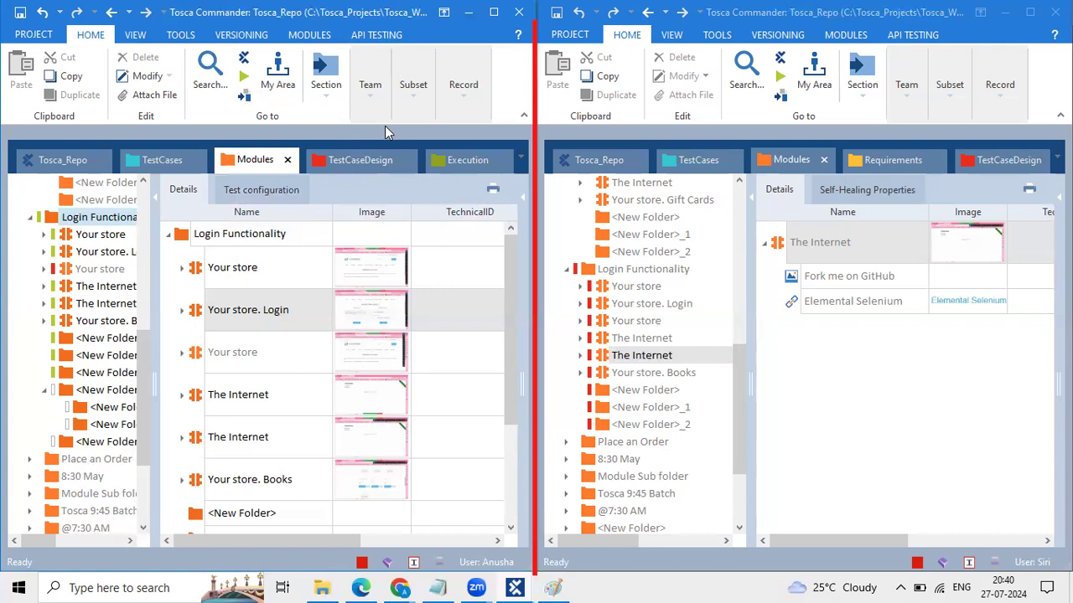
# Step: Select the greyed Your store module and look over its actions and Team options
pyautogui.click(75, 268)
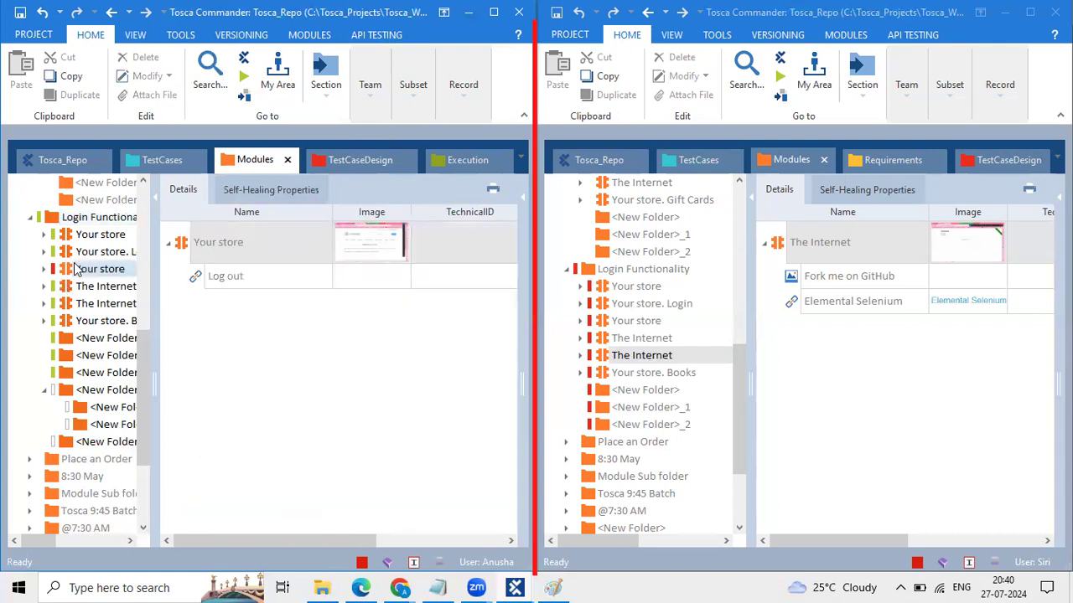
pyautogui.rightClick(75, 268)
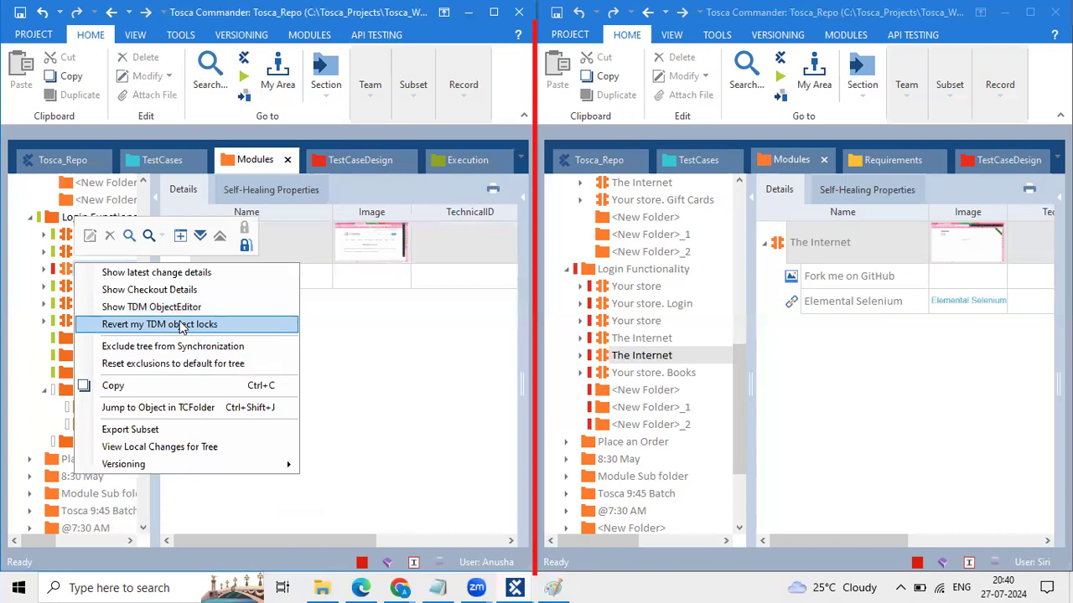
pyautogui.click(369, 334)
pyautogui.click(74, 269)
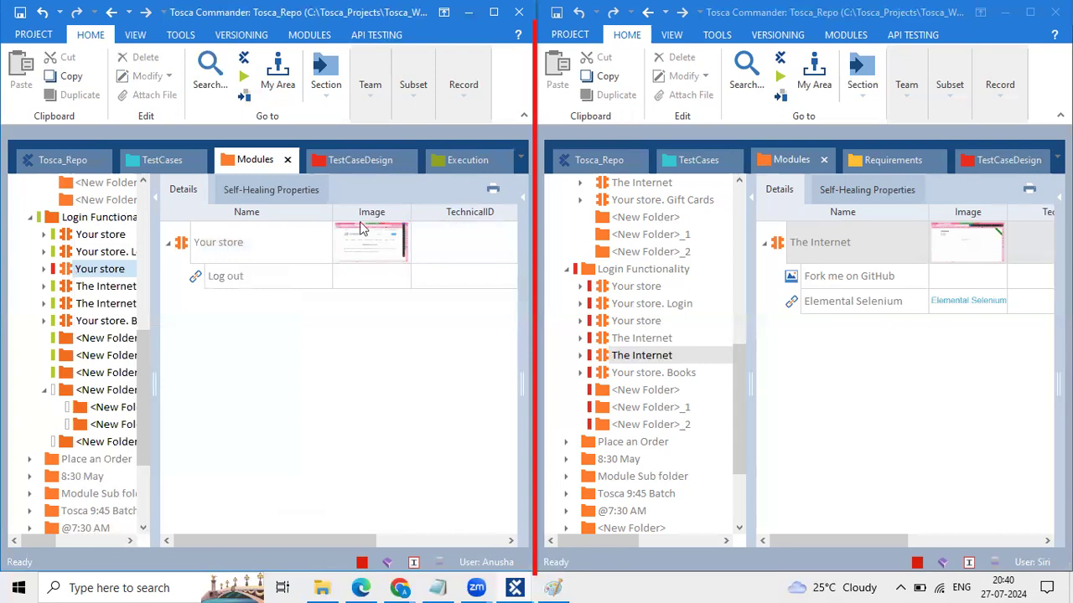
pyautogui.click(368, 113)
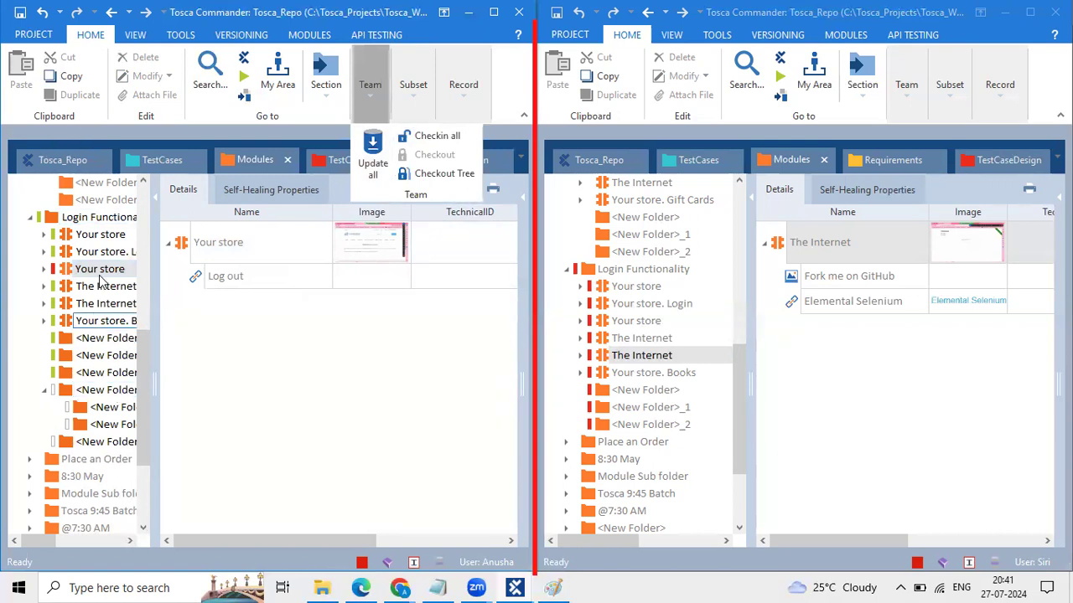
pyautogui.click(72, 282)
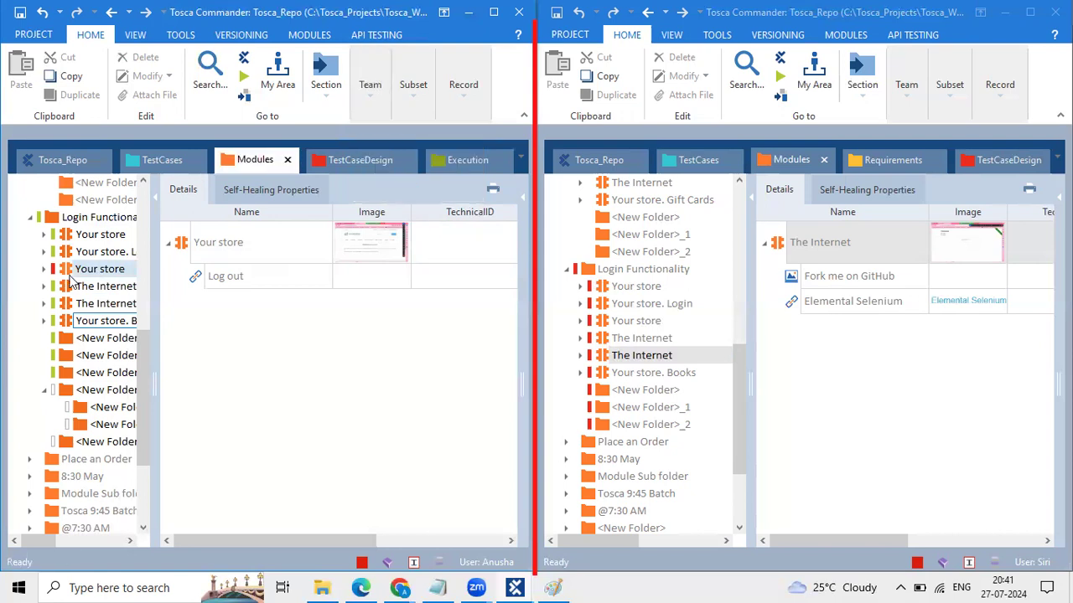
# Step: Recheck Your store's actions, select its Log out step, and bring up the Team options
pyautogui.rightClick(71, 283)
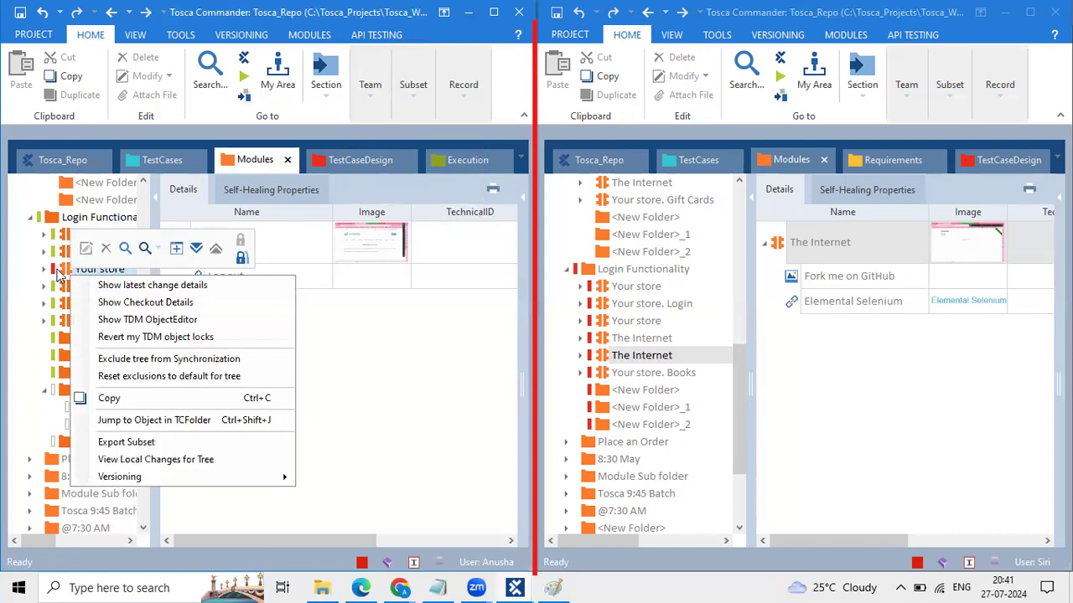
pyautogui.click(58, 277)
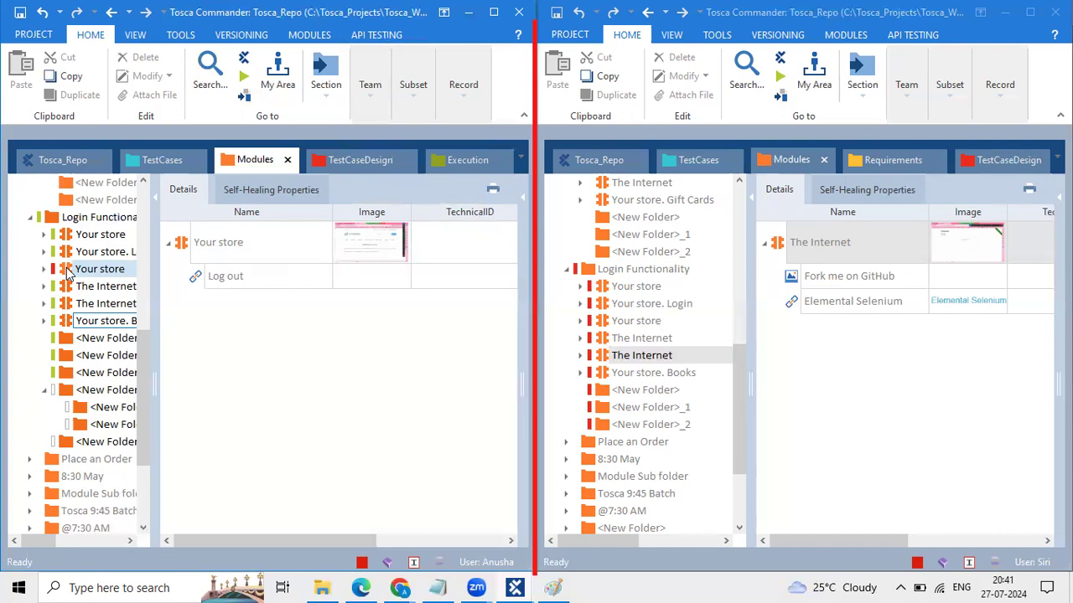
pyautogui.rightClick(68, 275)
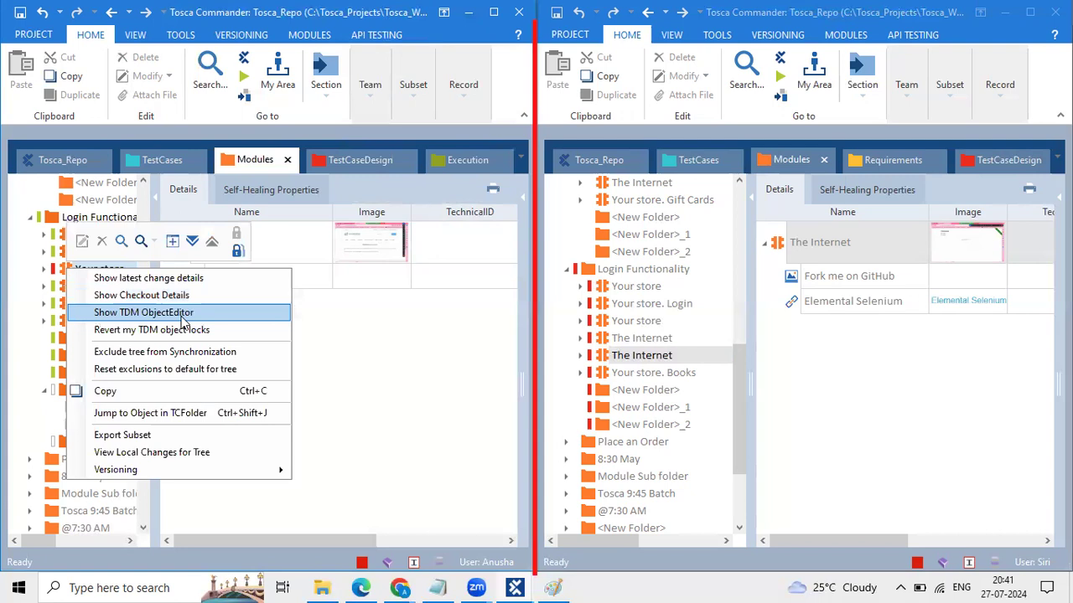
pyautogui.click(64, 273)
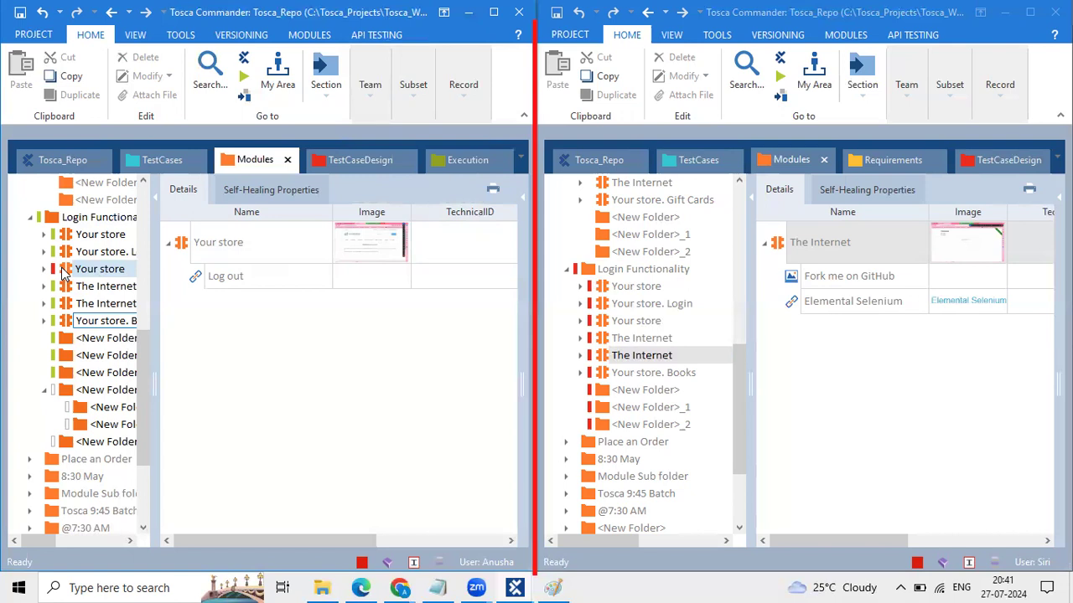
pyautogui.click(237, 280)
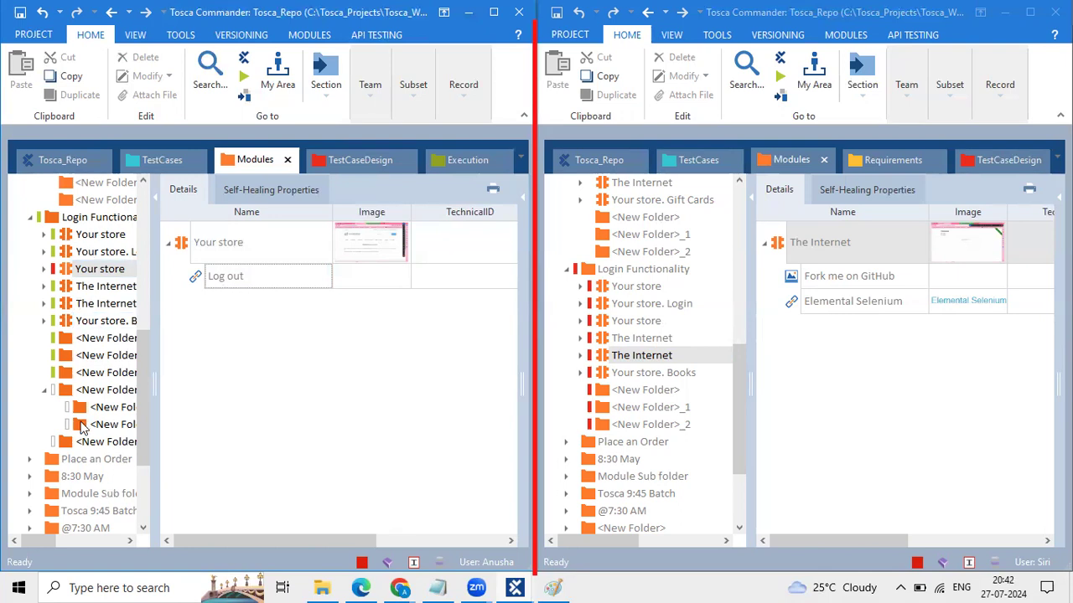
pyautogui.click(69, 270)
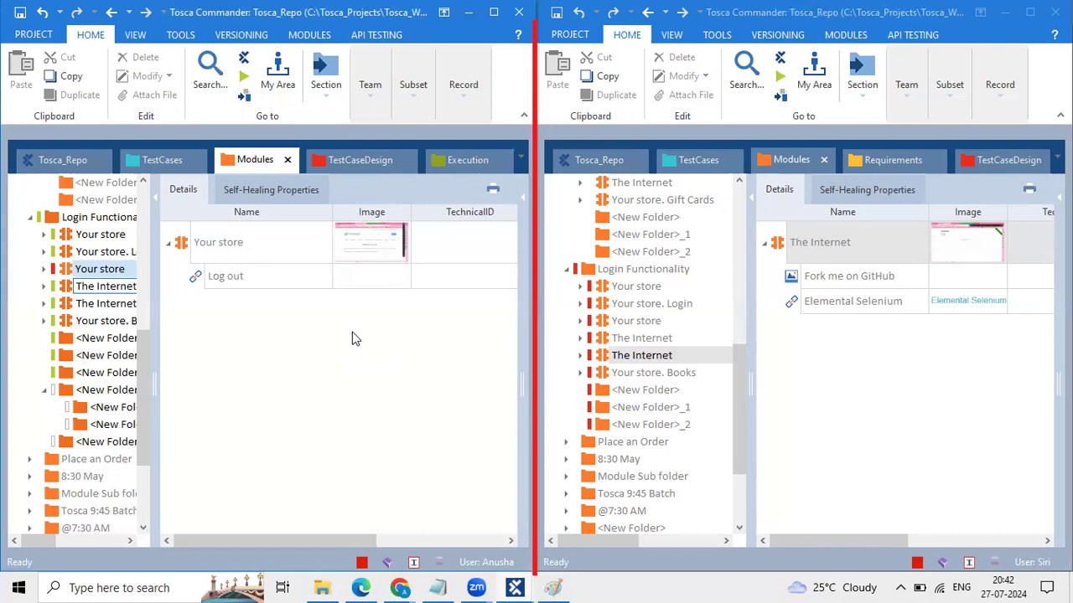
pyautogui.click(374, 109)
# Step: Run Team > Checkin all in the left window to push its Module changes
pyautogui.click(434, 136)
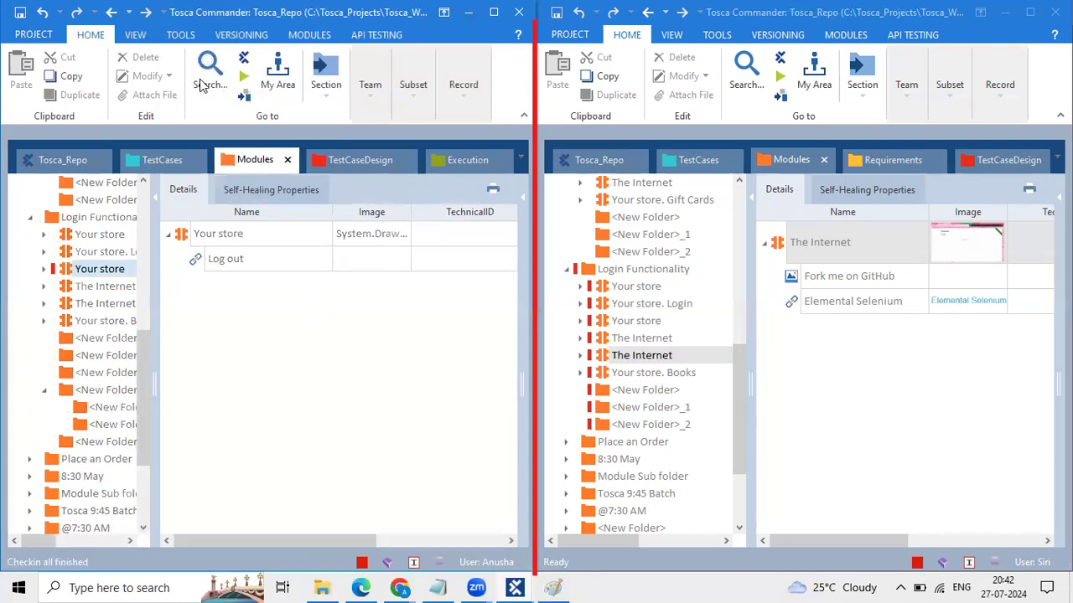
pyautogui.moveTo(1, 540); pyautogui.dragTo(156, 575)
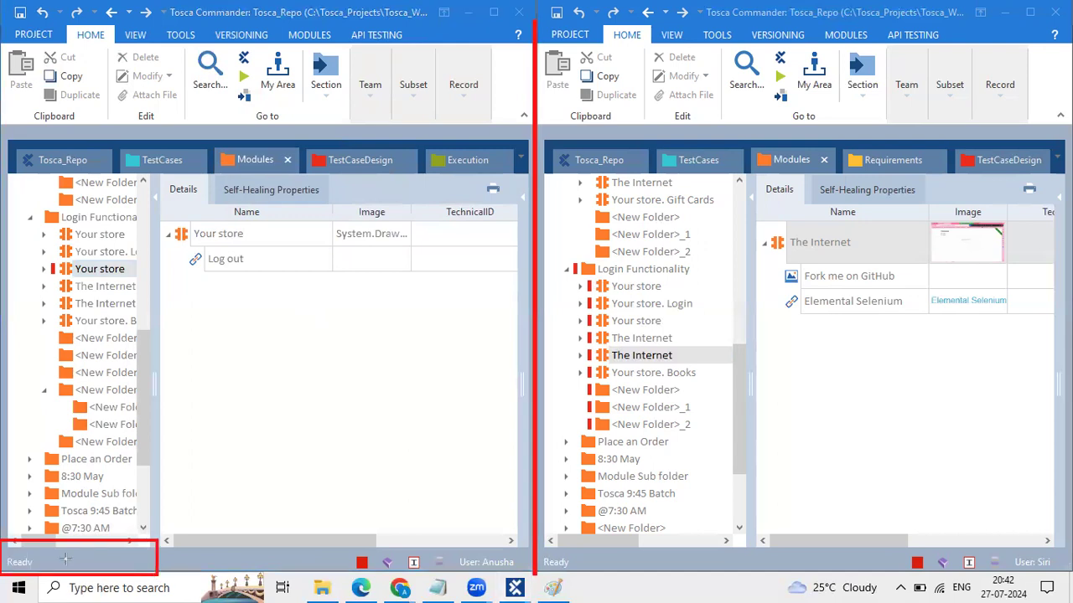
pyautogui.moveTo(1, 550); pyautogui.dragTo(39, 574)
pyautogui.press('e')
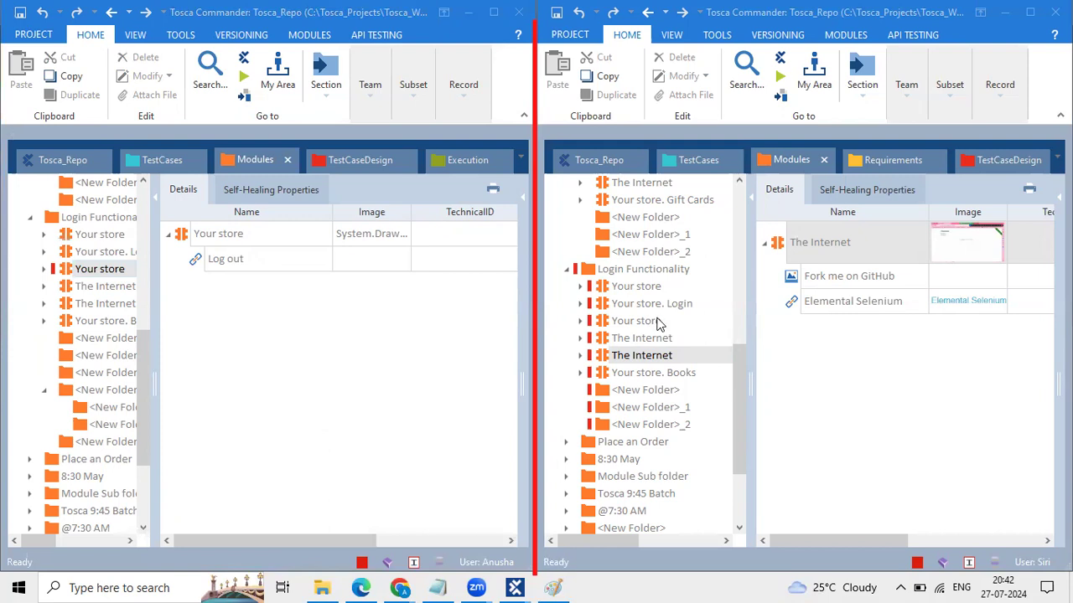
pyautogui.click(895, 102)
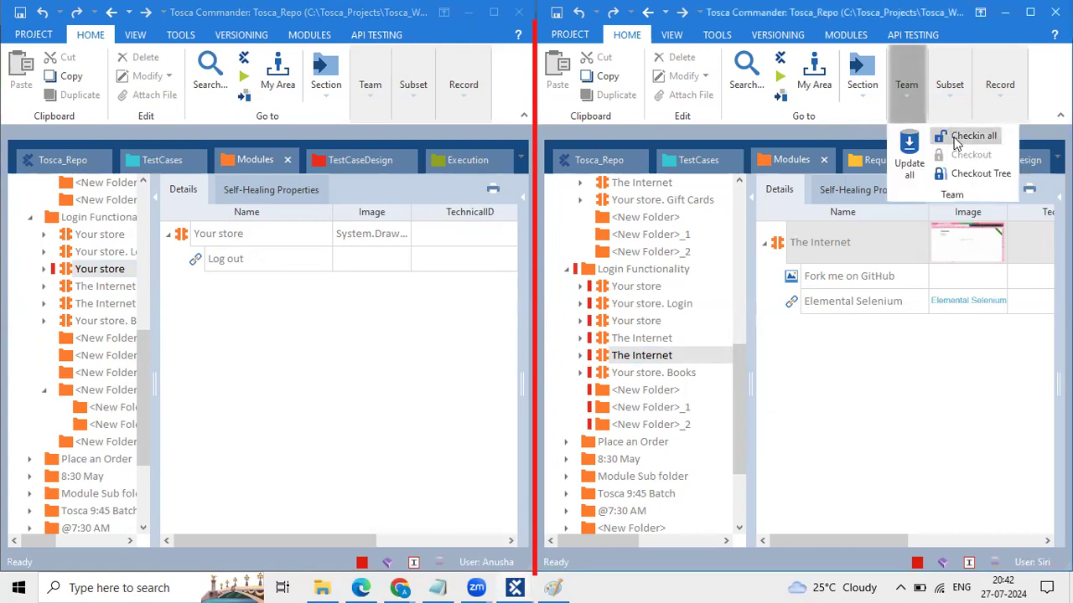
# Step: Run Checkin all in the right window, then select the Log out step in the left window
pyautogui.click(962, 137)
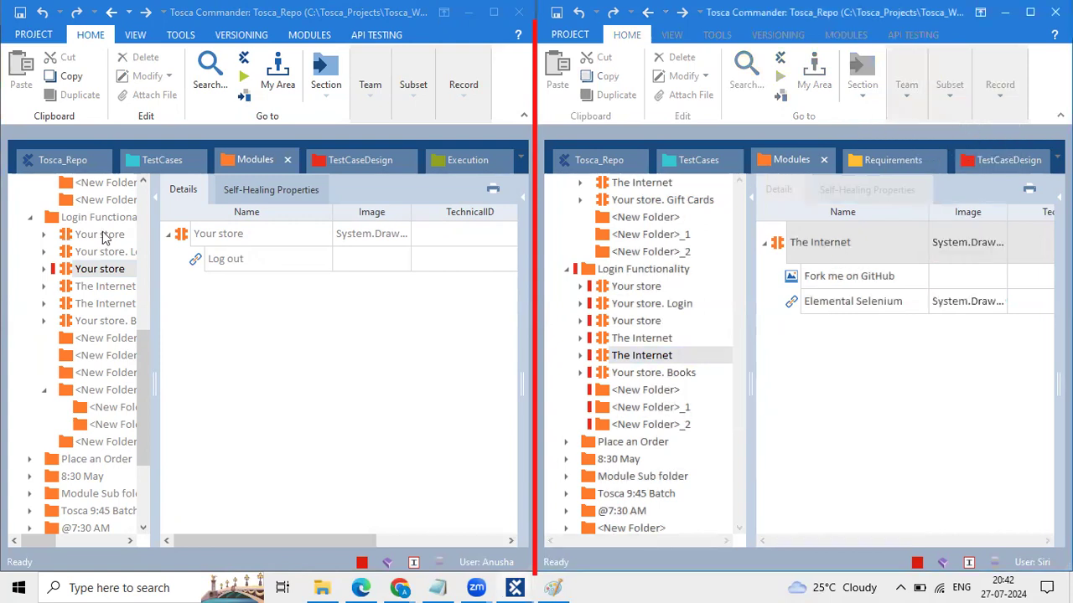
pyautogui.click(62, 272)
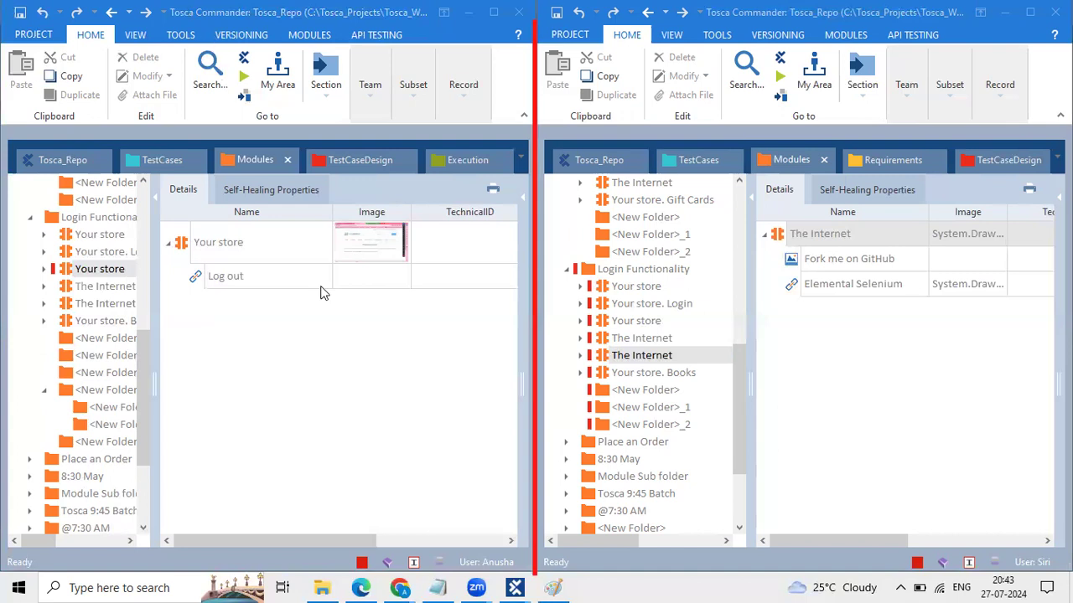
pyautogui.click(442, 336)
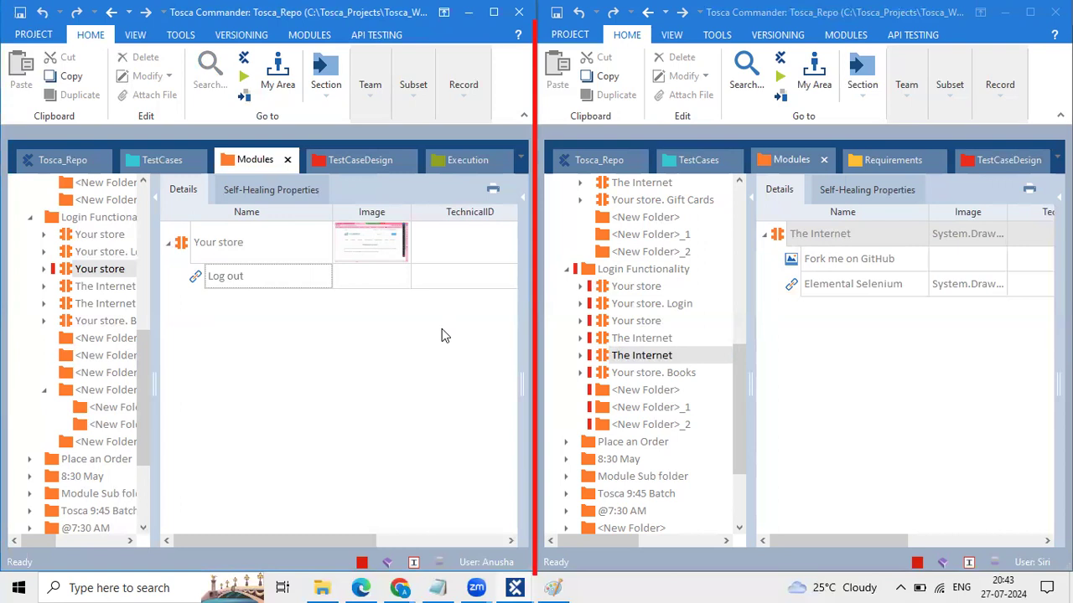
# Step: Select The Internet module in the right window to list Fork me on GitHub and Elemental Selenium
pyautogui.click(641, 119)
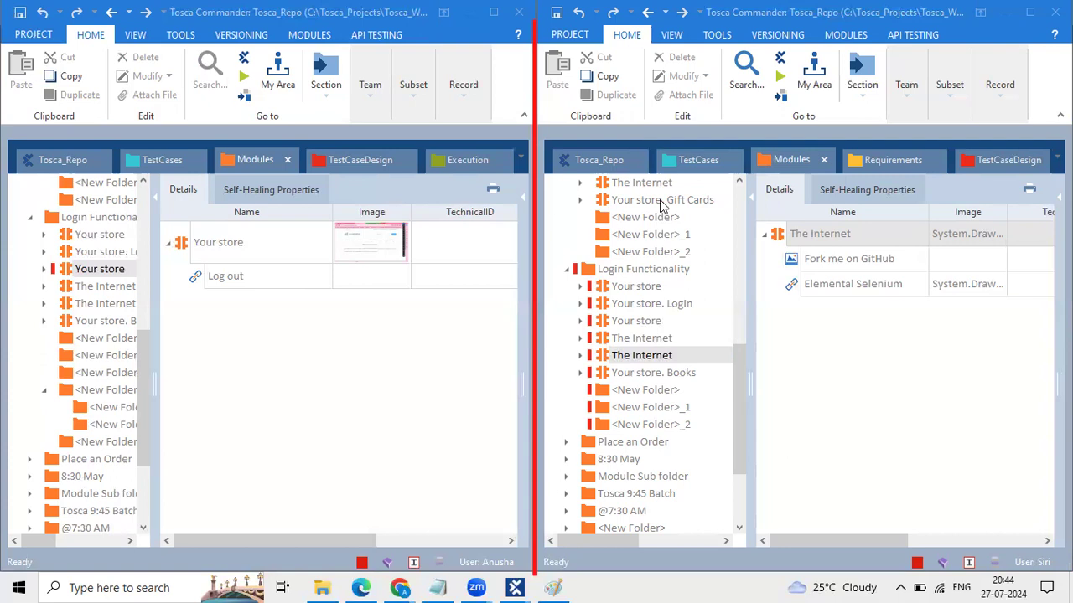
# Step: Run Team > Update all and Checkin all in the second user's window, then close its project
pyautogui.click(918, 88)
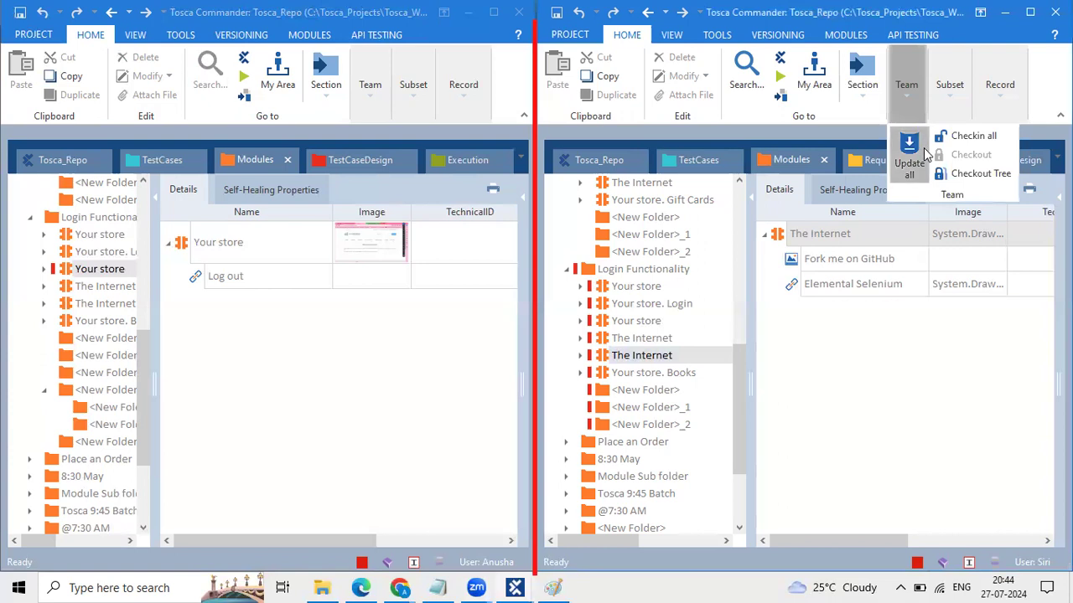
pyautogui.click(924, 155)
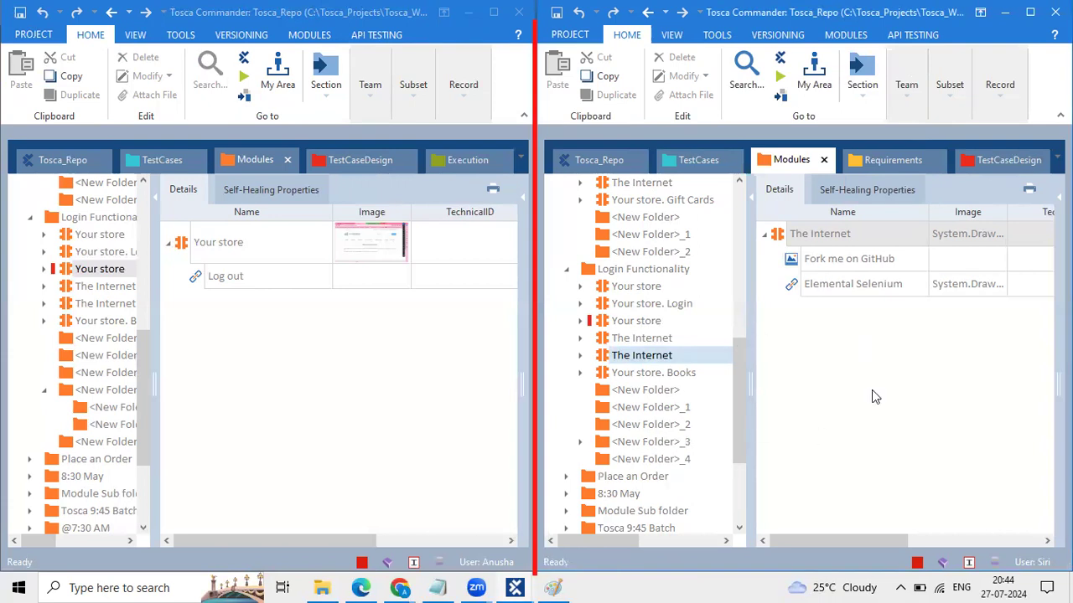
pyautogui.click(913, 91)
pyautogui.click(973, 136)
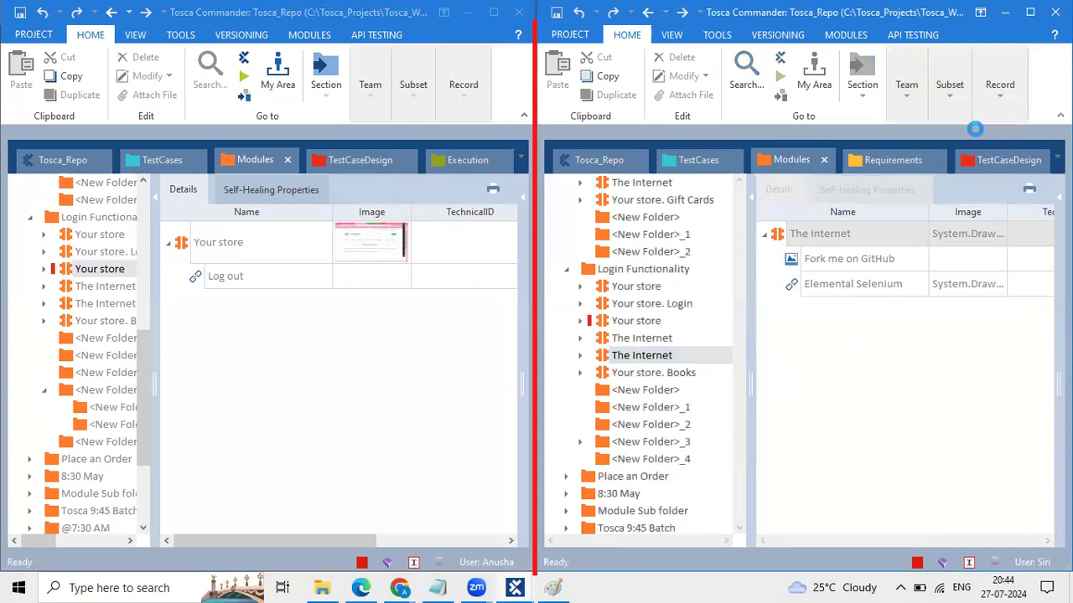
pyautogui.click(907, 84)
pyautogui.click(1055, 12)
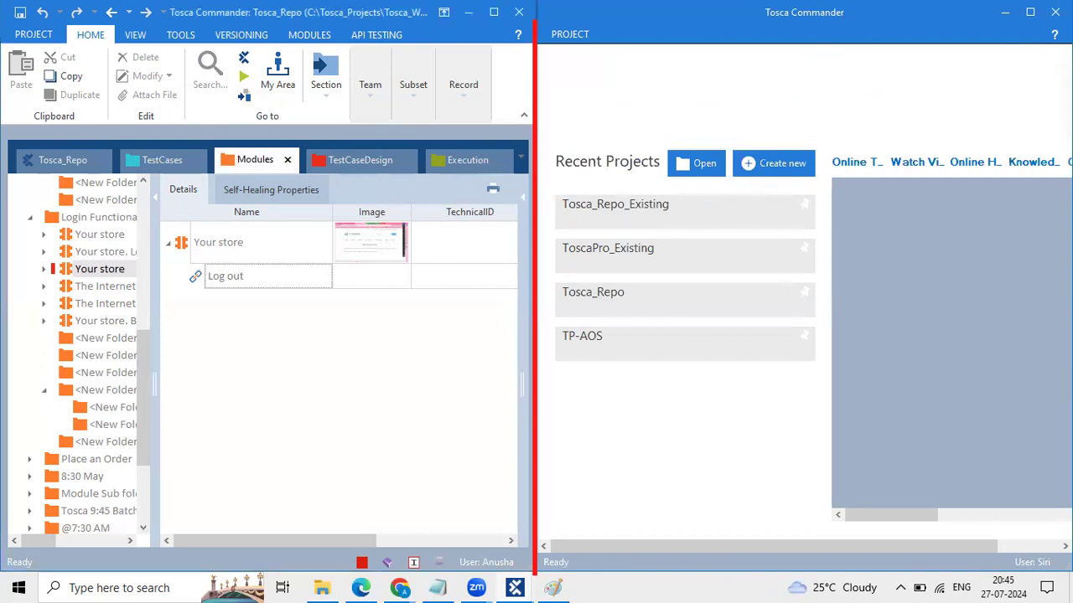
# Step: Close the second user's window, maximize the first user's window, and check out <New Folder> under Login Functionality
pyautogui.click(1056, 12)
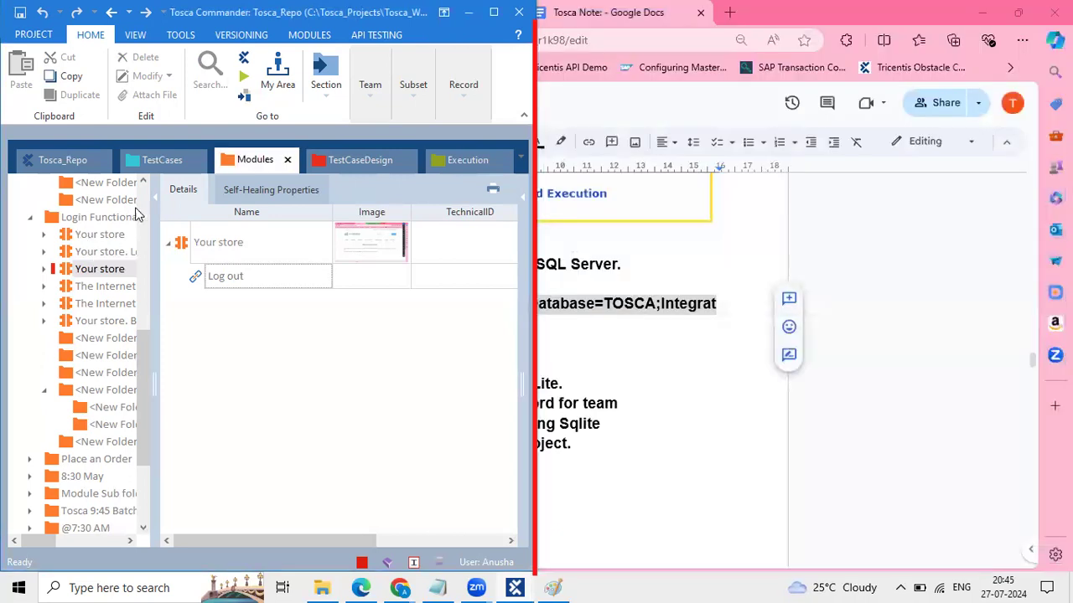
pyautogui.doubleClick(247, 23)
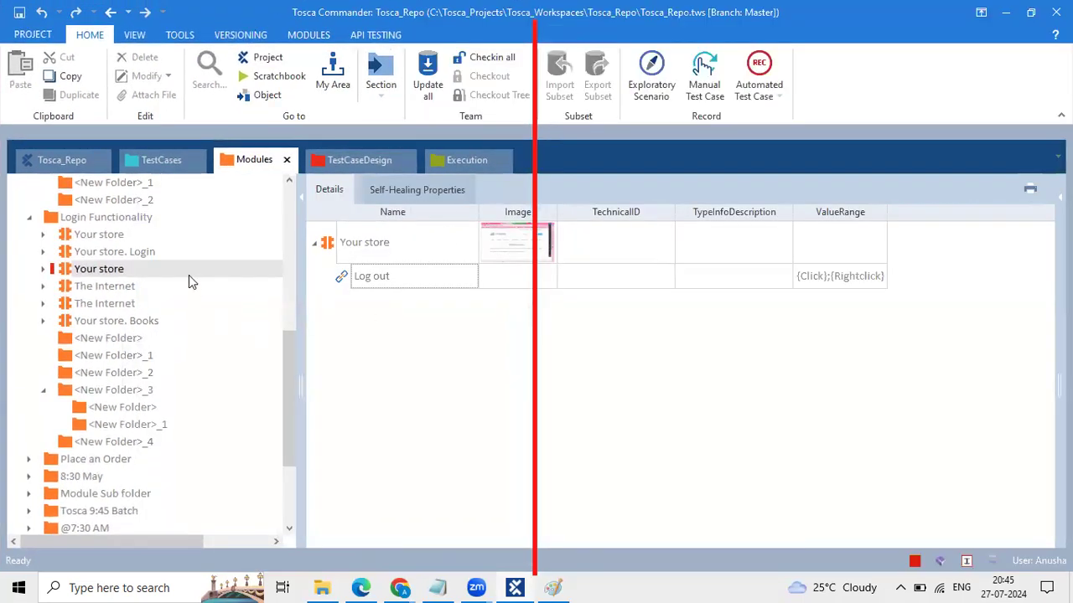
pyautogui.click(662, 60)
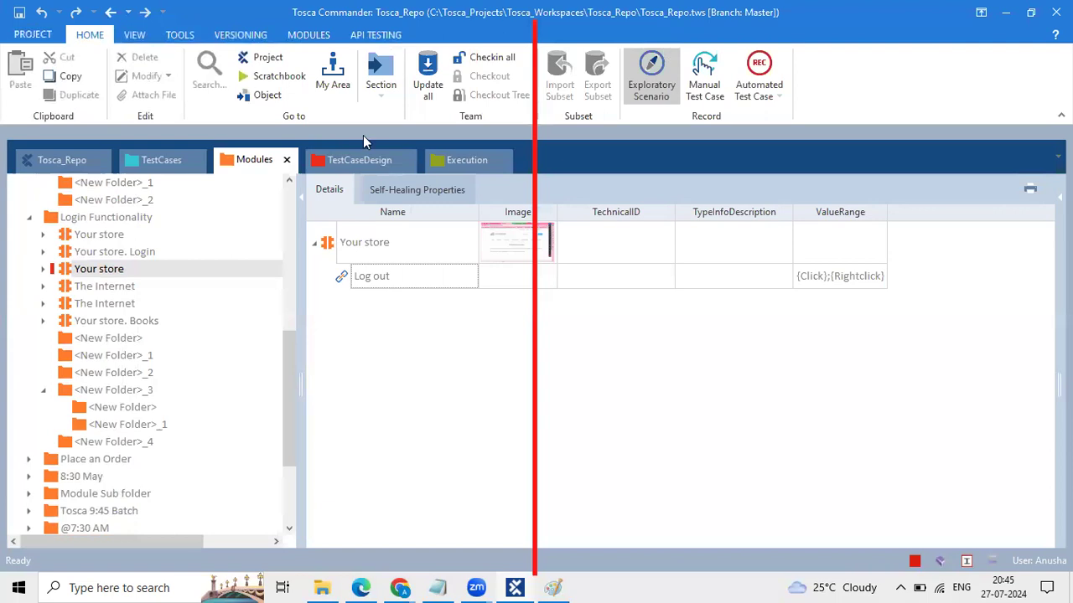
pyautogui.click(83, 340)
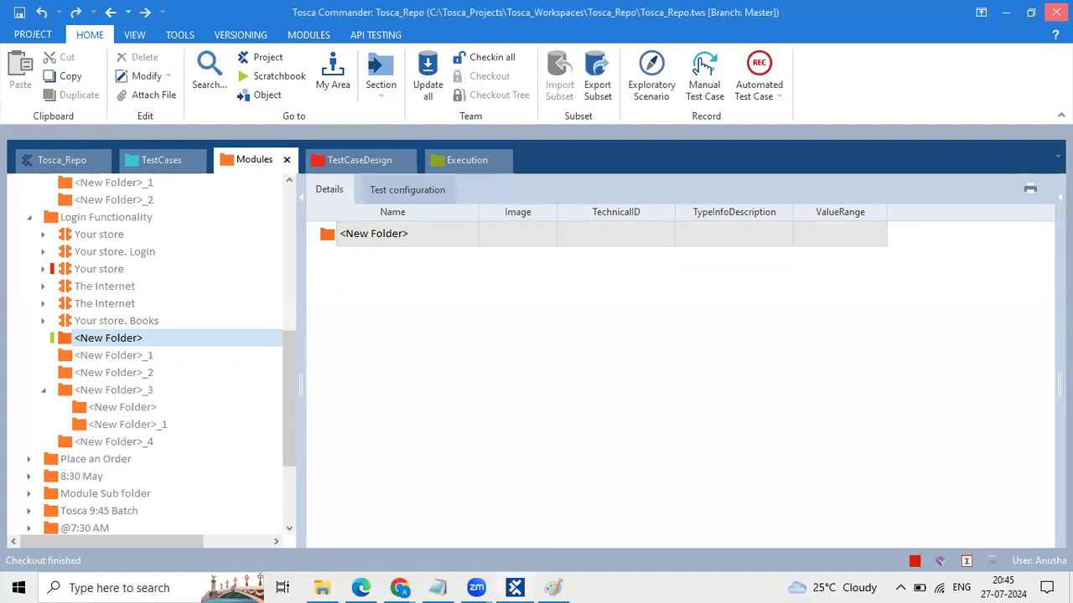
# Step: Quit Tosca Commander, checking in all remaining checked-out objects before it closes
pyautogui.hotkey('alt', 'F4')
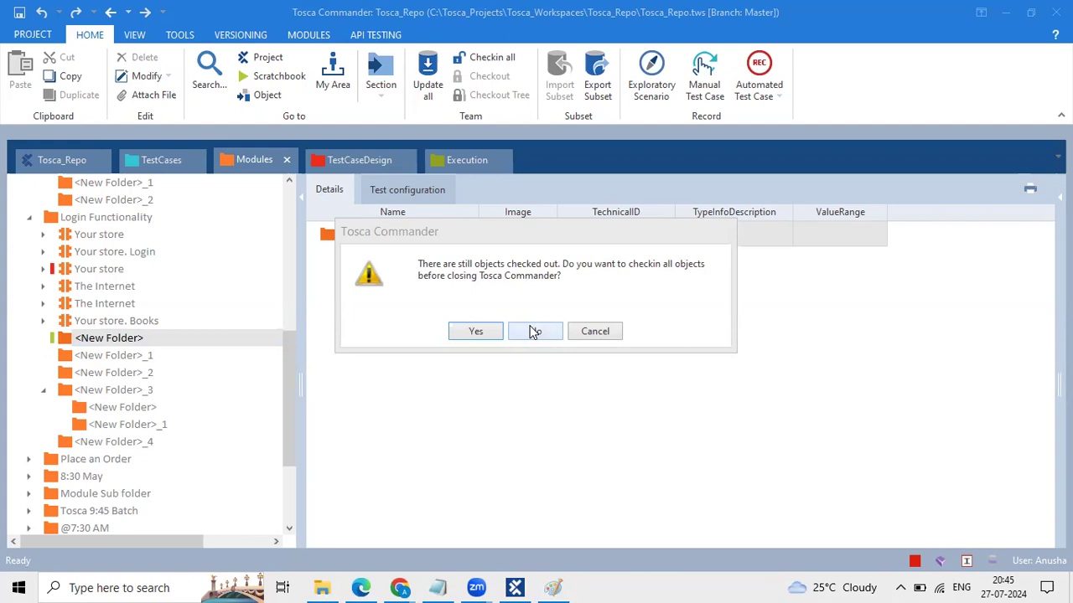
pyautogui.click(482, 331)
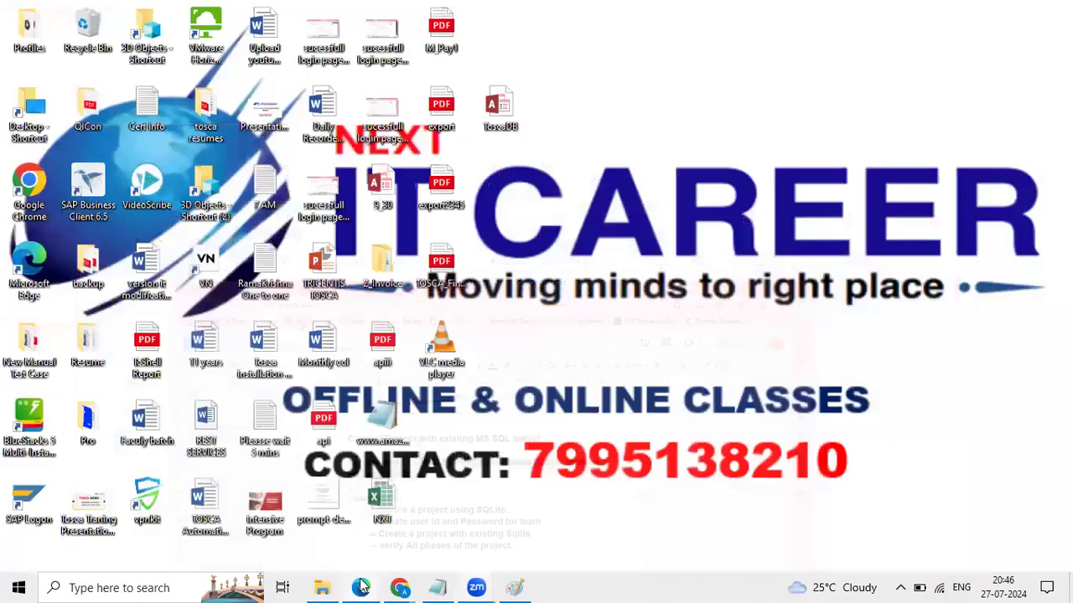
# Step: Open the Tosca Note document and read its notes on team activities, folder structure, scanning and test case work states
pyautogui.click(361, 587)
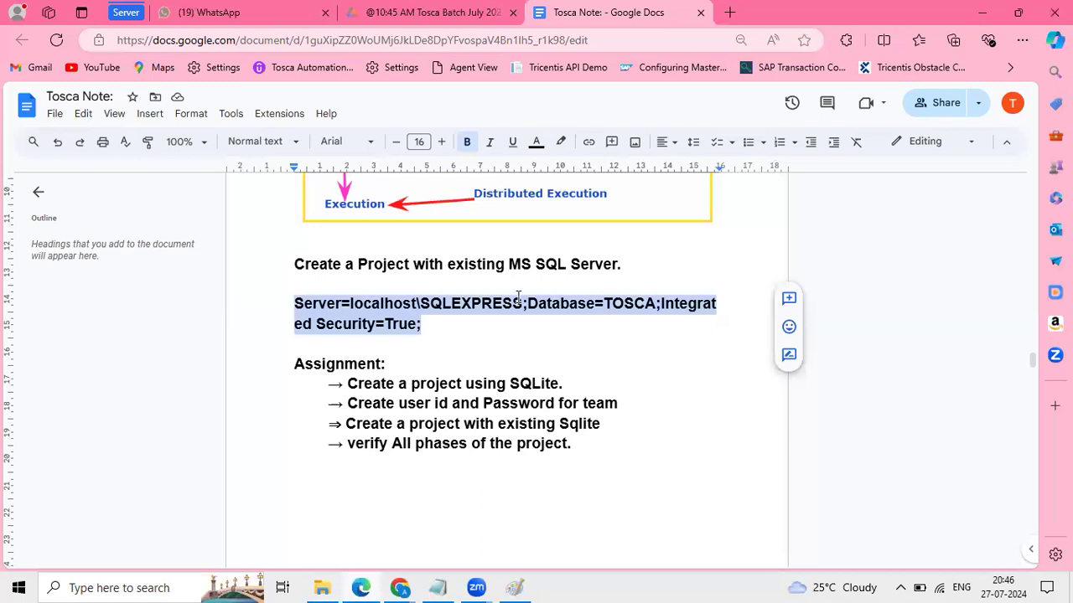
pyautogui.scroll(-5, 518, 297)
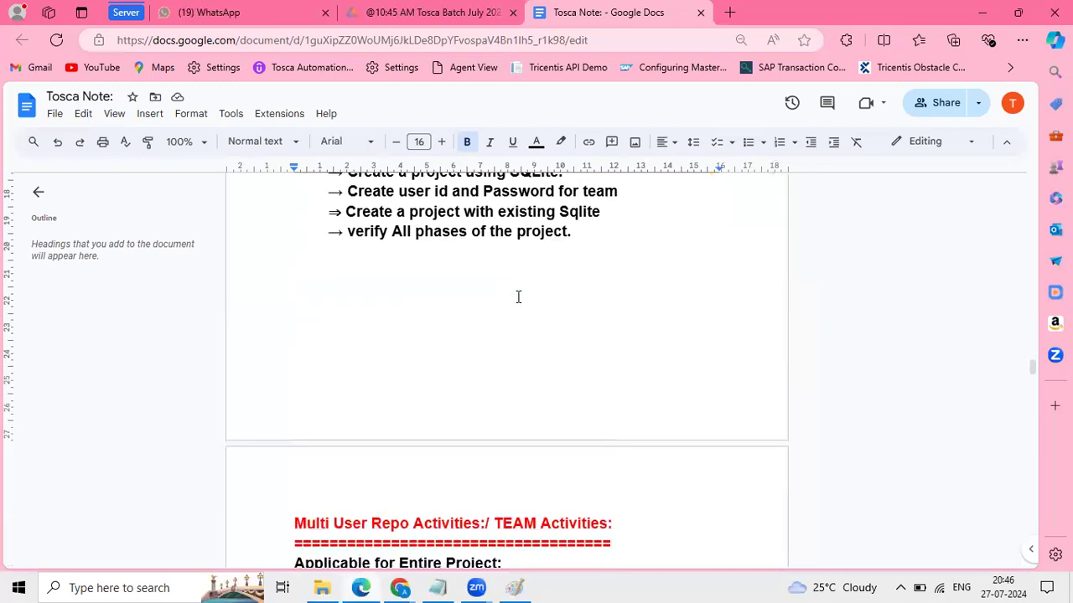
pyautogui.scroll(-4, 518, 297)
pyautogui.scroll(-1, 528, 318)
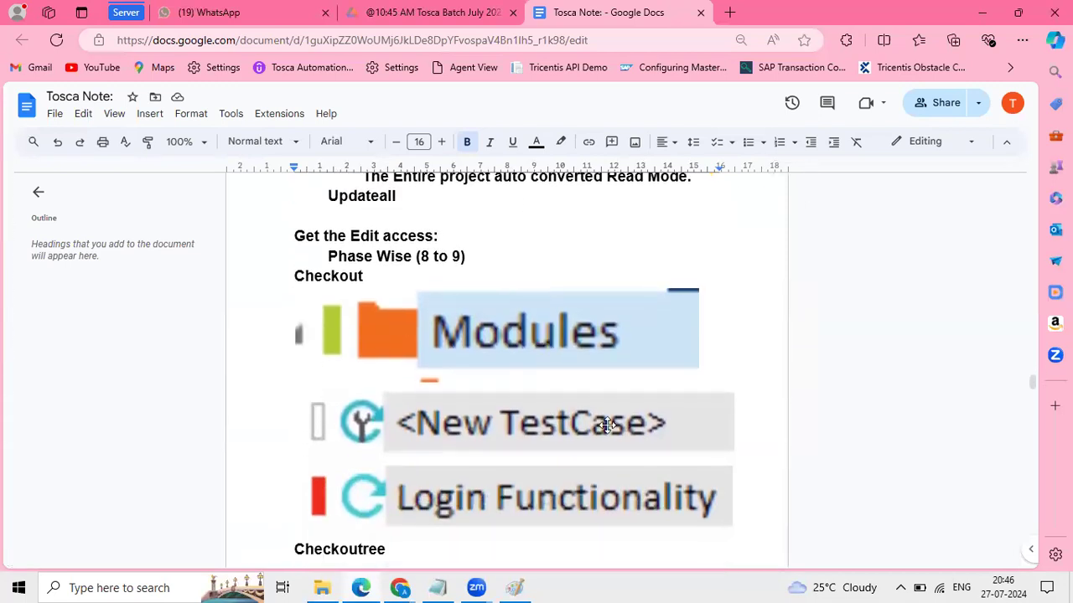
pyautogui.scroll(-2, 581, 391)
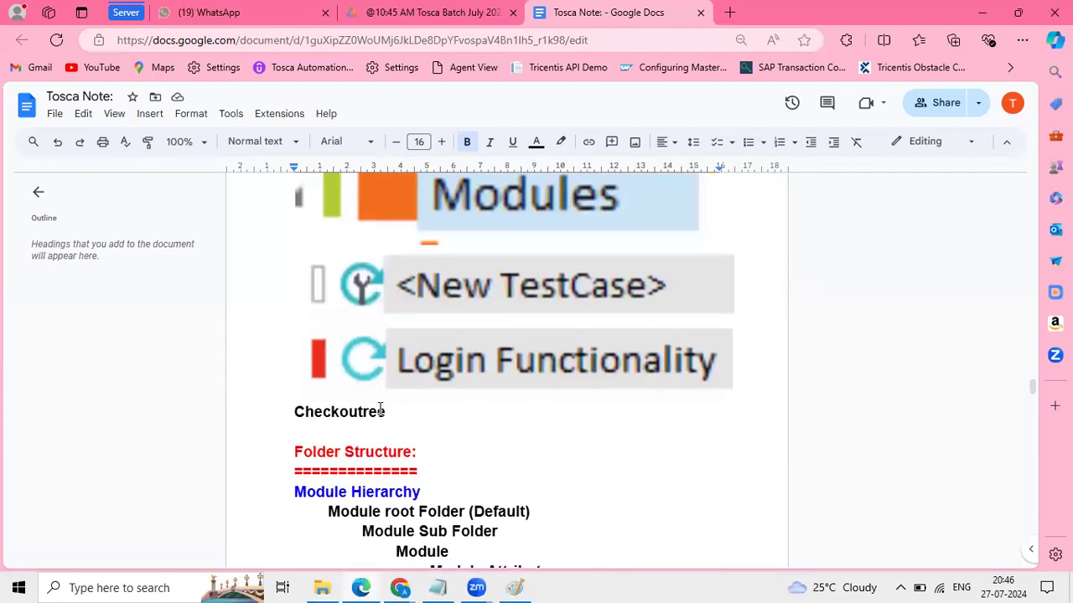
pyautogui.scroll(-2, 380, 408)
pyautogui.scroll(3, 335, 343)
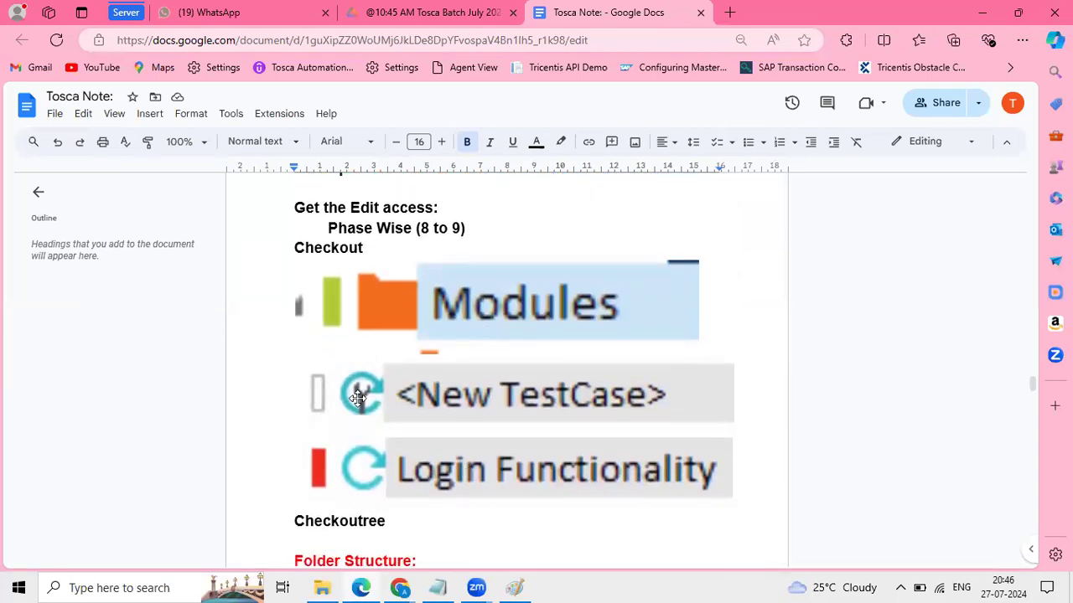
pyautogui.scroll(3, 358, 398)
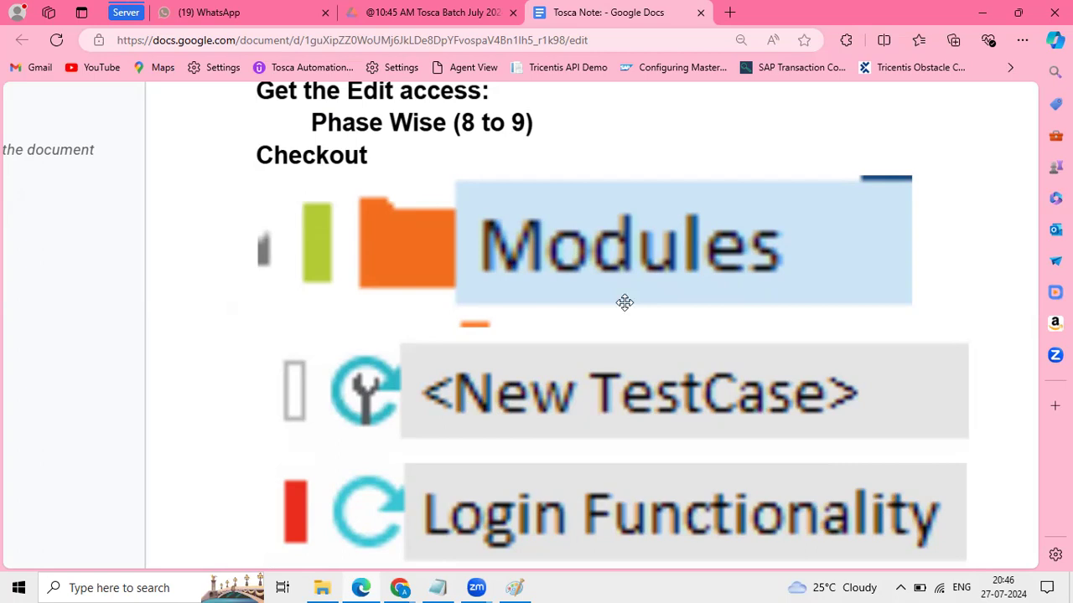
pyautogui.scroll(-5, 625, 302)
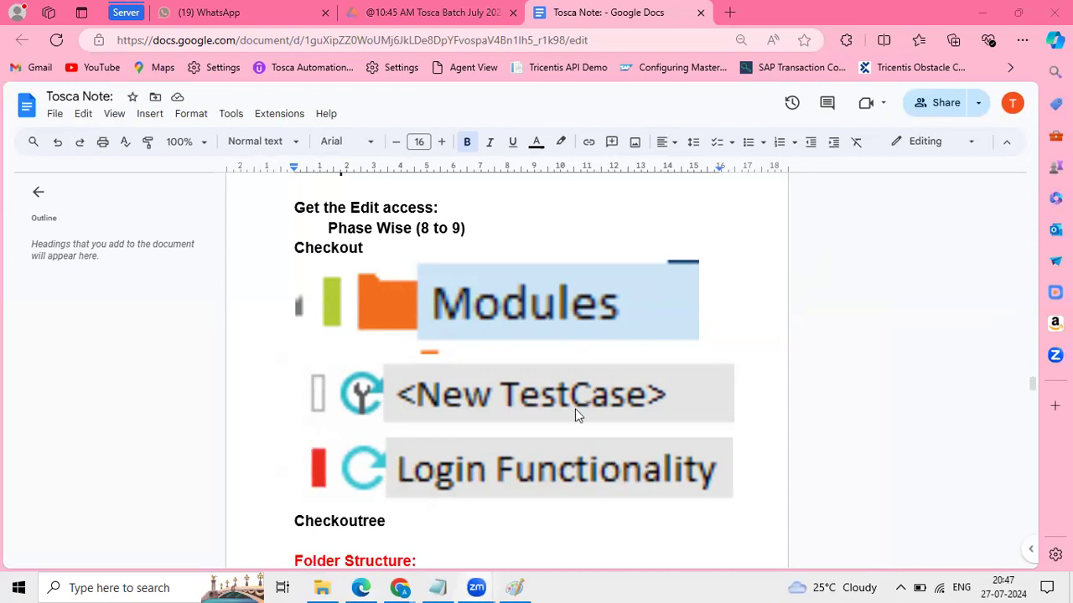
pyautogui.scroll(10, 574, 408)
pyautogui.scroll(-5, 574, 408)
pyautogui.scroll(-6, 574, 408)
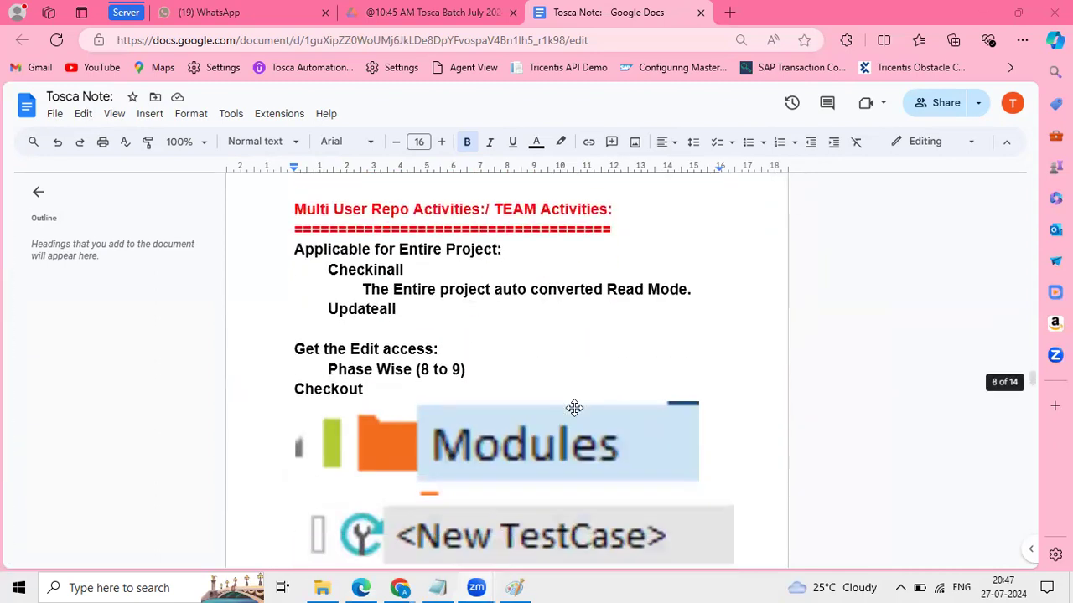
pyautogui.scroll(8, 498, 309)
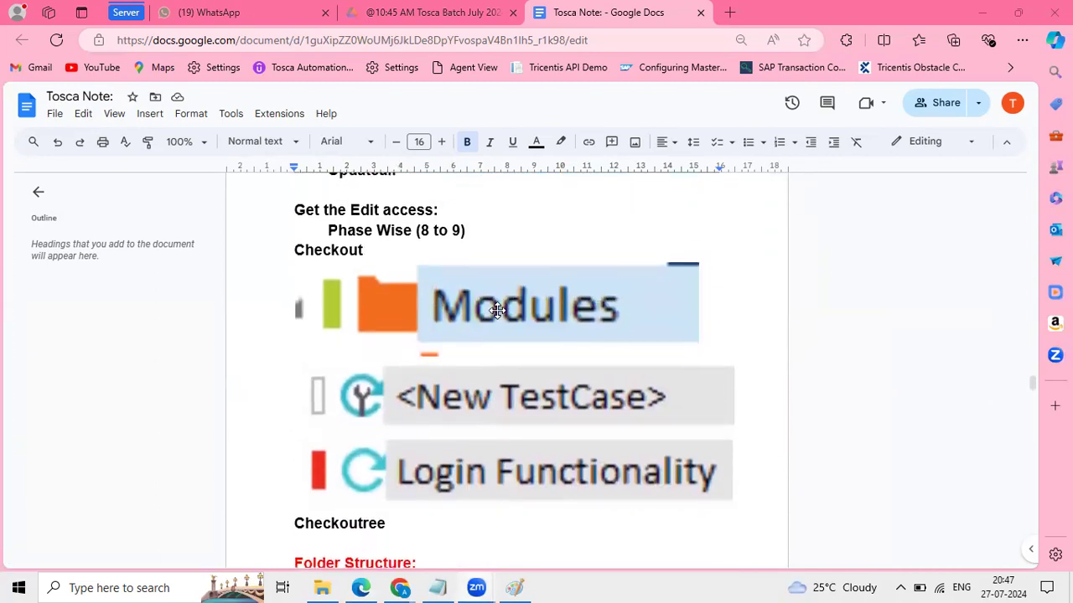
pyautogui.scroll(8, 498, 310)
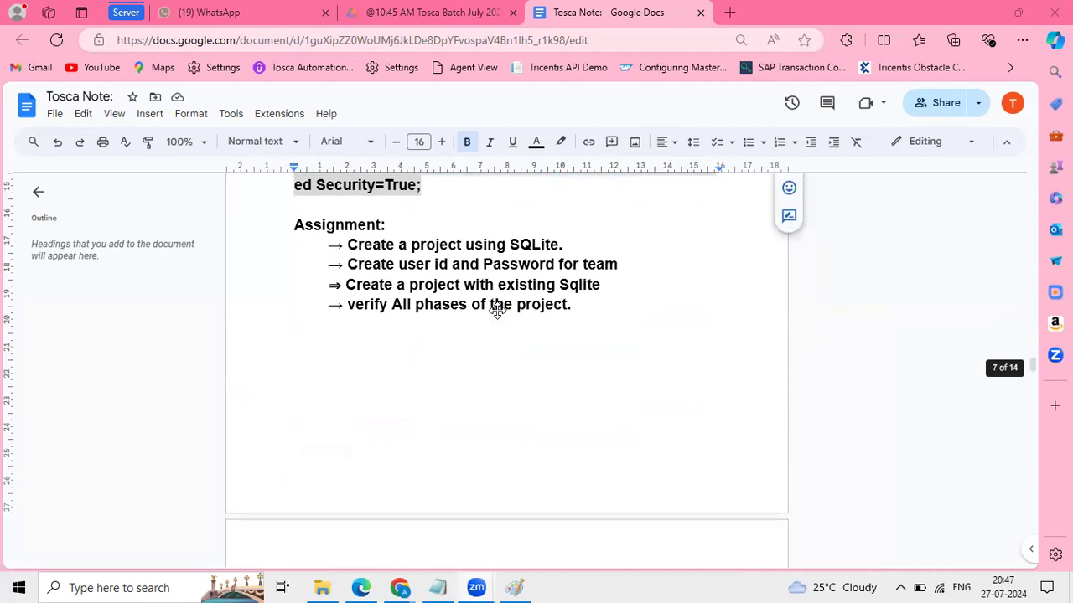
pyautogui.scroll(-1, 497, 310)
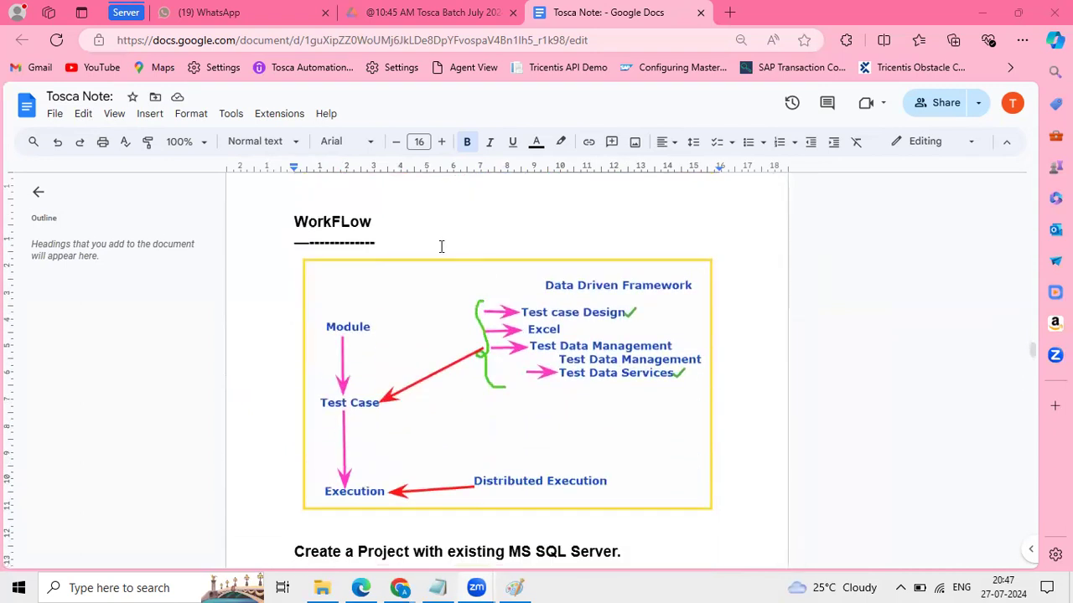
pyautogui.scroll(-4, 487, 379)
pyautogui.scroll(-5, 486, 379)
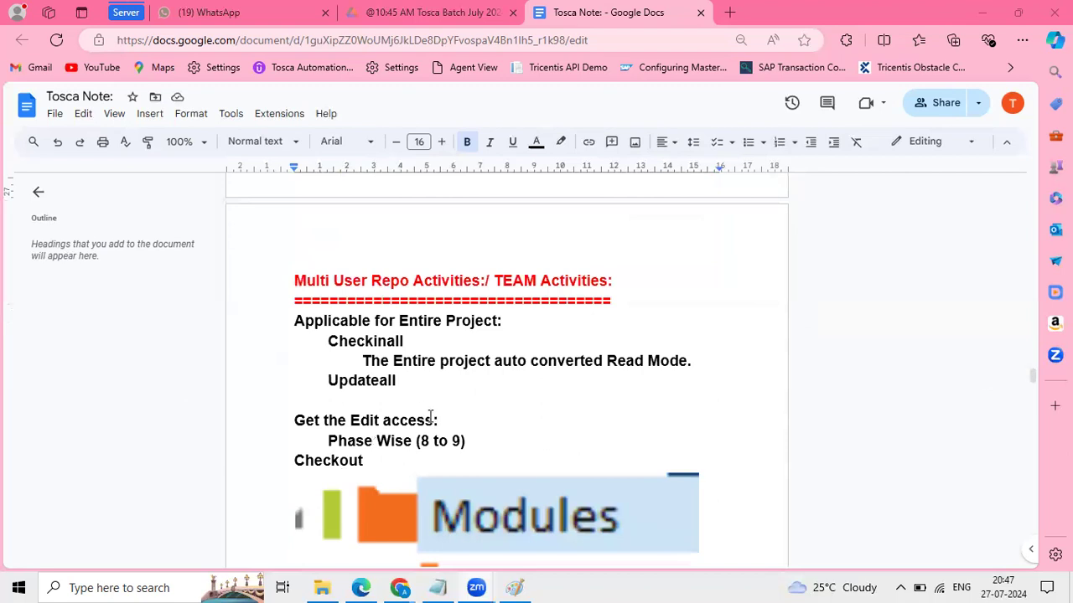
pyautogui.scroll(-2, 412, 477)
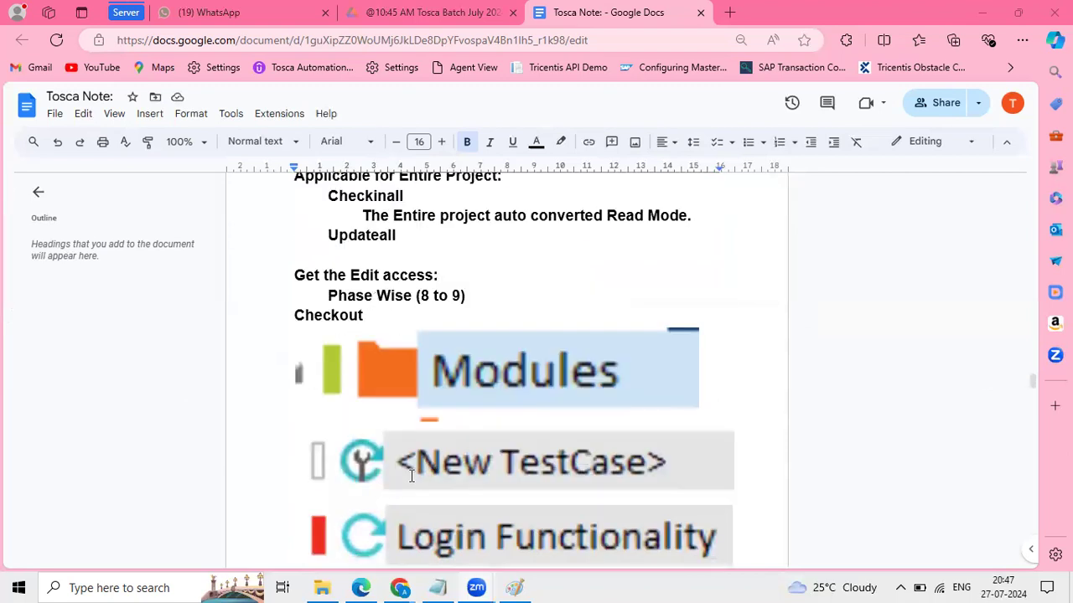
pyautogui.scroll(-5, 412, 477)
pyautogui.moveTo(295, 285); pyautogui.dragTo(476, 374)
pyautogui.scroll(-10, 476, 374)
pyautogui.scroll(-15, 477, 376)
pyautogui.scroll(-15, 476, 376)
pyautogui.scroll(-8, 477, 375)
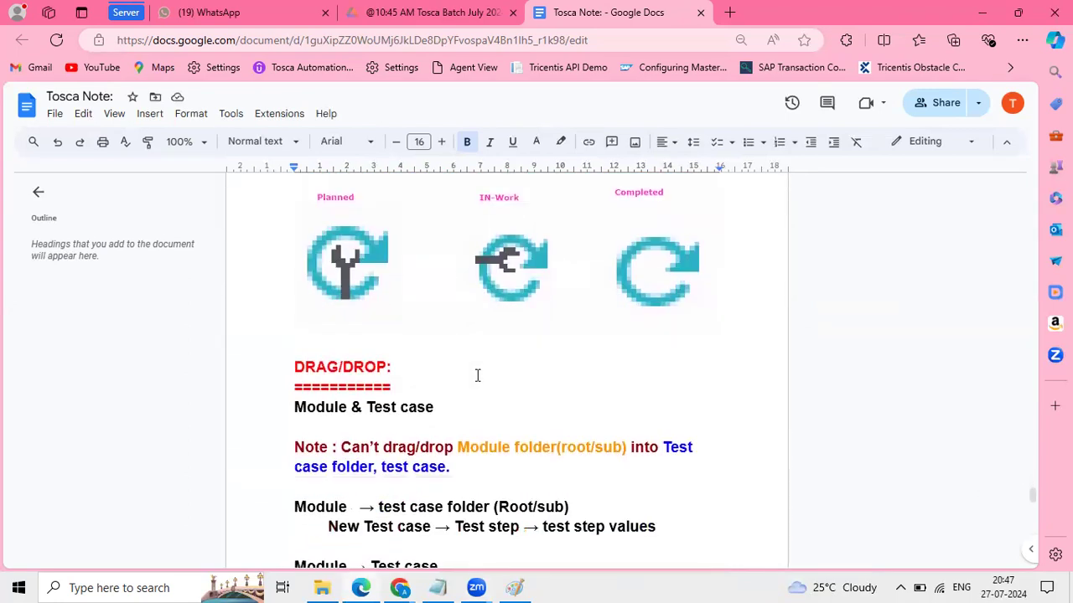
pyautogui.scroll(2, 477, 375)
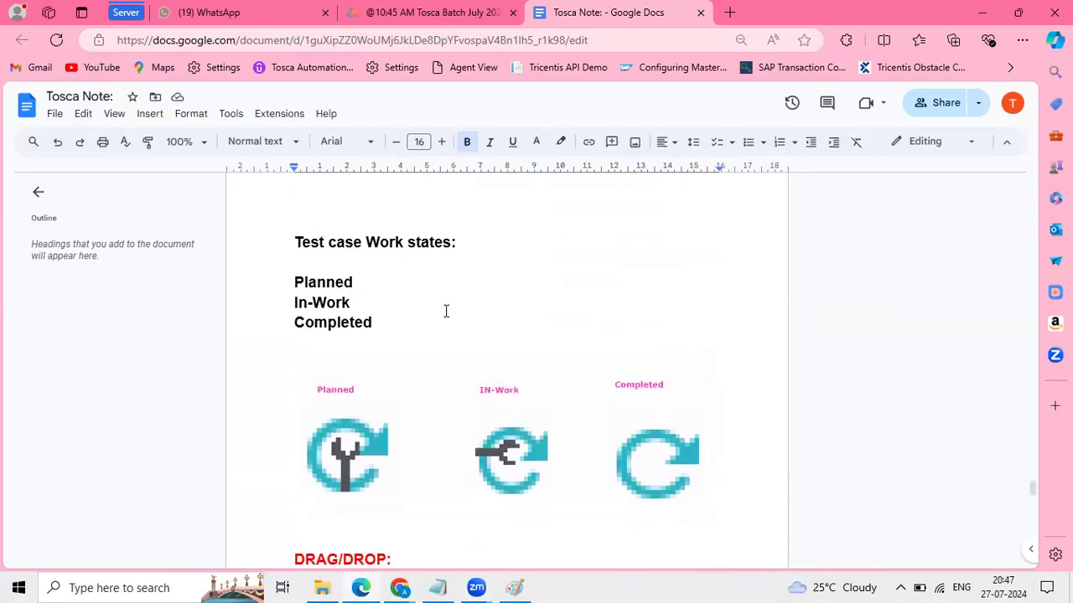